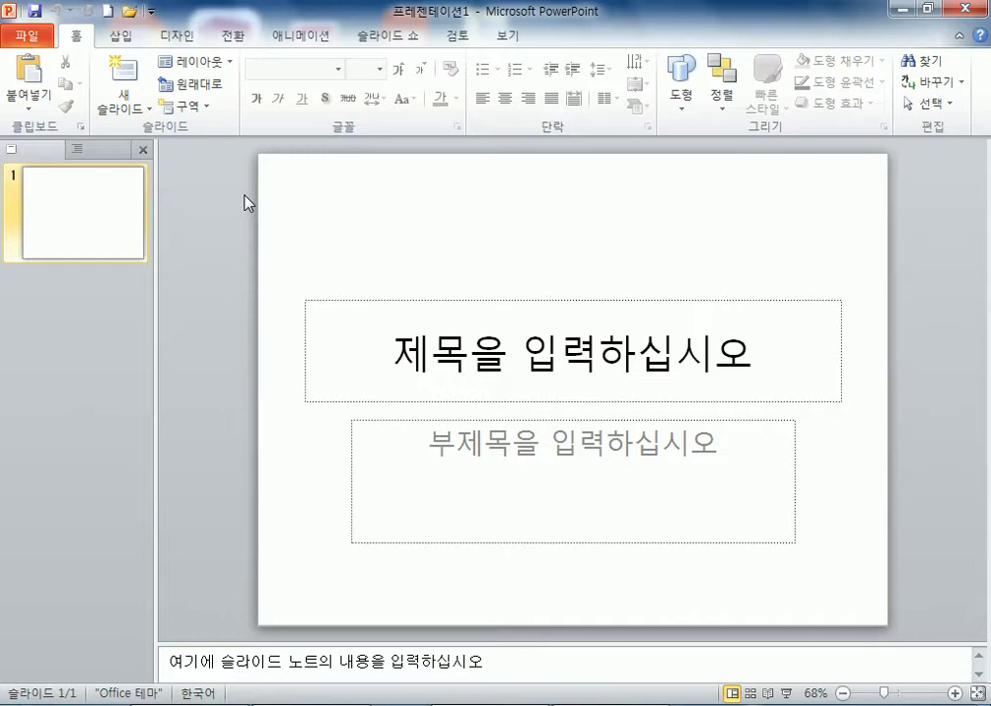
- Save the presentation in Documents\ITQ, named with the examinee's exam number and name
{"action": "left_click", "coordinate": [20, 40]}
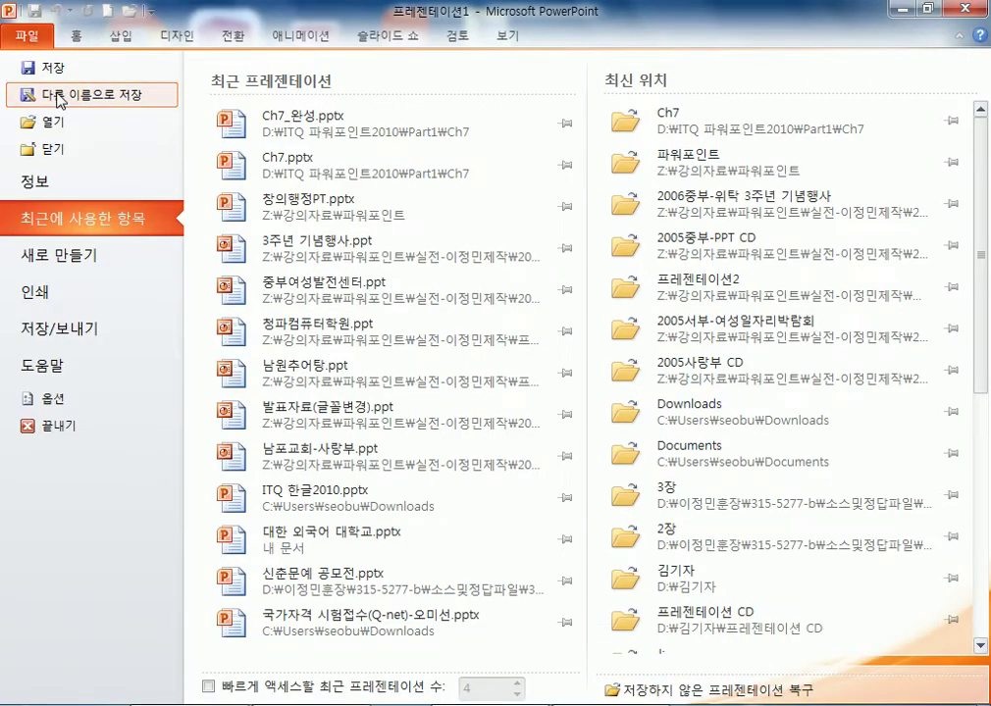
{"action": "left_click", "coordinate": [45, 68]}
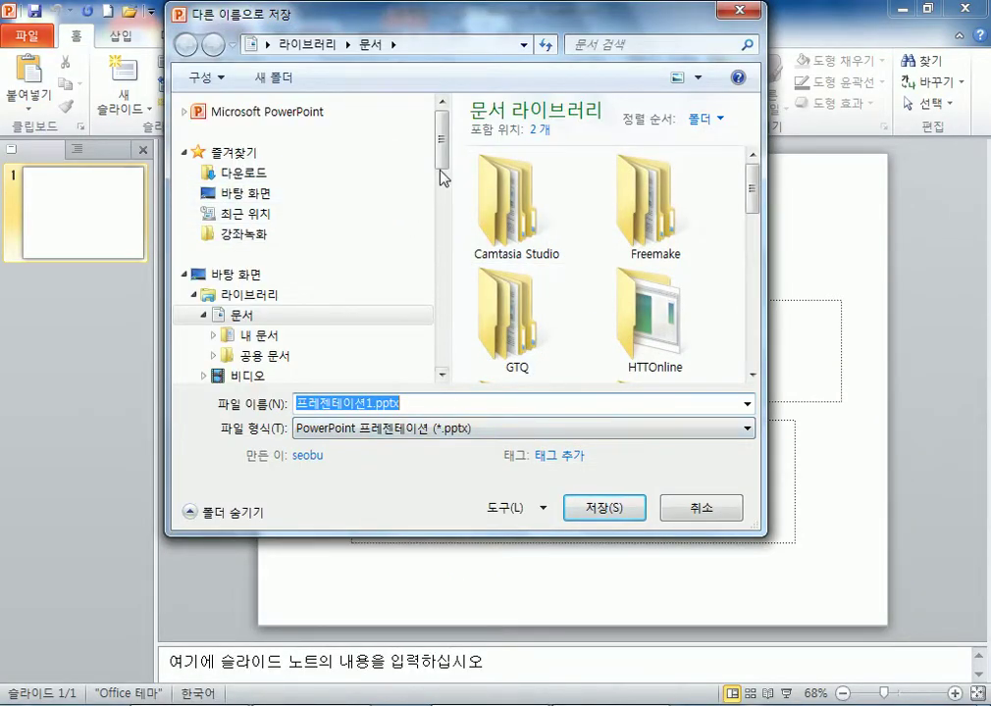
{"action": "left_click_drag", "start_coordinate": [447, 145], "coordinate": [445, 184]}
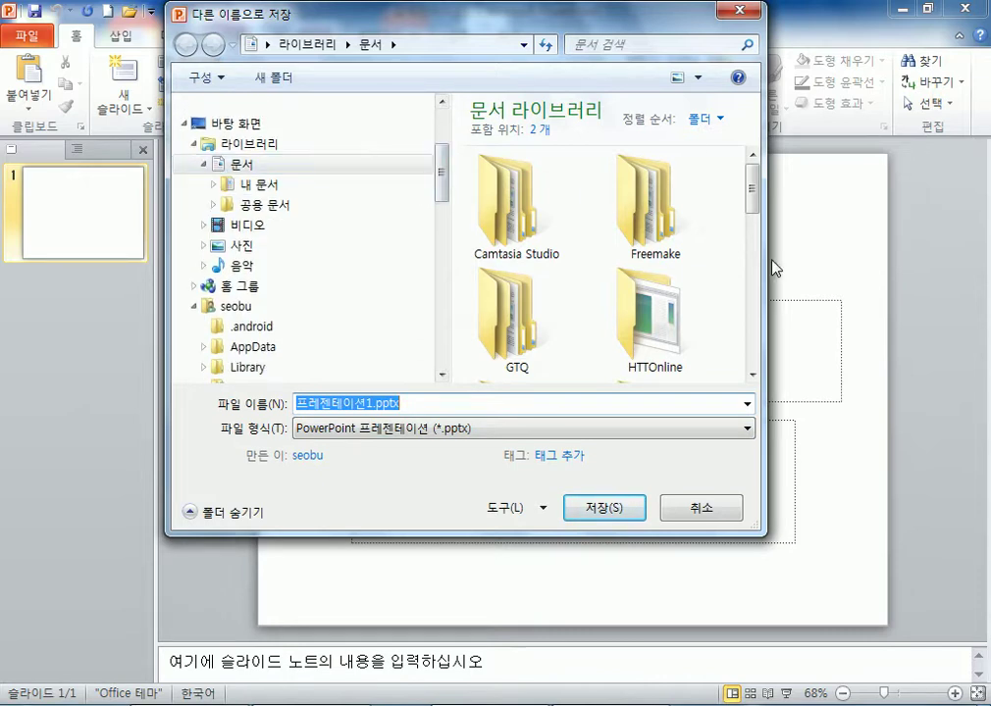
{"action": "left_click_drag", "start_coordinate": [762, 277], "coordinate": [986, 277]}
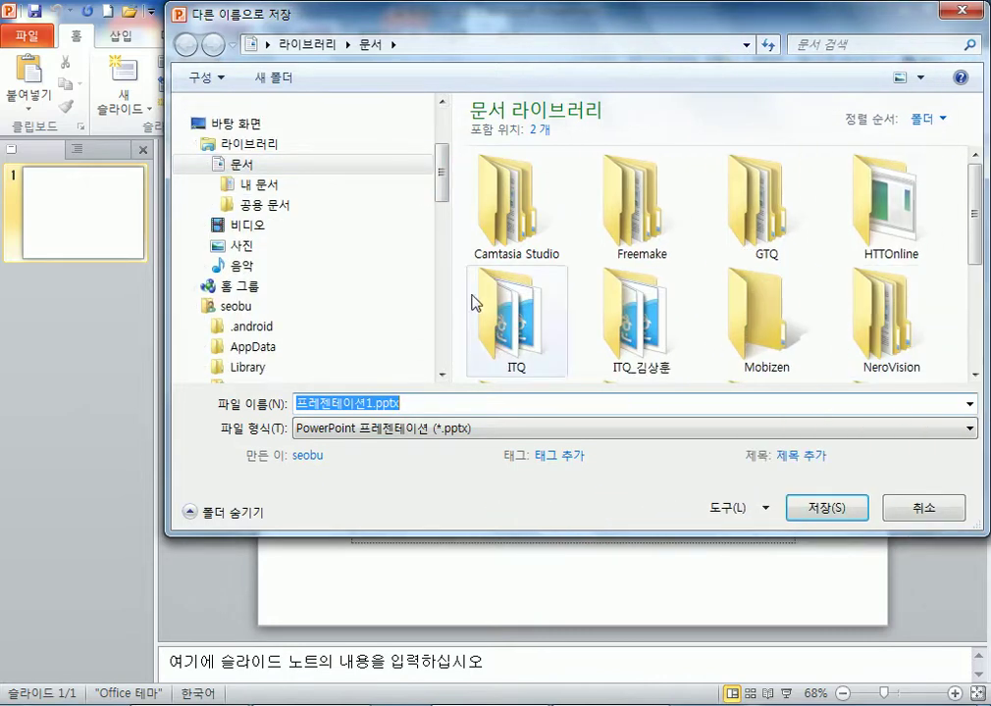
{"action": "left_click_drag", "start_coordinate": [167, 305], "coordinate": [2, 306]}
{"action": "left_click", "coordinate": [810, 210]}
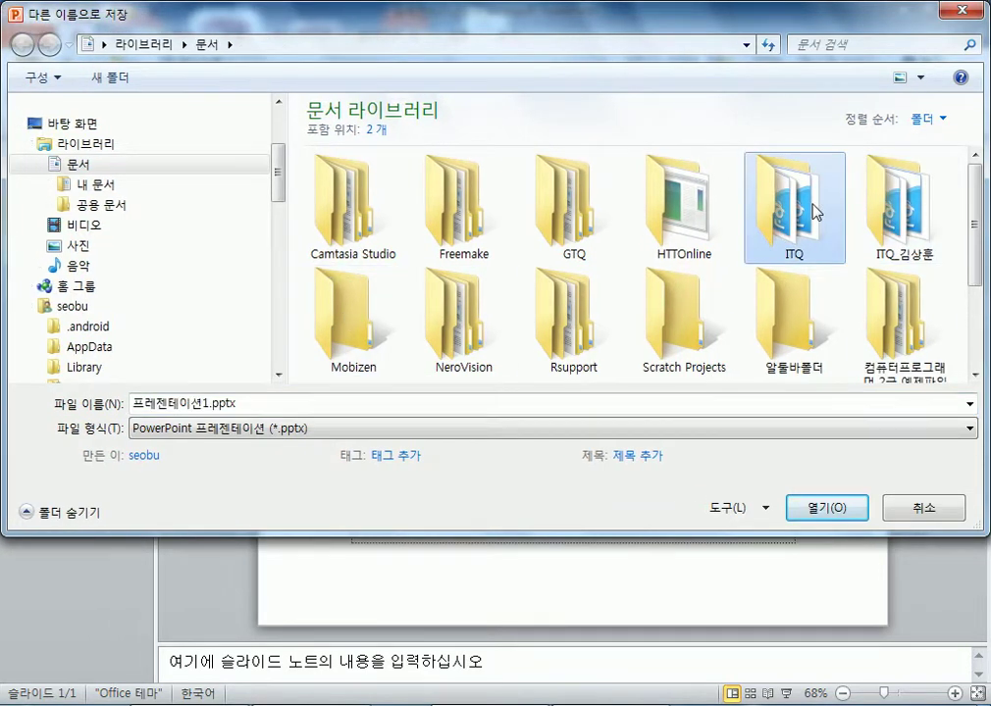
{"action": "double_click", "coordinate": [810, 210]}
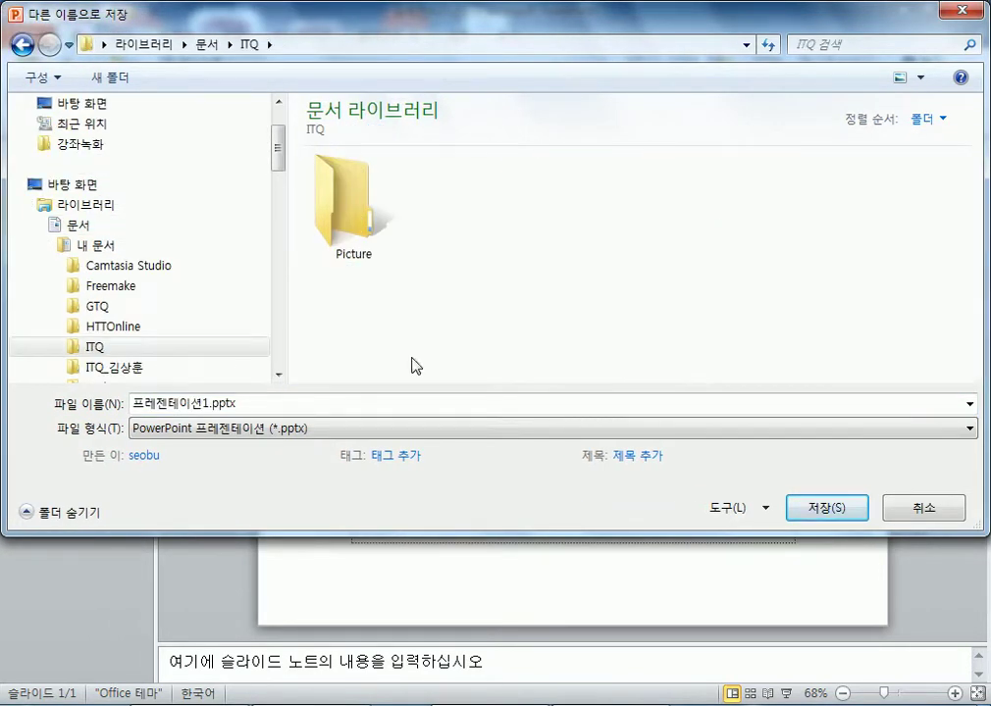
{"action": "left_click", "coordinate": [285, 407]}
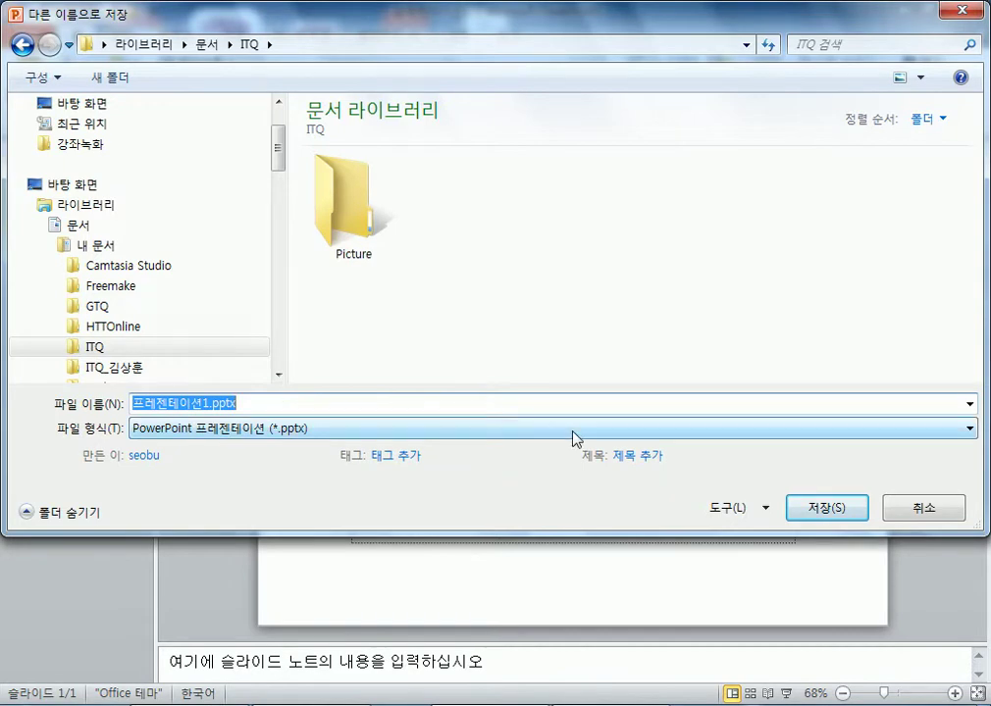
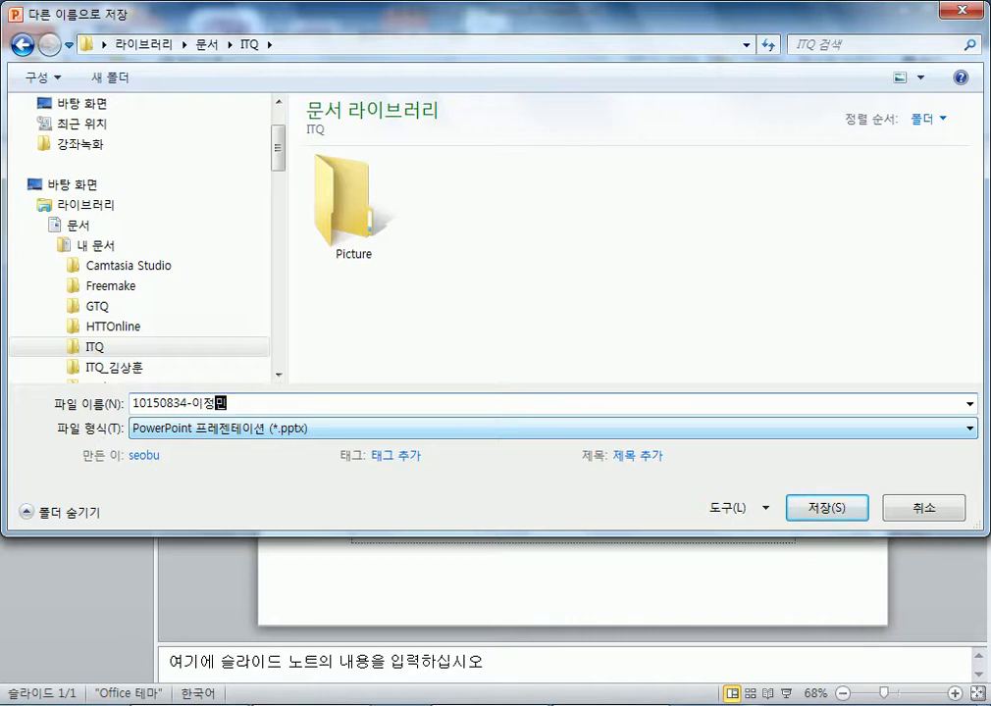
{"action": "left_click", "coordinate": [824, 510]}
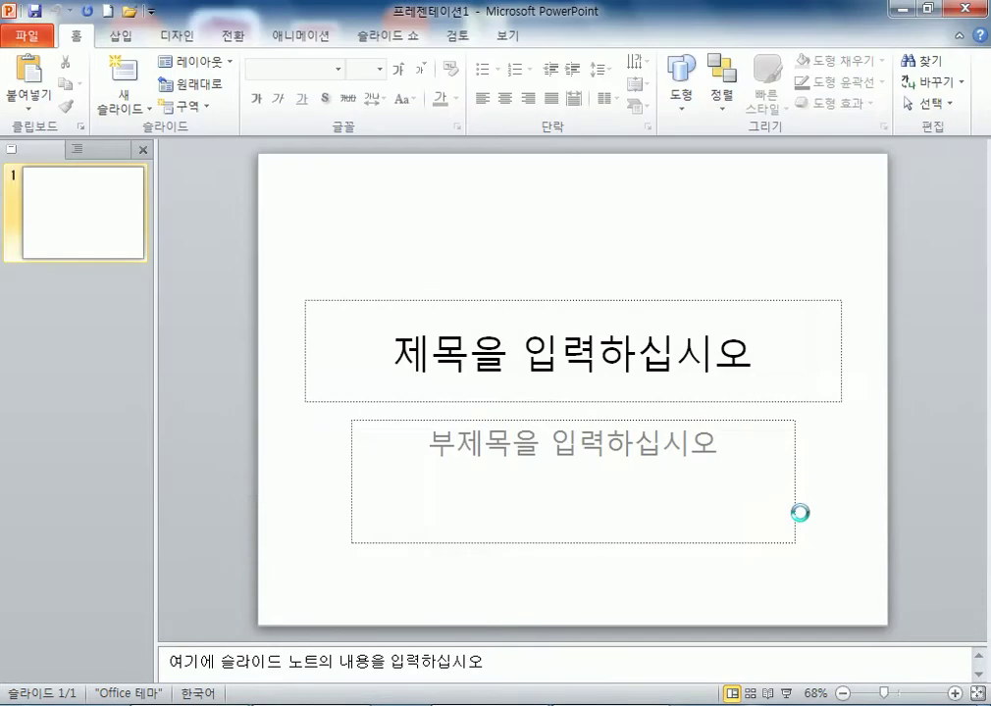
- Minimize PowerPoint and launch ITQ 수험자용.exe from C:\ITQ 파워포인트2010
{"action": "left_click", "coordinate": [901, 11]}
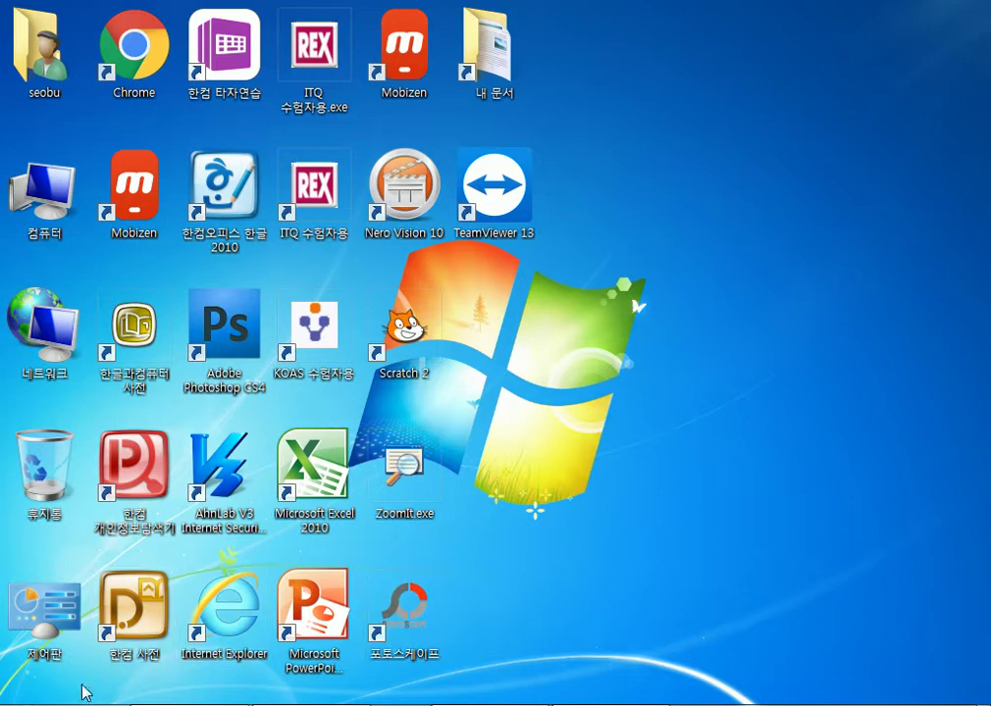
{"action": "left_click", "coordinate": [211, 703]}
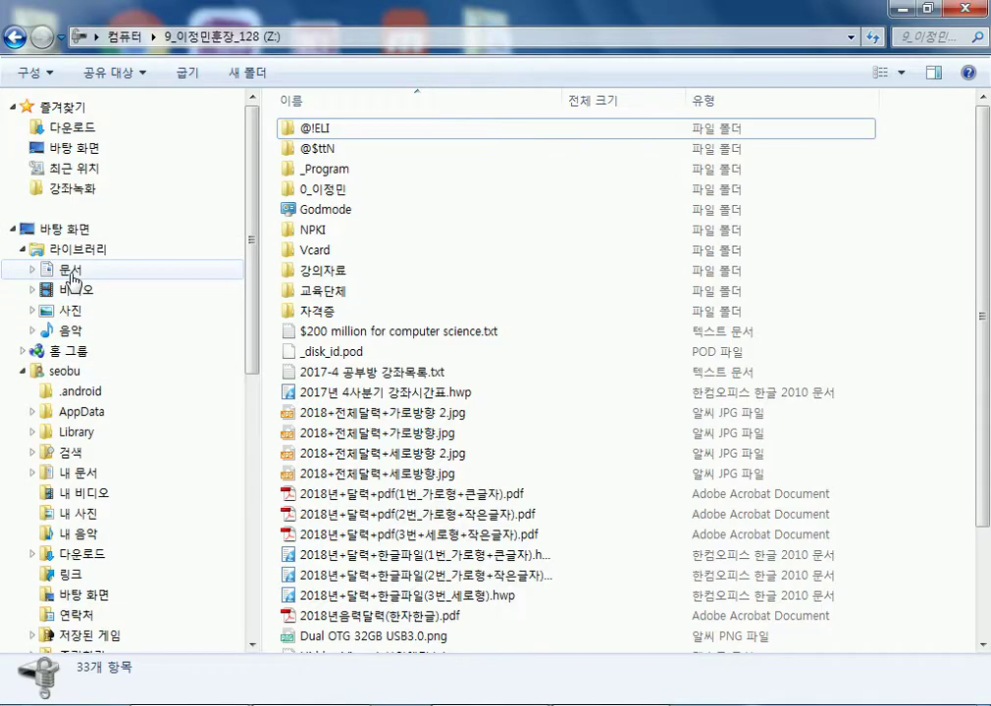
{"action": "left_click", "coordinate": [44, 373]}
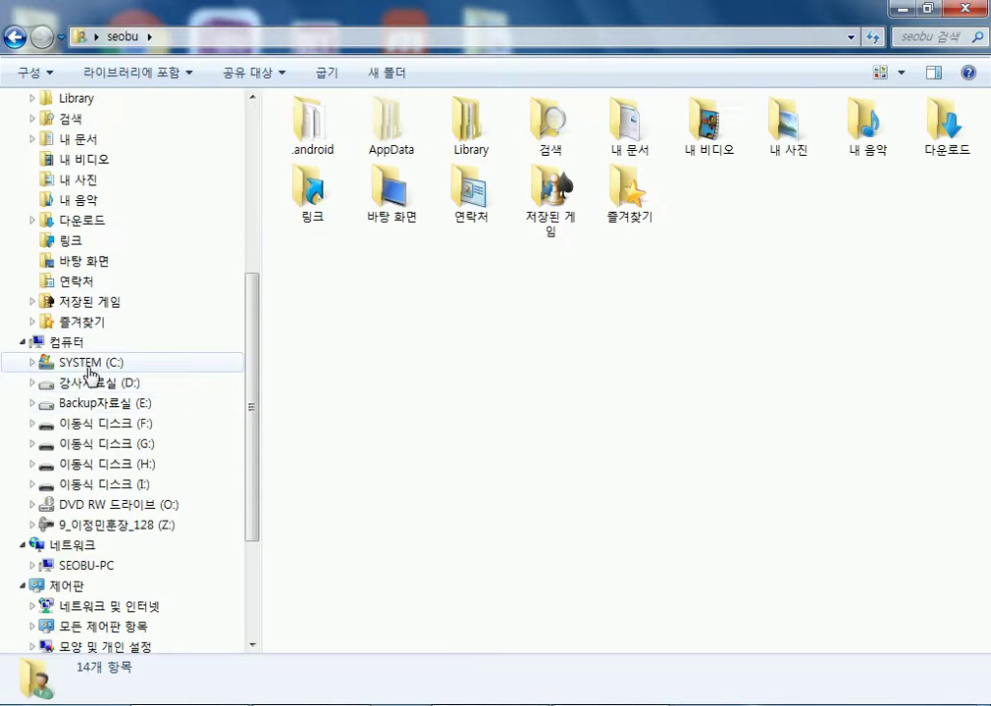
{"action": "left_click", "coordinate": [88, 363]}
{"action": "double_click", "coordinate": [334, 189]}
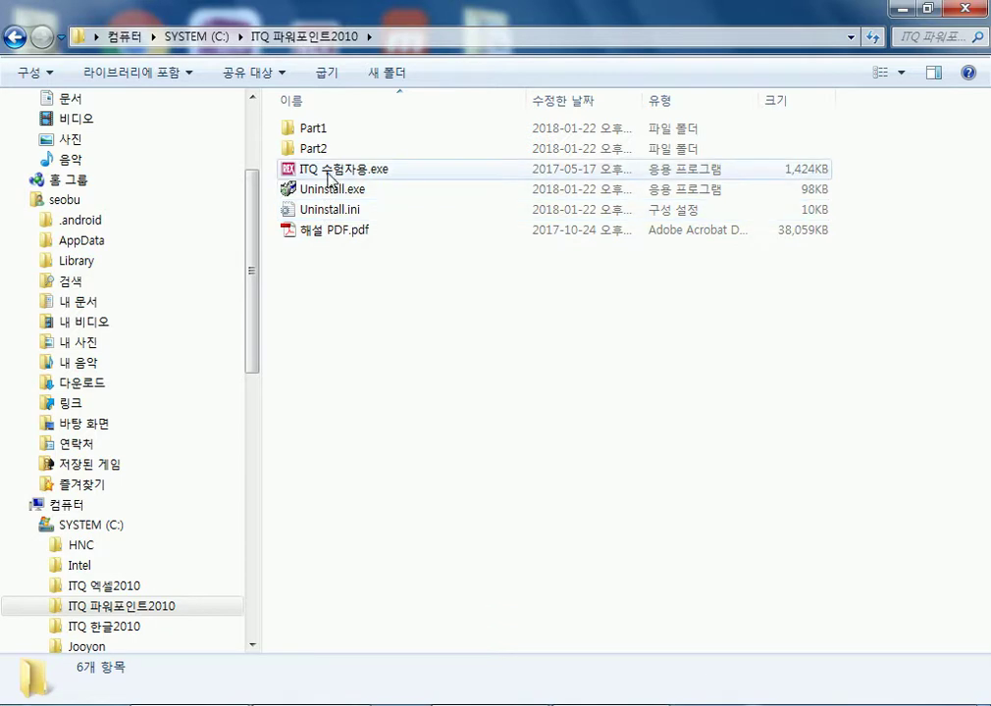
{"action": "double_click", "coordinate": [328, 177]}
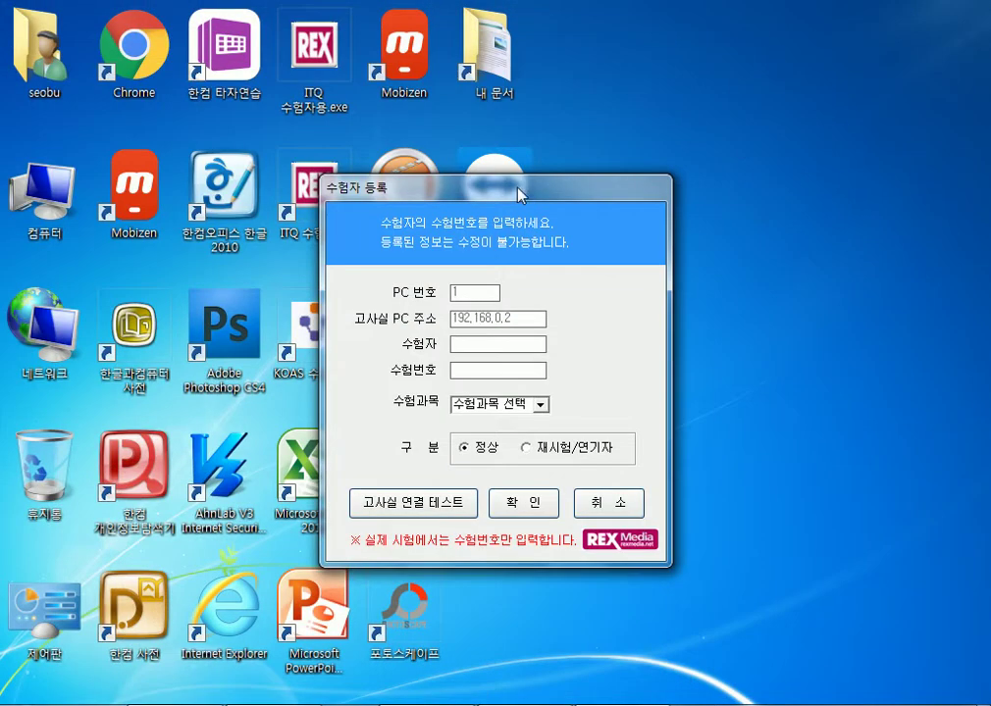
- Enter the examinee's name and exam number in the registration form
{"action": "left_click_drag", "start_coordinate": [517, 194], "coordinate": [745, 37]}
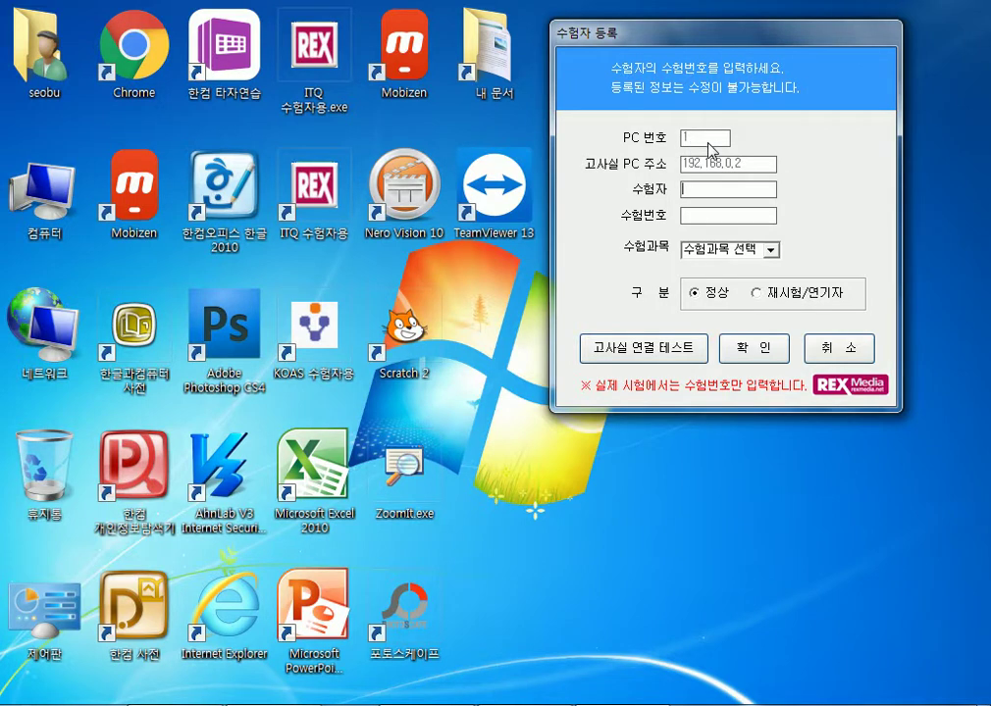
{"action": "type", "text": "dl"}
{"action": "key", "text": "BackSpace"}
{"action": "key", "text": "BackSpace"}
{"action": "key", "text": "Tab"}
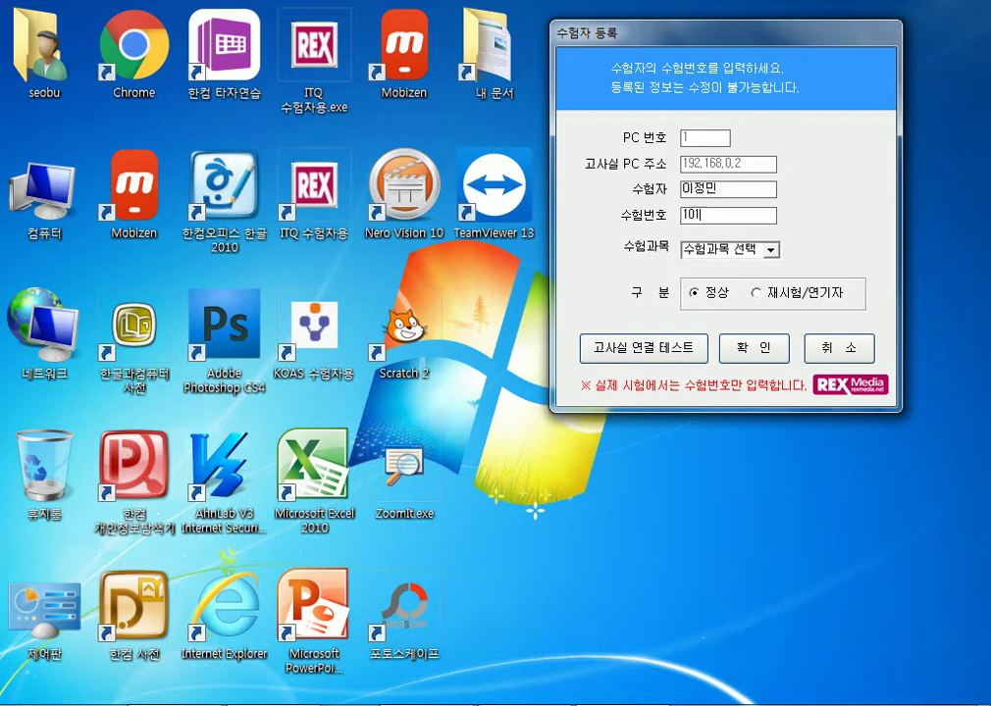
- Choose 한글파워포인트 with MS Office 2007 이상, confirm the details, and dismiss the instructions
{"action": "left_click", "coordinate": [692, 251]}
{"action": "left_click", "coordinate": [771, 250]}
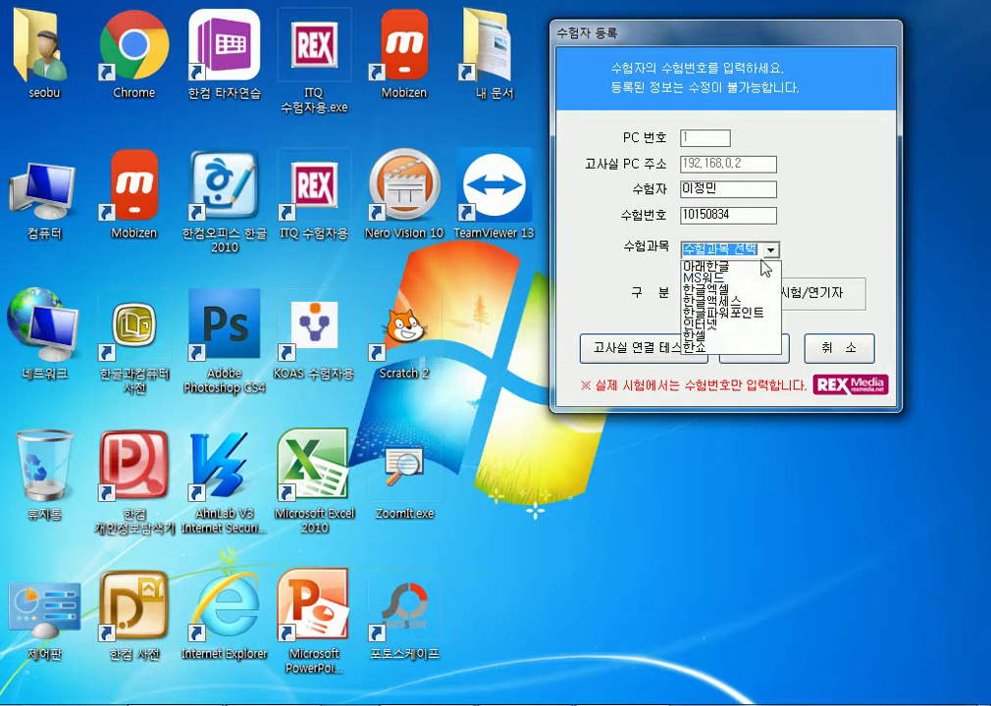
{"action": "left_click", "coordinate": [730, 312]}
{"action": "left_click", "coordinate": [748, 366]}
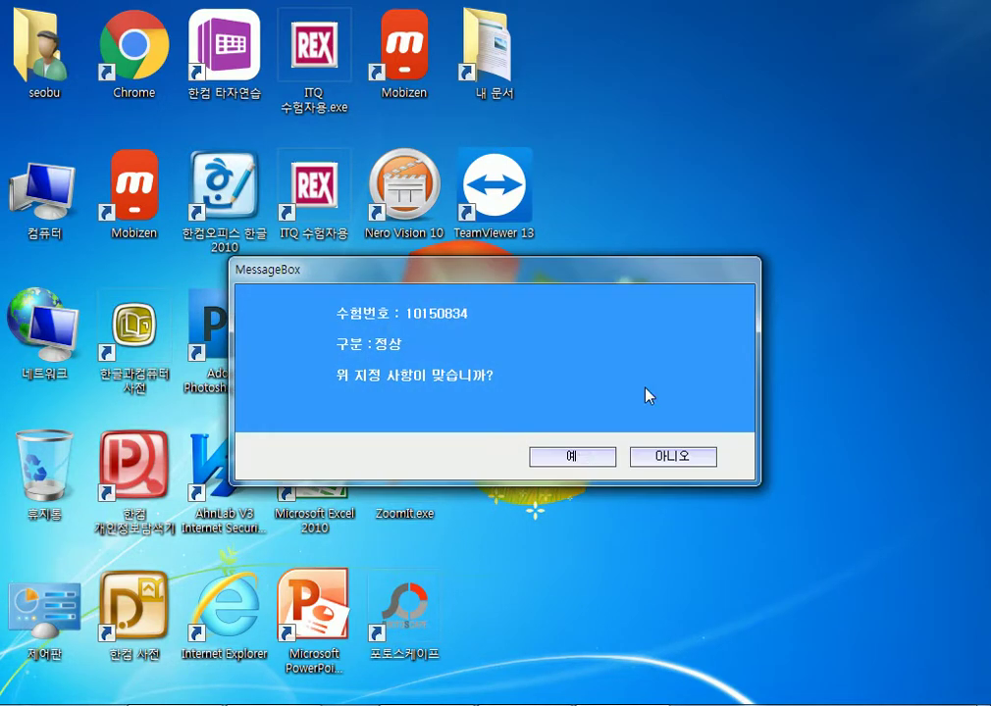
{"action": "left_click", "coordinate": [579, 458]}
{"action": "left_click", "coordinate": [491, 422]}
{"action": "left_click", "coordinate": [581, 471]}
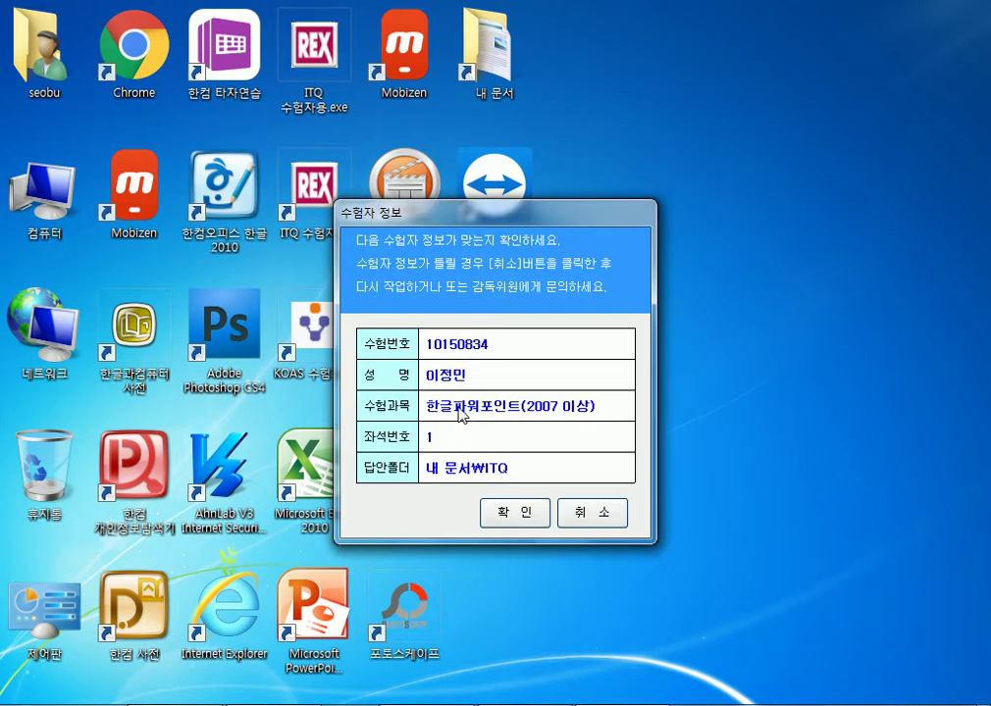
{"action": "left_click", "coordinate": [534, 521]}
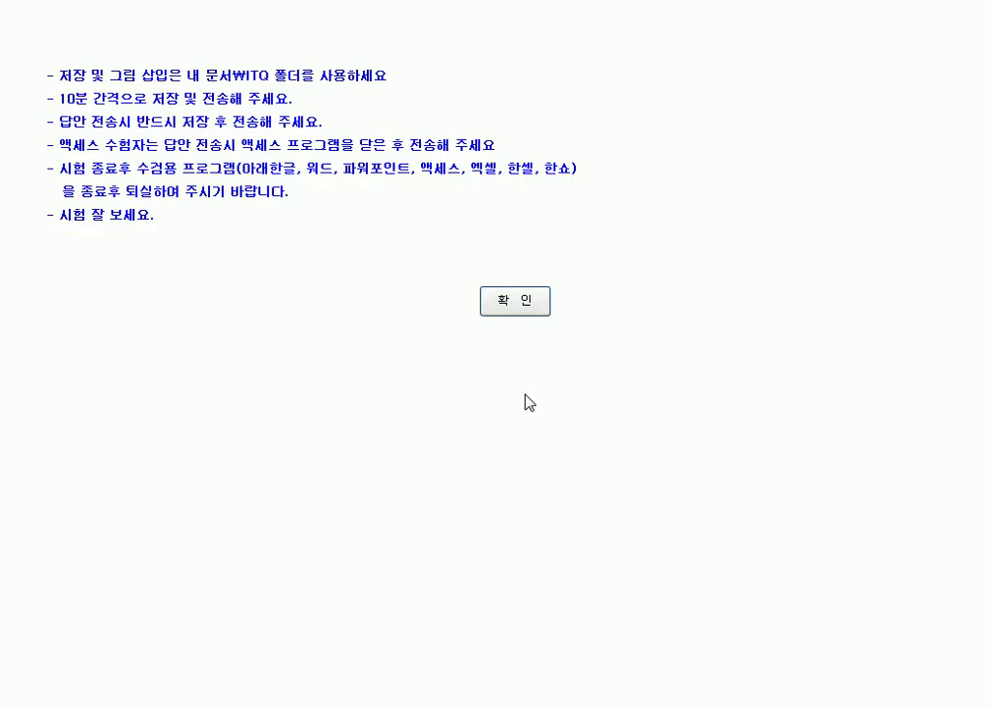
{"action": "left_click", "coordinate": [503, 304]}
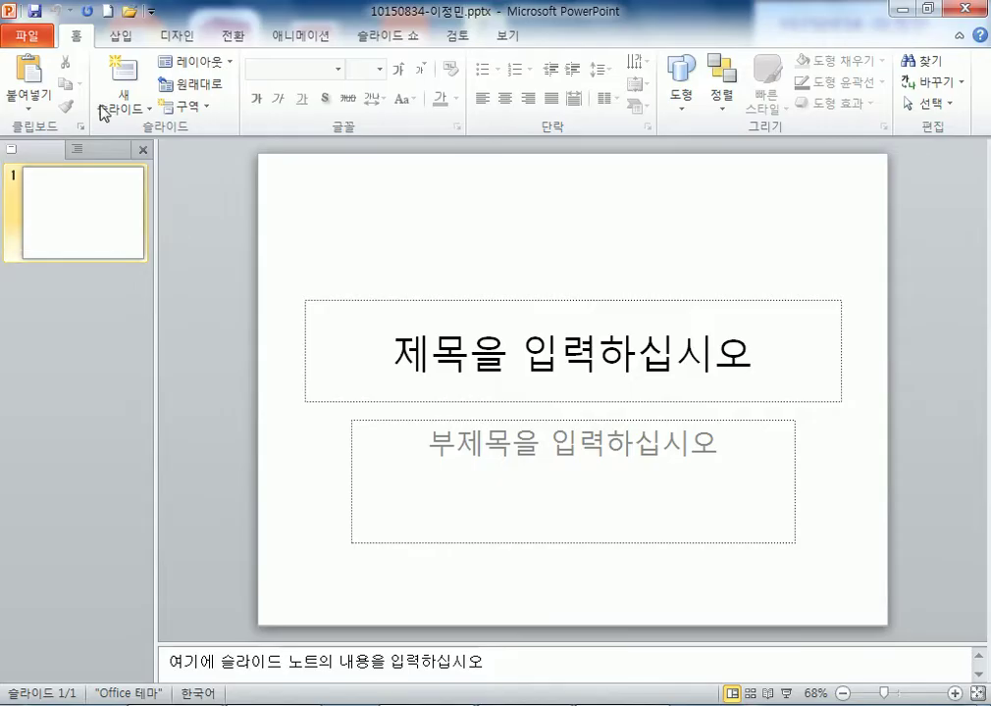
- Save over the existing exam file in the ITQ folder, then minimize PowerPoint
{"action": "left_click", "coordinate": [26, 35]}
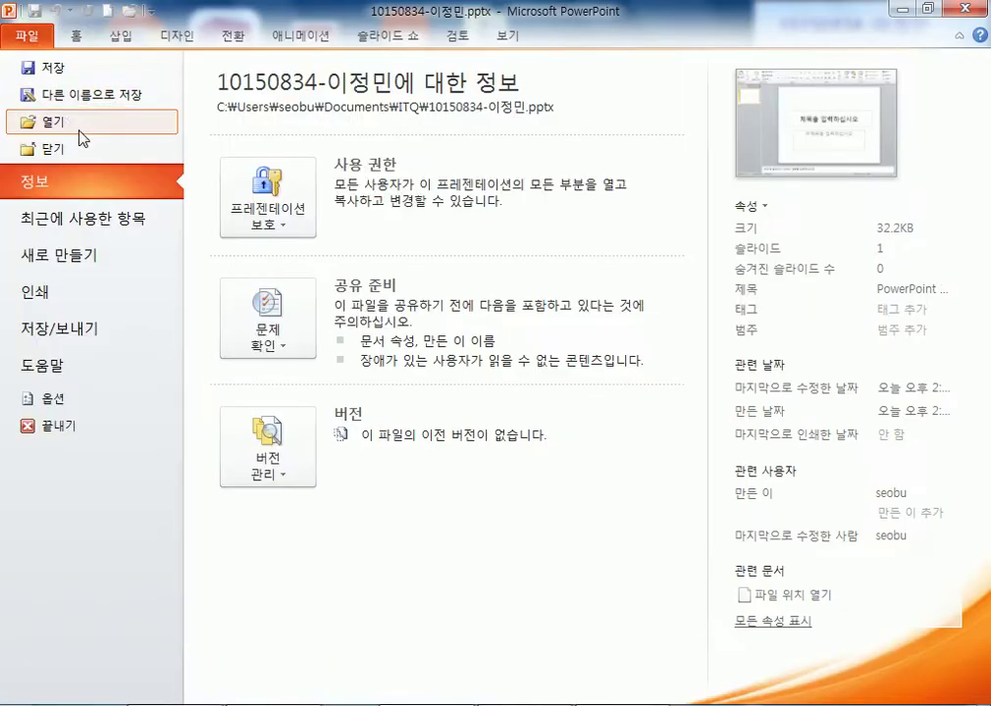
{"action": "left_click", "coordinate": [64, 95]}
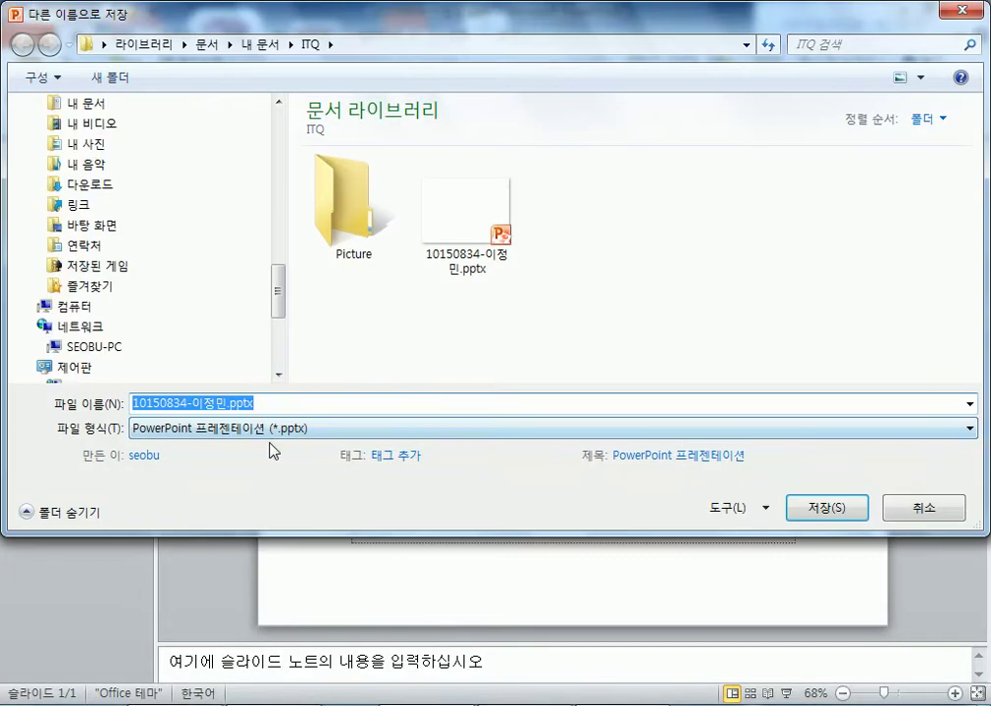
{"action": "left_click", "coordinate": [822, 517]}
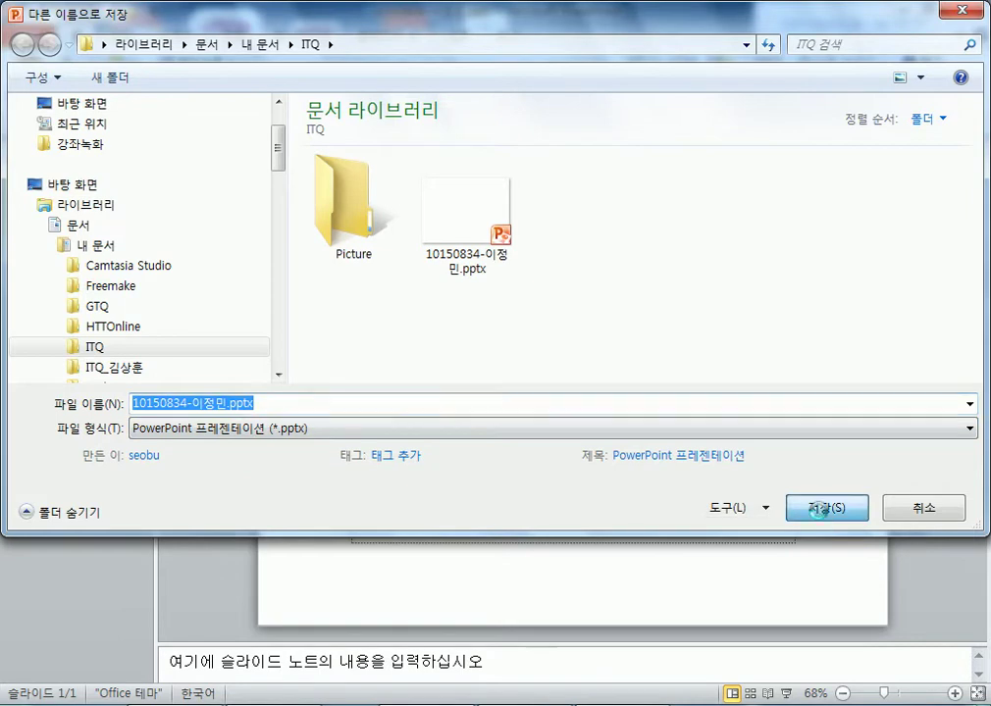
{"action": "left_click", "coordinate": [547, 369]}
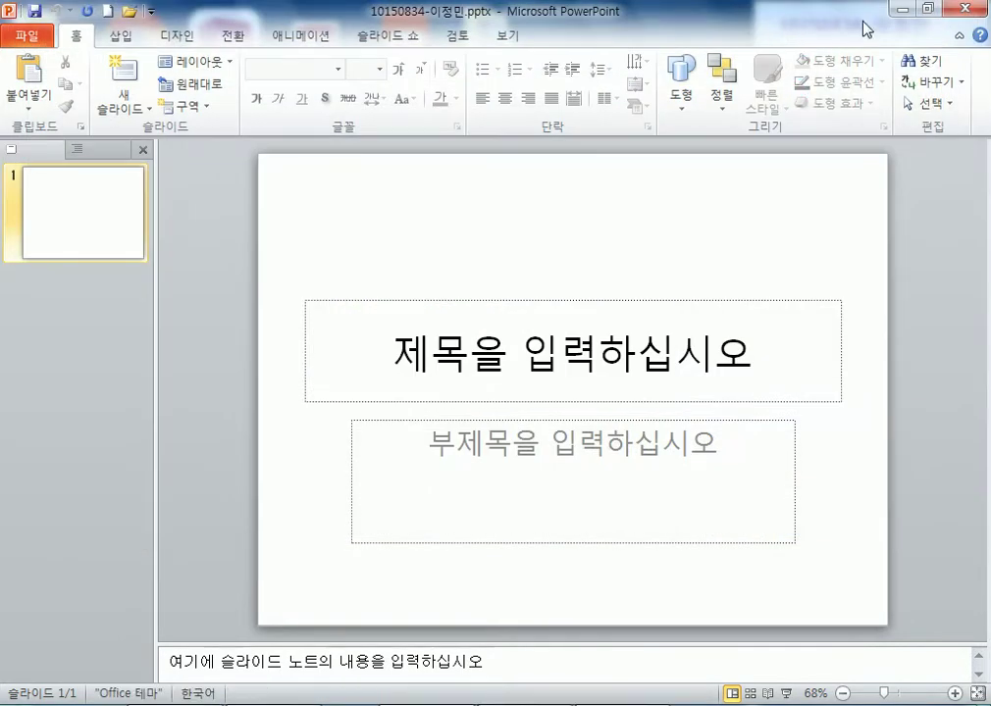
{"action": "left_click", "coordinate": [908, 10]}
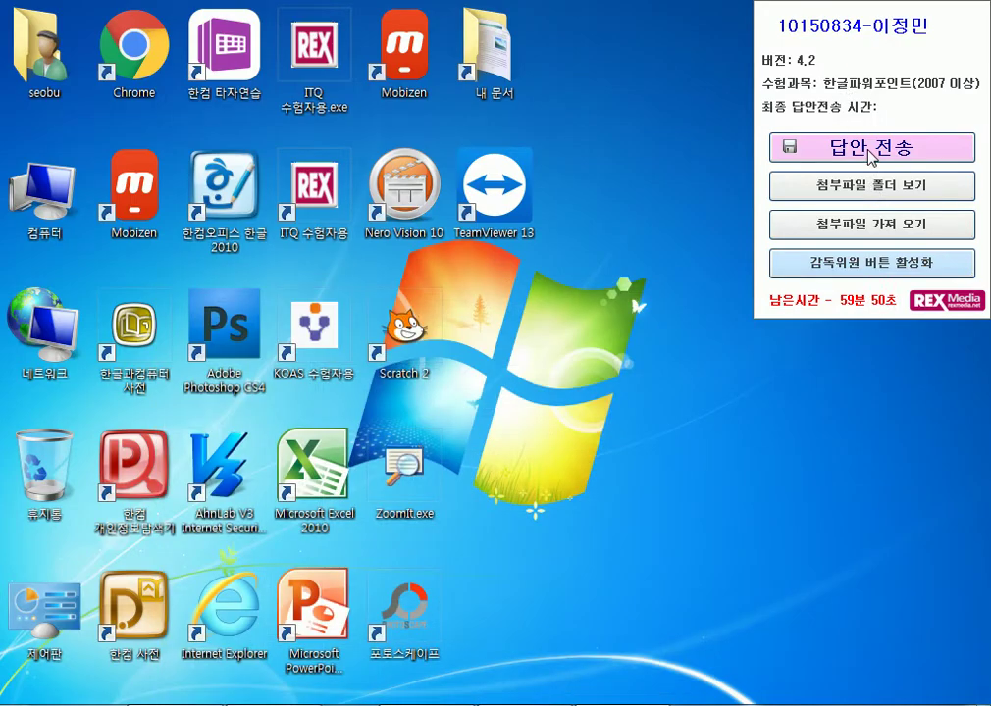
- Submit the answer file via 답안 전송, acknowledge success, and close the submission window
{"action": "left_click", "coordinate": [866, 147]}
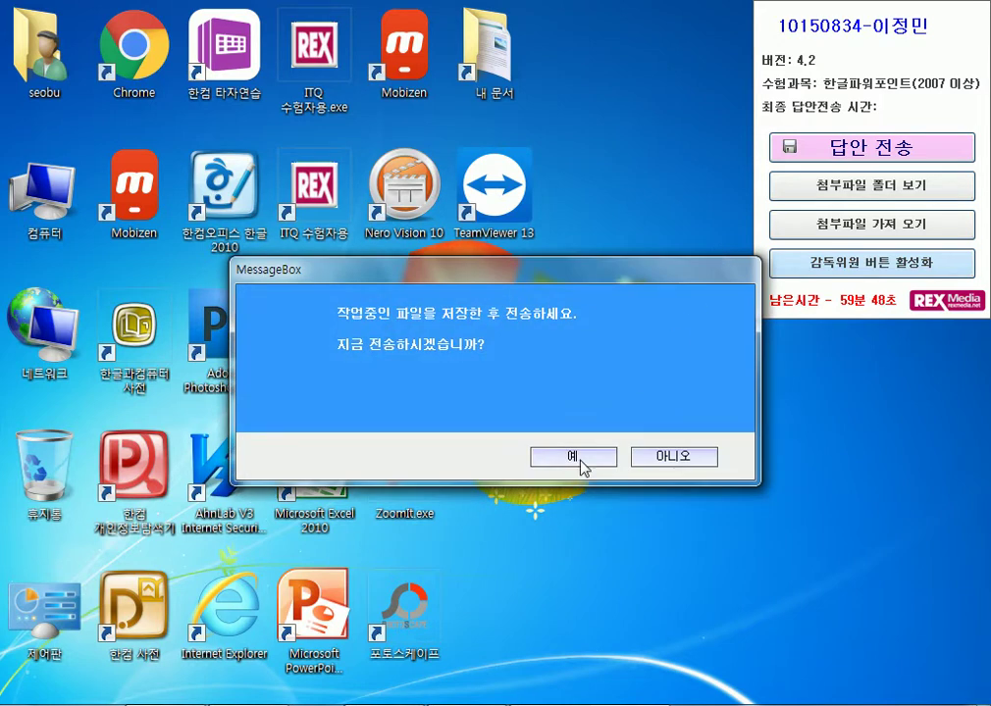
{"action": "left_click", "coordinate": [577, 457]}
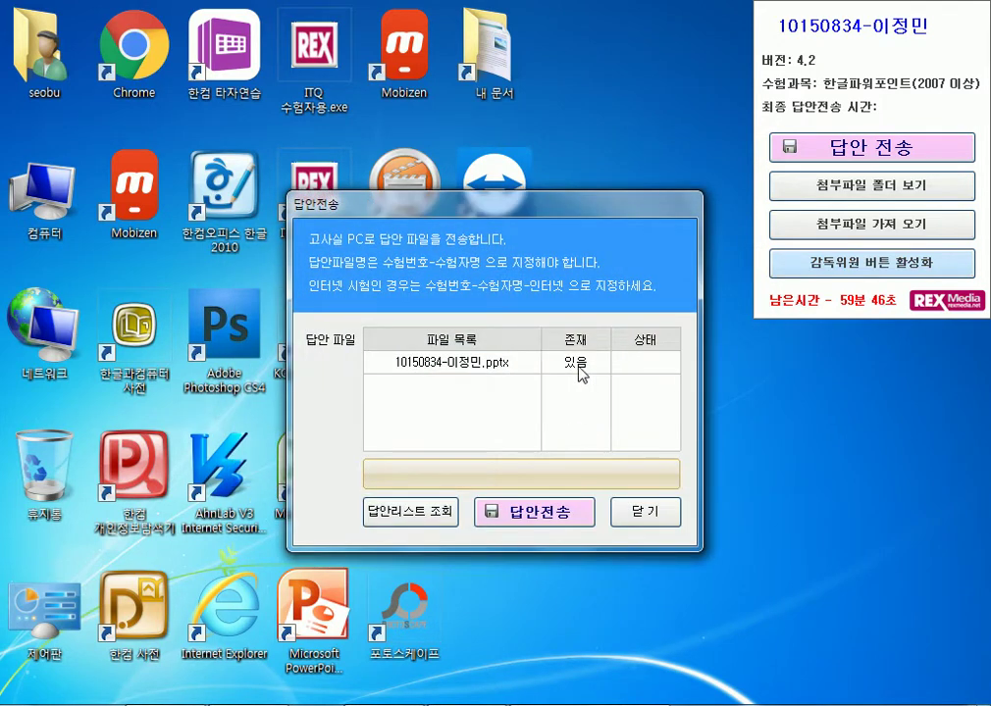
{"action": "left_click", "coordinate": [531, 519]}
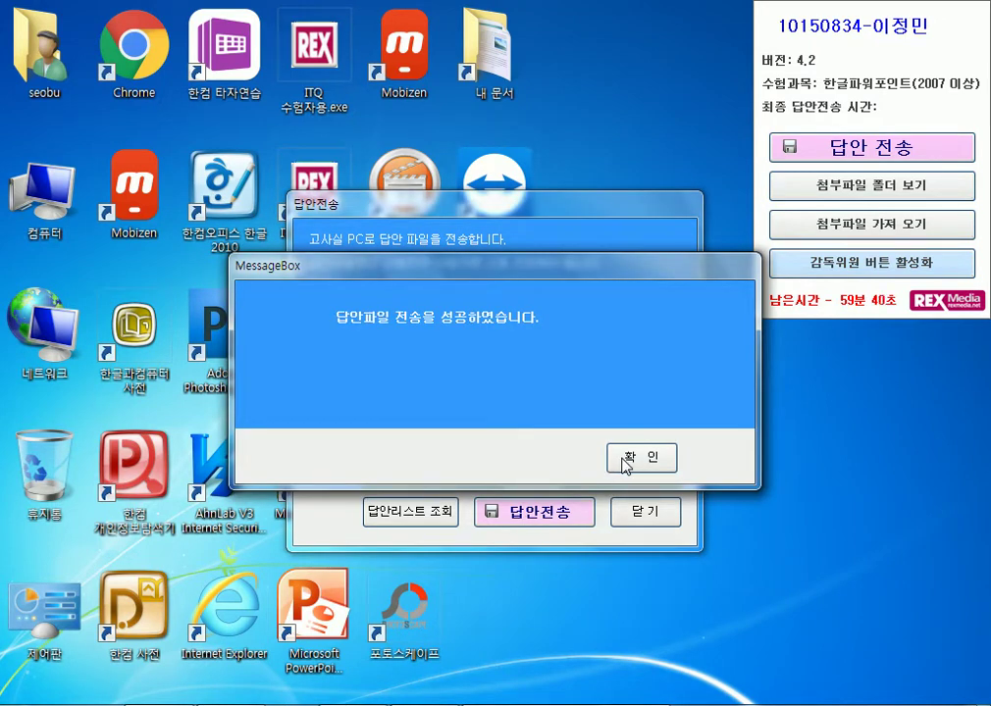
{"action": "left_click", "coordinate": [624, 466]}
{"action": "left_click", "coordinate": [651, 517]}
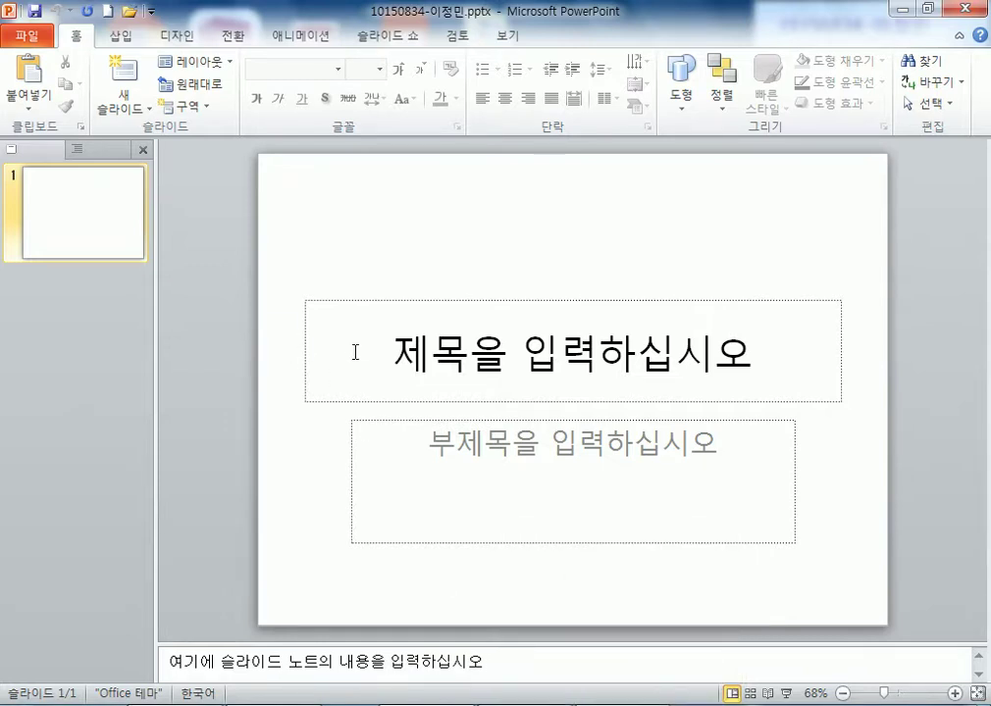
- Delete the title and subtitle placeholders from the first slide and save
{"action": "left_click_drag", "start_coordinate": [257, 245], "coordinate": [854, 586]}
{"action": "key", "text": "Delete"}
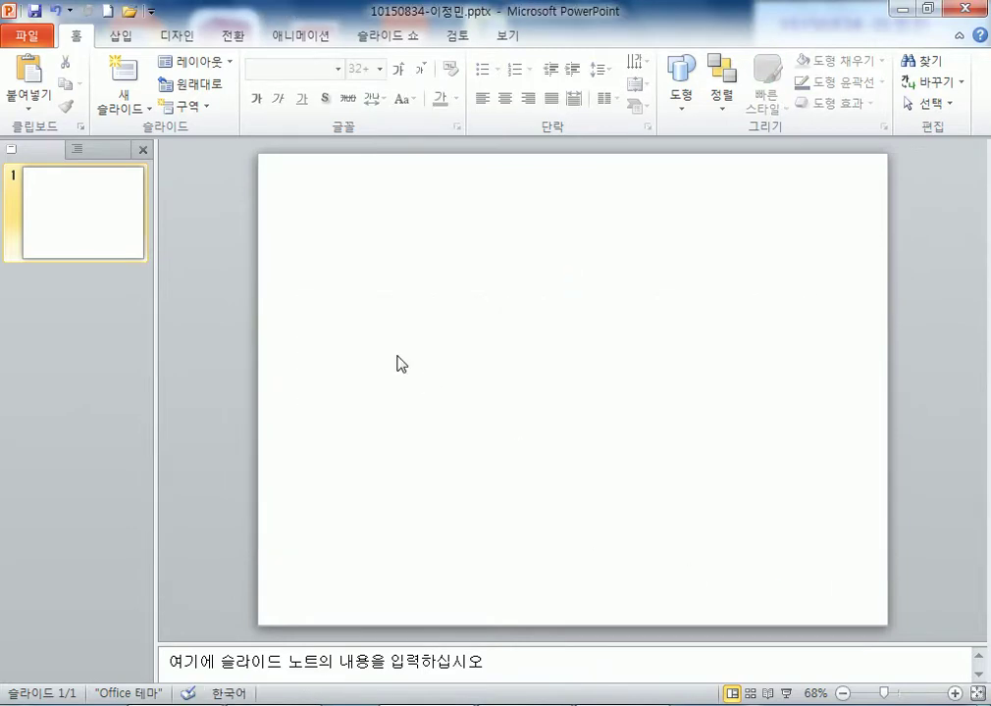
{"action": "left_click", "coordinate": [35, 10]}
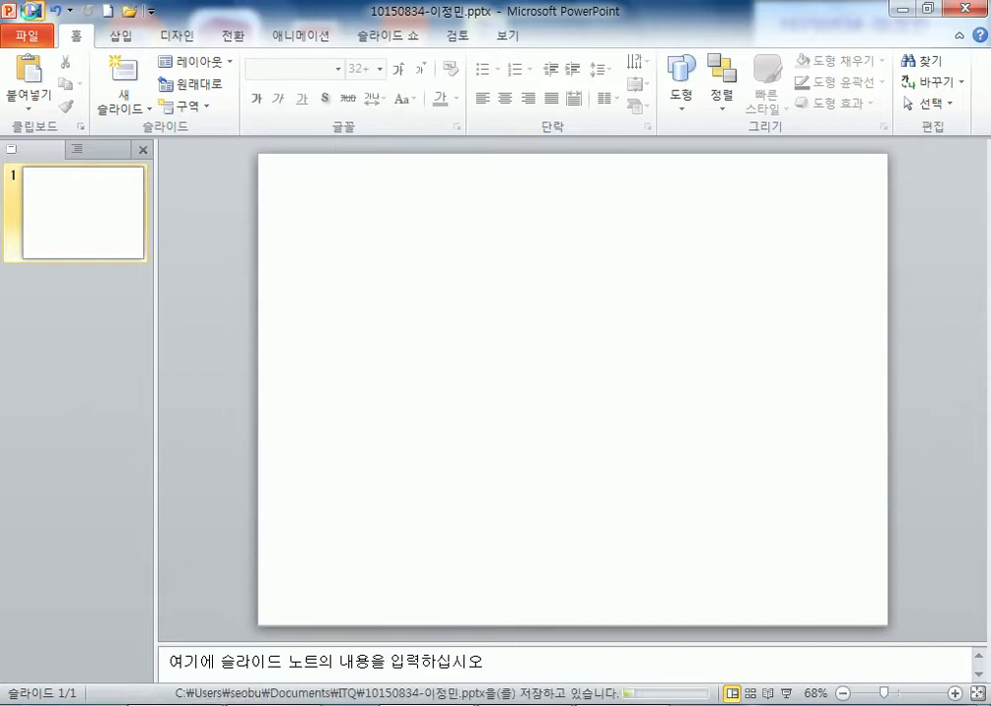
- Send the updated answer file through 답안 전송 and close the submission window
{"action": "left_click", "coordinate": [924, 10]}
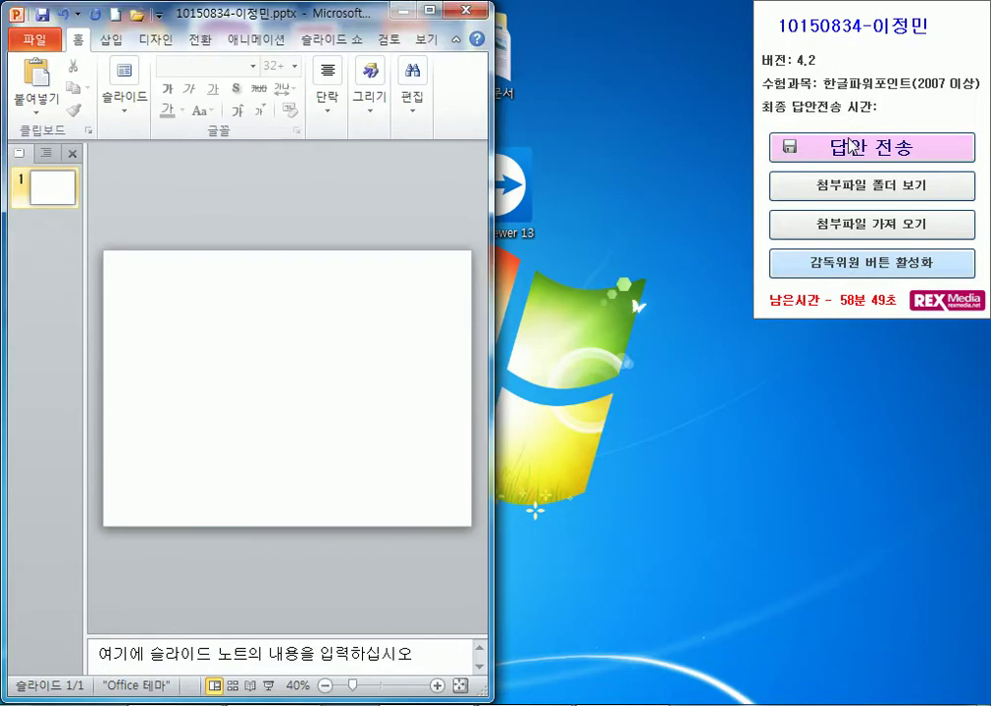
{"action": "left_click", "coordinate": [855, 147]}
{"action": "left_click", "coordinate": [581, 457]}
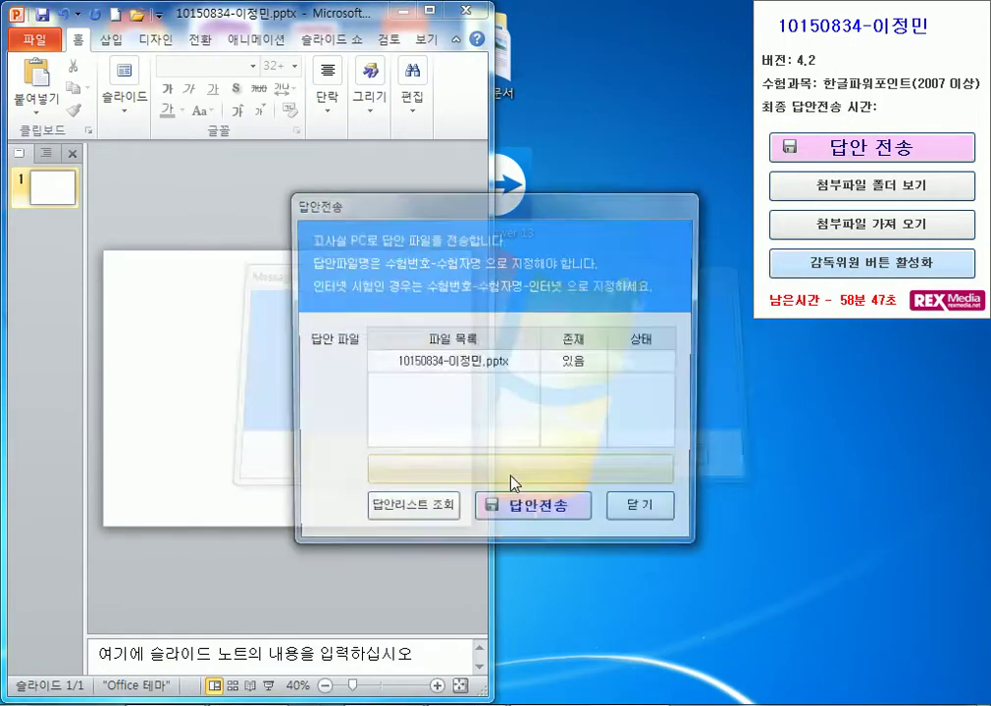
{"action": "left_click", "coordinate": [532, 520]}
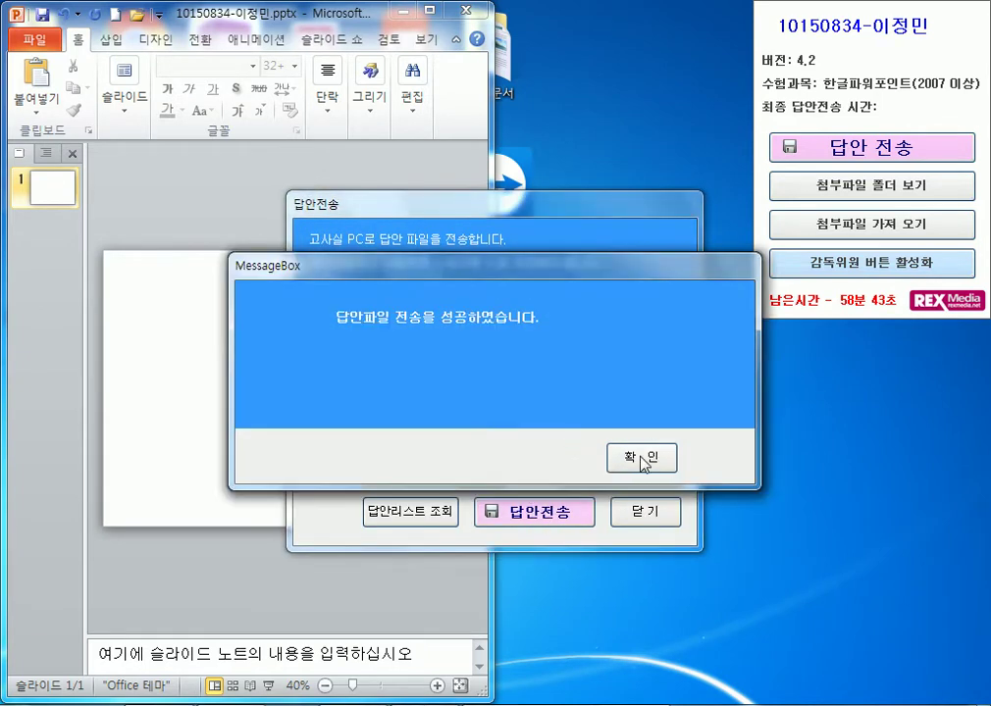
{"action": "left_click", "coordinate": [628, 459]}
{"action": "left_click", "coordinate": [645, 512]}
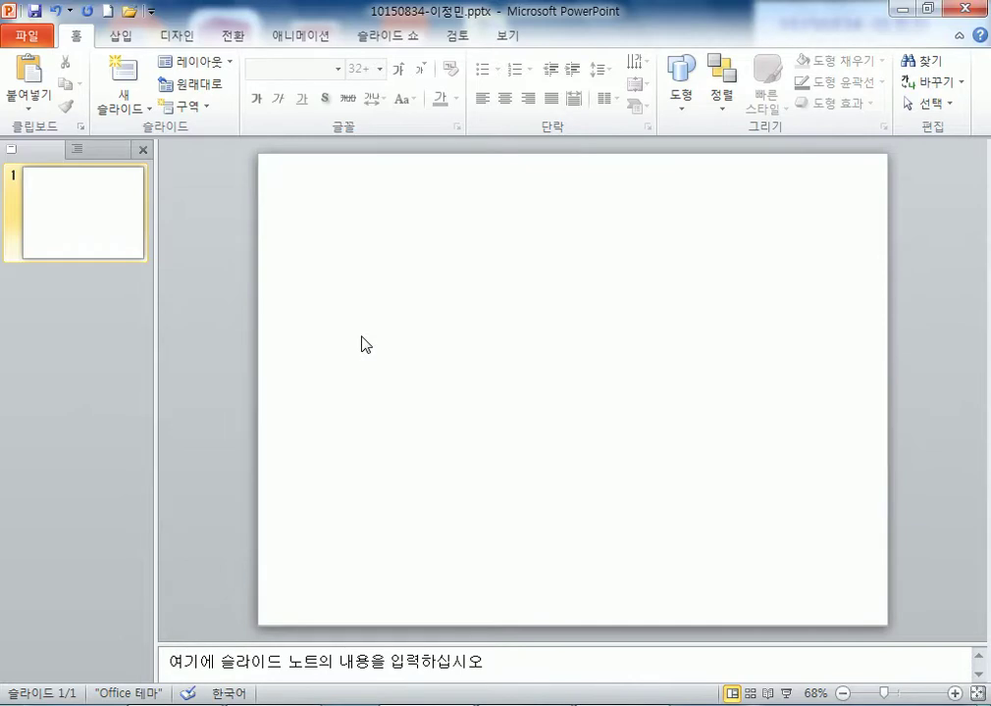
- Set the slide size to A4 용지 in Page Setup
{"action": "left_click", "coordinate": [183, 34]}
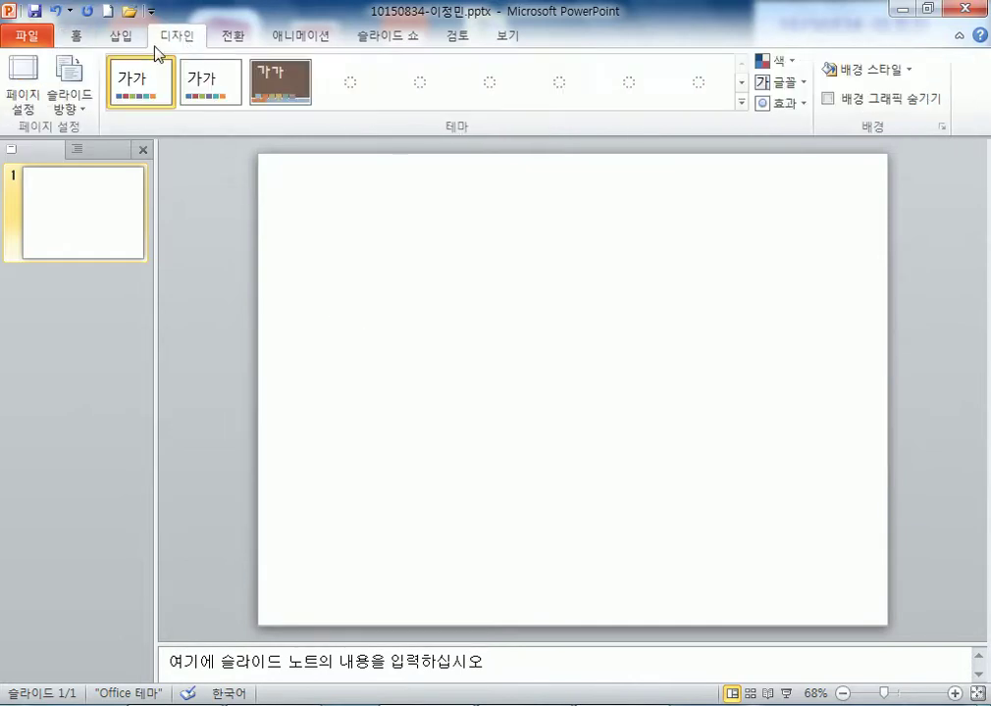
{"action": "left_click", "coordinate": [28, 98]}
{"action": "left_click_drag", "start_coordinate": [394, 417], "coordinate": [420, 124]}
{"action": "left_click", "coordinate": [412, 157]}
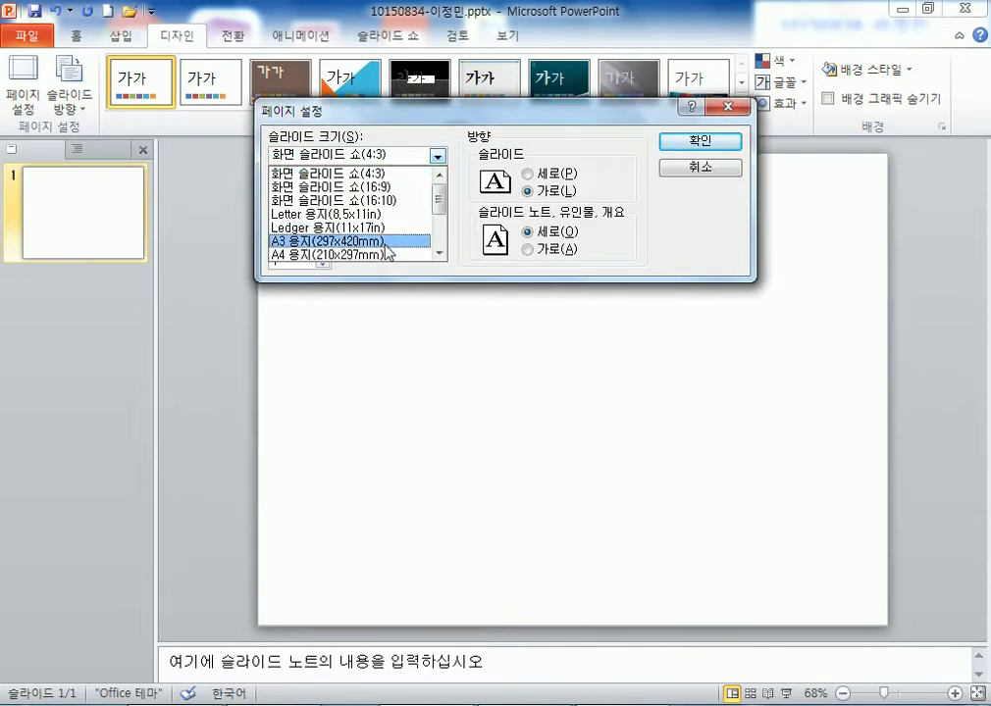
{"action": "left_click", "coordinate": [386, 255]}
{"action": "left_click", "coordinate": [686, 141]}
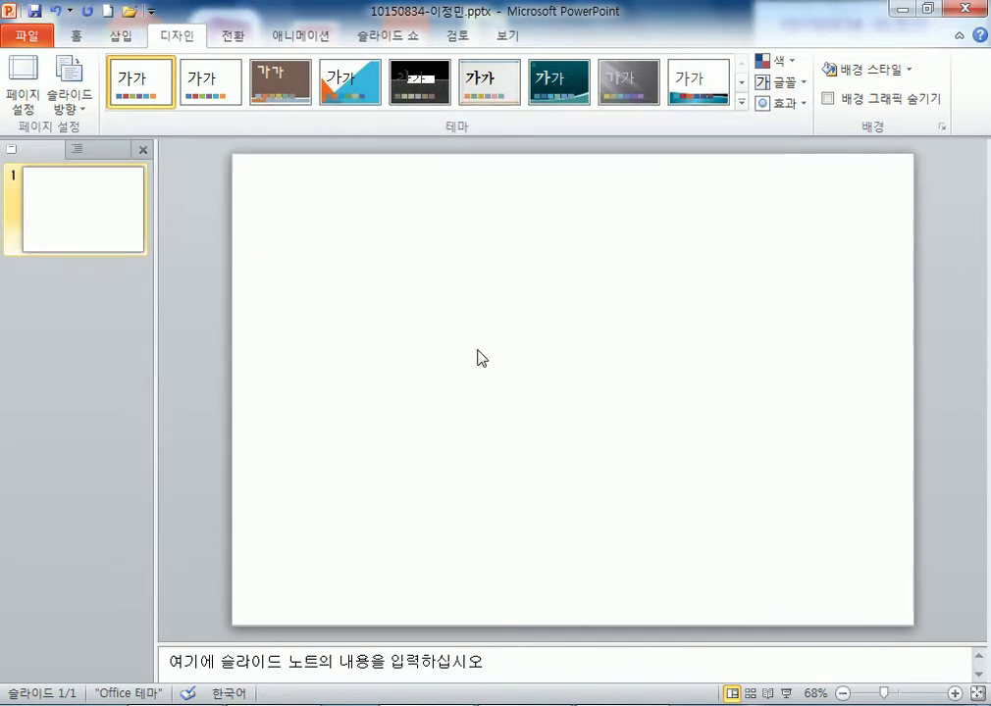
- Add five new slides so the deck has six
{"action": "left_click", "coordinate": [75, 36]}
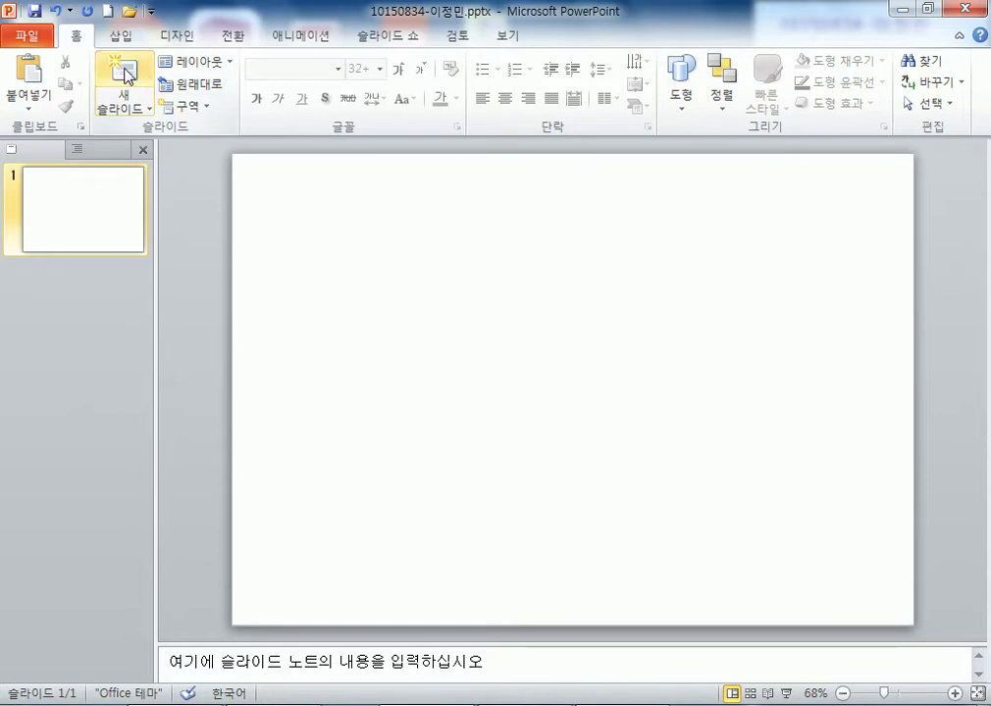
{"action": "left_click", "coordinate": [124, 71]}
{"action": "left_click", "coordinate": [124, 71]}
{"action": "left_click", "coordinate": [125, 72]}
{"action": "left_click", "coordinate": [125, 72]}
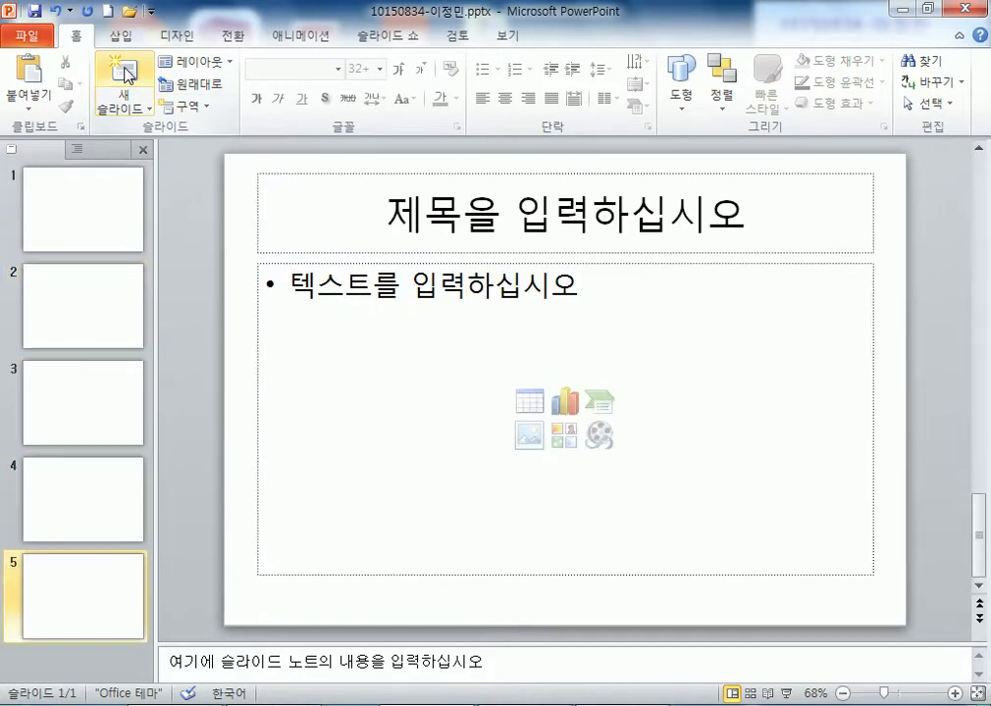
{"action": "left_click", "coordinate": [125, 71]}
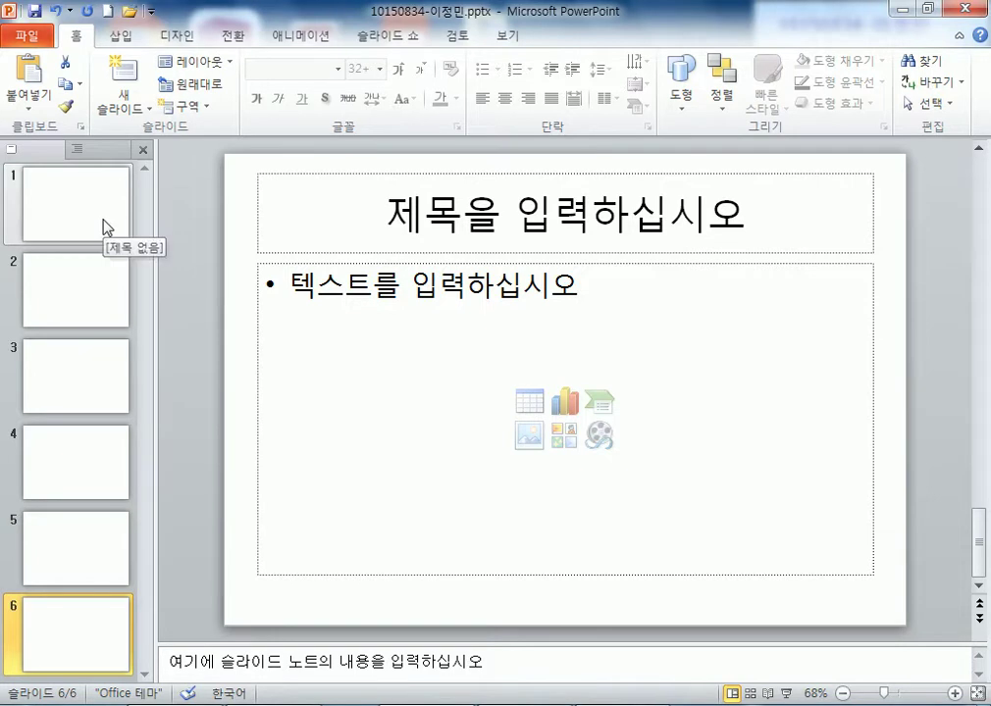
- Switch to Slide Master view and select the top-level slide master
{"action": "left_click", "coordinate": [505, 39]}
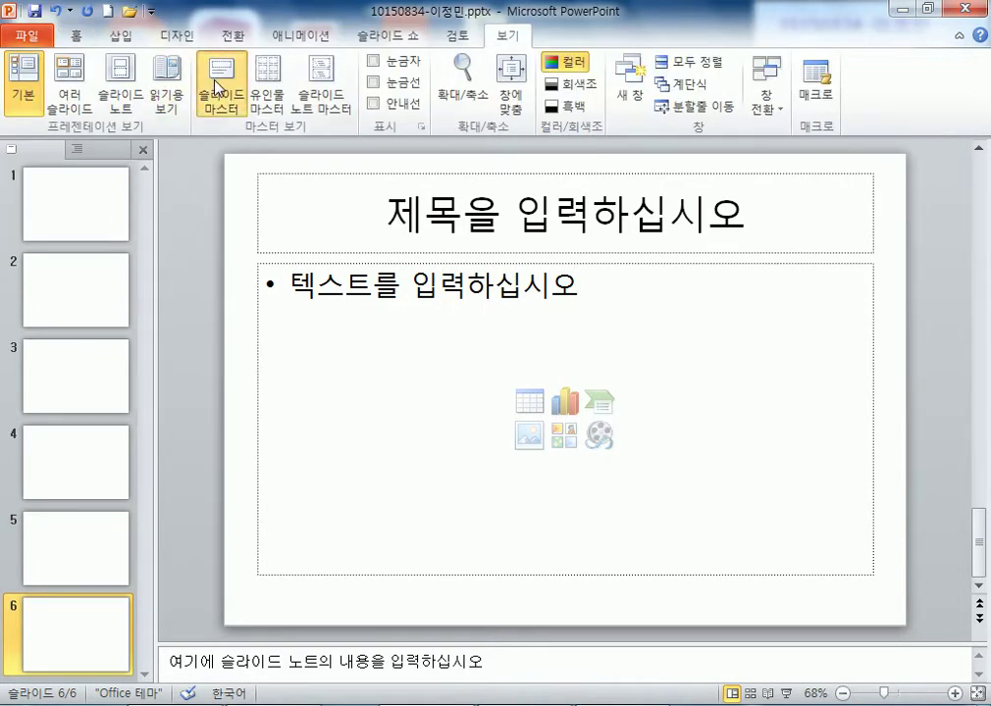
{"action": "left_click", "coordinate": [220, 90]}
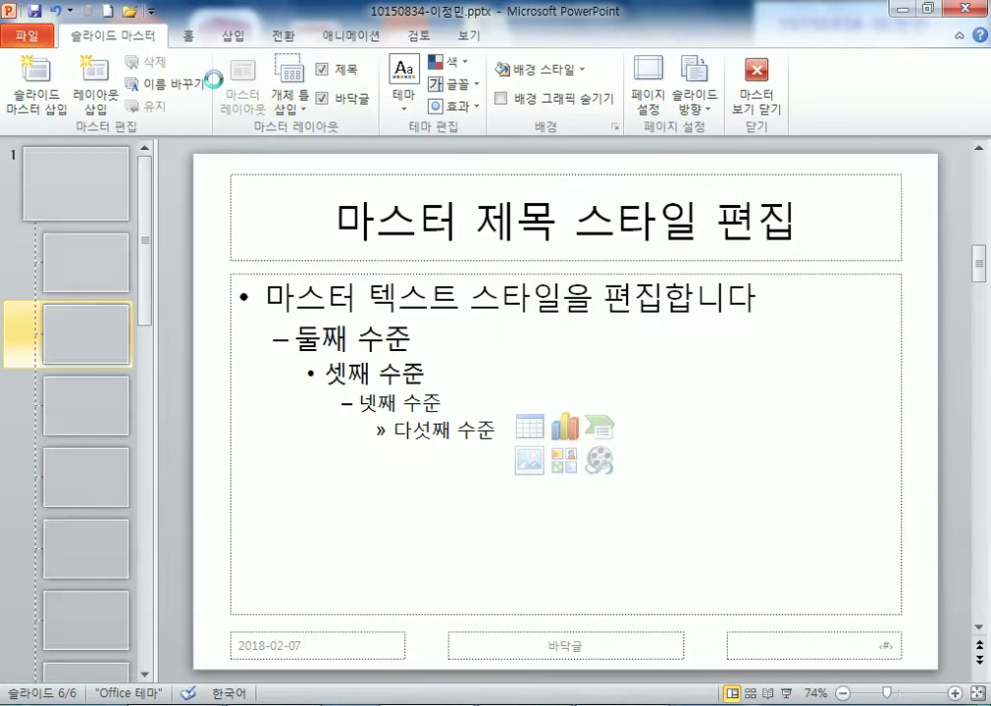
{"action": "left_click", "coordinate": [90, 180]}
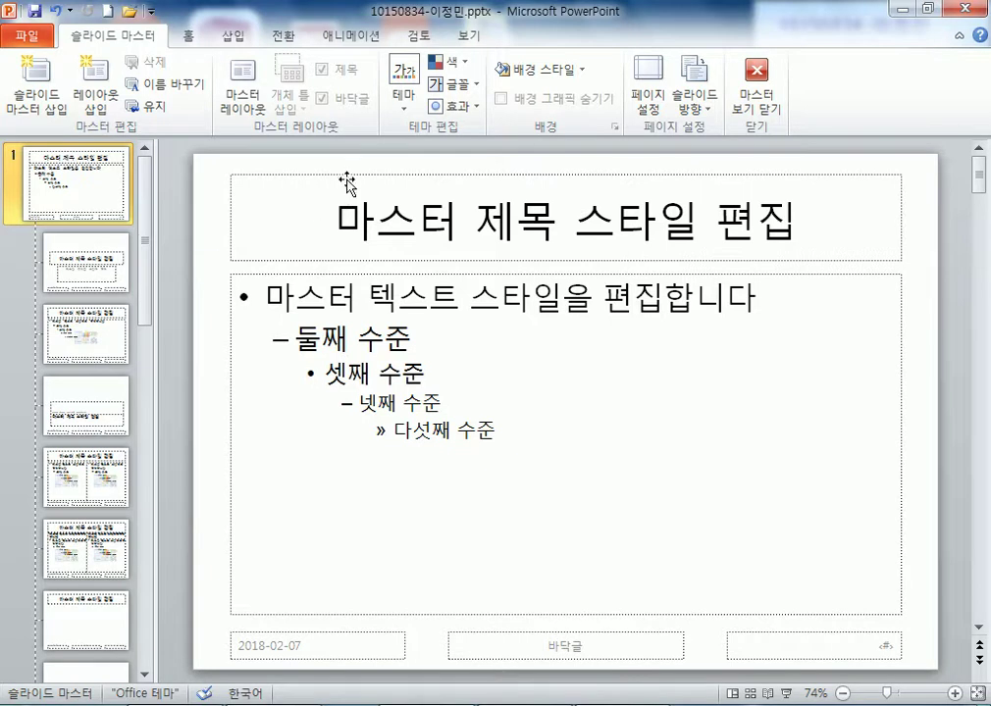
- Move the master title placeholder to the top-left and widen it to the right edge
{"action": "left_click_drag", "start_coordinate": [345, 175], "coordinate": [308, 156]}
{"action": "left_click_drag", "start_coordinate": [863, 194], "coordinate": [938, 197]}
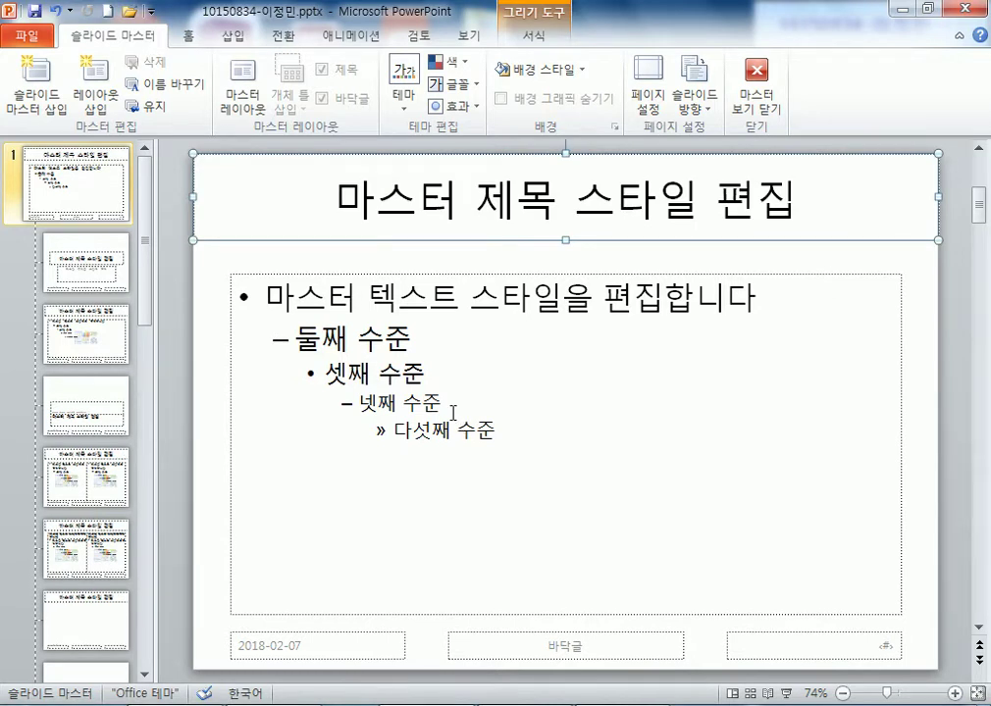
{"action": "left_click", "coordinate": [187, 34]}
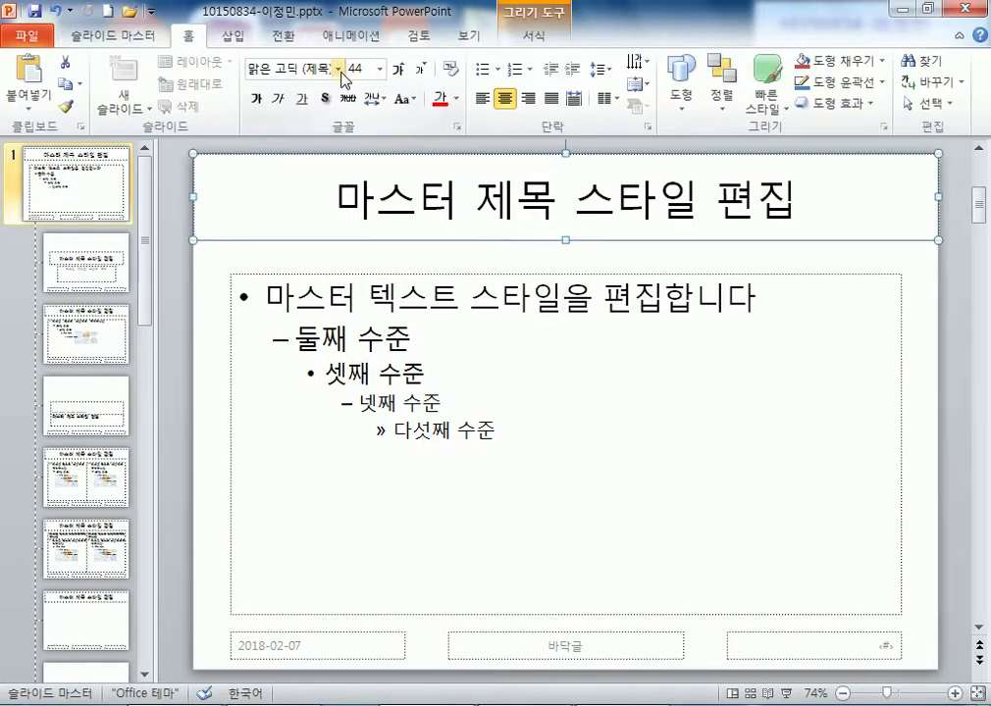
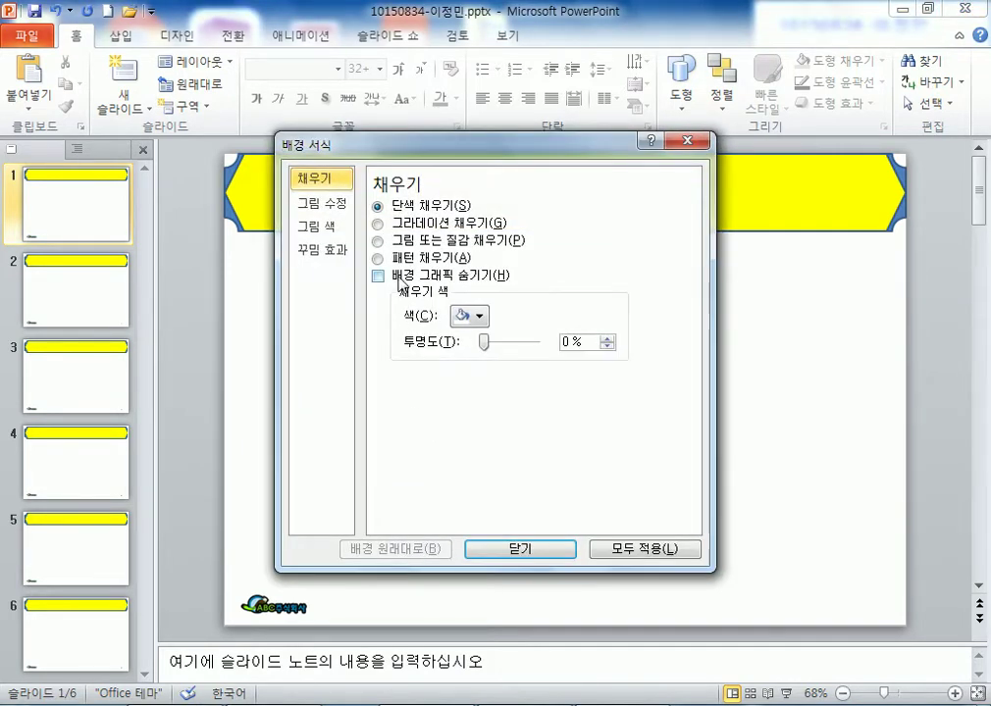
- Hide the background graphics on slide 1 in Format Background
{"action": "left_click", "coordinate": [402, 277]}
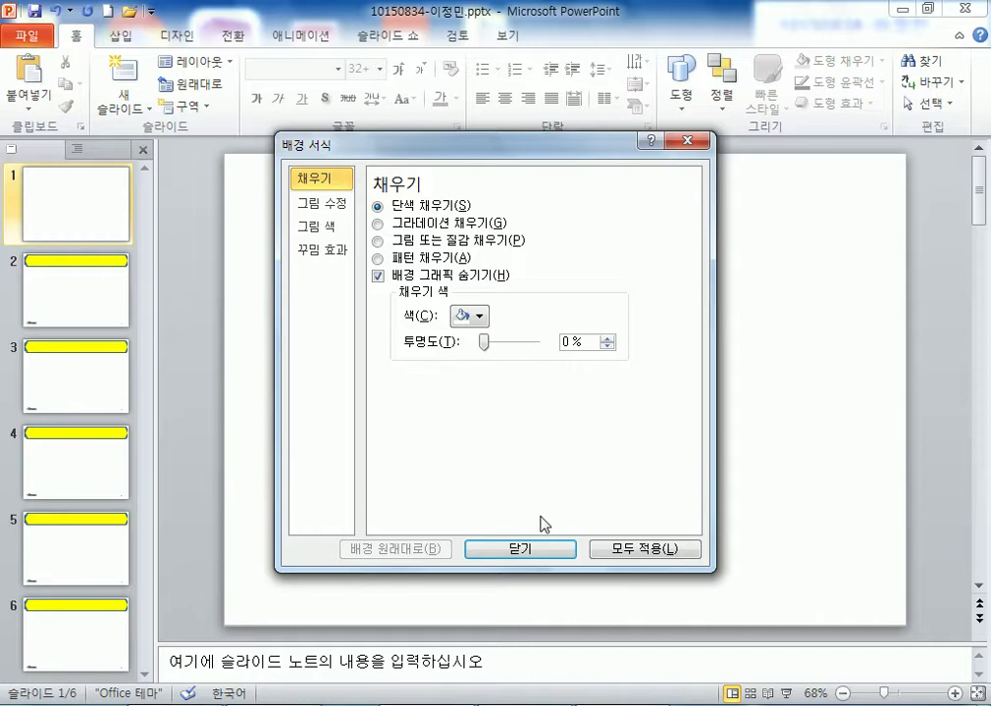
- Close Format Background and review the slide master, Title Slide and Title and Content layouts
{"action": "left_click", "coordinate": [566, 564]}
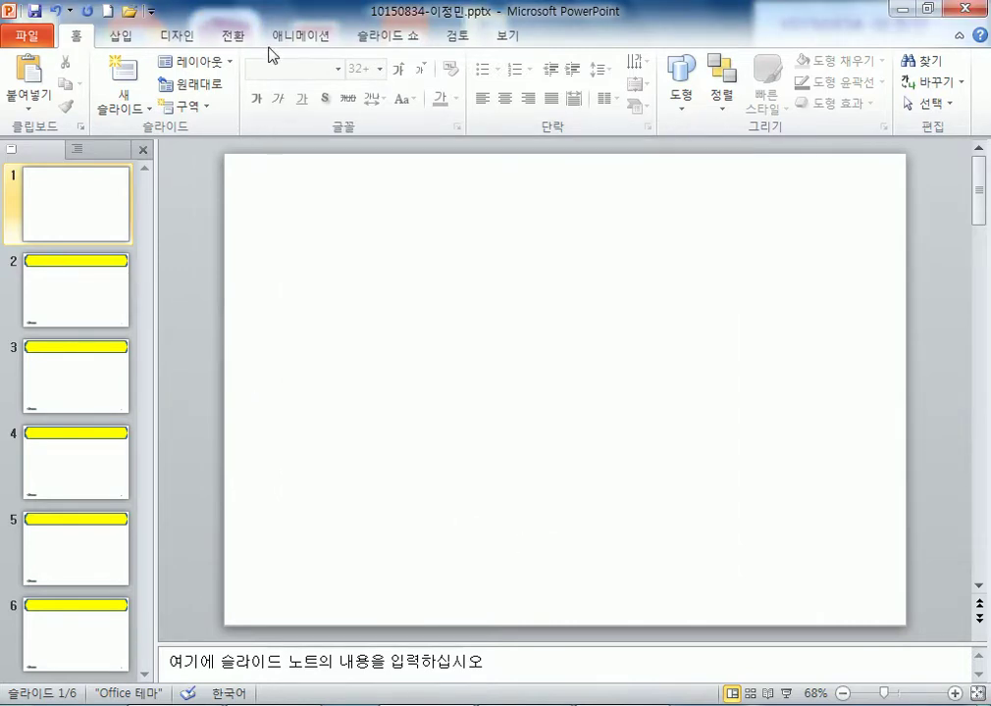
{"action": "left_click", "coordinate": [507, 35]}
{"action": "left_click", "coordinate": [222, 86]}
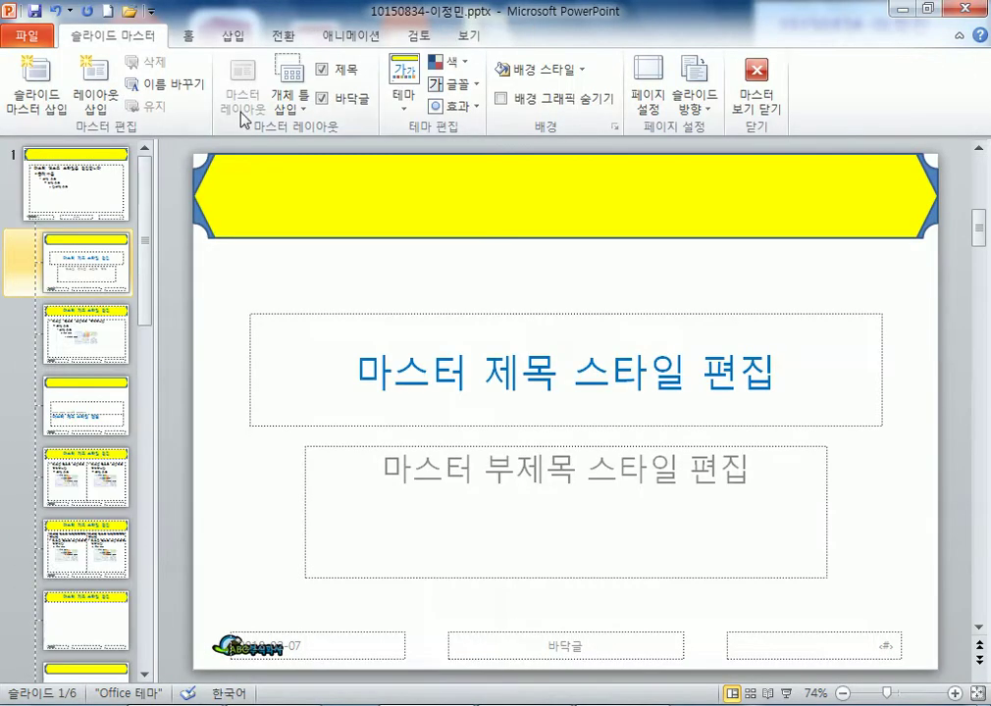
{"action": "left_click", "coordinate": [74, 201]}
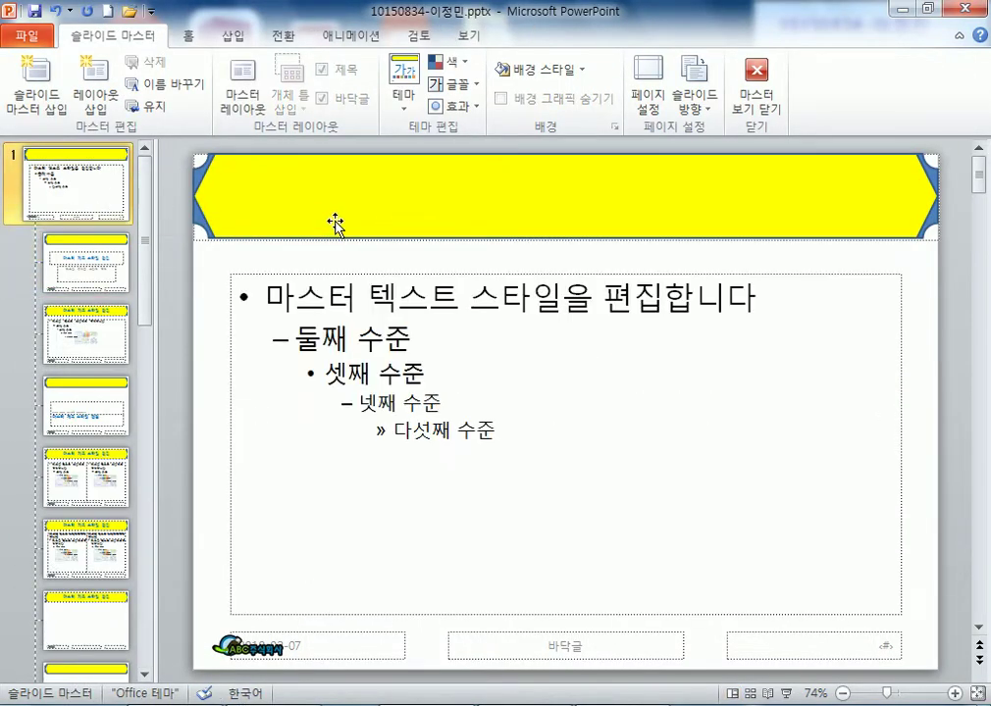
{"action": "left_click", "coordinate": [103, 333]}
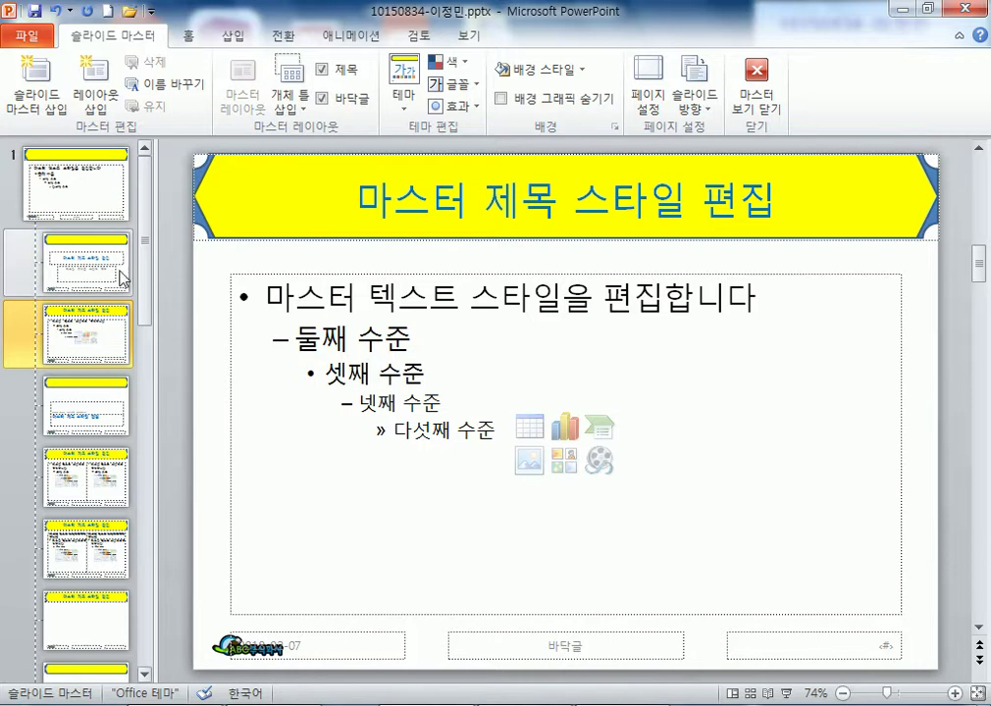
{"action": "left_click", "coordinate": [111, 260]}
{"action": "left_click", "coordinate": [110, 343]}
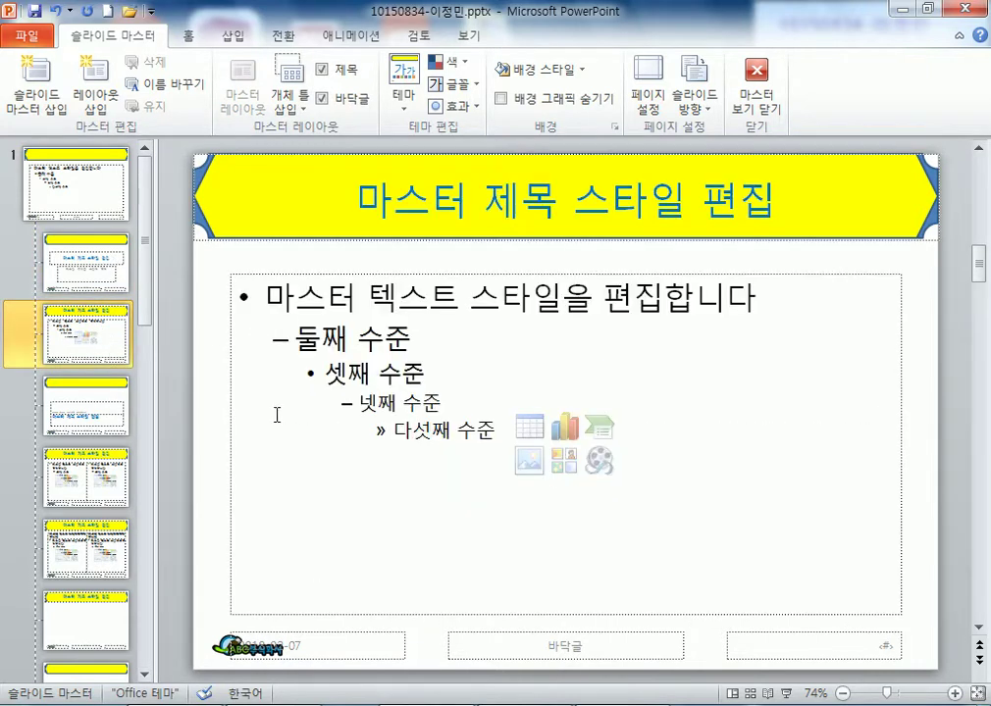
- Inspect the yellow master title shape across the layouts, then close Master View
{"action": "left_click", "coordinate": [294, 194]}
{"action": "left_click", "coordinate": [90, 171]}
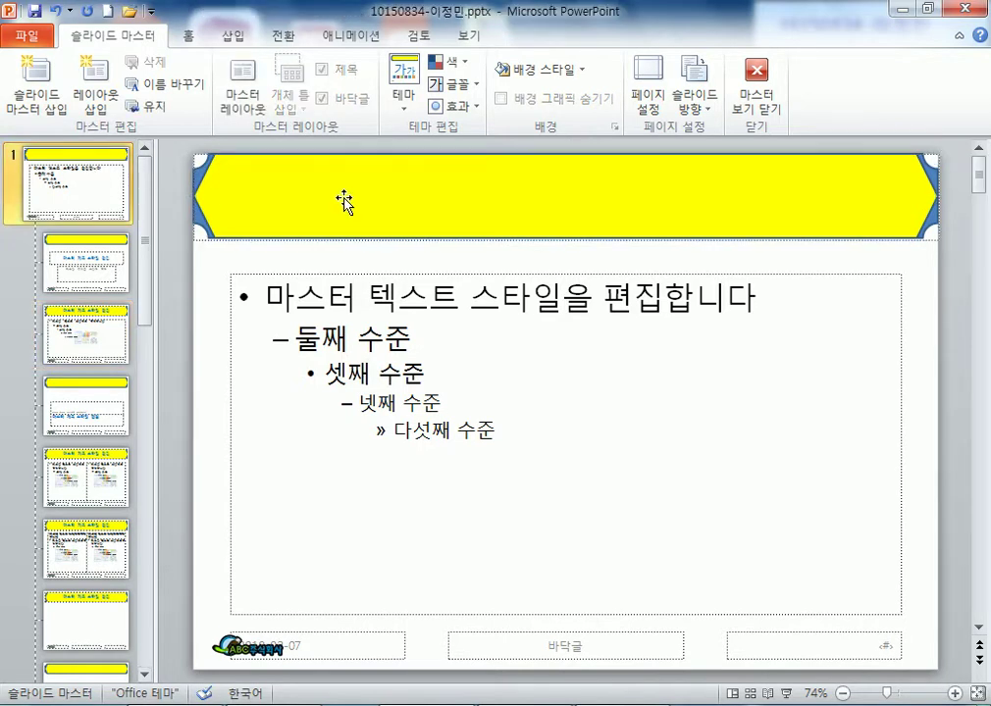
{"action": "left_click", "coordinate": [363, 203]}
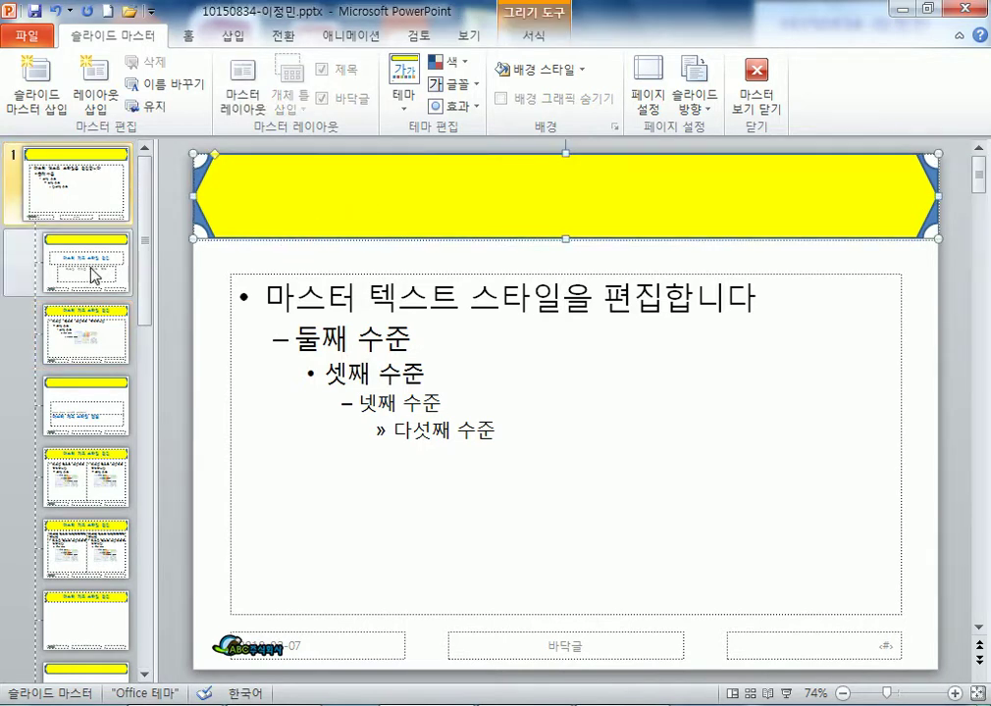
{"action": "left_click", "coordinate": [92, 274]}
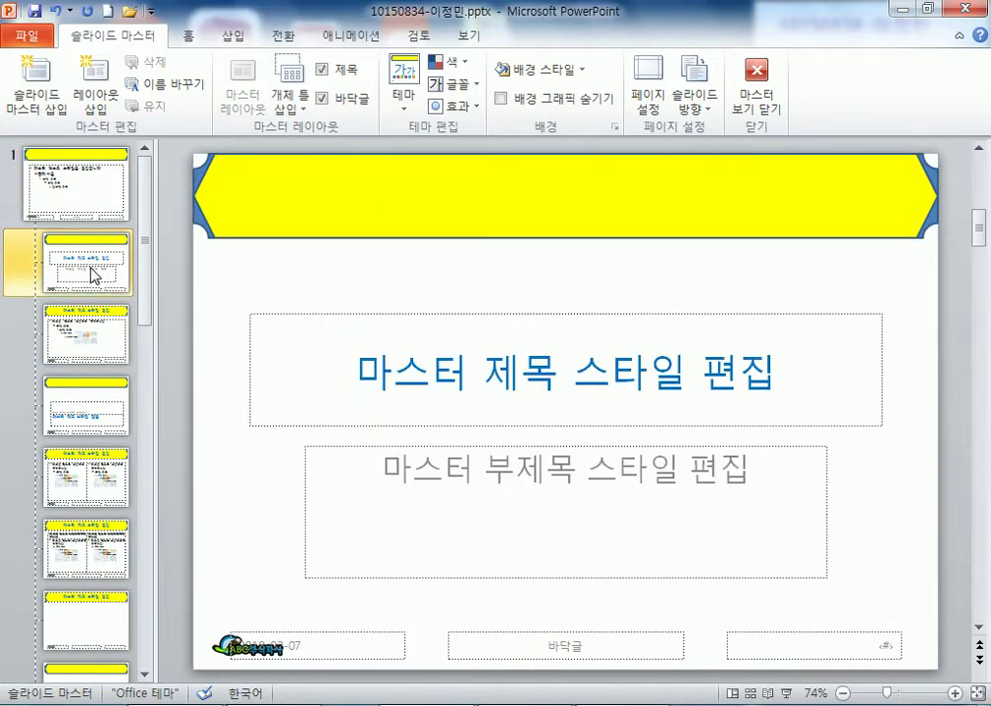
{"action": "left_click", "coordinate": [97, 337]}
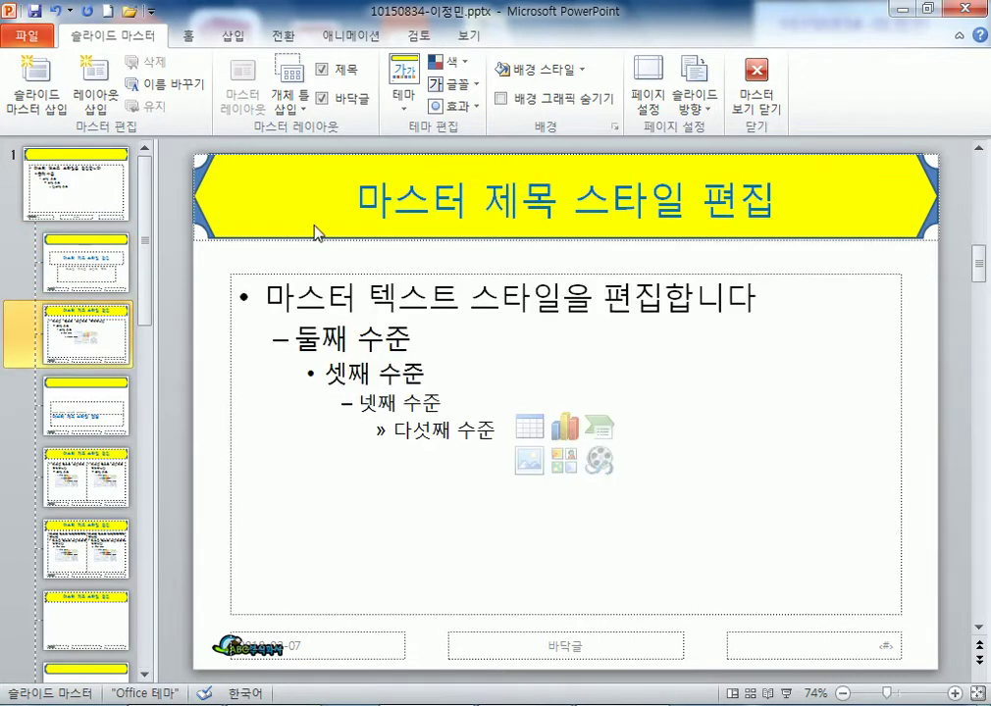
{"action": "left_click", "coordinate": [95, 261]}
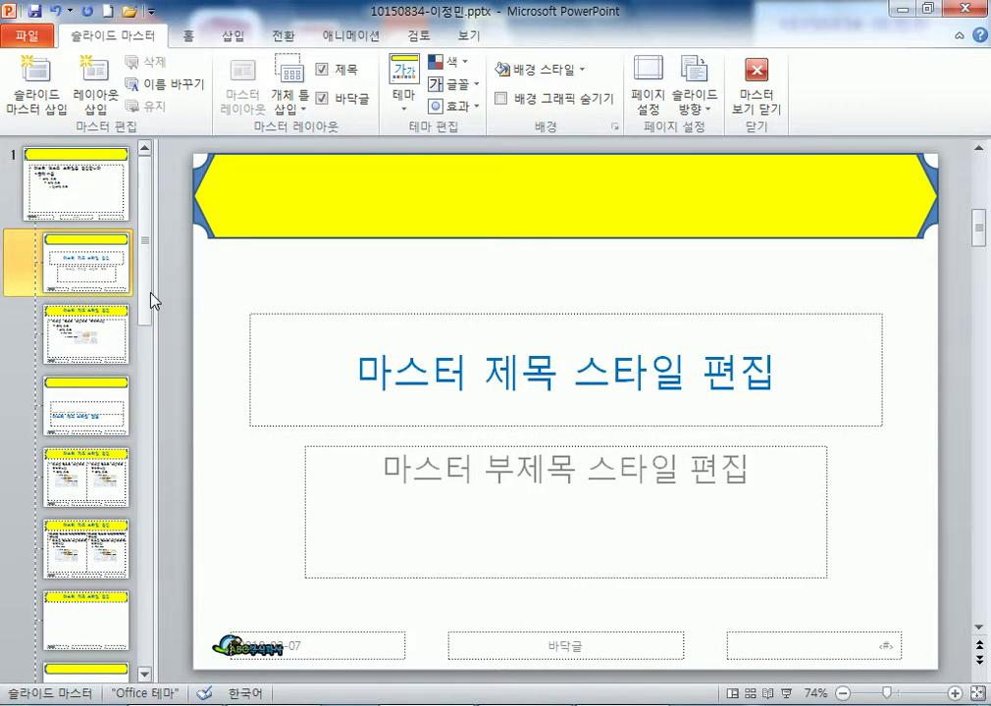
{"action": "left_click", "coordinate": [108, 197]}
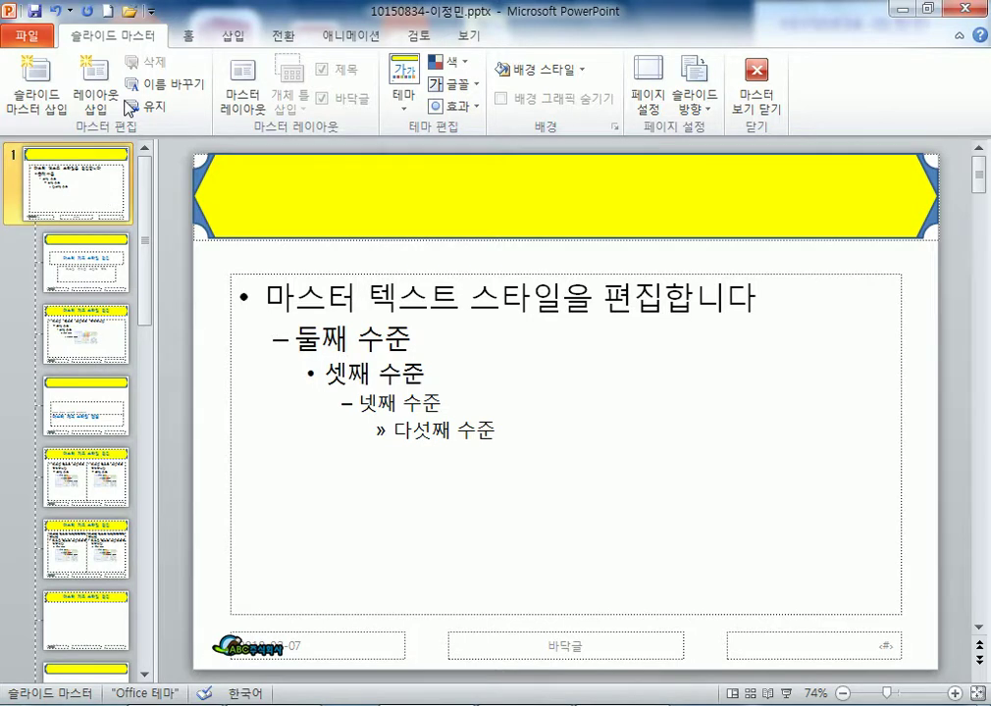
{"action": "left_click", "coordinate": [757, 79]}
{"action": "left_click", "coordinate": [85, 192]}
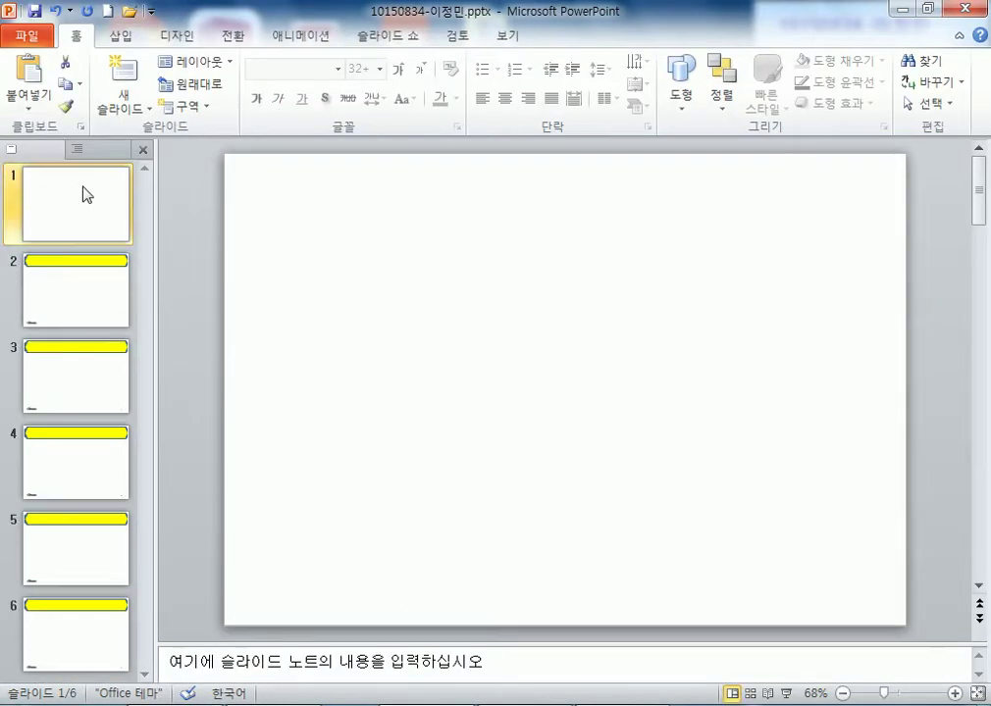
{"action": "key", "text": "Down"}
{"action": "key", "text": "Down"}
{"action": "key", "text": "Down"}
{"action": "key", "text": "Down"}
{"action": "key", "text": "Down"}
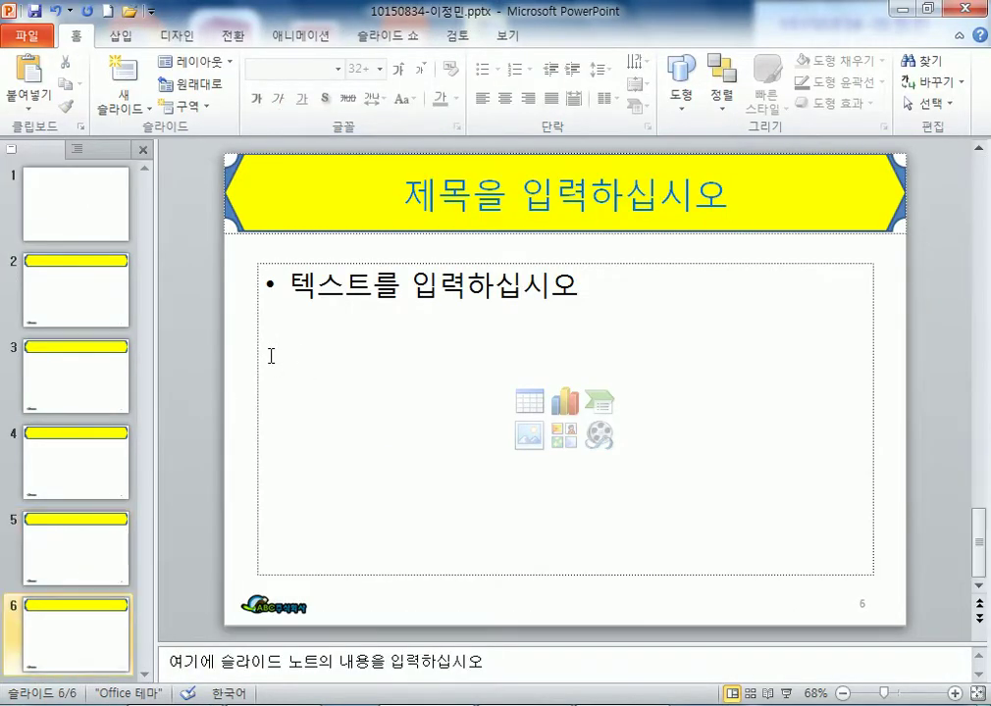
{"action": "key", "text": "Up"}
{"action": "key", "text": "Up"}
{"action": "key", "text": "Up"}
{"action": "key", "text": "Up"}
{"action": "key", "text": "Up"}
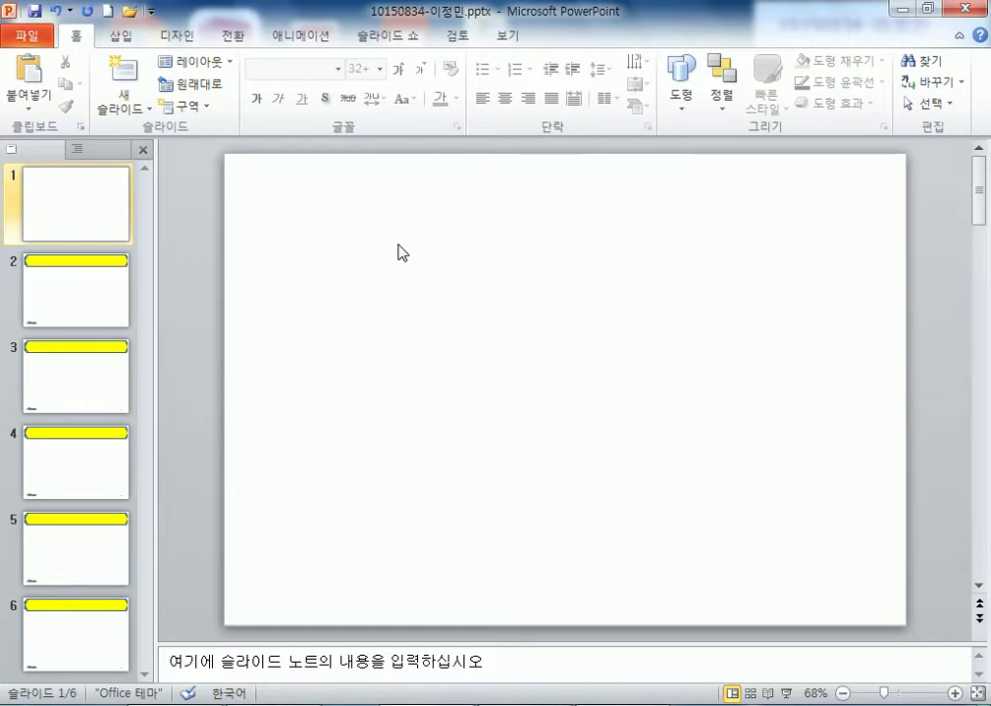
{"action": "key", "text": "Down"}
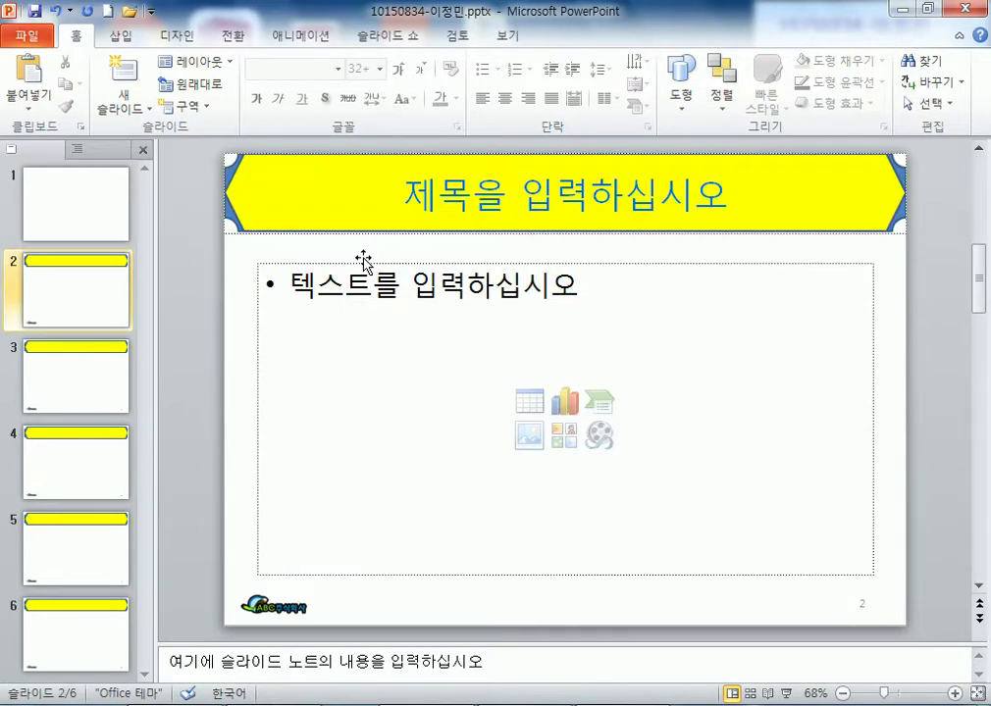
{"action": "key", "text": "Up"}
{"action": "key", "text": "Down"}
{"action": "key", "text": "Down"}
{"action": "key", "text": "Down"}
{"action": "key", "text": "Down"}
{"action": "key", "text": "Up"}
{"action": "key", "text": "Up"}
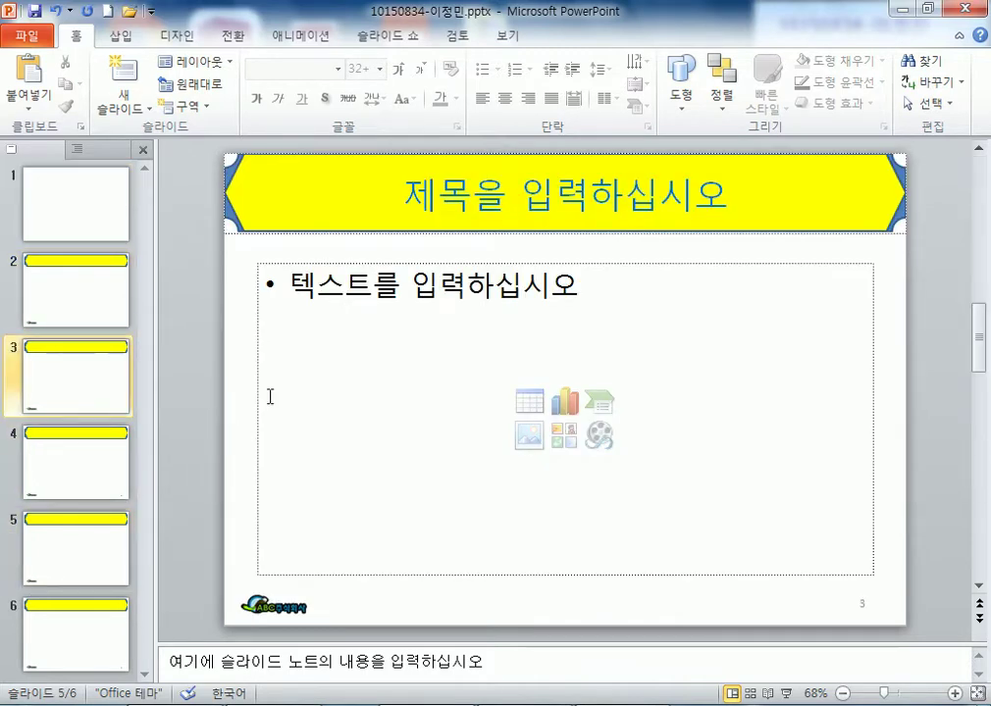
{"action": "left_click", "coordinate": [405, 199]}
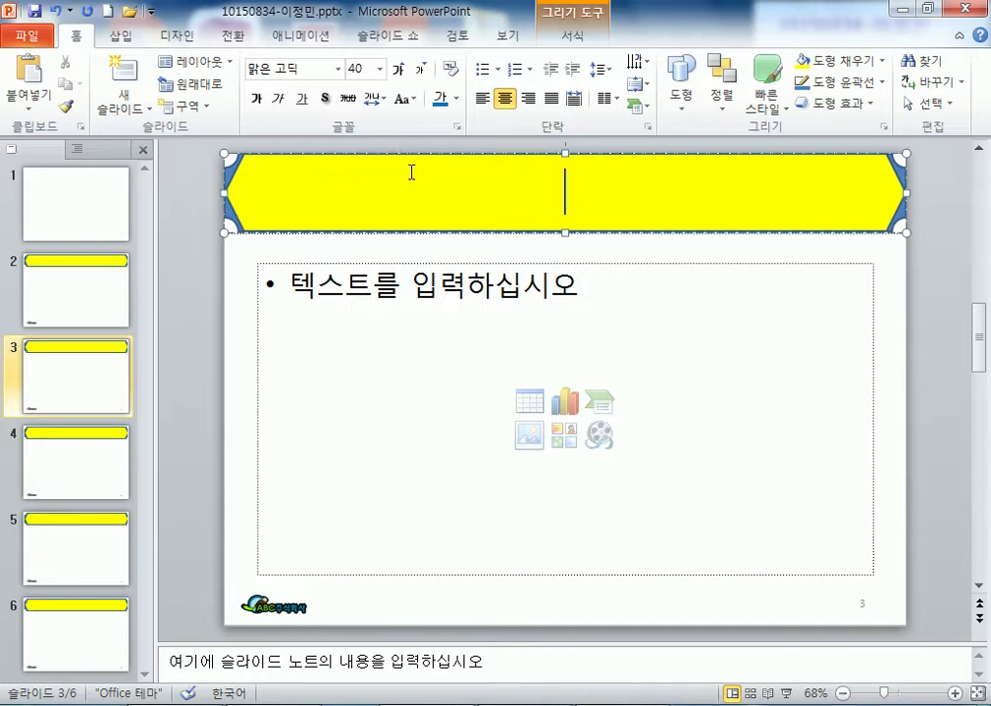
{"action": "left_click", "coordinate": [120, 228]}
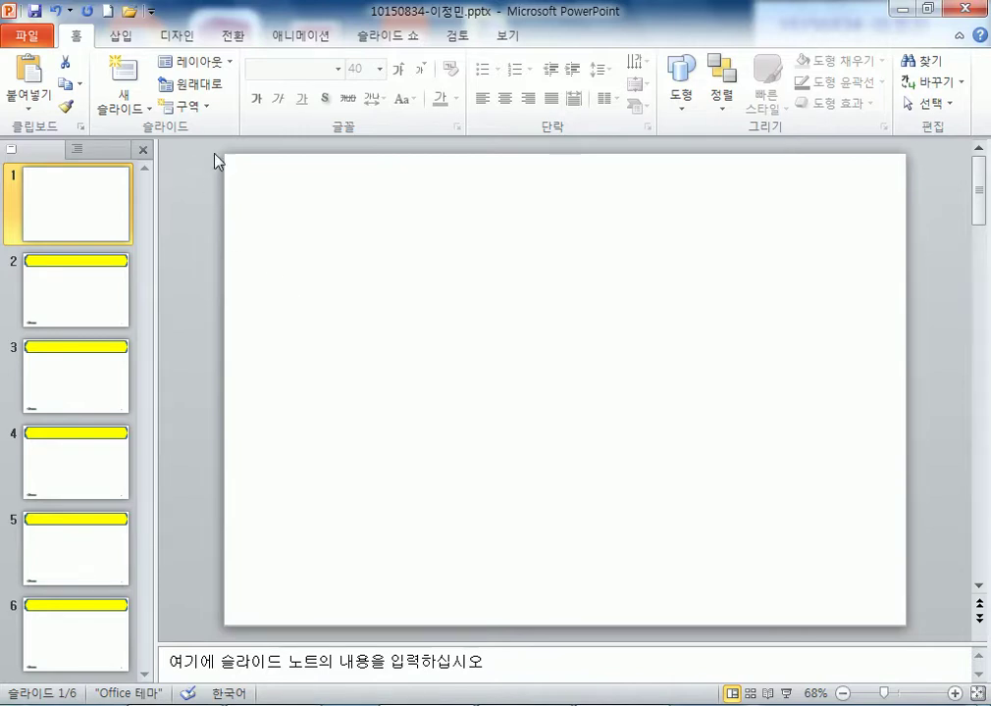
- Draw a heart left of the slide centre and fill it with the piano photo 그림2.jpg
{"action": "left_click", "coordinate": [121, 36]}
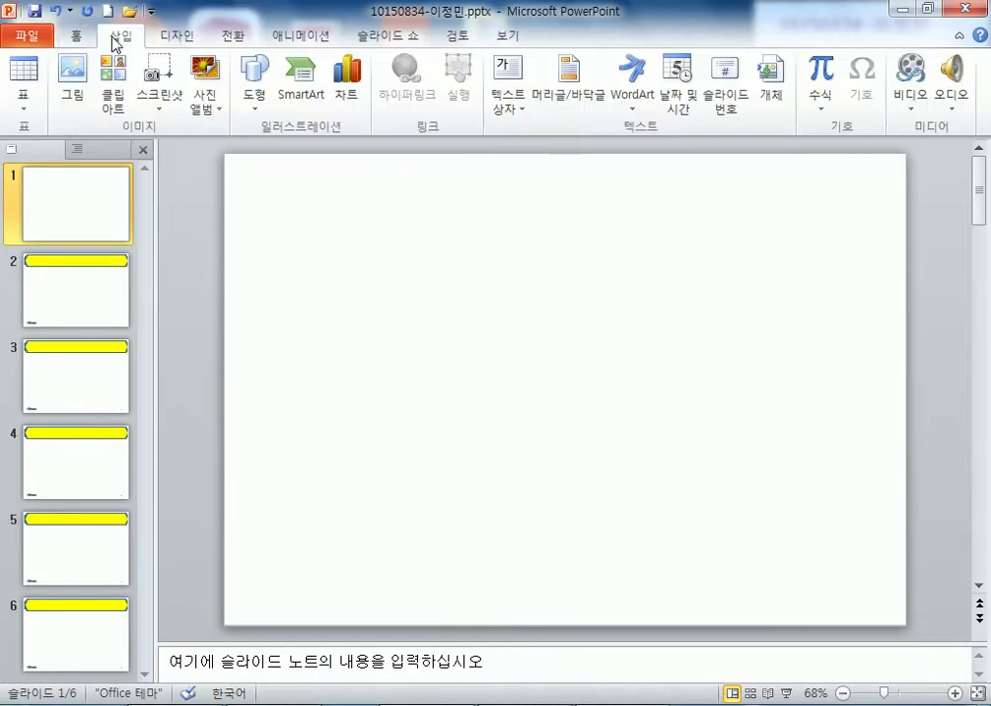
{"action": "left_click", "coordinate": [257, 86]}
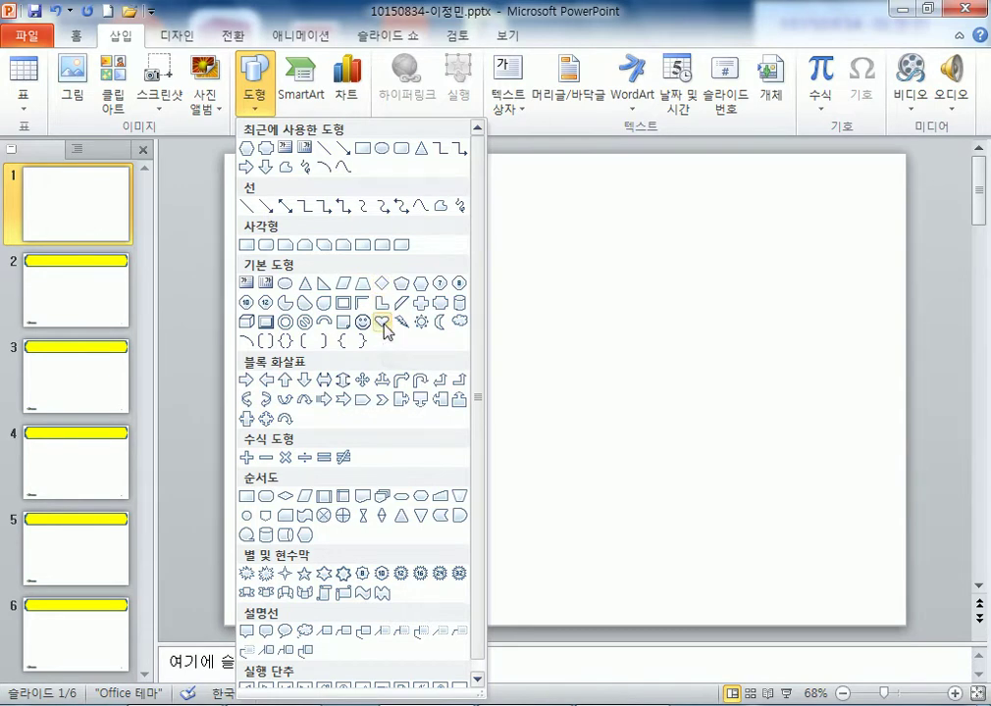
{"action": "left_click", "coordinate": [383, 326]}
{"action": "mouse_move", "coordinate": [355, 302]}
{"action": "left_mouse_down"}
{"action": "mouse_move", "coordinate": [490, 434]}
{"action": "mouse_move", "coordinate": [548, 465]}
{"action": "mouse_move", "coordinate": [556, 459]}
{"action": "left_mouse_up"}
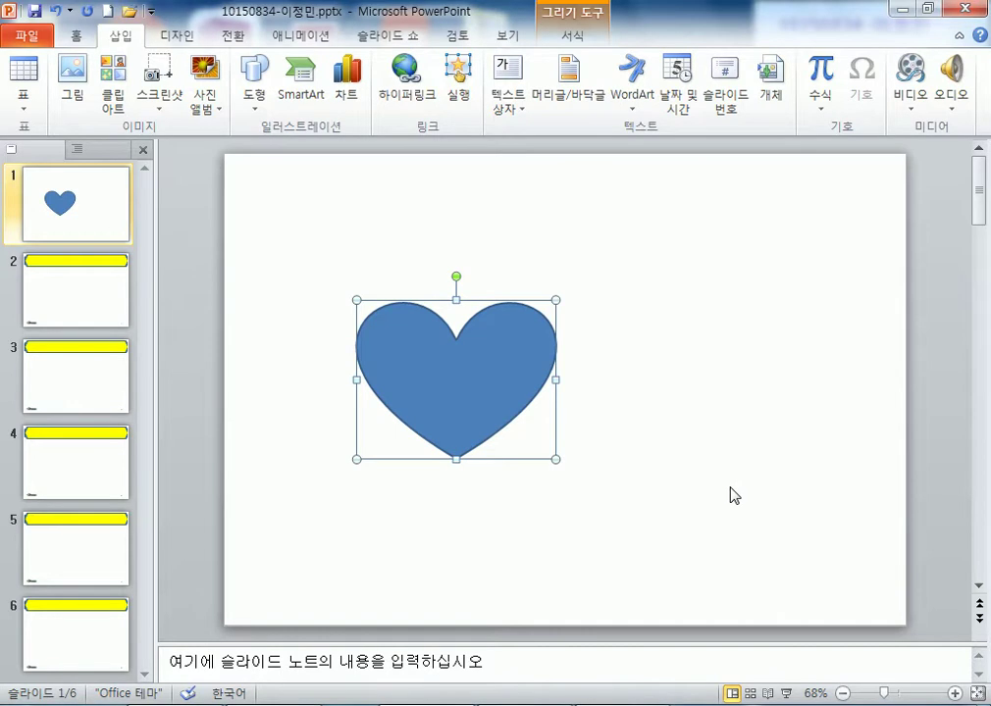
{"action": "double_click", "coordinate": [498, 399]}
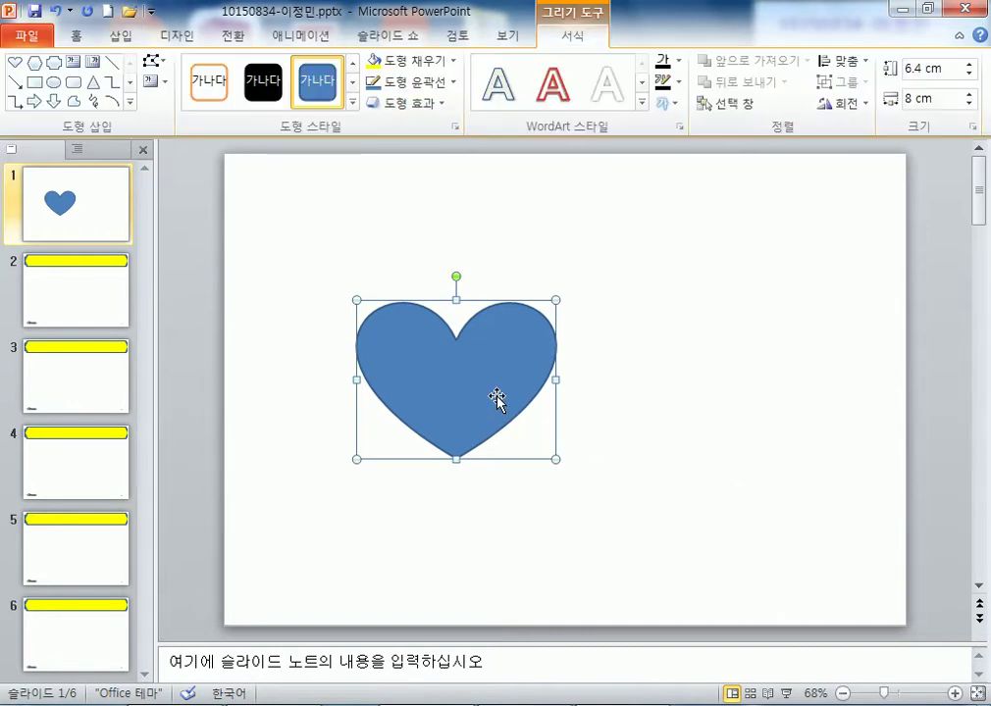
{"action": "left_click", "coordinate": [430, 64]}
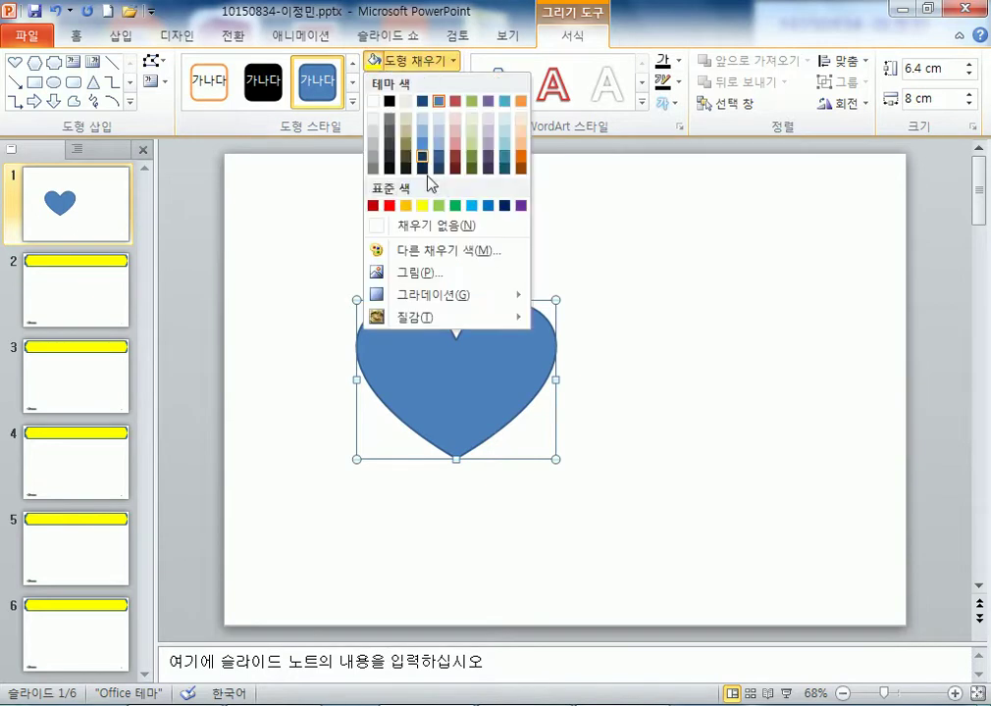
{"action": "left_click", "coordinate": [437, 277]}
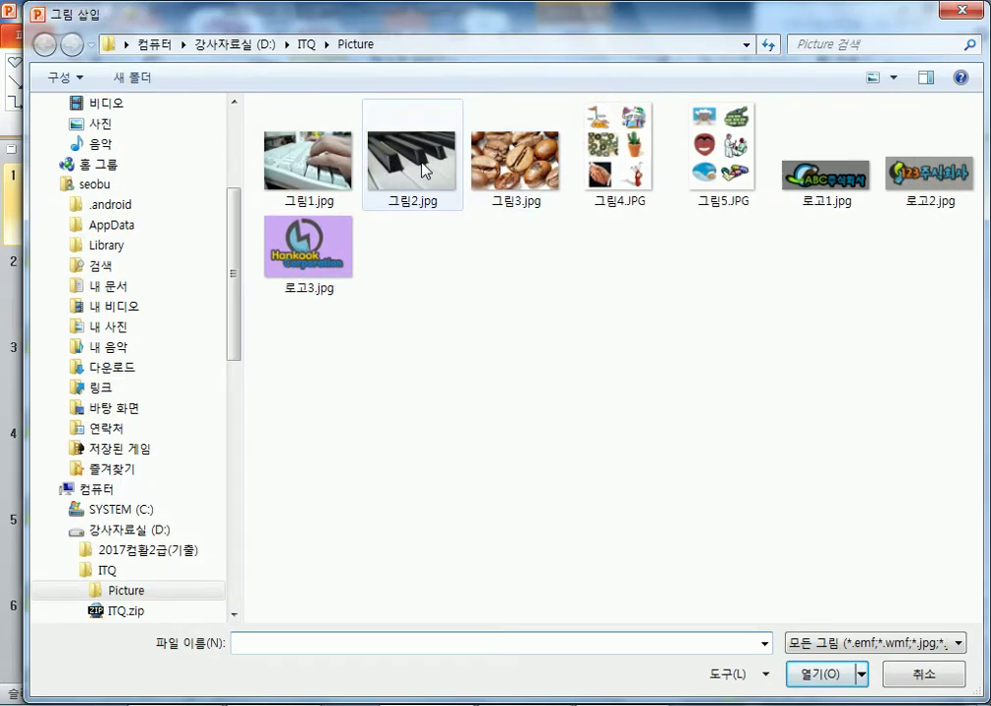
{"action": "left_click", "coordinate": [424, 170]}
{"action": "key", "text": "Return"}
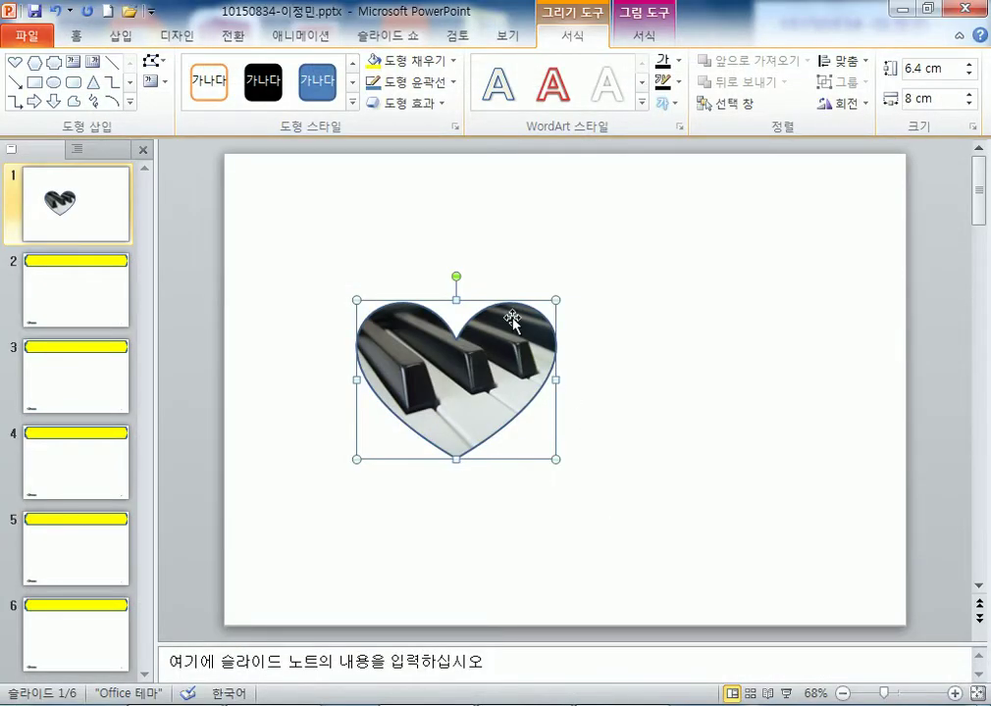
- Rotate and flip the heart, widen it to 9.05 cm, and move it left
{"action": "left_click_drag", "start_coordinate": [444, 270], "coordinate": [451, 479]}
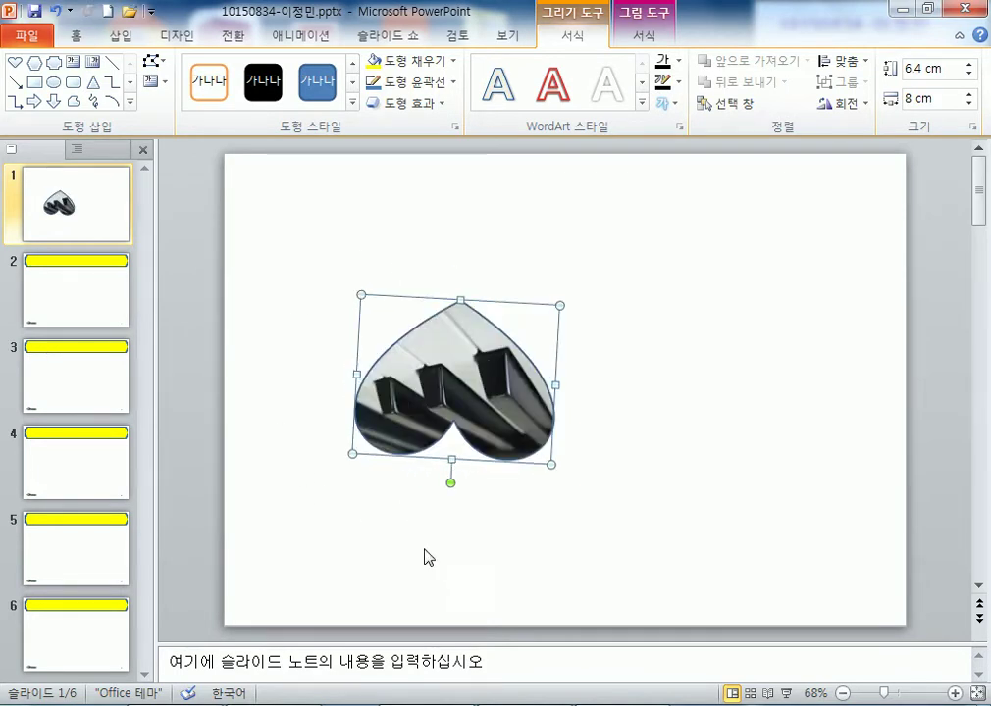
{"action": "left_click_drag", "start_coordinate": [355, 372], "coordinate": [784, 397]}
{"action": "left_click_drag", "start_coordinate": [659, 411], "coordinate": [491, 386]}
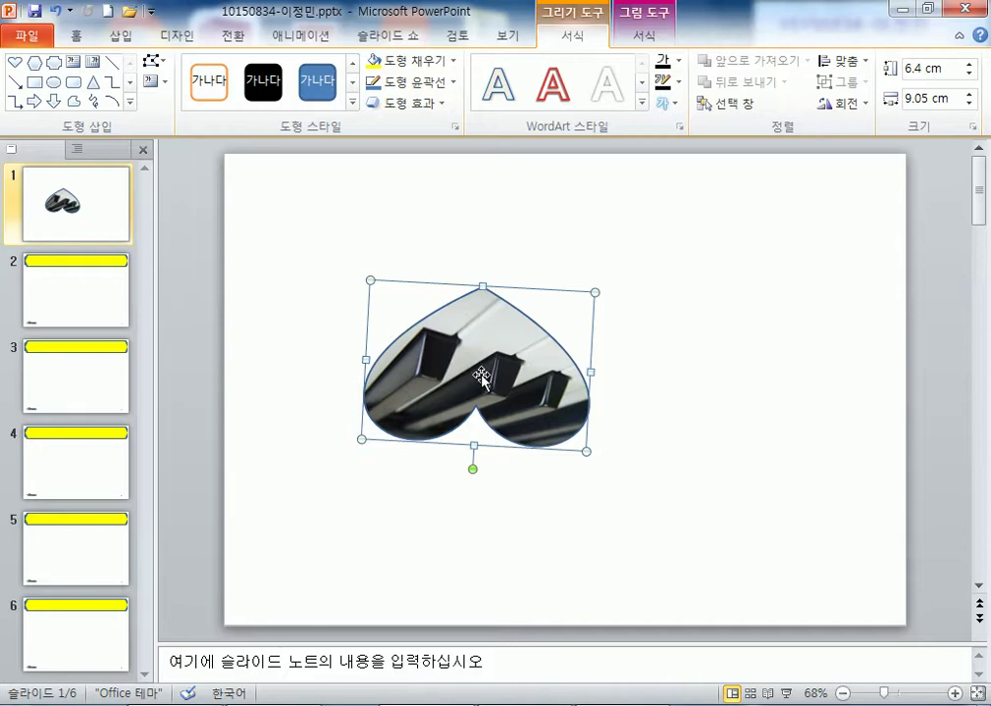
- Duplicate the heart beside the original, then delete both hearts
{"action": "left_click_drag", "start_coordinate": [491, 392], "coordinate": [690, 431]}
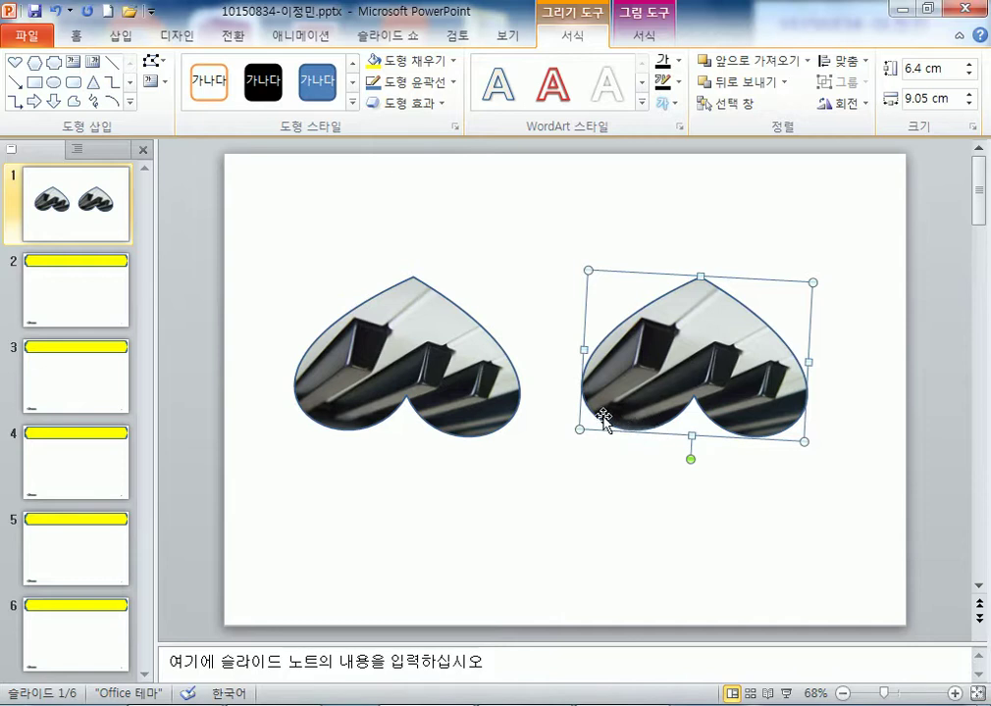
{"action": "key", "text": "Delete"}
{"action": "left_click", "coordinate": [416, 354]}
{"action": "key", "text": "Delete"}
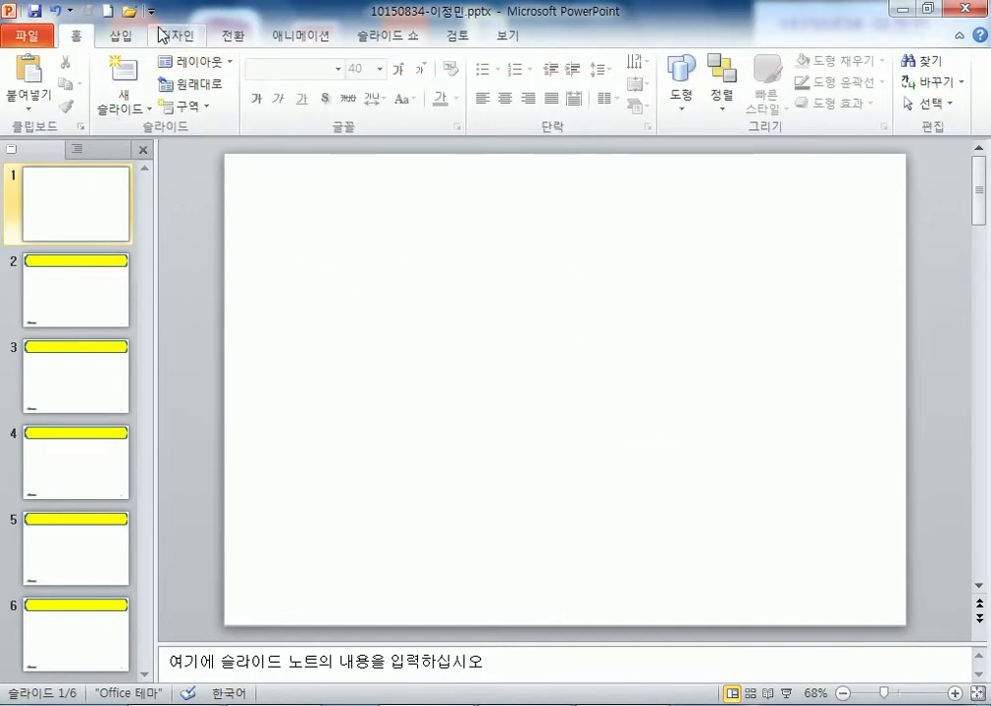
- Draw a triangle, then a circle on the right side of slide 1
{"action": "left_click", "coordinate": [119, 35]}
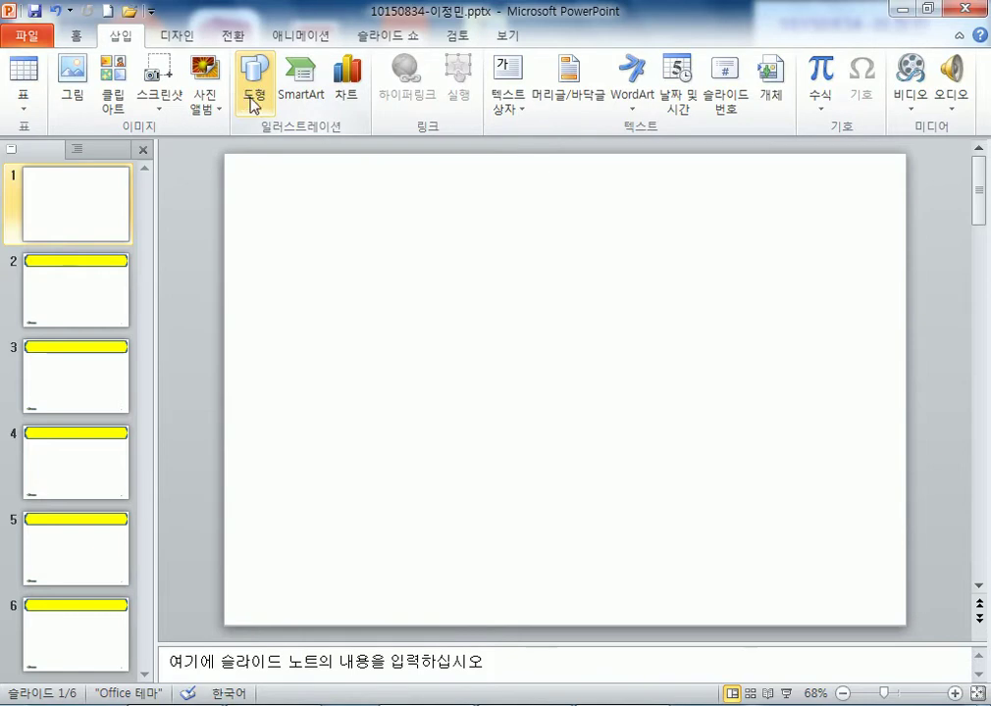
{"action": "left_click", "coordinate": [253, 93]}
{"action": "left_click", "coordinate": [303, 284]}
{"action": "left_click_drag", "start_coordinate": [639, 342], "coordinate": [774, 477]}
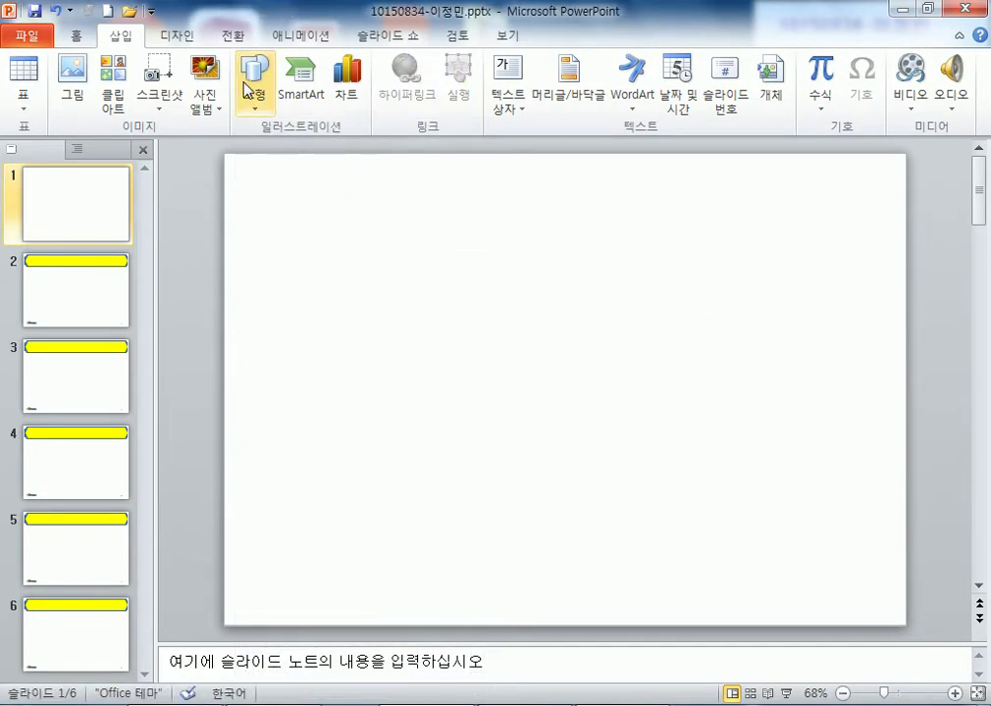
{"action": "left_click", "coordinate": [253, 93]}
{"action": "left_click", "coordinate": [284, 284]}
{"action": "mouse_move", "coordinate": [627, 317]}
{"action": "left_mouse_down"}
{"action": "mouse_move", "coordinate": [785, 477]}
{"action": "mouse_move", "coordinate": [794, 475]}
{"action": "left_mouse_up"}
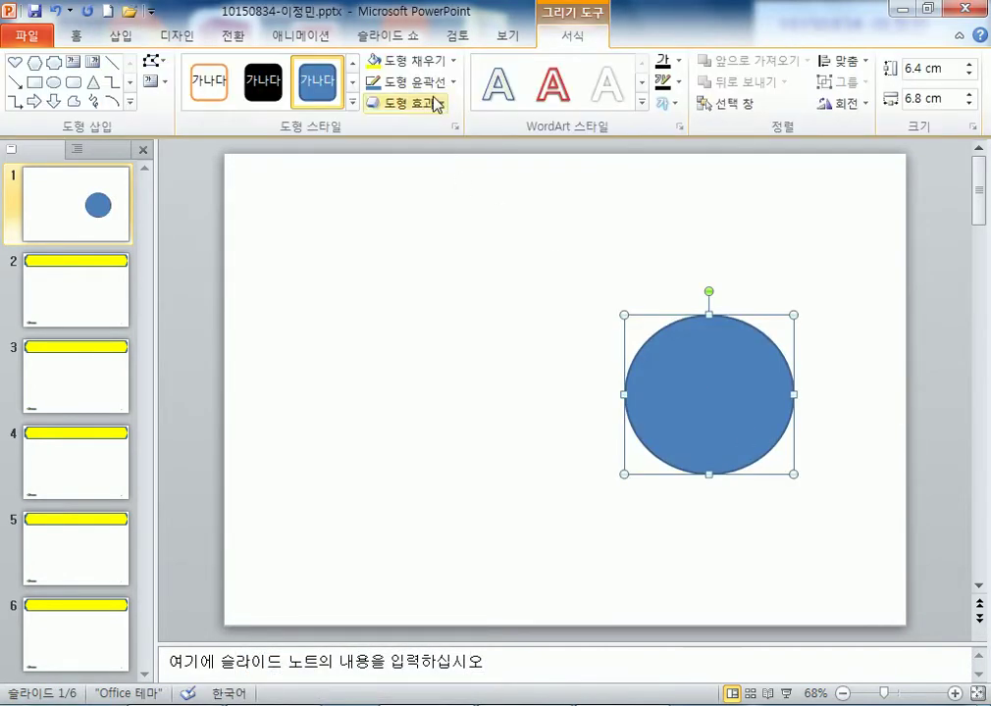
- Fill the circle with the piano photo 그림2.jpg and move it toward the centre
{"action": "left_click", "coordinate": [410, 60]}
{"action": "left_click", "coordinate": [419, 275]}
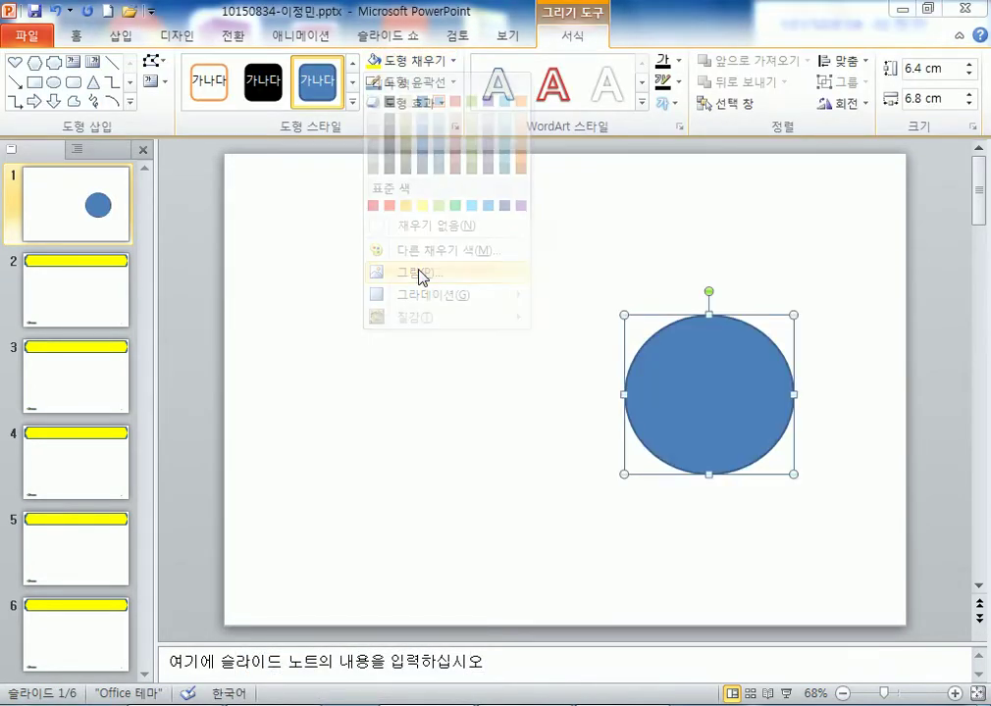
{"action": "double_click", "coordinate": [409, 186]}
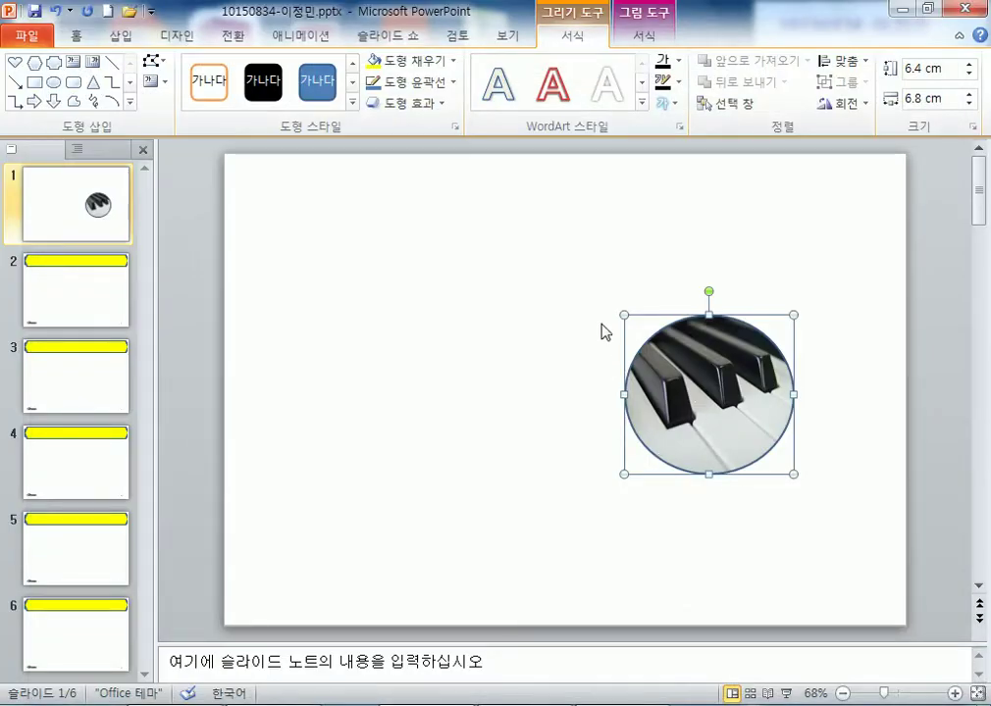
{"action": "left_click_drag", "start_coordinate": [733, 474], "coordinate": [654, 385]}
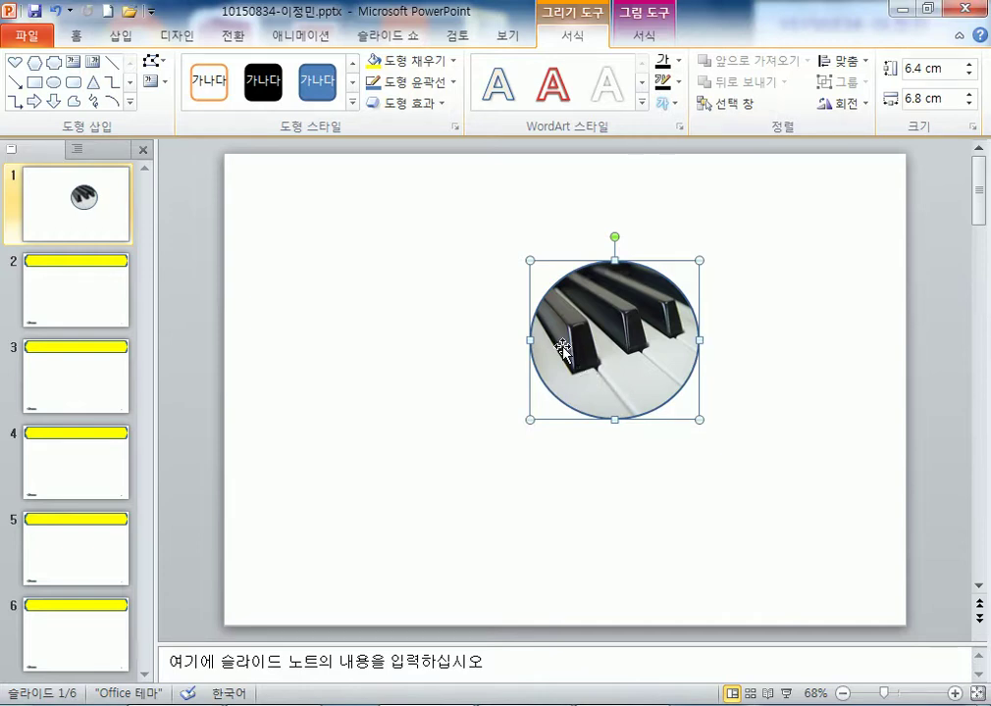
- Change the circle to a rectangle and reshape its left, top and bottom edges with Edit Points
{"action": "left_click", "coordinate": [153, 61]}
{"action": "mouse_move", "coordinate": [201, 85]}
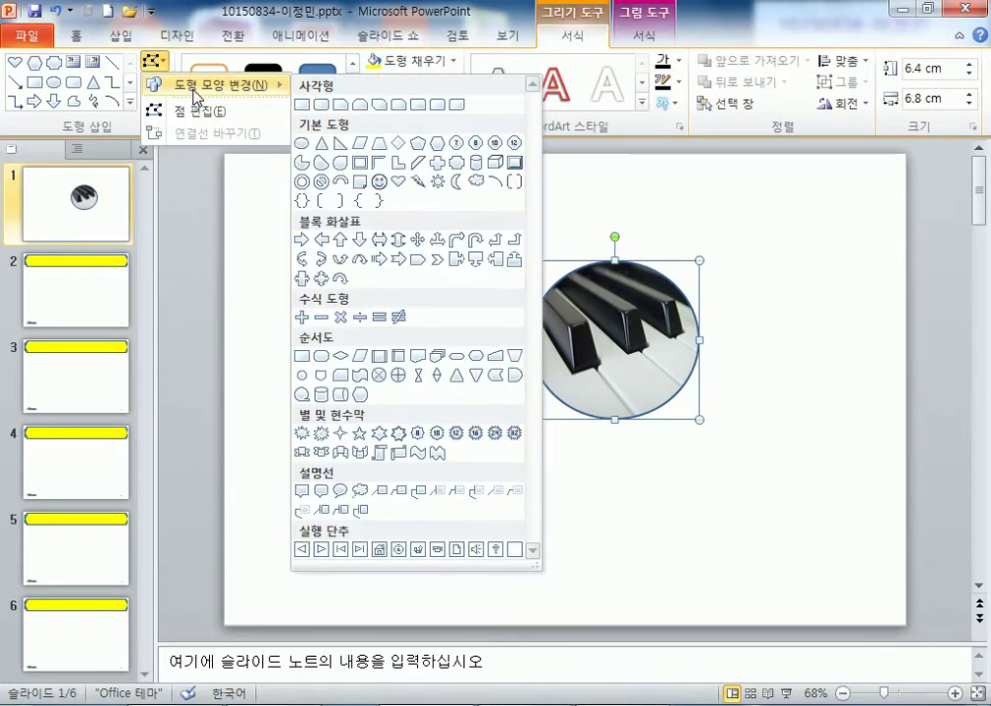
{"action": "left_click", "coordinate": [302, 104]}
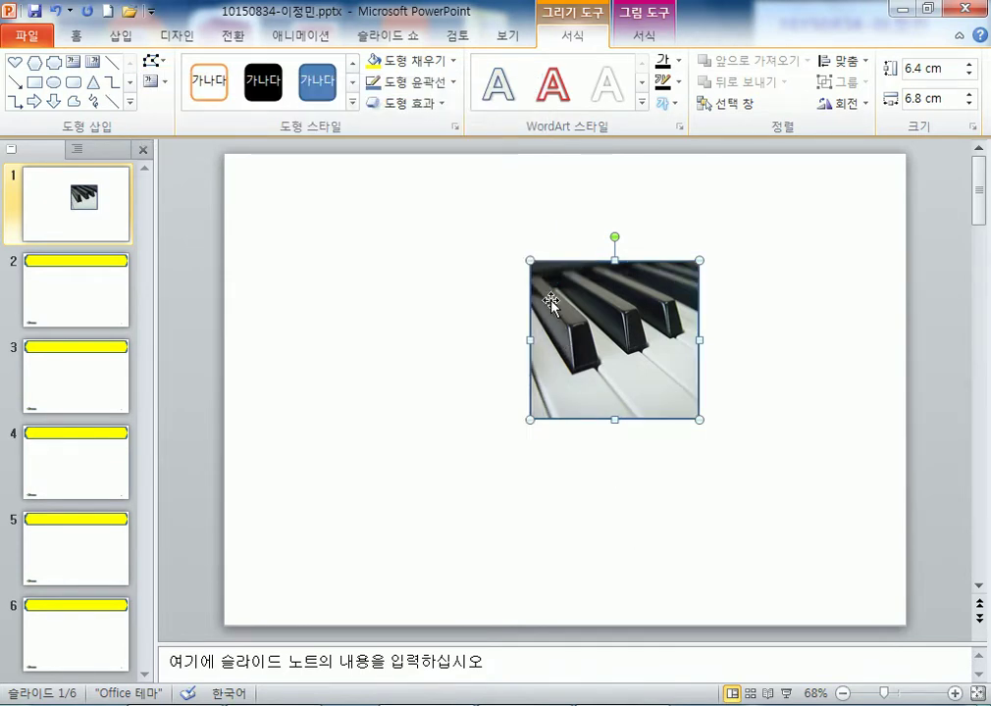
{"action": "left_click", "coordinate": [154, 62]}
{"action": "left_click", "coordinate": [200, 110]}
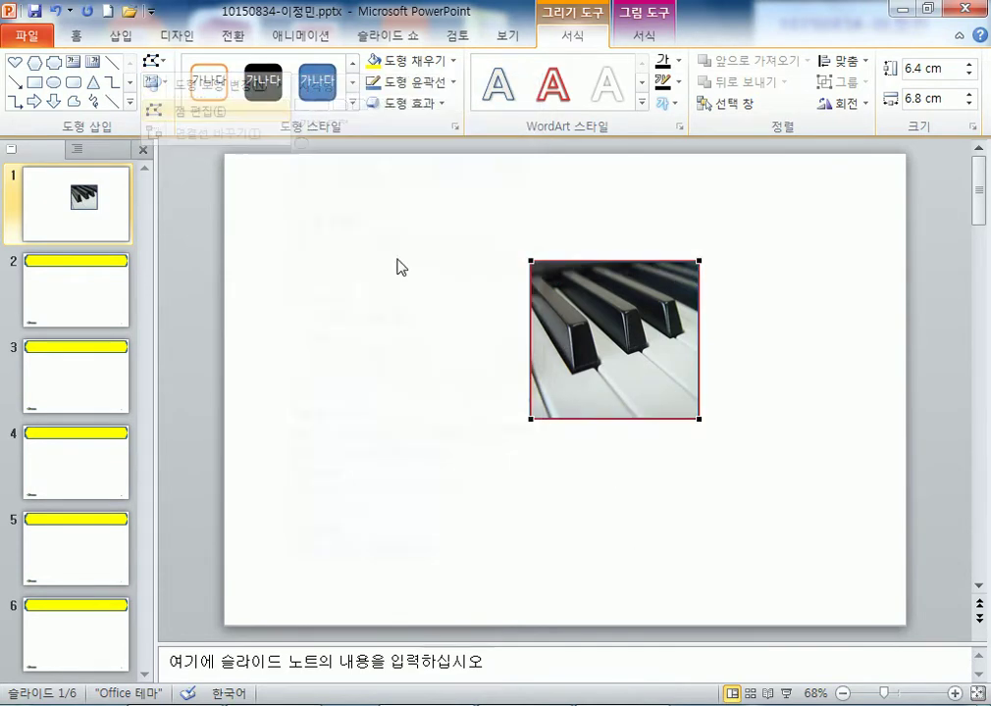
{"action": "left_click_drag", "start_coordinate": [529, 344], "coordinate": [482, 339]}
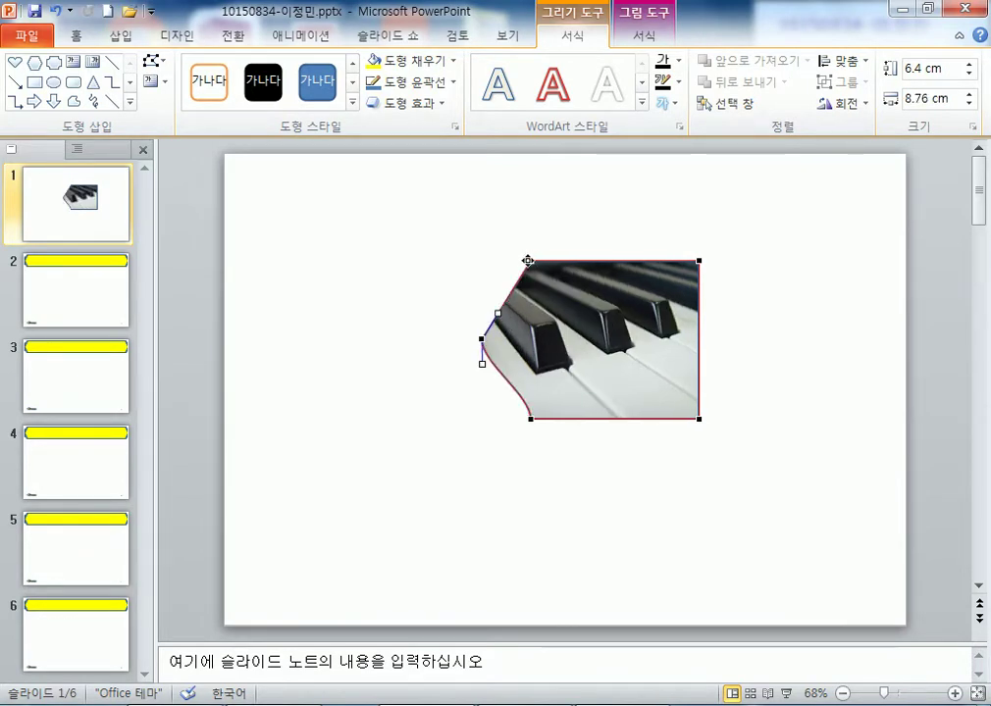
{"action": "left_click_drag", "start_coordinate": [596, 263], "coordinate": [553, 278]}
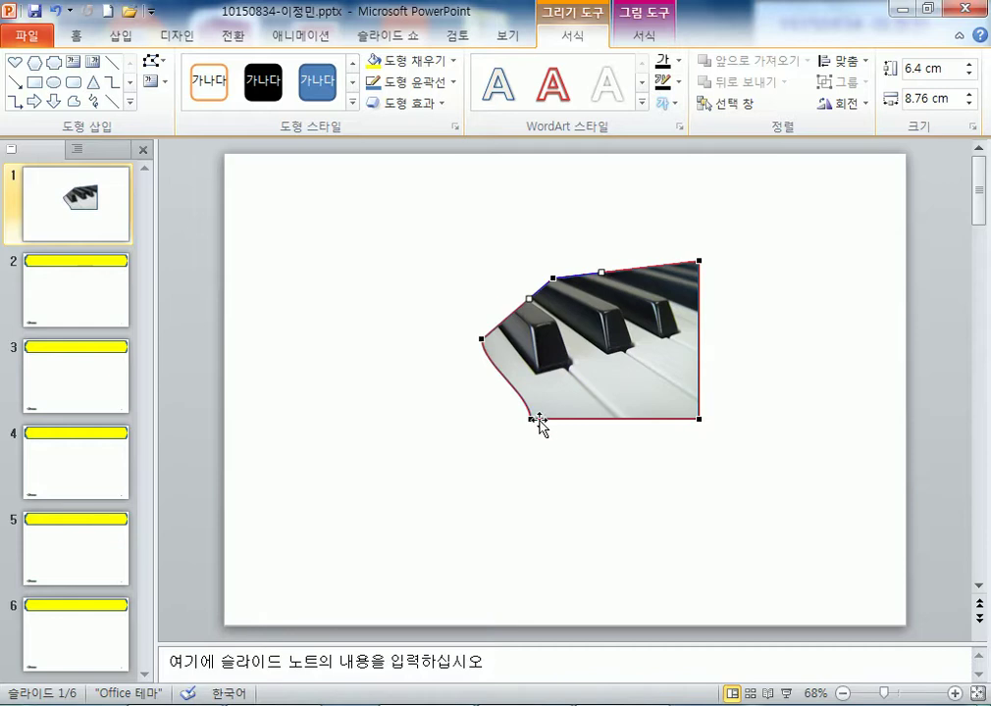
{"action": "left_click_drag", "start_coordinate": [530, 417], "coordinate": [511, 379]}
- Curve the rectangle's left side, right edge and corners into a rounded outline
{"action": "left_click_drag", "start_coordinate": [484, 342], "coordinate": [481, 364]}
{"action": "left_click_drag", "start_coordinate": [502, 315], "coordinate": [491, 306]}
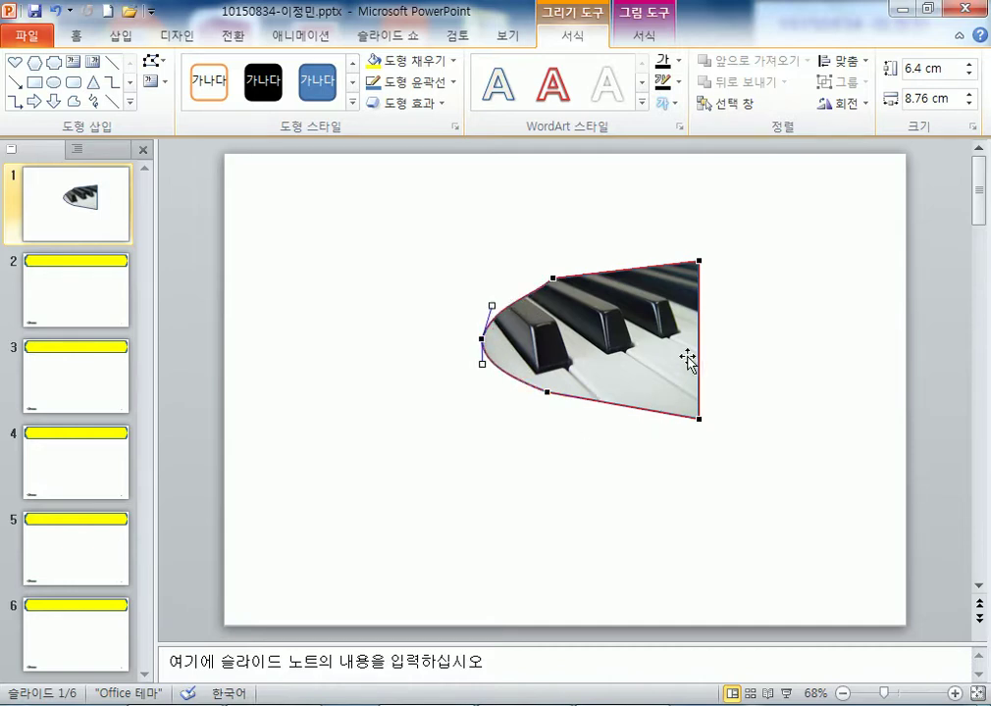
{"action": "left_click_drag", "start_coordinate": [696, 343], "coordinate": [765, 421]}
{"action": "left_click", "coordinate": [698, 419]}
{"action": "left_click", "coordinate": [698, 262]}
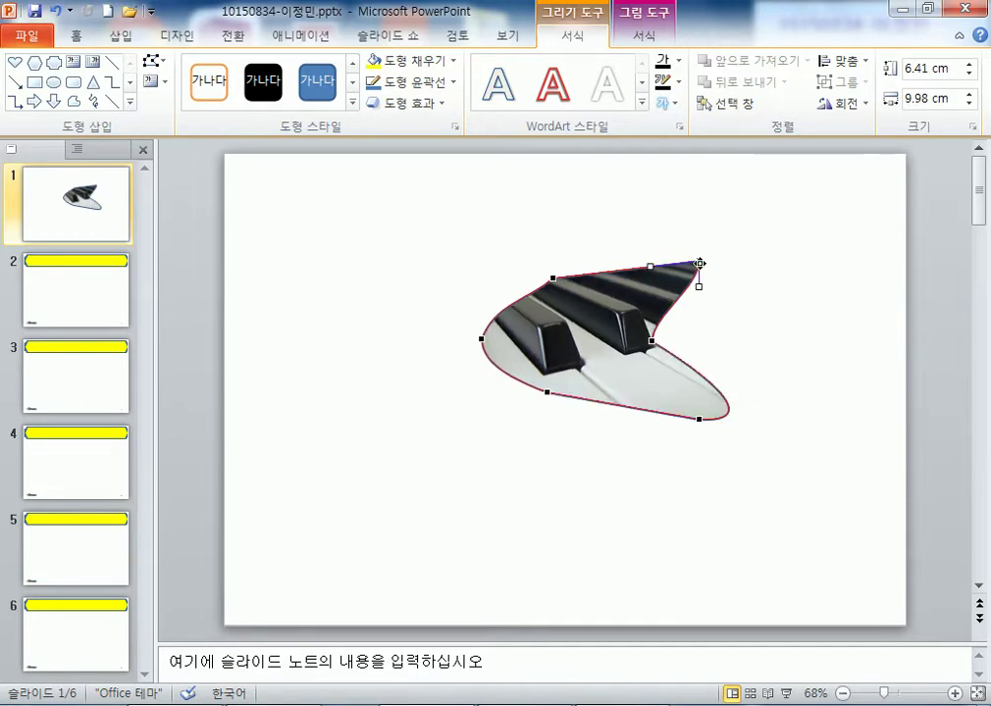
{"action": "left_click_drag", "start_coordinate": [699, 289], "coordinate": [821, 290]}
{"action": "left_click", "coordinate": [554, 279]}
{"action": "left_click_drag", "start_coordinate": [554, 279], "coordinate": [541, 291]}
{"action": "left_click", "coordinate": [588, 473]}
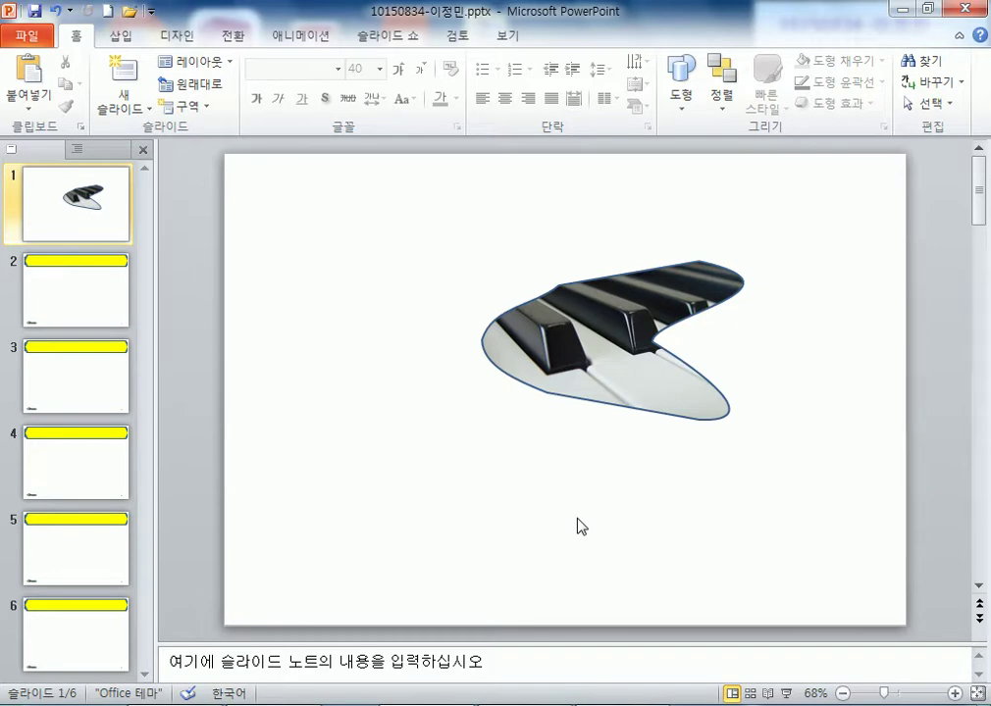
- Change the shape to an oval and push a curved notch into its right side
{"action": "left_click", "coordinate": [587, 336]}
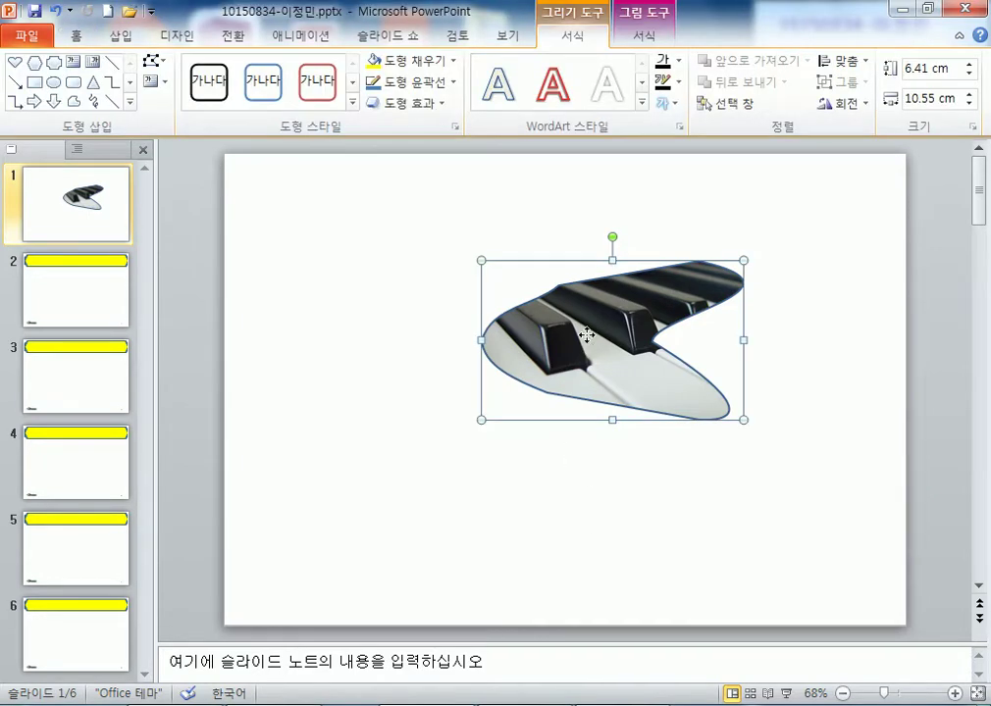
{"action": "left_click", "coordinate": [153, 61]}
{"action": "mouse_move", "coordinate": [208, 85]}
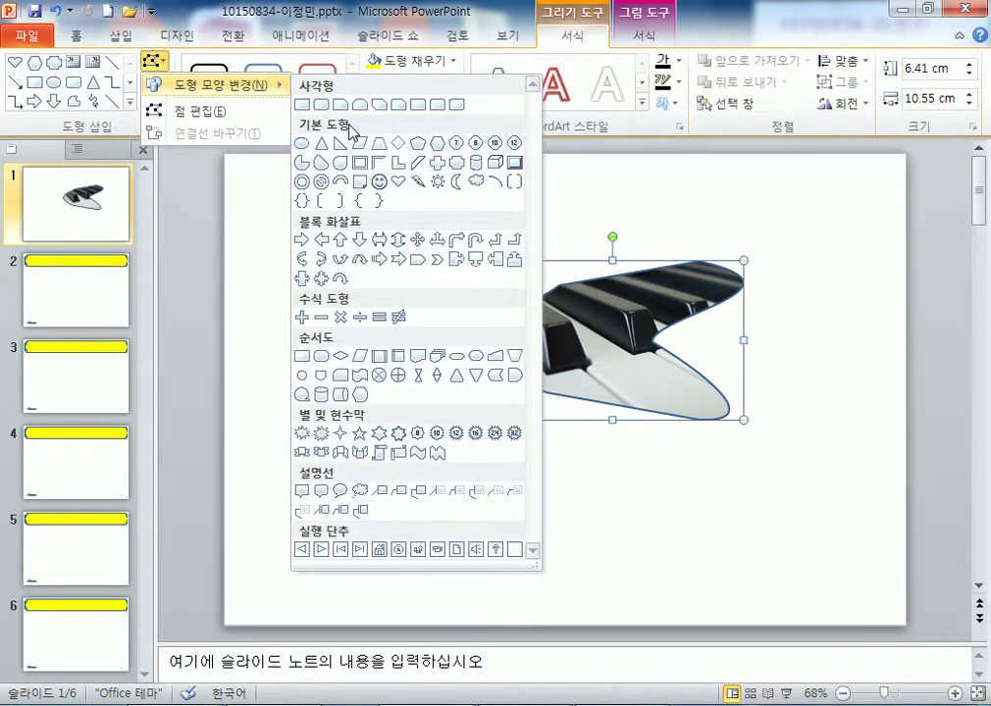
{"action": "left_click", "coordinate": [303, 145]}
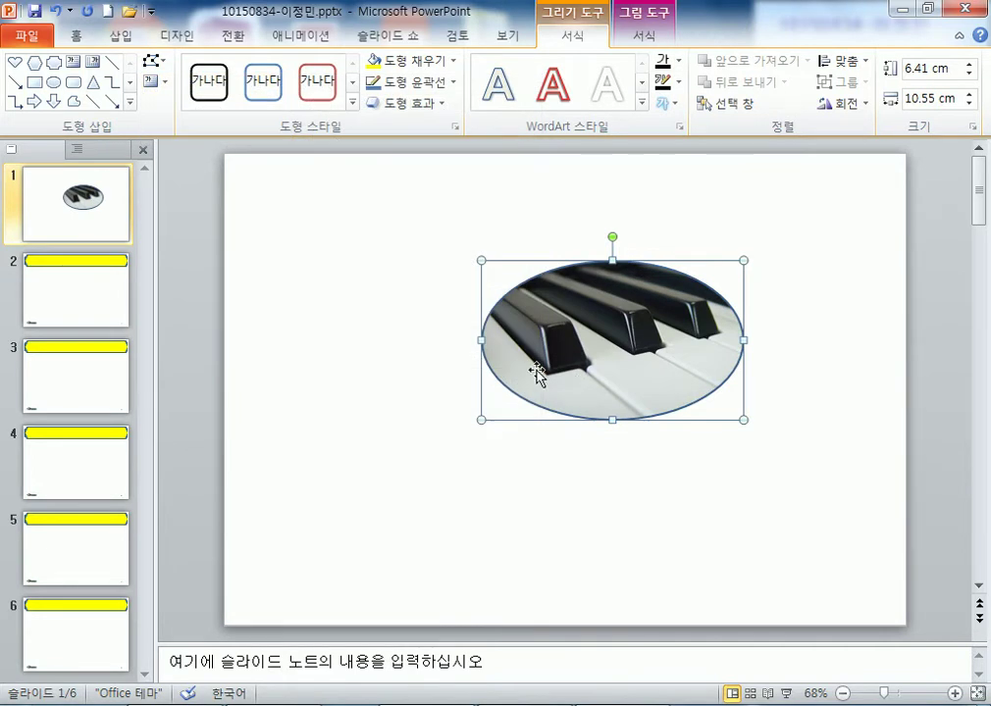
{"action": "left_click", "coordinate": [153, 61]}
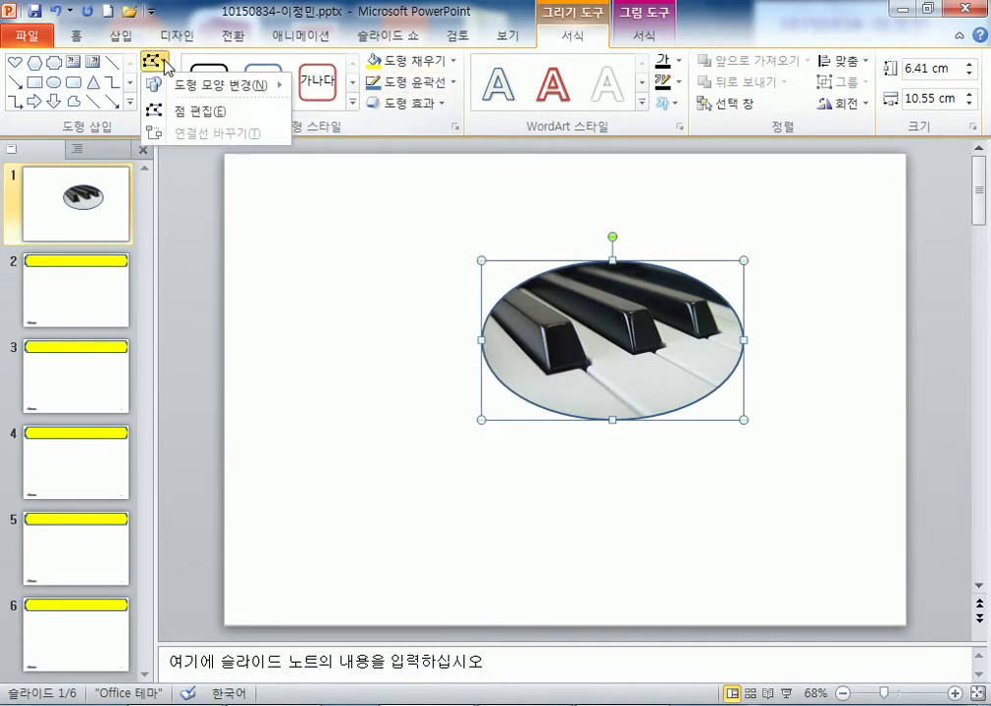
{"action": "left_click", "coordinate": [196, 111]}
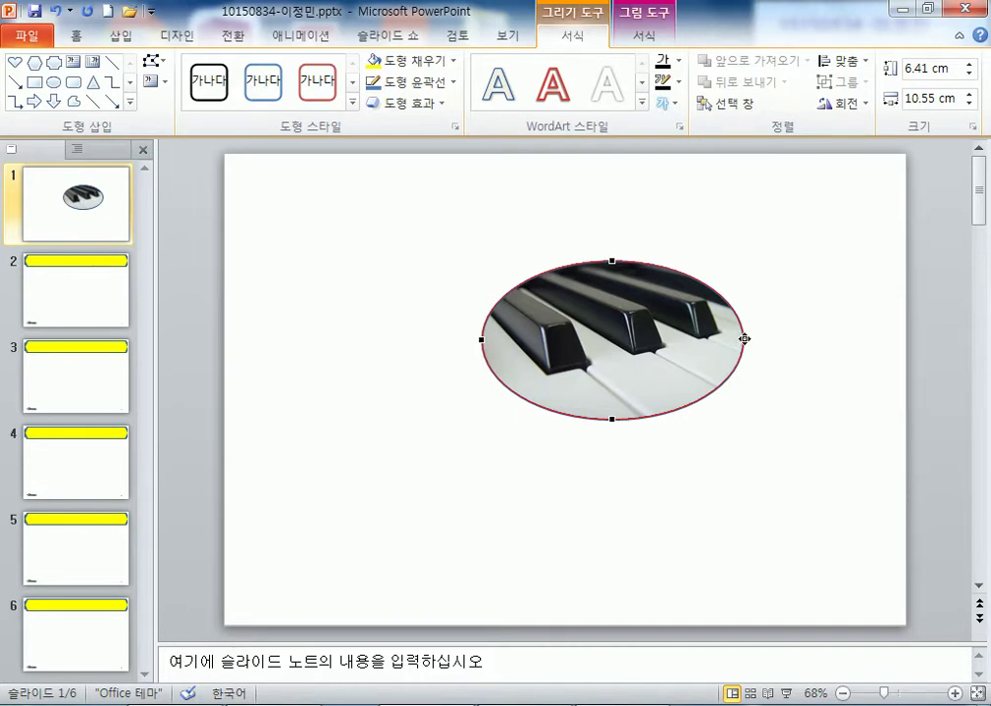
{"action": "mouse_move", "coordinate": [744, 338]}
{"action": "left_mouse_down"}
{"action": "mouse_move", "coordinate": [698, 348]}
{"action": "mouse_move", "coordinate": [743, 344]}
{"action": "left_mouse_up"}
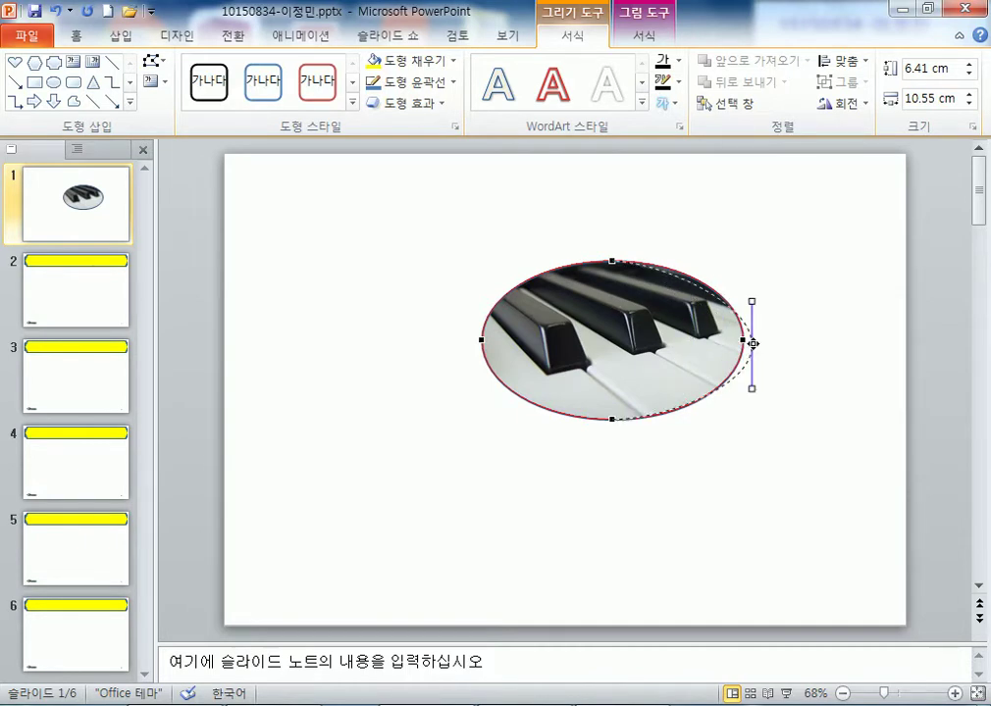
{"action": "left_click_drag", "start_coordinate": [719, 301], "coordinate": [757, 291]}
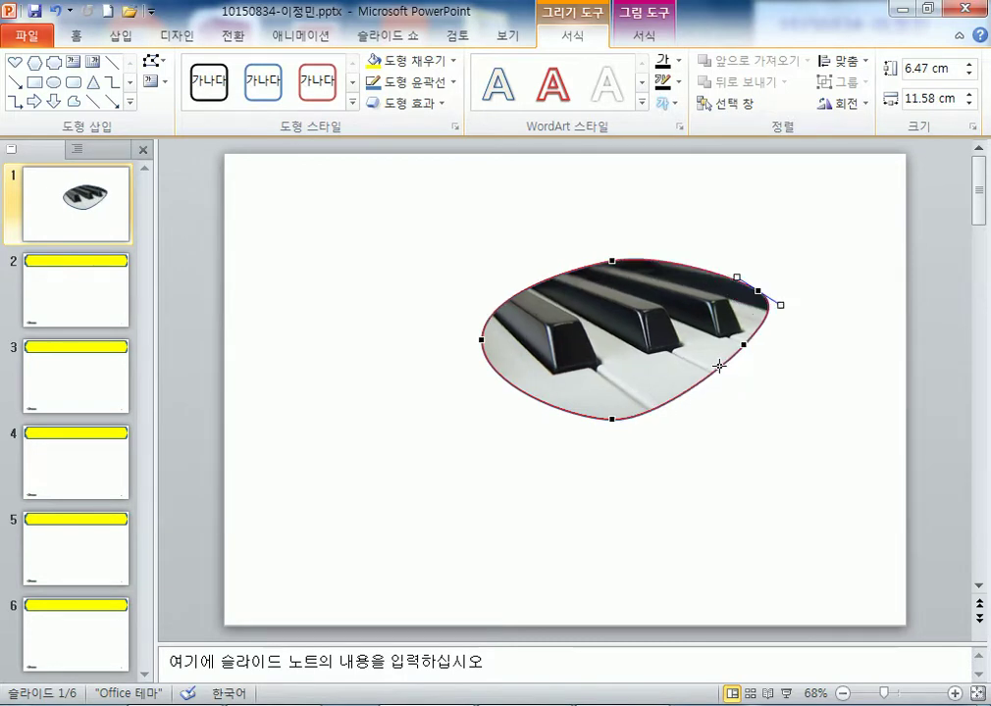
{"action": "left_click_drag", "start_coordinate": [715, 372], "coordinate": [759, 393]}
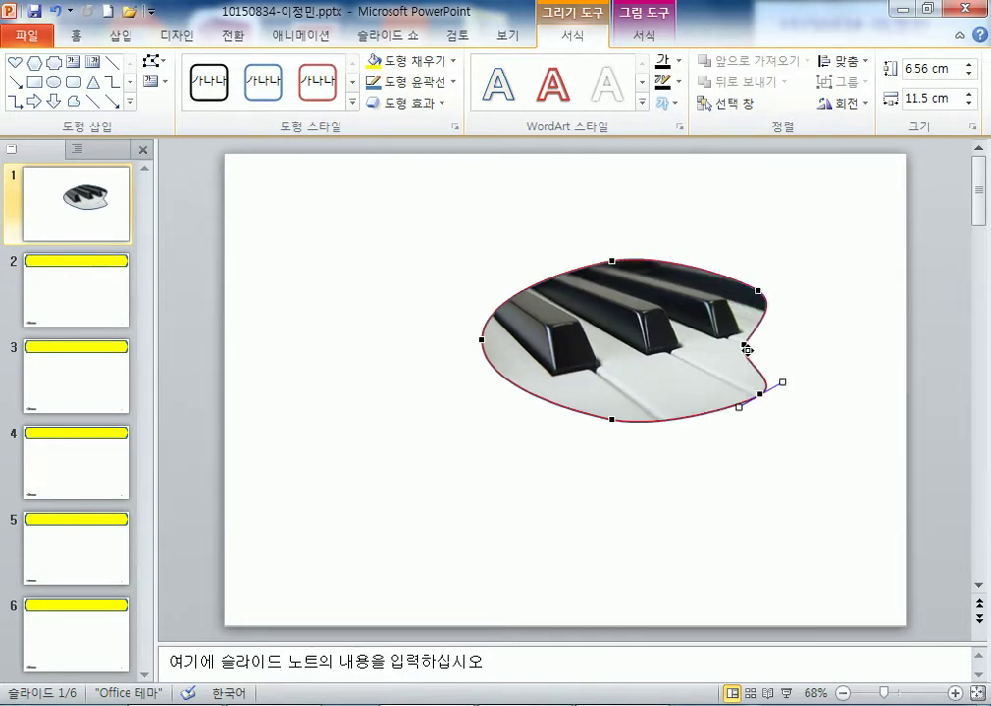
{"action": "left_click_drag", "start_coordinate": [745, 345], "coordinate": [705, 345]}
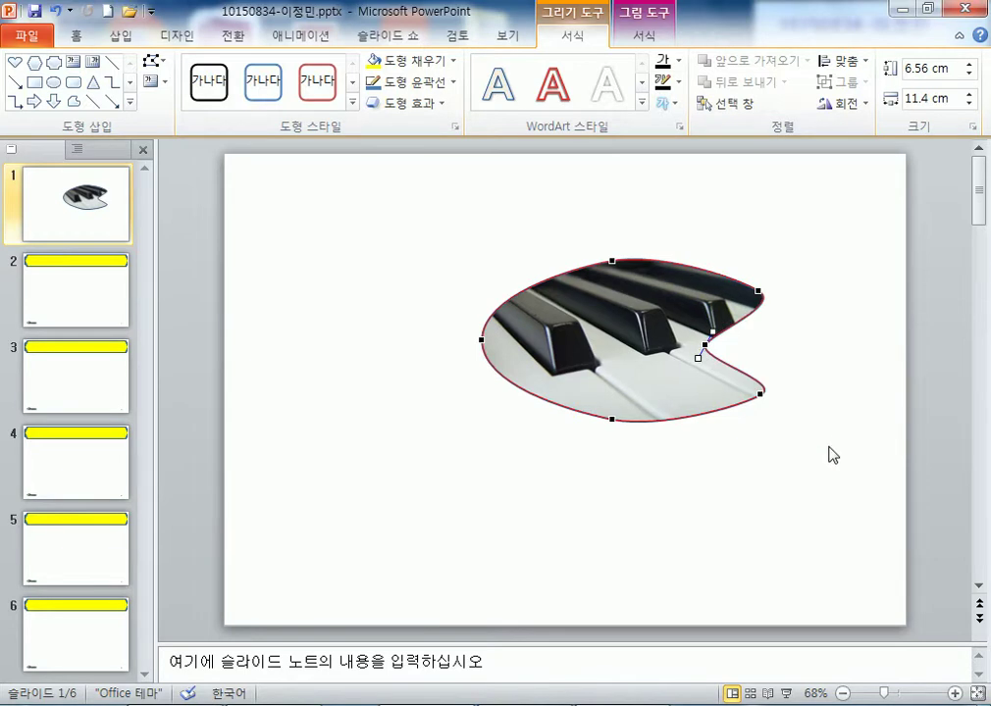
- Slant and round the oval's left edge and refine its top and bottom curves
{"action": "left_click", "coordinate": [479, 341]}
{"action": "left_click_drag", "start_coordinate": [482, 295], "coordinate": [525, 301]}
{"action": "left_click_drag", "start_coordinate": [436, 384], "coordinate": [480, 377]}
{"action": "left_click", "coordinate": [611, 417]}
{"action": "mouse_move", "coordinate": [565, 409]}
{"action": "left_mouse_down"}
{"action": "mouse_move", "coordinate": [574, 376]}
{"action": "mouse_move", "coordinate": [562, 398]}
{"action": "left_mouse_up"}
{"action": "left_click", "coordinate": [613, 260]}
{"action": "mouse_move", "coordinate": [655, 245]}
{"action": "left_mouse_down"}
{"action": "mouse_move", "coordinate": [663, 250]}
{"action": "mouse_move", "coordinate": [662, 242]}
{"action": "left_mouse_up"}
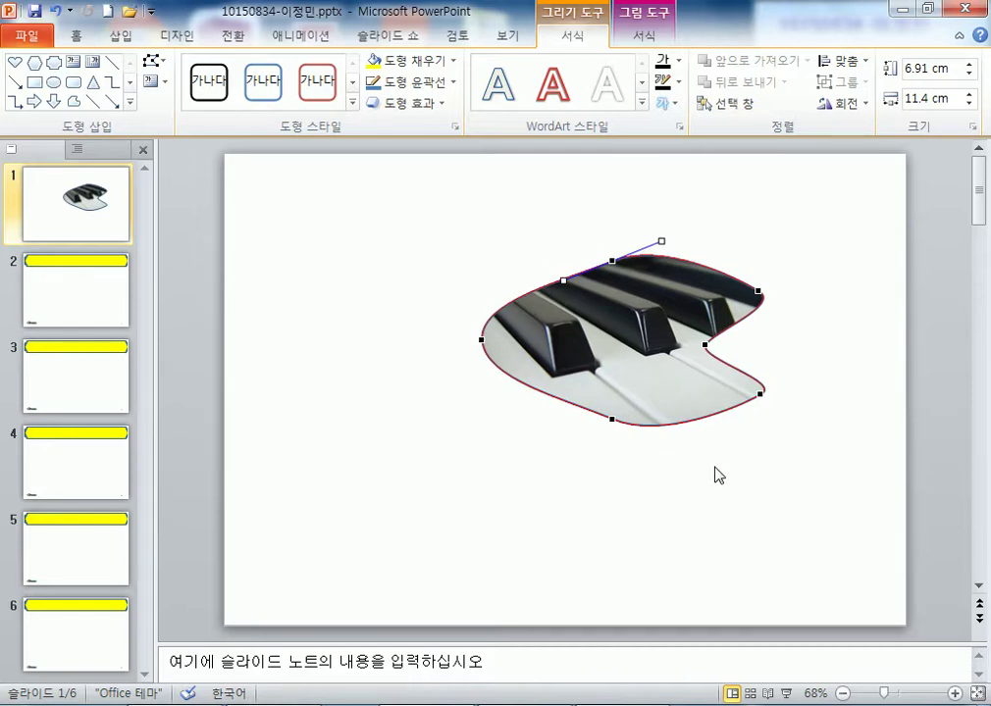
{"action": "left_click", "coordinate": [719, 476]}
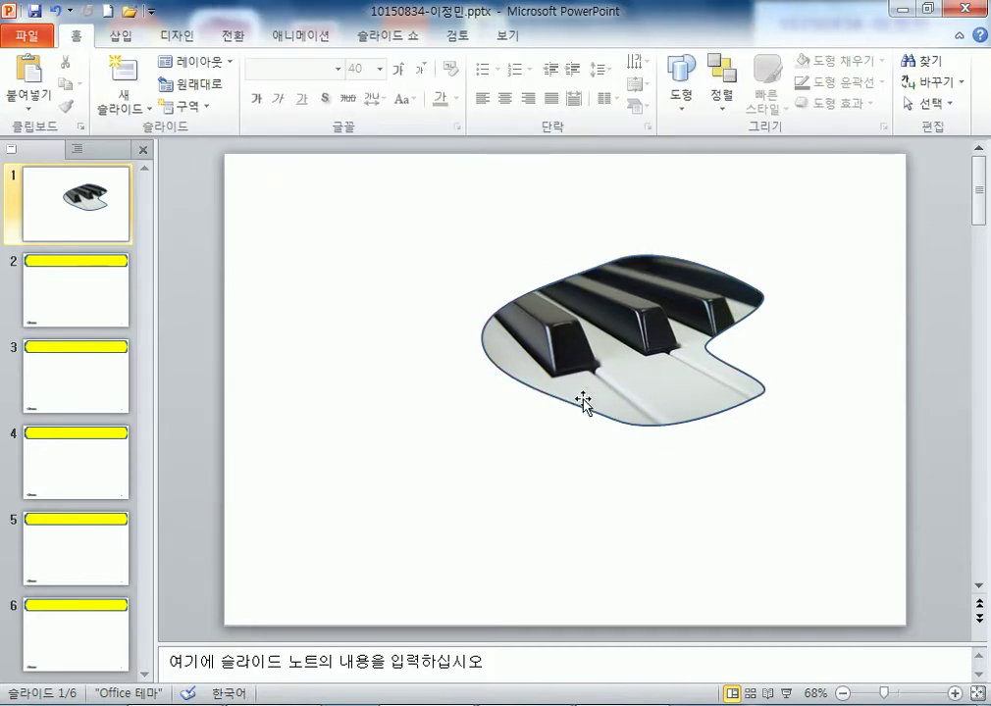
- Change the piano shape to a diamond and curve its right corner and lower edge
{"action": "double_click", "coordinate": [478, 340]}
{"action": "left_click", "coordinate": [151, 62]}
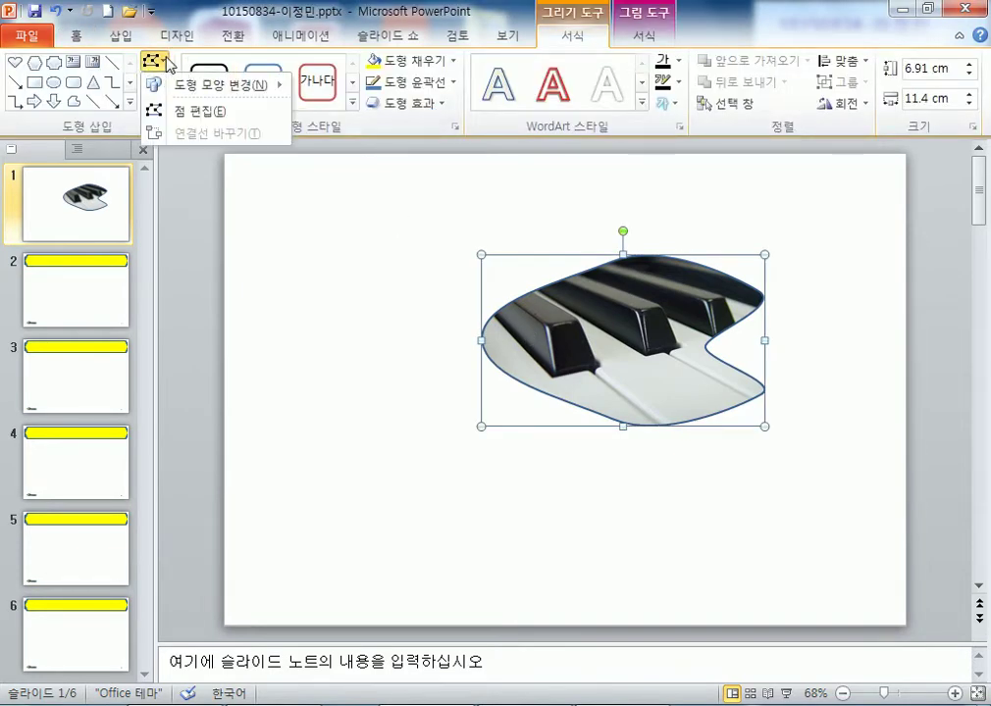
{"action": "mouse_move", "coordinate": [232, 94]}
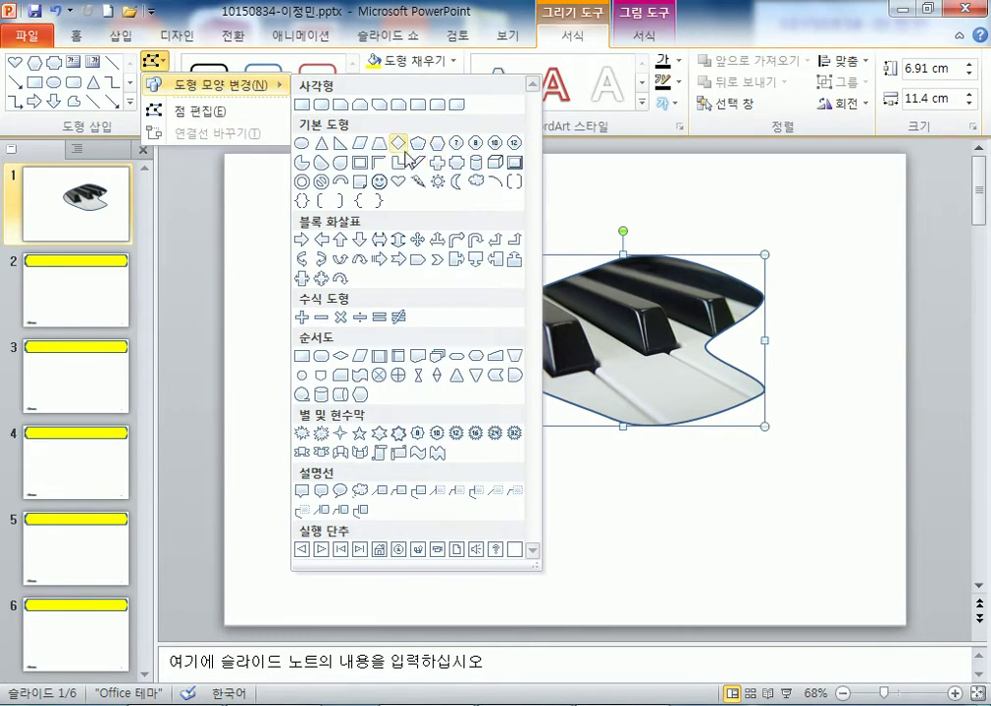
{"action": "left_click", "coordinate": [398, 143]}
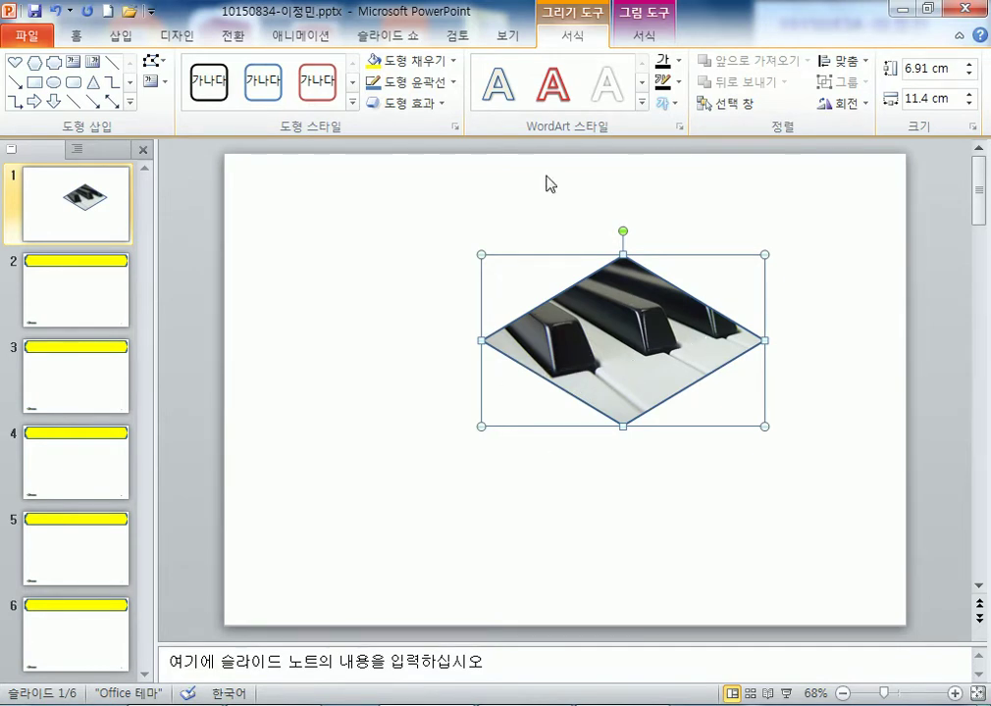
{"action": "left_click", "coordinate": [151, 61]}
{"action": "left_click", "coordinate": [196, 110]}
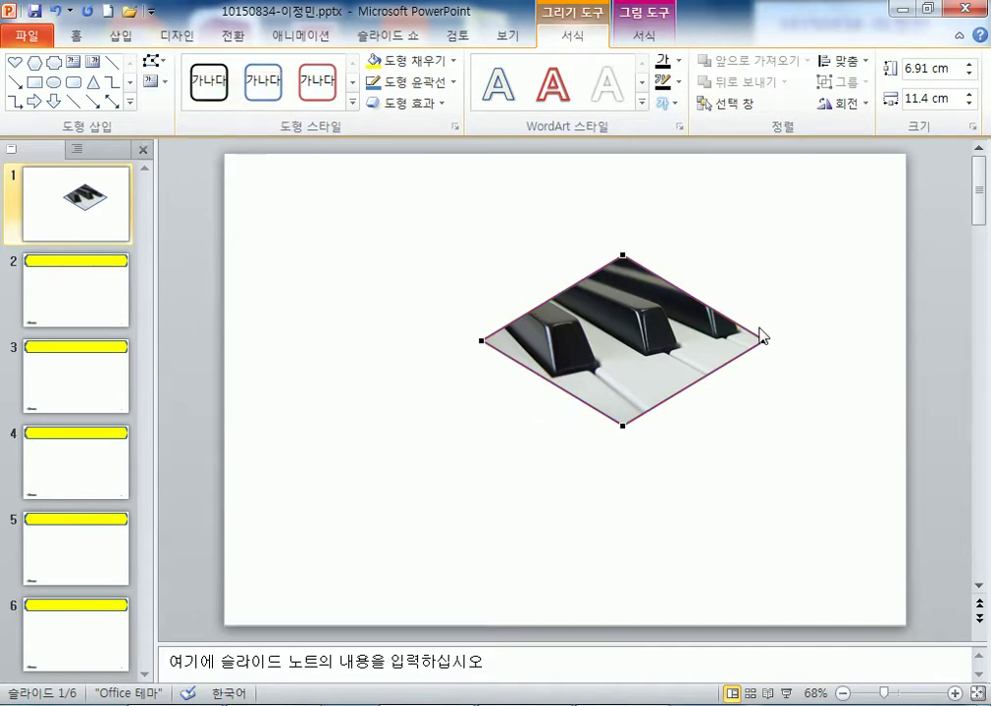
{"action": "left_click_drag", "start_coordinate": [766, 343], "coordinate": [837, 323]}
{"action": "left_click_drag", "start_coordinate": [680, 365], "coordinate": [820, 383]}
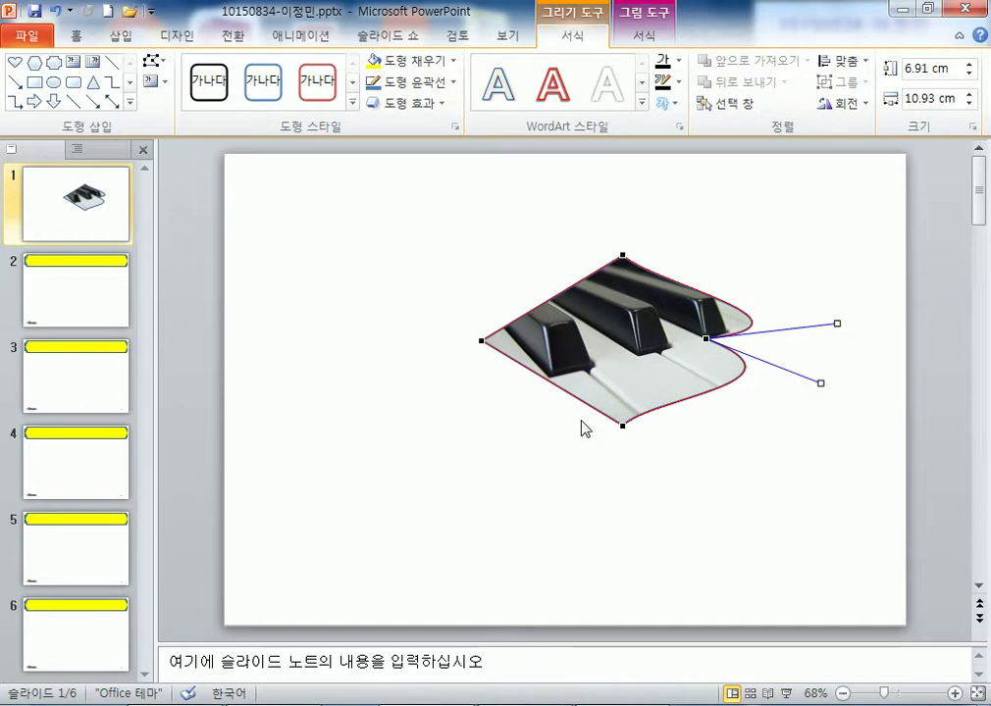
- Bulge the diamond's upper-right and lower-right edges and bend its upper- and lower-left edges
{"action": "left_click", "coordinate": [622, 255]}
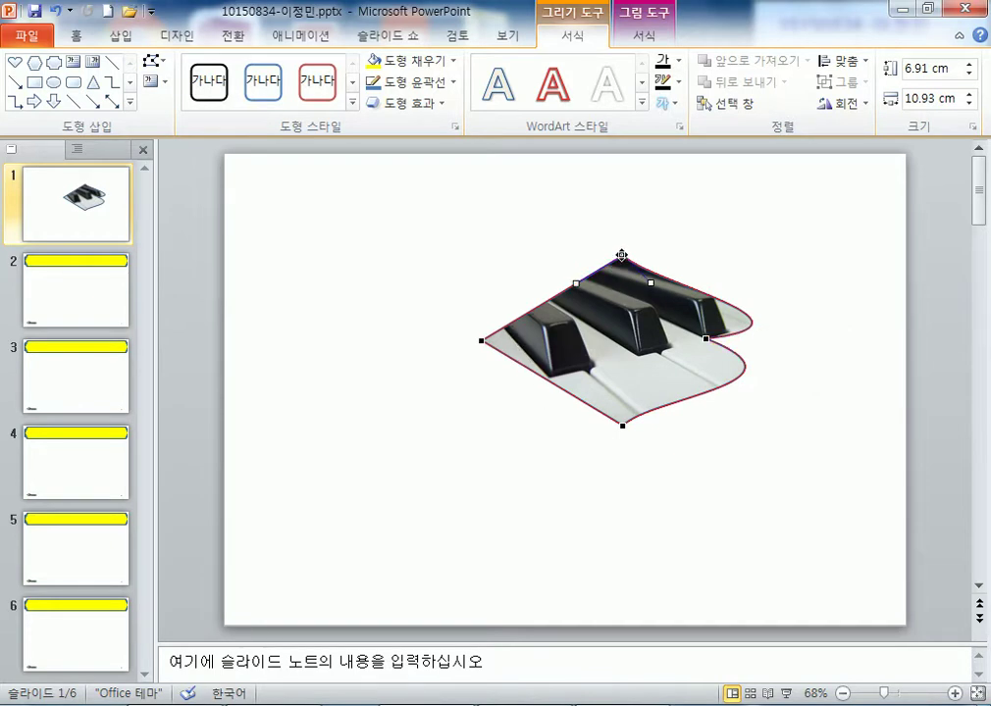
{"action": "left_click_drag", "start_coordinate": [651, 282], "coordinate": [675, 265]}
{"action": "left_click", "coordinate": [622, 424]}
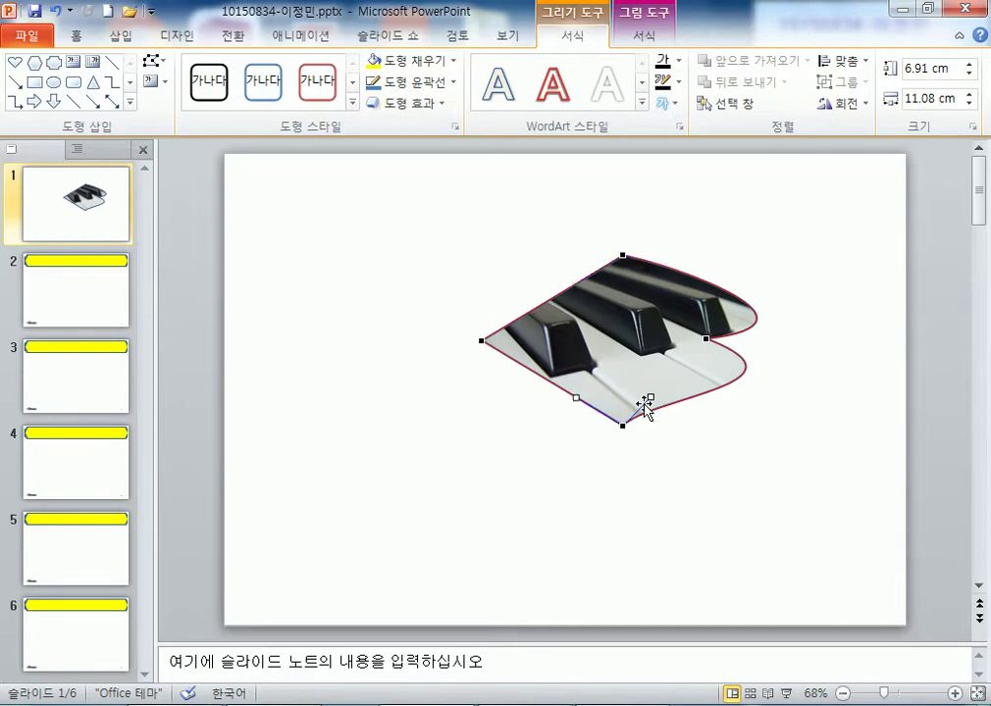
{"action": "left_click_drag", "start_coordinate": [652, 398], "coordinate": [731, 386]}
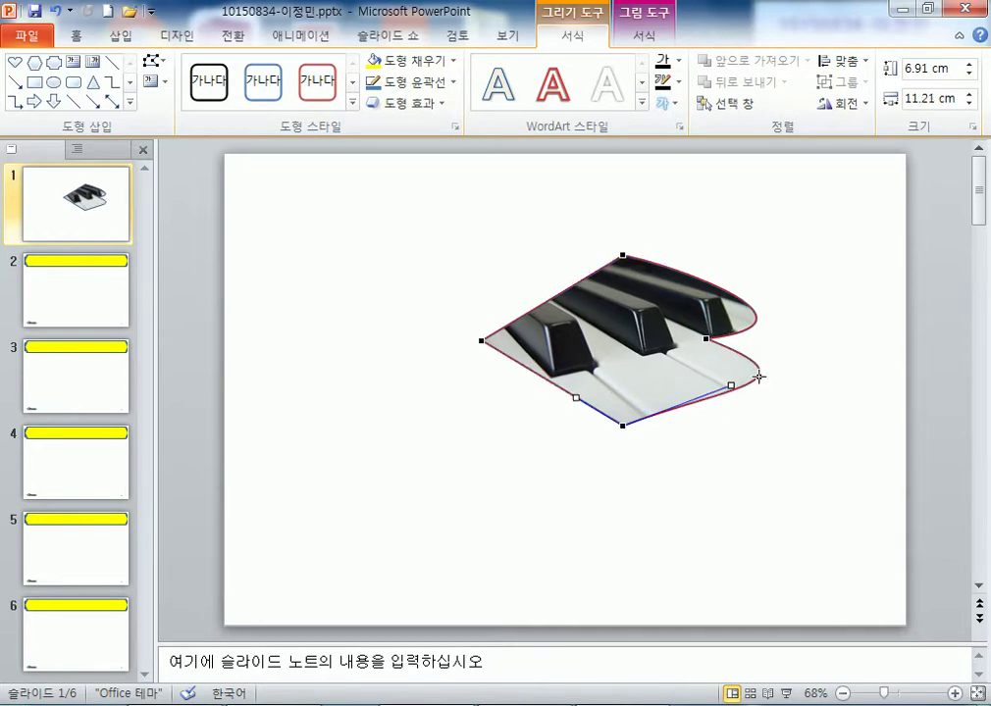
{"action": "left_click", "coordinate": [485, 340]}
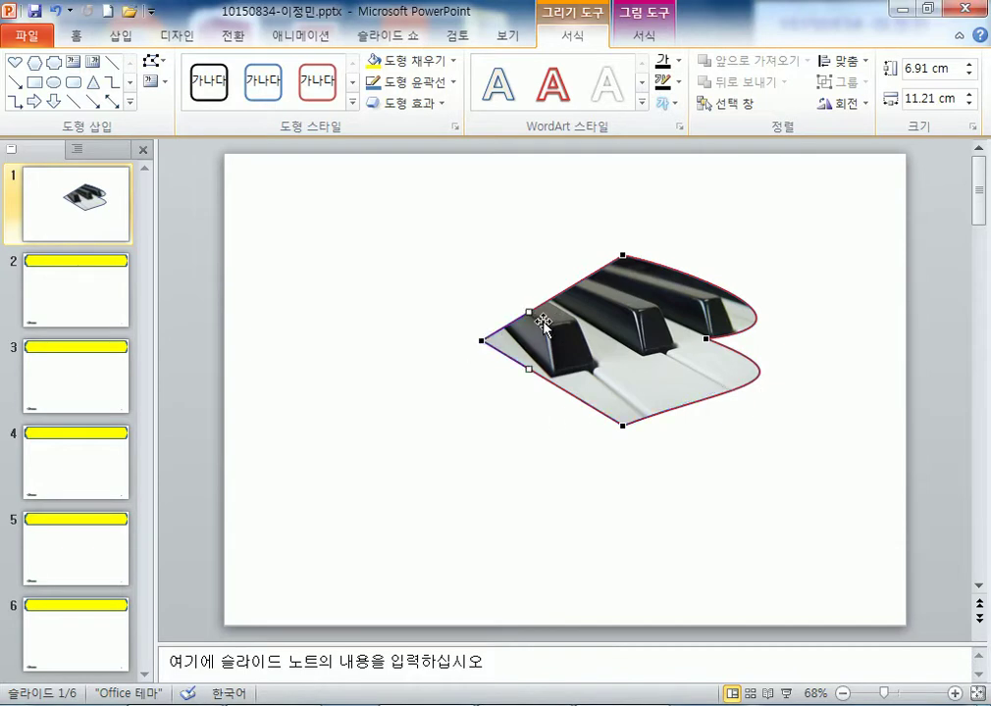
{"action": "left_click_drag", "start_coordinate": [531, 320], "coordinate": [537, 283]}
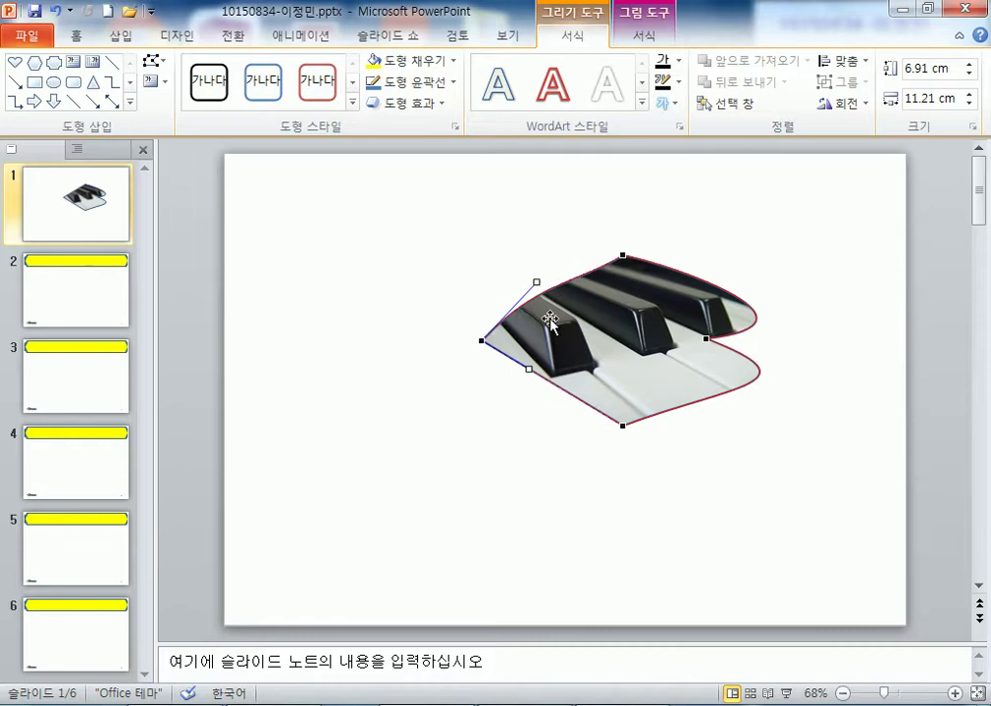
{"action": "left_click_drag", "start_coordinate": [528, 366], "coordinate": [530, 389]}
{"action": "left_click", "coordinate": [687, 554]}
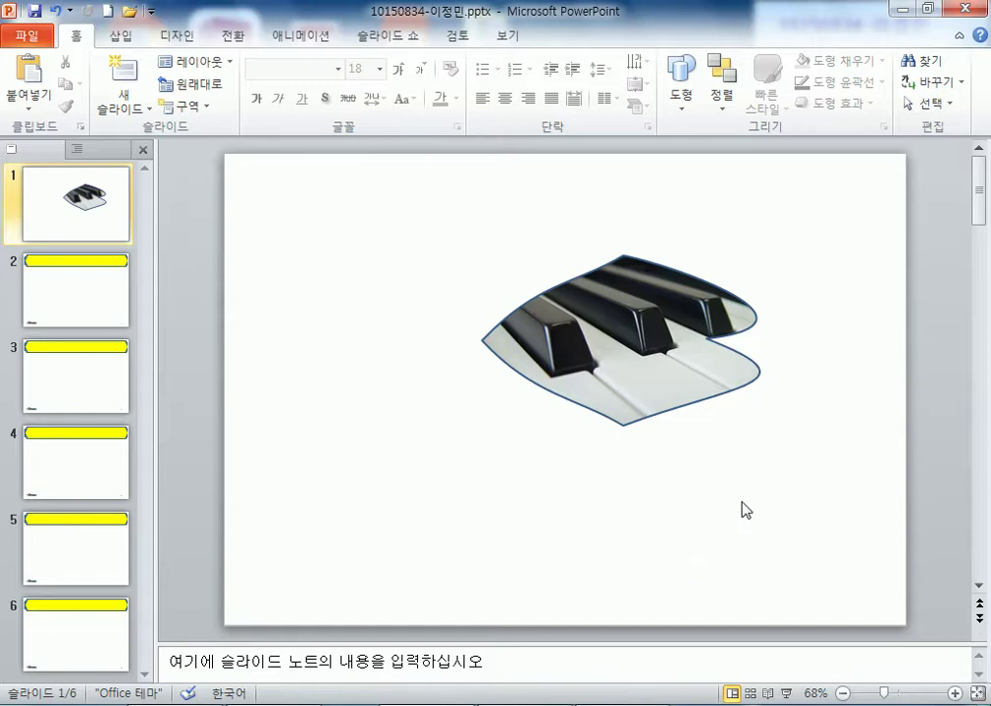
- Shrink the piano shape to 5.09 × 6.79 cm and move it lower right
{"action": "left_click", "coordinate": [708, 344]}
{"action": "left_click_drag", "start_coordinate": [594, 371], "coordinate": [649, 391]}
{"action": "left_click_drag", "start_coordinate": [810, 445], "coordinate": [754, 418]}
{"action": "left_click_drag", "start_coordinate": [703, 375], "coordinate": [743, 398]}
- Copy the shape to the upper left, rotate the copy upside down, then delete both shapes
{"action": "left_click_drag", "start_coordinate": [722, 383], "coordinate": [457, 316]}
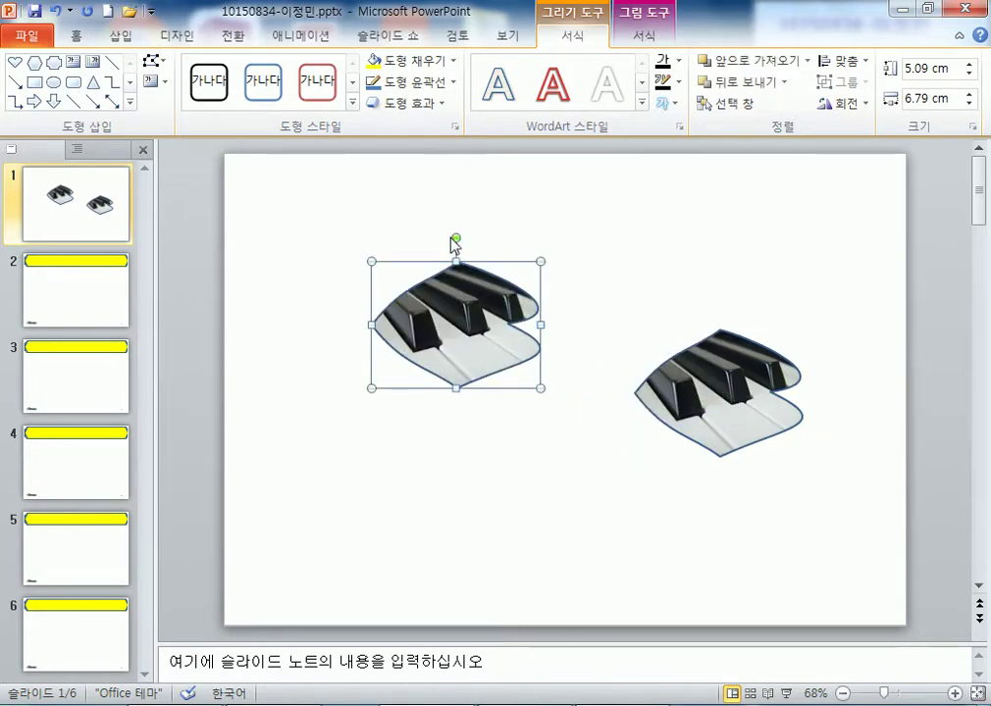
{"action": "left_click_drag", "start_coordinate": [456, 238], "coordinate": [449, 455]}
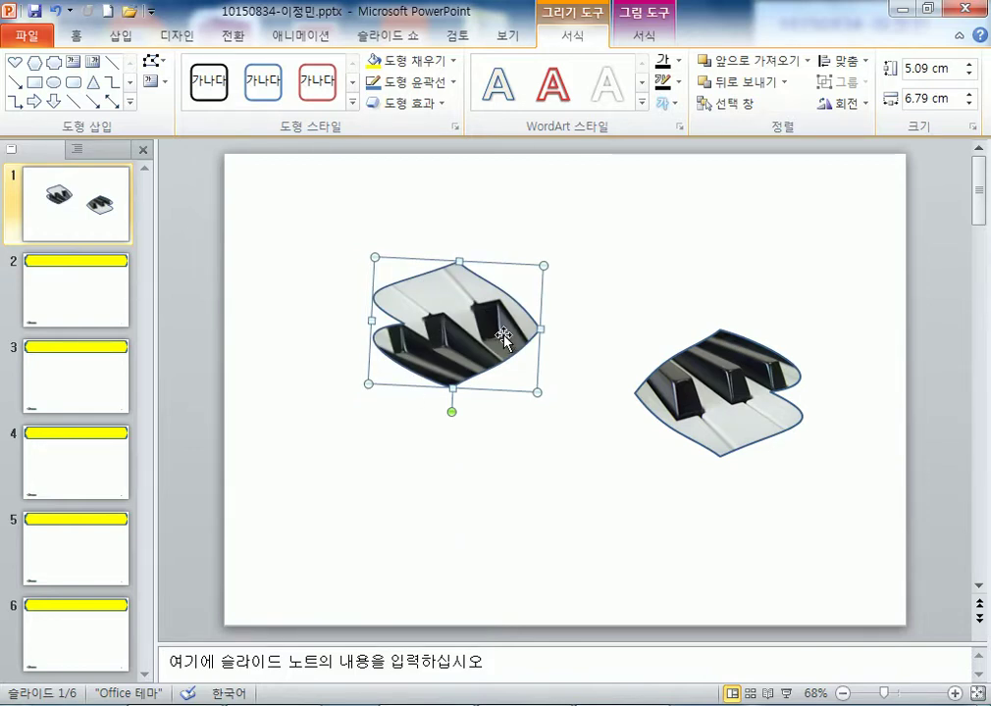
{"action": "left_click", "coordinate": [747, 400]}
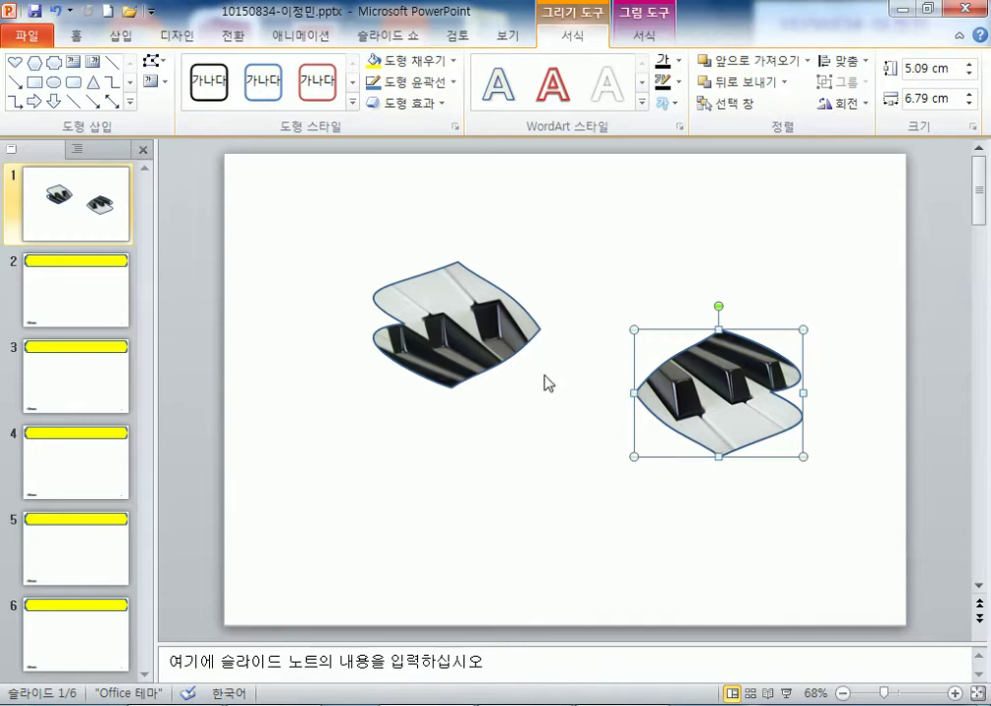
{"action": "left_click", "coordinate": [473, 348]}
{"action": "key", "text": "Delete"}
{"action": "left_click", "coordinate": [704, 368]}
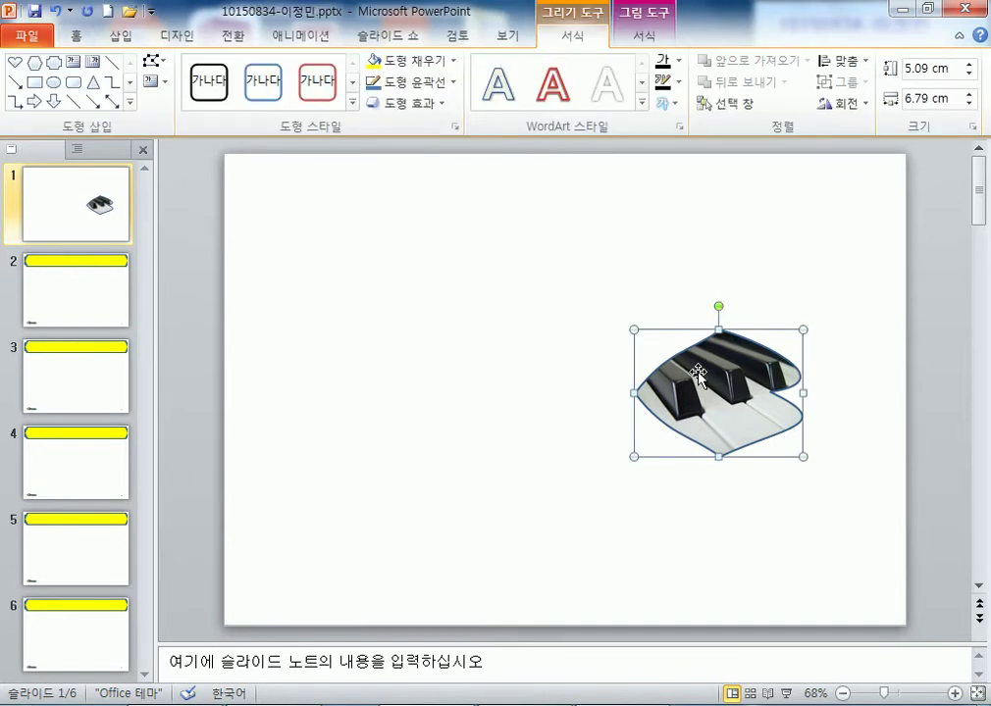
{"action": "key", "text": "Delete"}
- Draw a hexagon right of the slide centre and fill it with the piano photo 그림2.jpg
{"action": "left_click", "coordinate": [122, 35]}
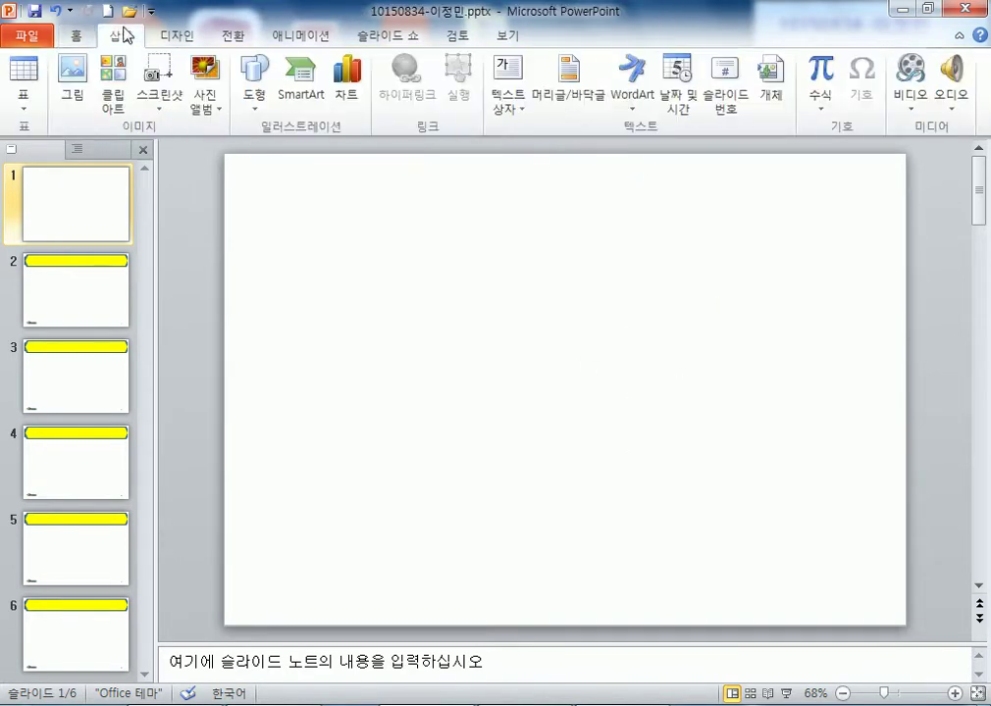
{"action": "left_click", "coordinate": [255, 86]}
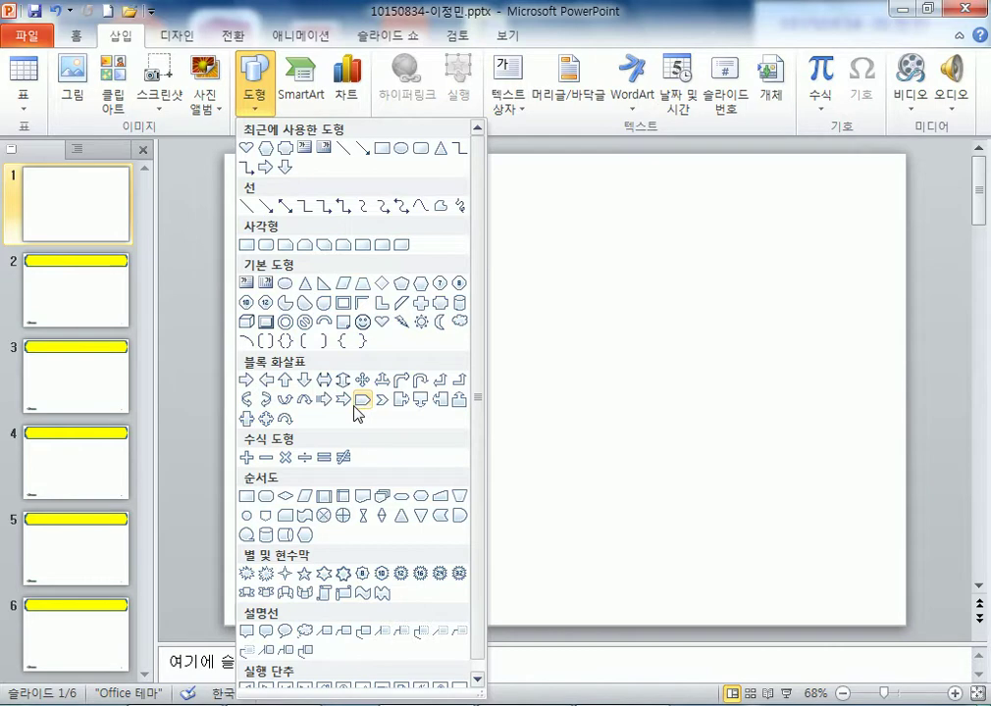
{"action": "left_click", "coordinate": [265, 149]}
{"action": "left_click_drag", "start_coordinate": [550, 309], "coordinate": [749, 444]}
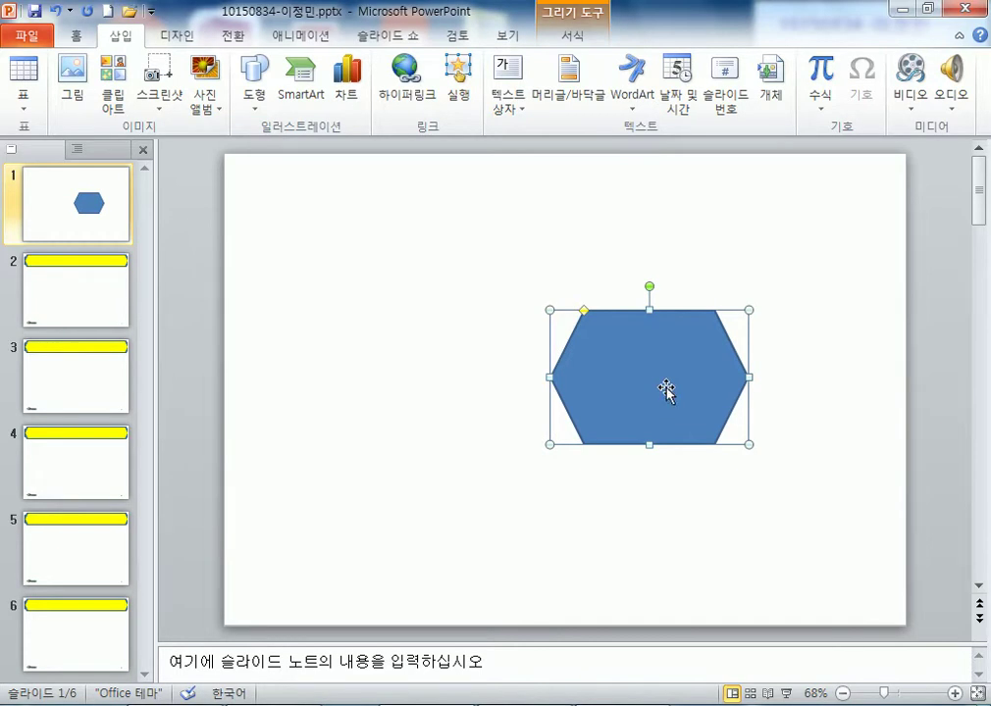
{"action": "left_click", "coordinate": [451, 60]}
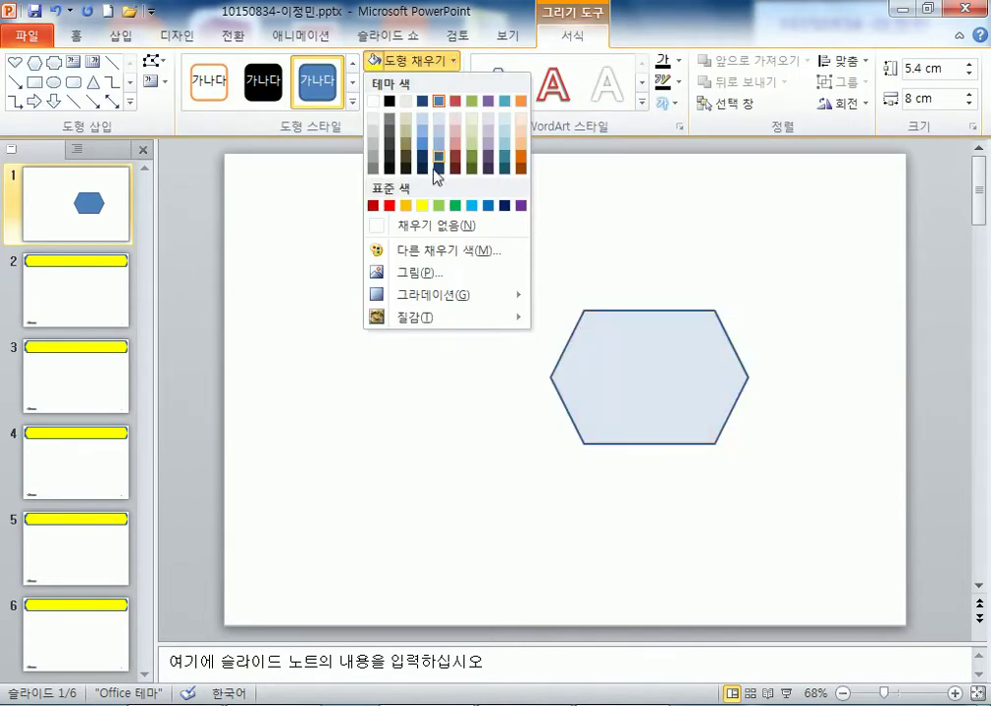
{"action": "left_click", "coordinate": [420, 271]}
{"action": "left_click", "coordinate": [403, 175]}
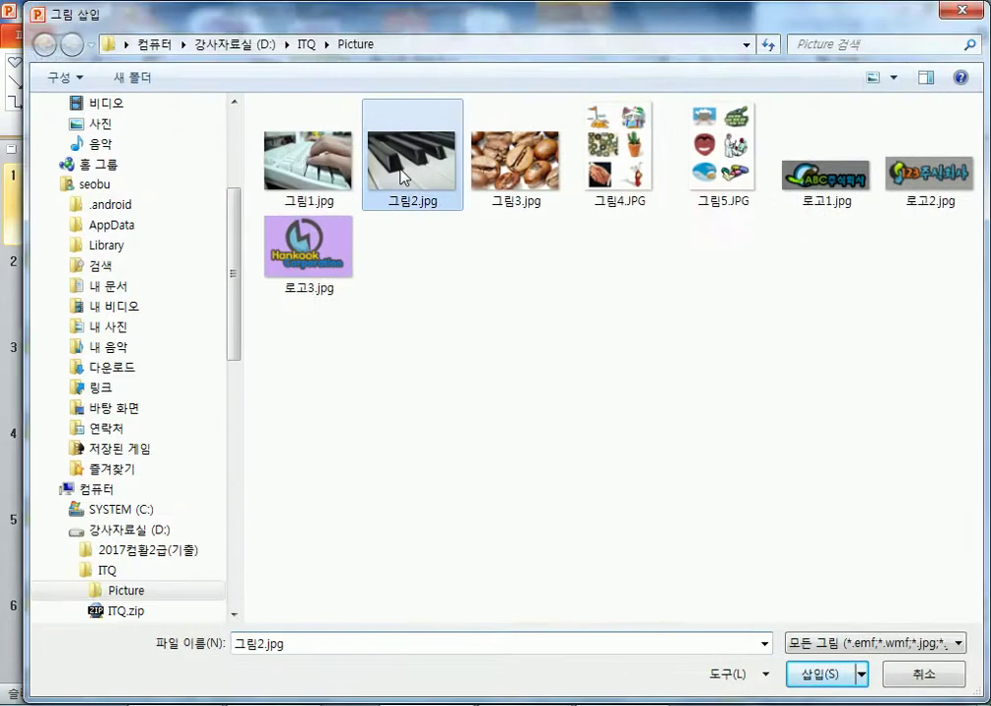
{"action": "double_click", "coordinate": [402, 175]}
- Resize and flip the hexagon to about 5.4 × 6.8 cm and place it right of centre
{"action": "left_click_drag", "start_coordinate": [748, 377], "coordinate": [372, 379]}
{"action": "left_click_drag", "start_coordinate": [520, 381], "coordinate": [665, 381]}
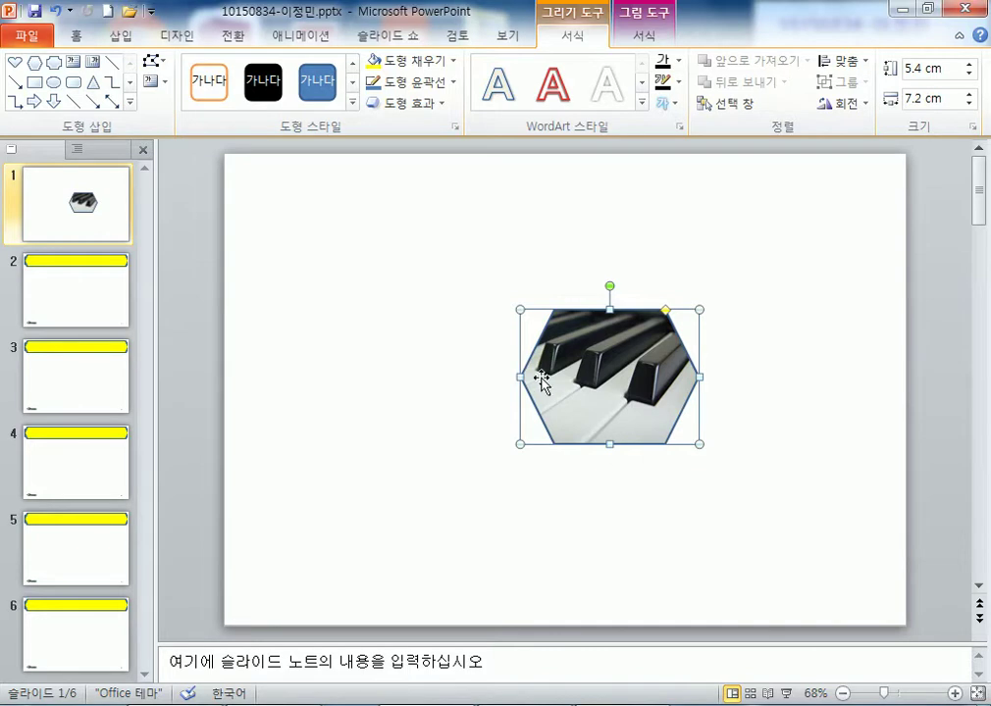
{"action": "left_click_drag", "start_coordinate": [520, 376], "coordinate": [872, 394]}
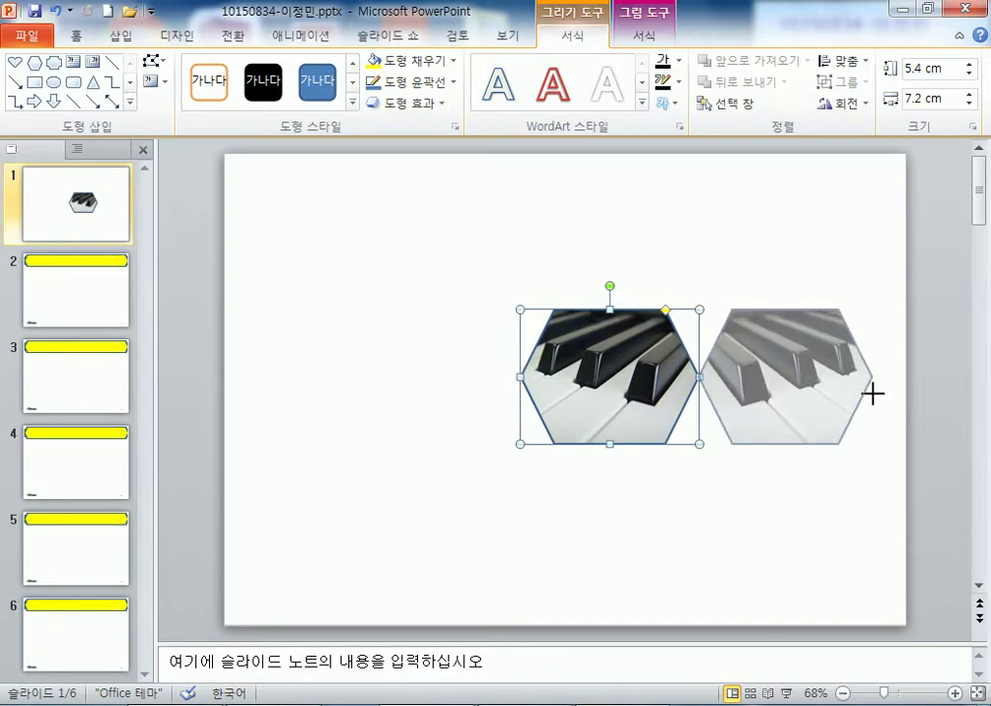
{"action": "left_click_drag", "start_coordinate": [872, 393], "coordinate": [871, 397]}
{"action": "left_click_drag", "start_coordinate": [813, 446], "coordinate": [638, 443]}
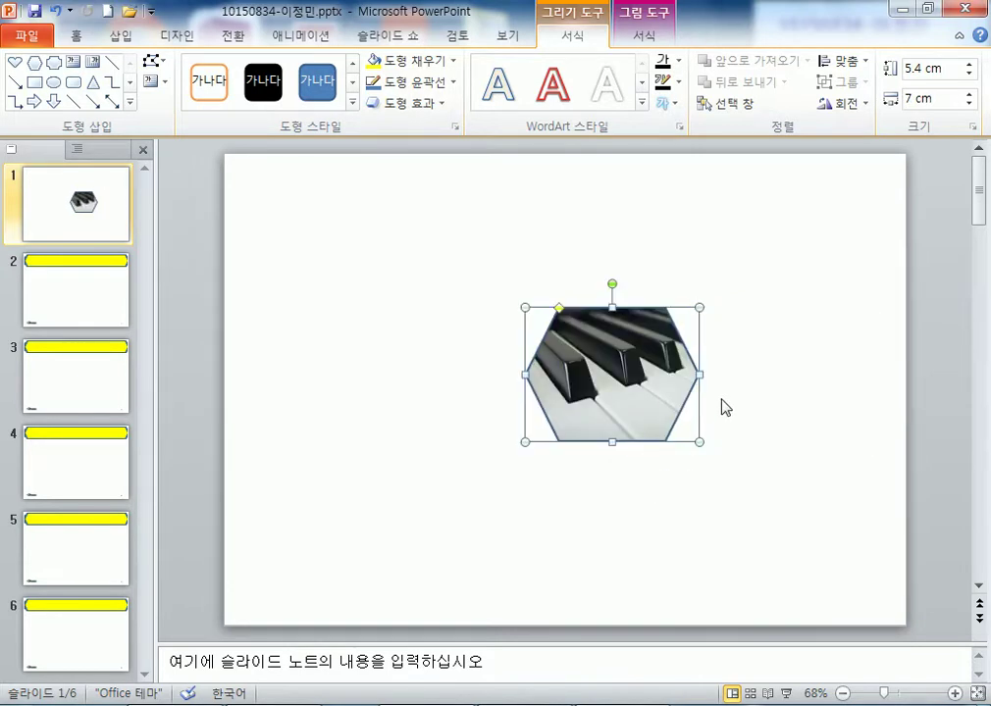
{"action": "left_click_drag", "start_coordinate": [697, 374], "coordinate": [355, 365]}
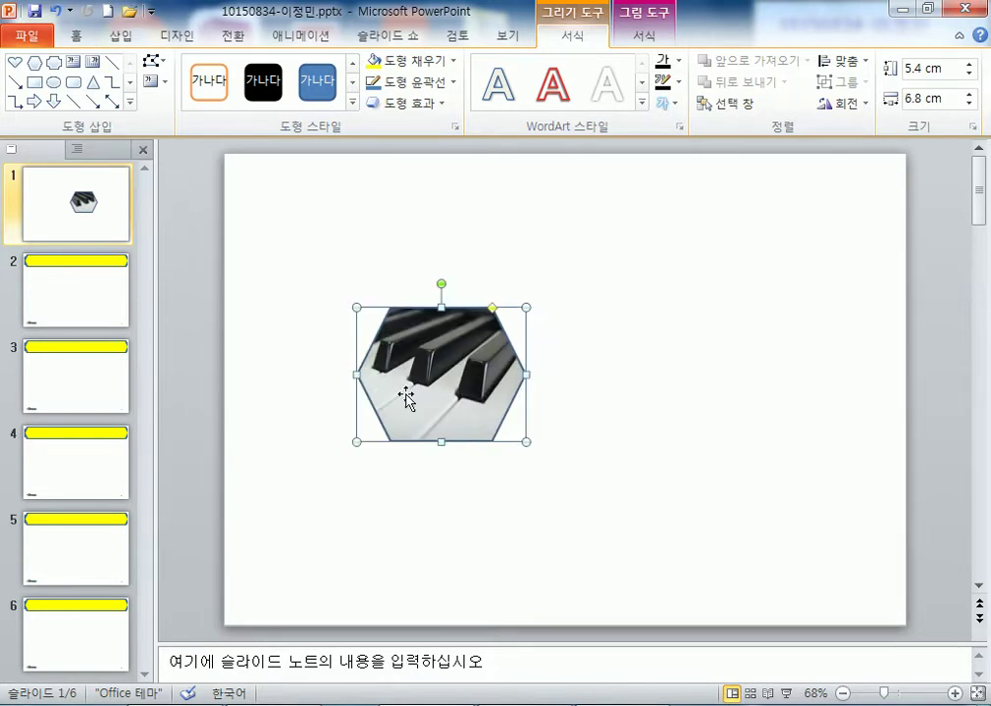
{"action": "left_click_drag", "start_coordinate": [451, 373], "coordinate": [674, 360]}
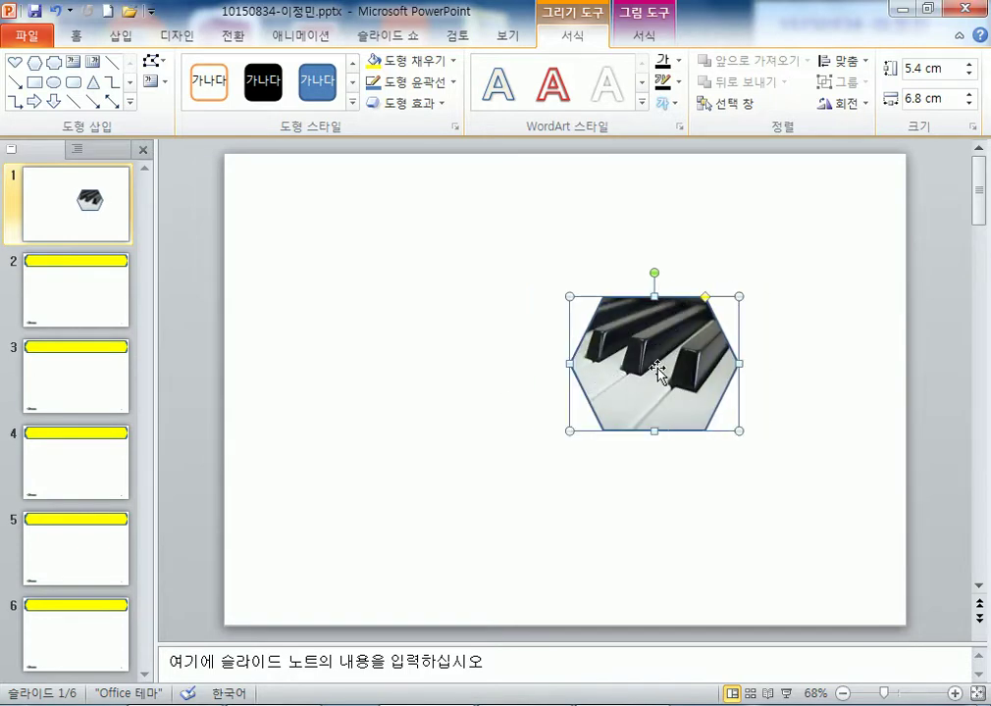
- Change the hexagon to a pie and drag its handles into a pac-man with a narrow mouth
{"action": "left_click", "coordinate": [315, 261]}
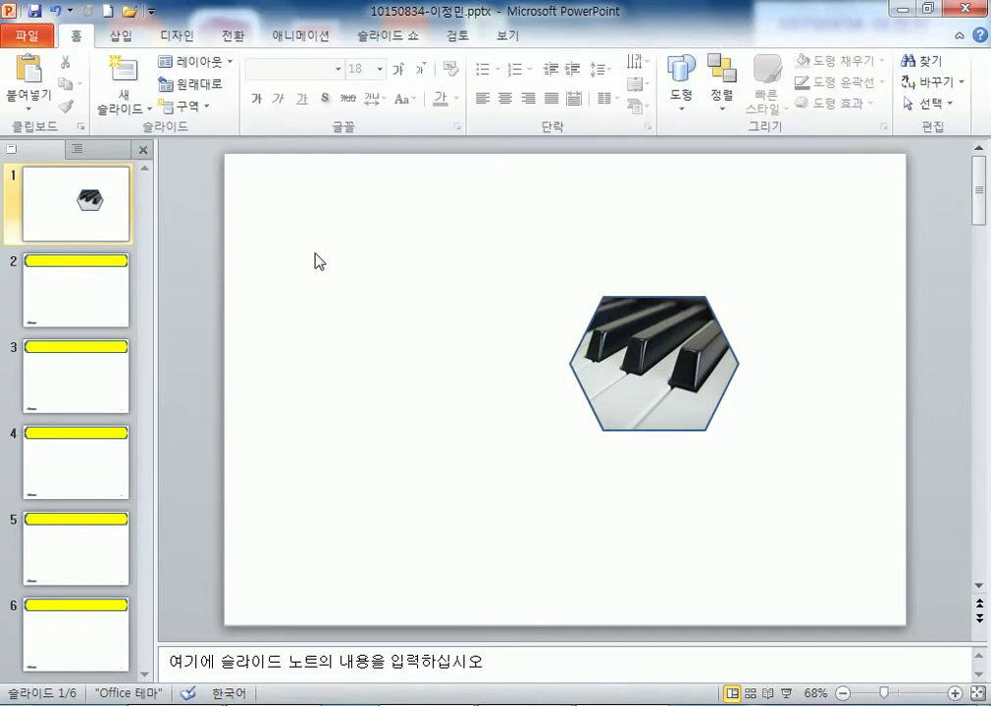
{"action": "left_click", "coordinate": [594, 338]}
{"action": "left_click", "coordinate": [153, 60]}
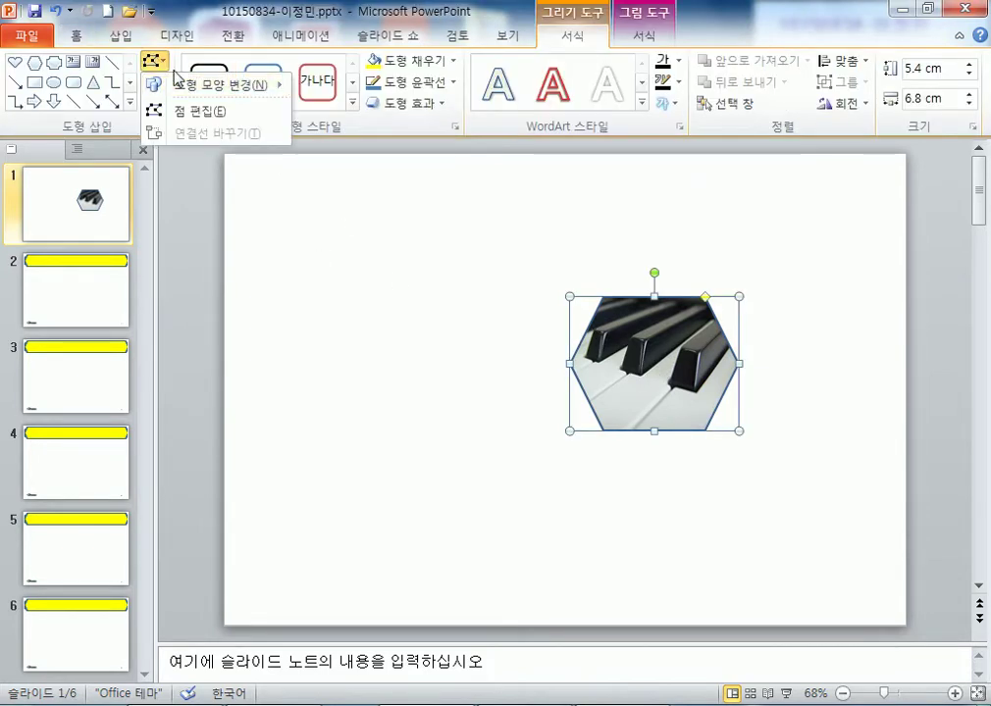
{"action": "mouse_move", "coordinate": [184, 80]}
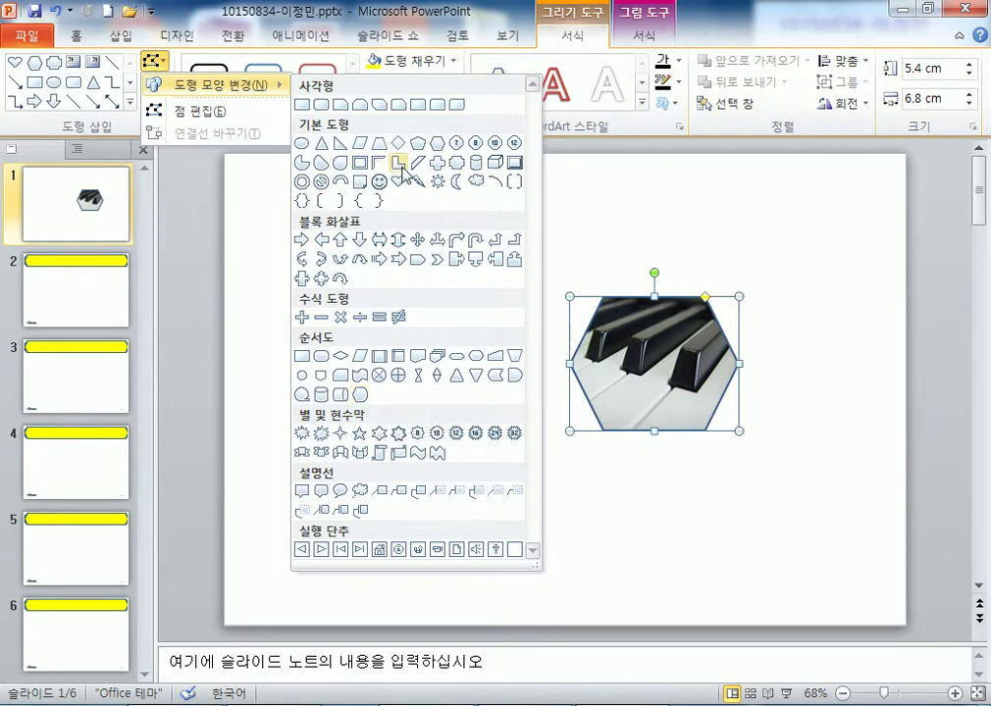
{"action": "left_click", "coordinate": [301, 167]}
{"action": "left_click_drag", "start_coordinate": [659, 300], "coordinate": [699, 420]}
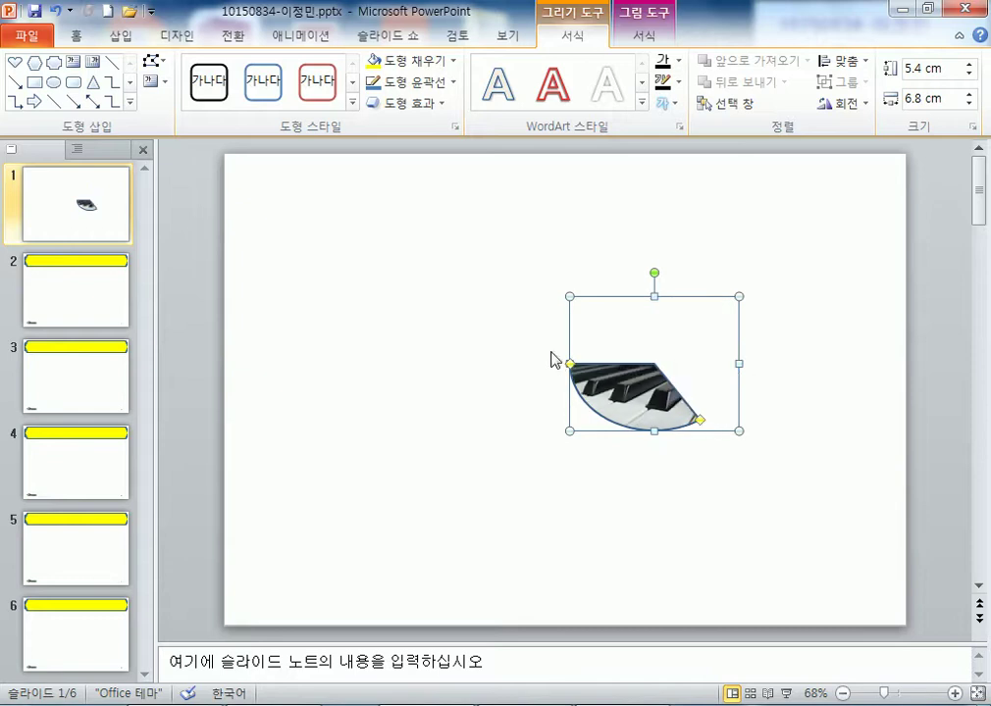
{"action": "left_click_drag", "start_coordinate": [569, 365], "coordinate": [750, 340]}
{"action": "left_click_drag", "start_coordinate": [700, 423], "coordinate": [742, 391]}
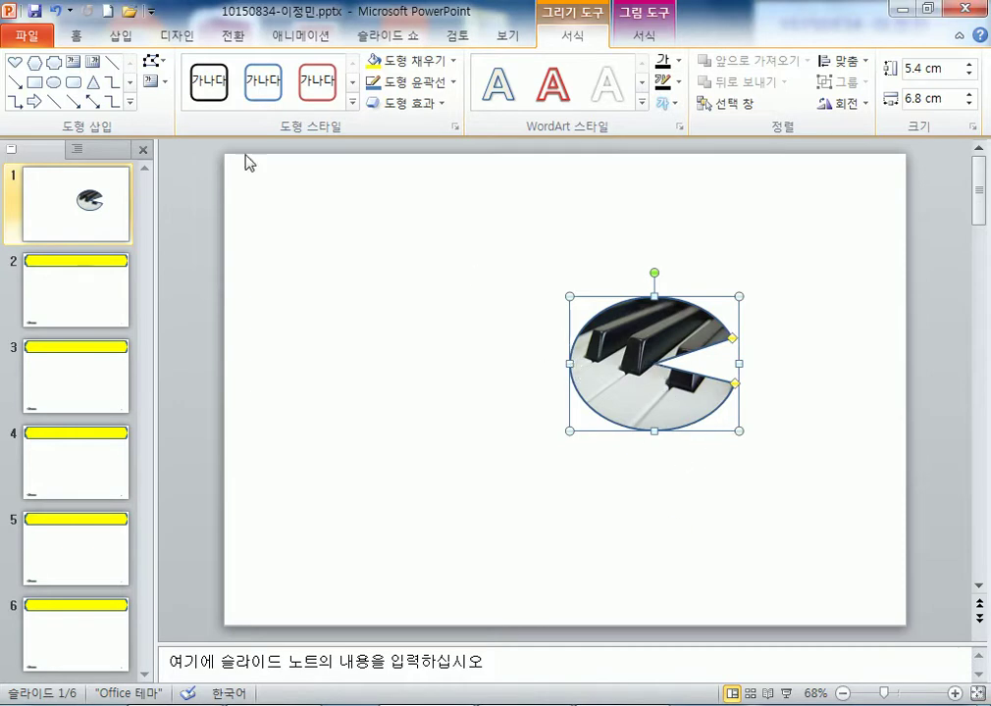
- In Edit Points, pull the pie's left point outward and undo a trial curve at the top
{"action": "left_click", "coordinate": [152, 62]}
{"action": "left_click", "coordinate": [181, 111]}
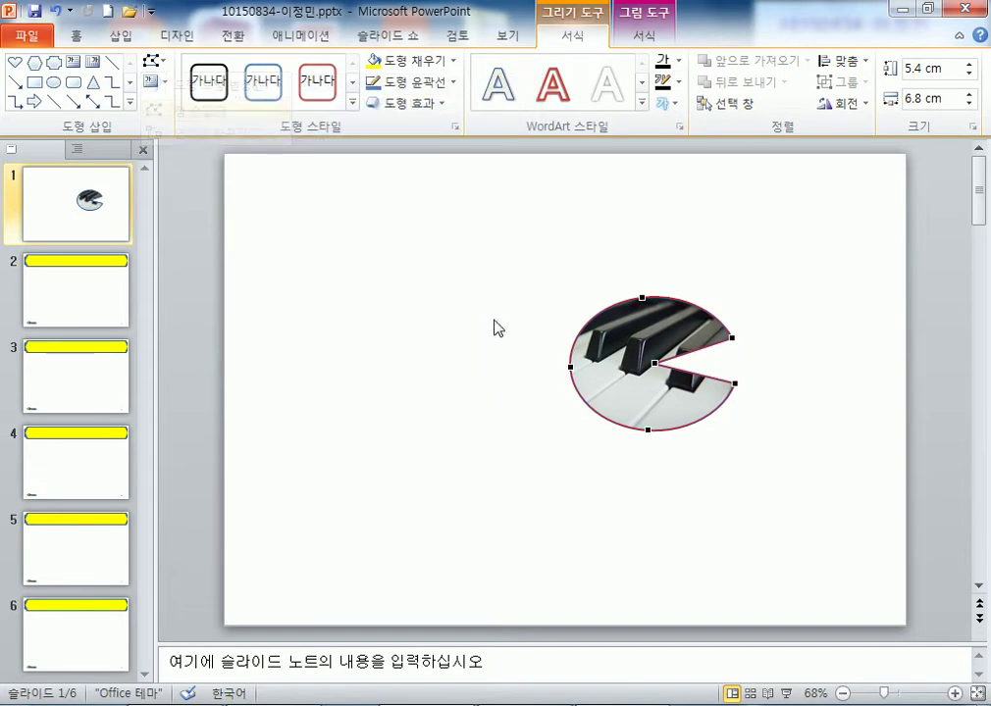
{"action": "left_click_drag", "start_coordinate": [569, 367], "coordinate": [536, 327]}
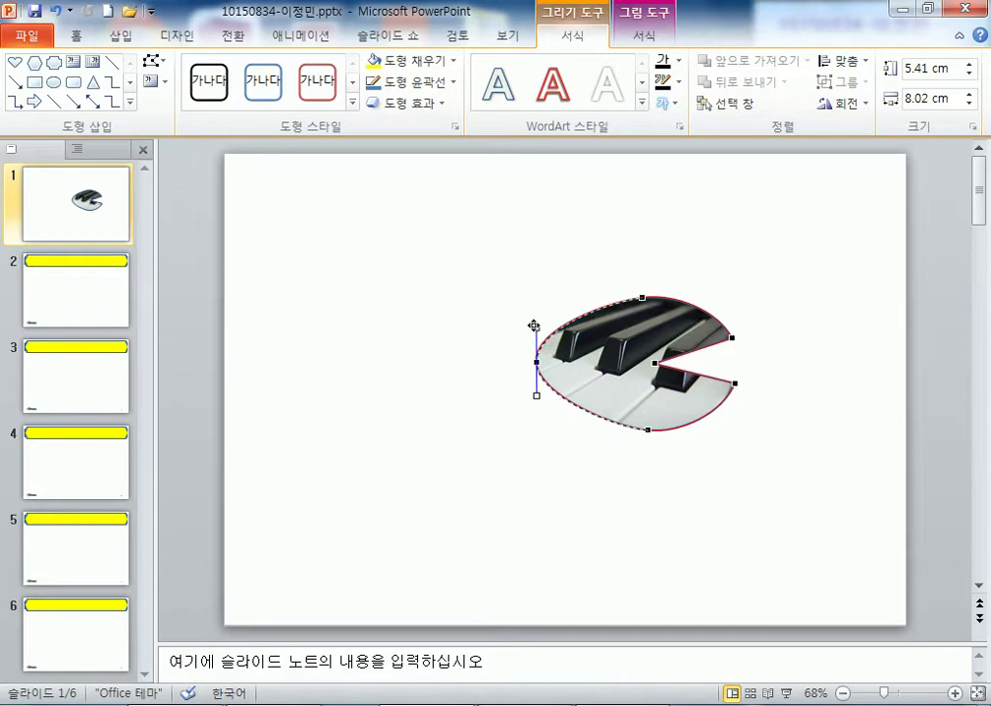
{"action": "left_click", "coordinate": [641, 296]}
{"action": "mouse_move", "coordinate": [608, 299]}
{"action": "left_mouse_down"}
{"action": "mouse_move", "coordinate": [533, 354]}
{"action": "mouse_move", "coordinate": [546, 324]}
{"action": "mouse_move", "coordinate": [619, 290]}
{"action": "left_mouse_up"}
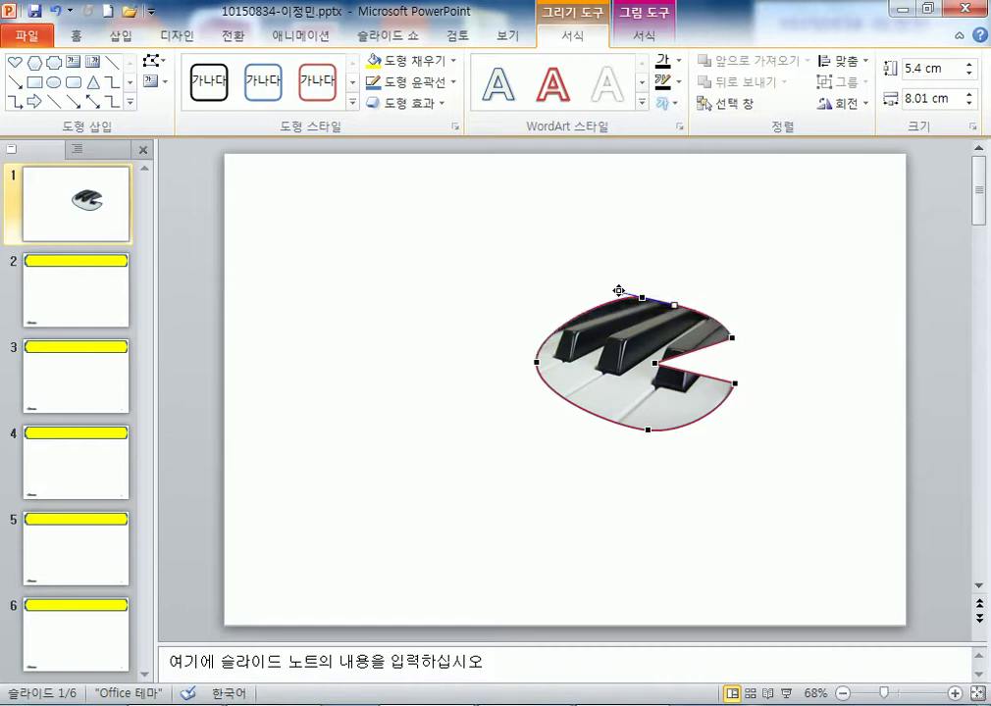
{"action": "key", "text": "ctrl+z"}
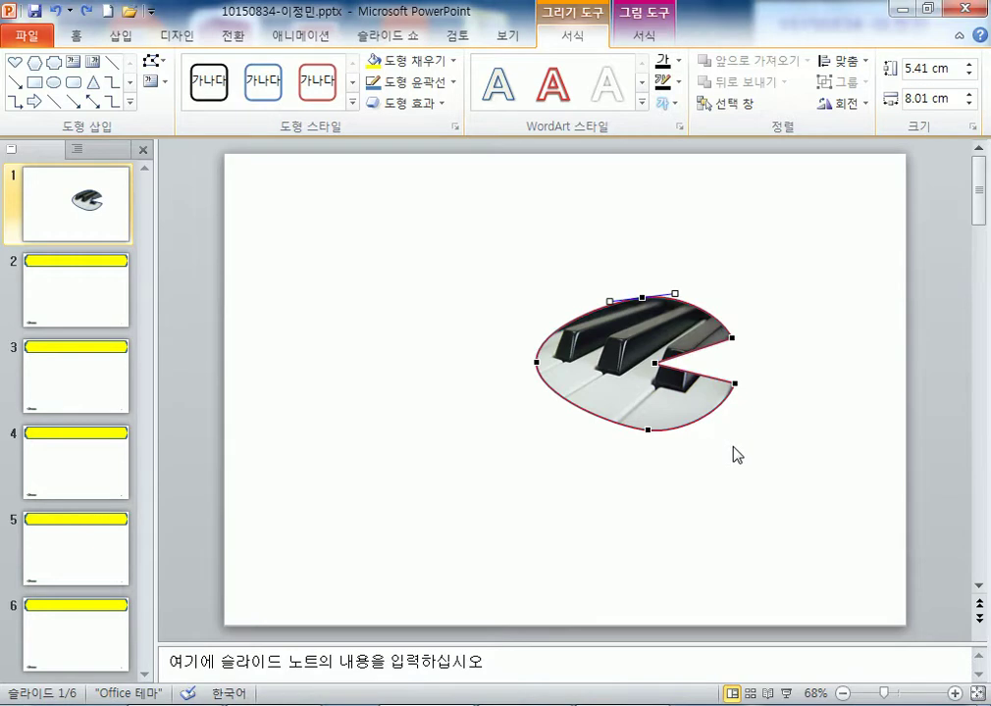
- Curve the notch's upper edge and the left point, then shift the shape slightly right
{"action": "left_click", "coordinate": [652, 362]}
{"action": "left_click_drag", "start_coordinate": [678, 356], "coordinate": [687, 391]}
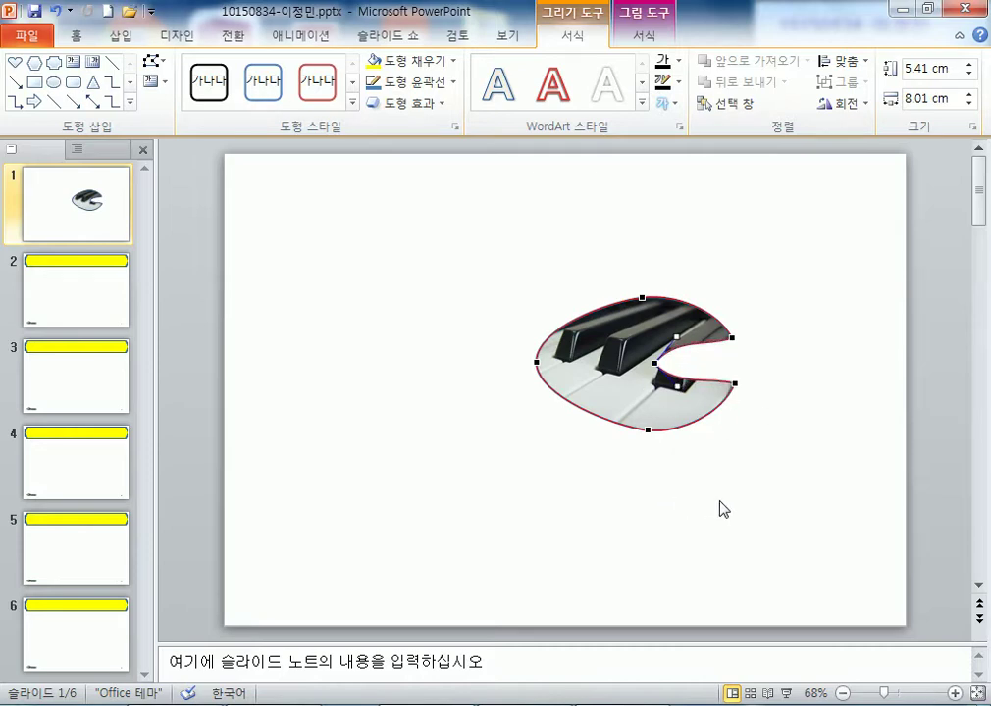
{"action": "left_click", "coordinate": [537, 361]}
{"action": "mouse_move", "coordinate": [537, 395]}
{"action": "left_mouse_down"}
{"action": "mouse_move", "coordinate": [565, 389]}
{"action": "mouse_move", "coordinate": [504, 397]}
{"action": "mouse_move", "coordinate": [440, 383]}
{"action": "mouse_move", "coordinate": [546, 400]}
{"action": "mouse_move", "coordinate": [537, 401]}
{"action": "left_mouse_up"}
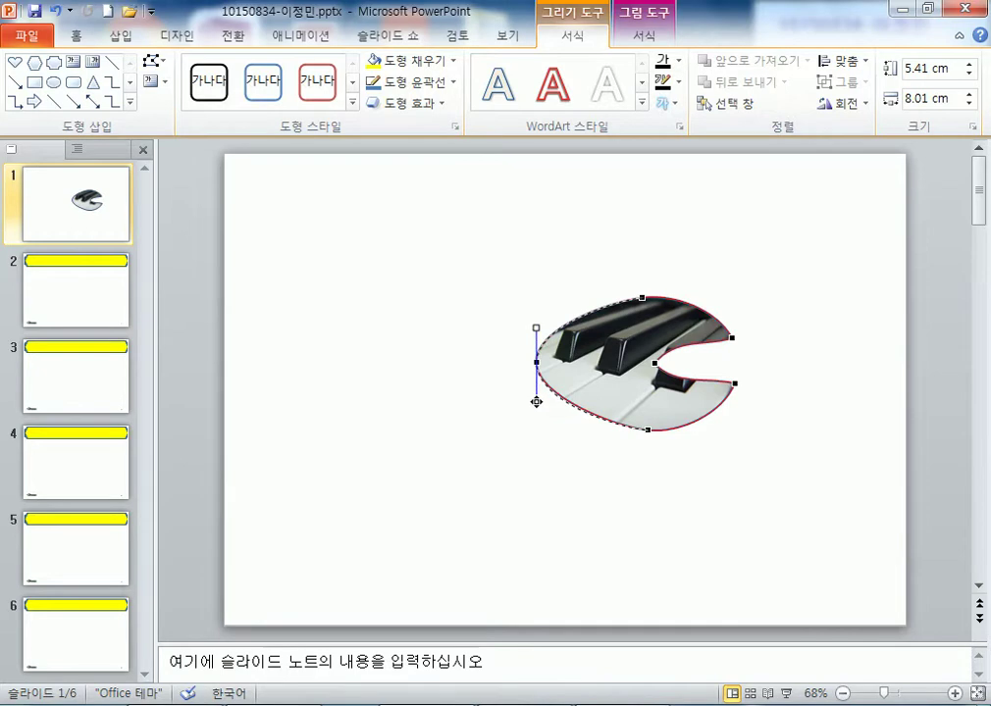
{"action": "left_click", "coordinate": [660, 525]}
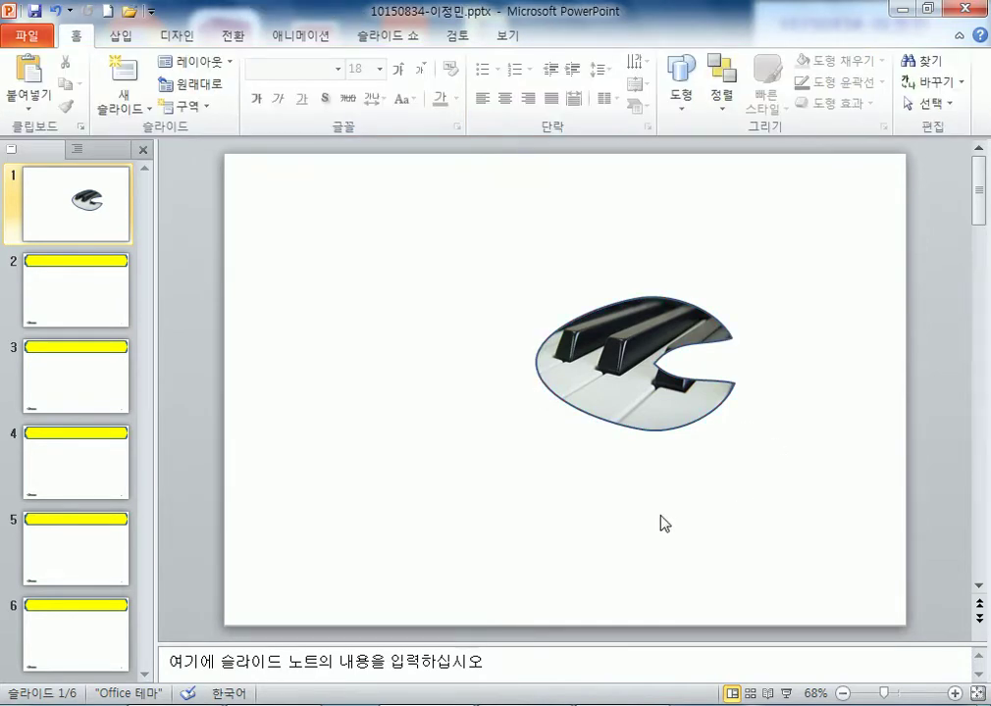
{"action": "left_click_drag", "start_coordinate": [635, 381], "coordinate": [692, 388]}
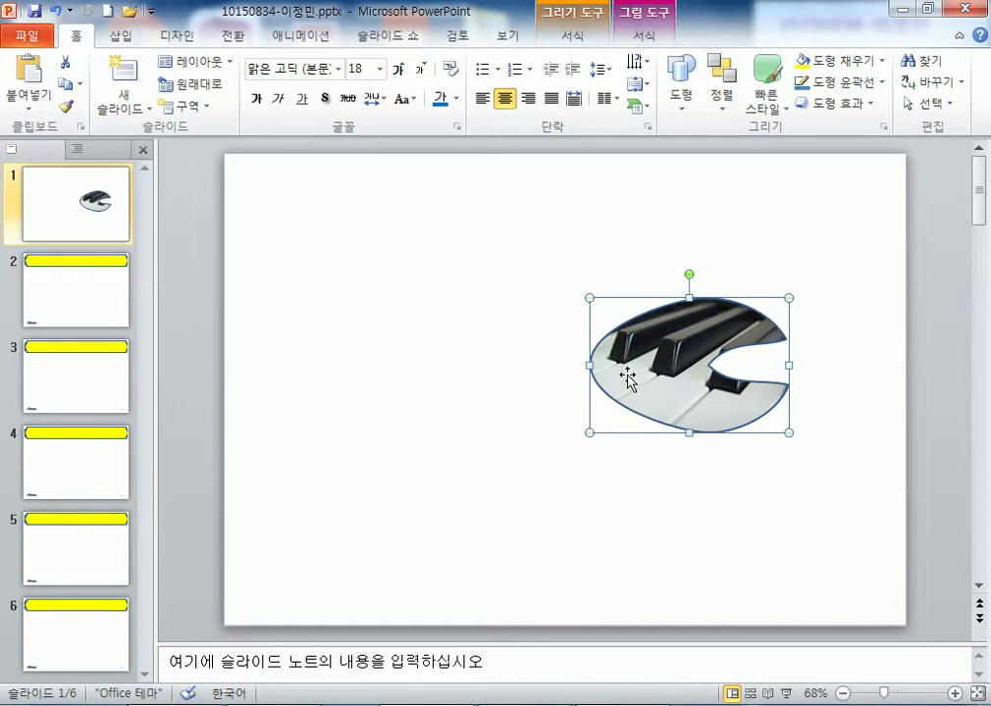
- Give the piano shape 5 pt soft edges
{"action": "left_click", "coordinate": [642, 37]}
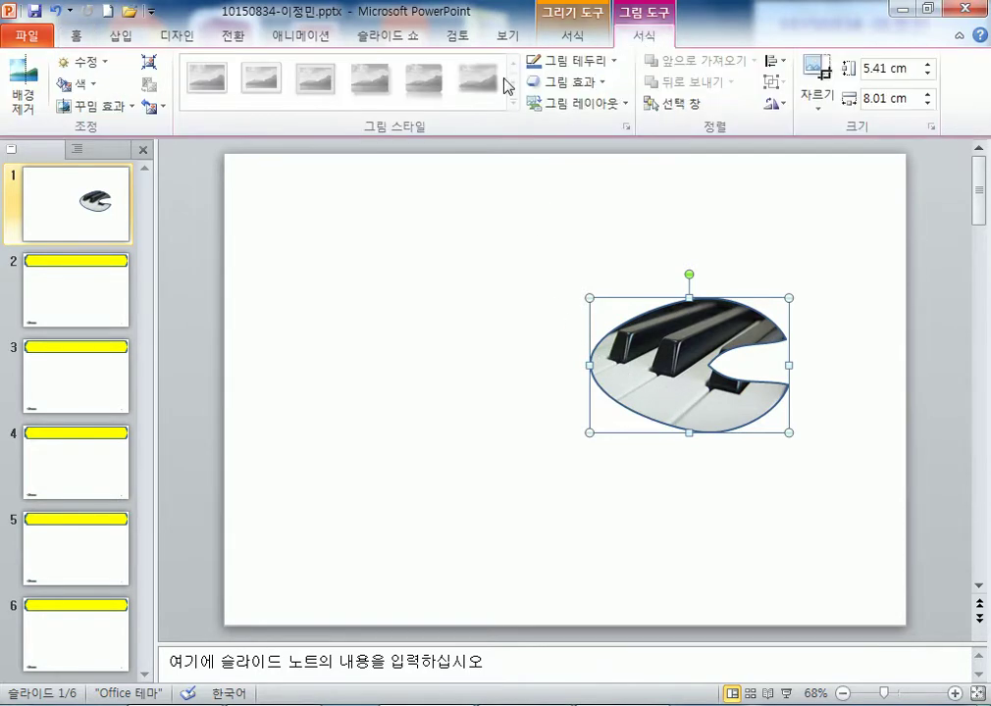
{"action": "left_click", "coordinate": [574, 37]}
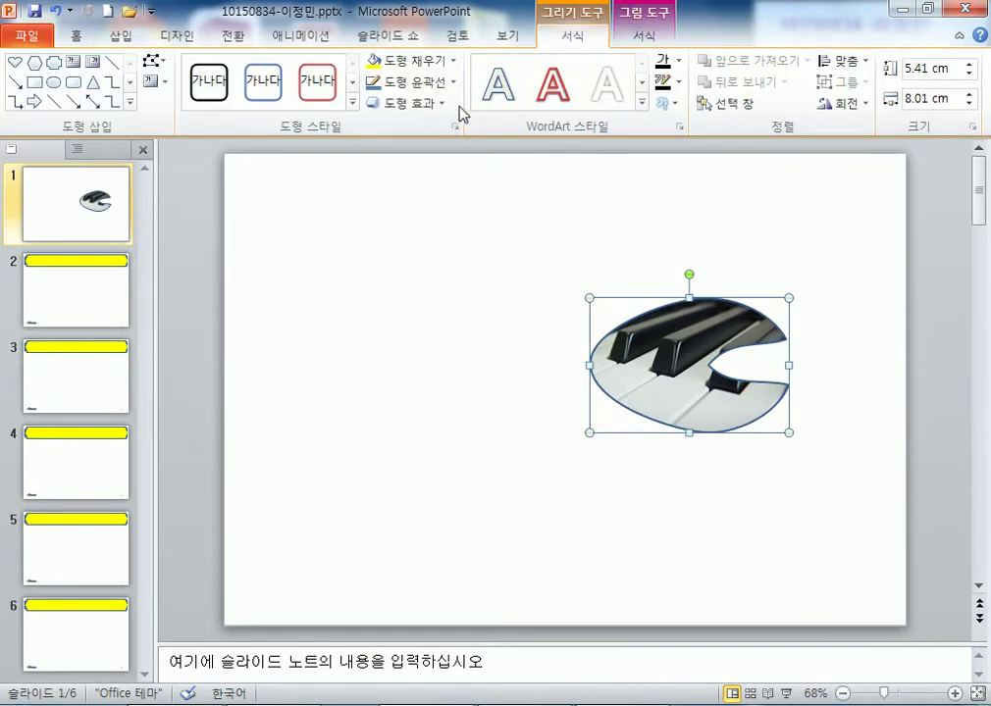
{"action": "left_click", "coordinate": [432, 103]}
{"action": "mouse_move", "coordinate": [427, 314]}
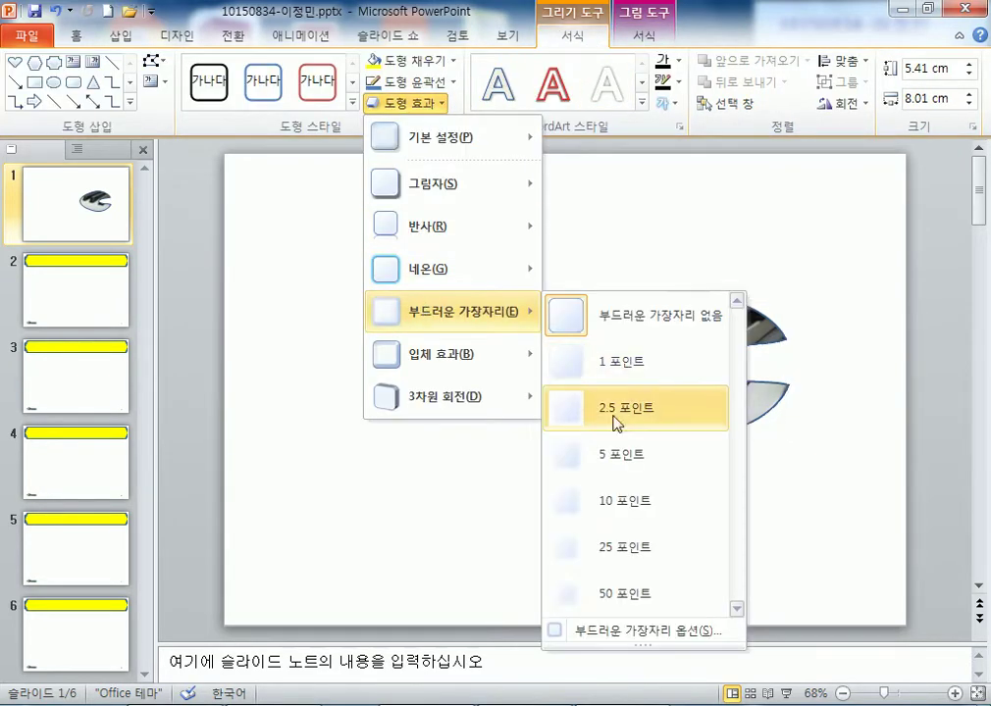
{"action": "left_click", "coordinate": [620, 457]}
- Duplicate the piano shape to the left and rotate the copy roughly upside down
{"action": "left_click_drag", "start_coordinate": [693, 406], "coordinate": [430, 406]}
{"action": "left_click_drag", "start_coordinate": [427, 269], "coordinate": [418, 517]}
{"action": "left_click_drag", "start_coordinate": [469, 399], "coordinate": [495, 390]}
- Shrink the original piano shape and arrange the two shapes as a pair
{"action": "left_click", "coordinate": [714, 306]}
{"action": "left_click_drag", "start_coordinate": [788, 299], "coordinate": [724, 344]}
{"action": "left_click", "coordinate": [693, 412]}
{"action": "left_click_drag", "start_coordinate": [692, 412], "coordinate": [668, 416]}
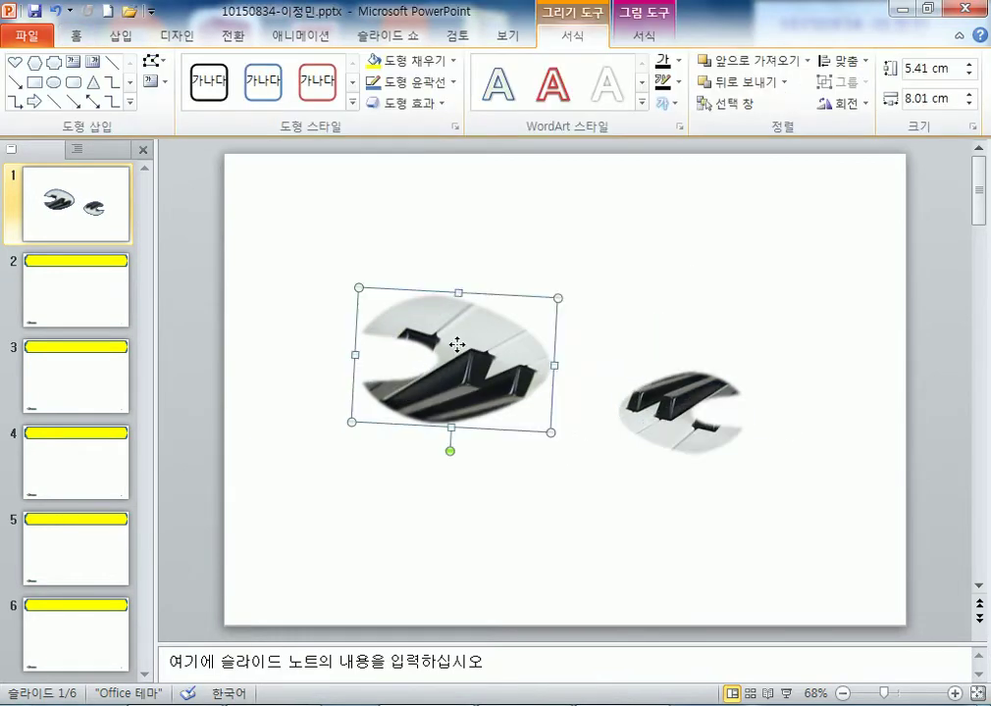
{"action": "left_click_drag", "start_coordinate": [453, 343], "coordinate": [541, 328]}
{"action": "left_click", "coordinate": [713, 481]}
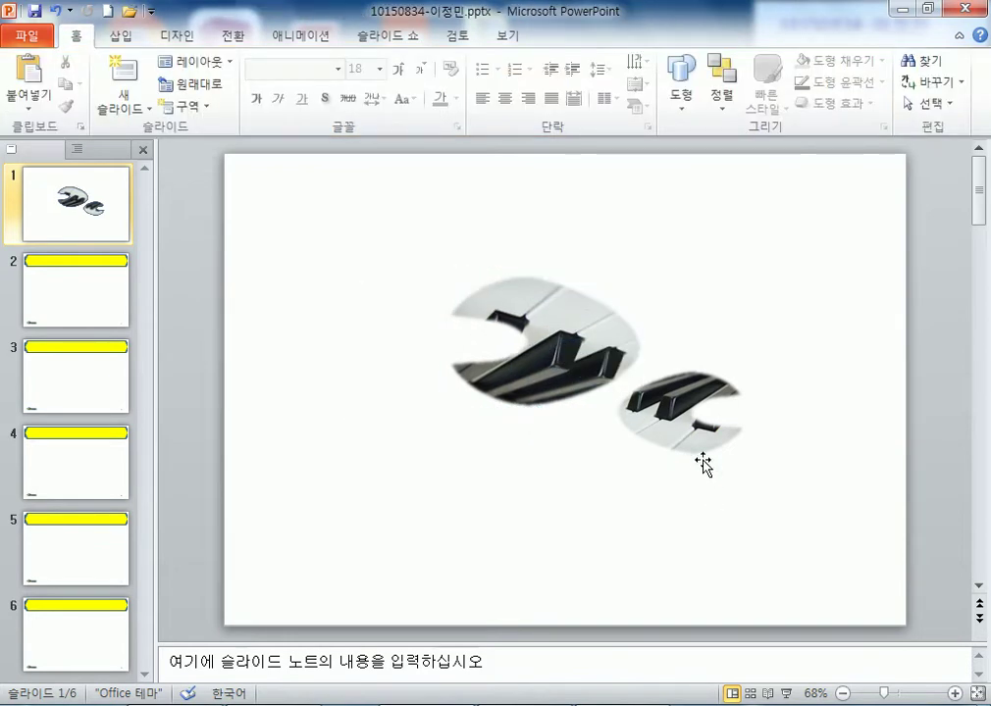
{"action": "left_click_drag", "start_coordinate": [583, 397], "coordinate": [551, 413]}
{"action": "left_click", "coordinate": [655, 428]}
{"action": "left_click_drag", "start_coordinate": [654, 429], "coordinate": [637, 420]}
{"action": "left_click", "coordinate": [667, 523]}
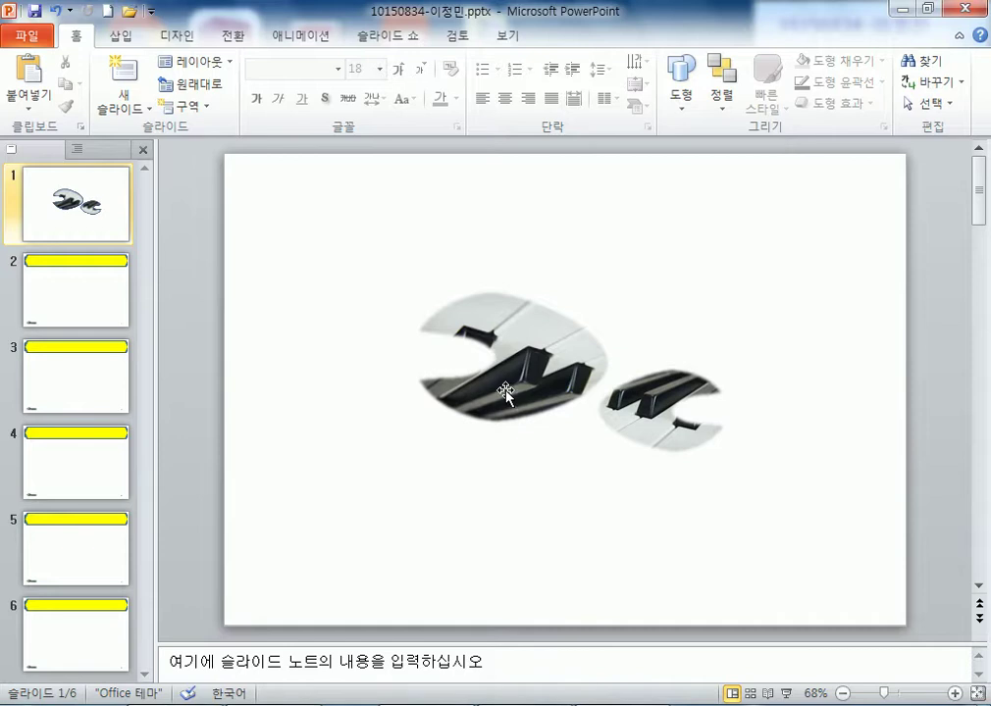
- Move the larger piano shape to the lower centre and change it to a rectangle
{"action": "left_click_drag", "start_coordinate": [509, 384], "coordinate": [583, 549]}
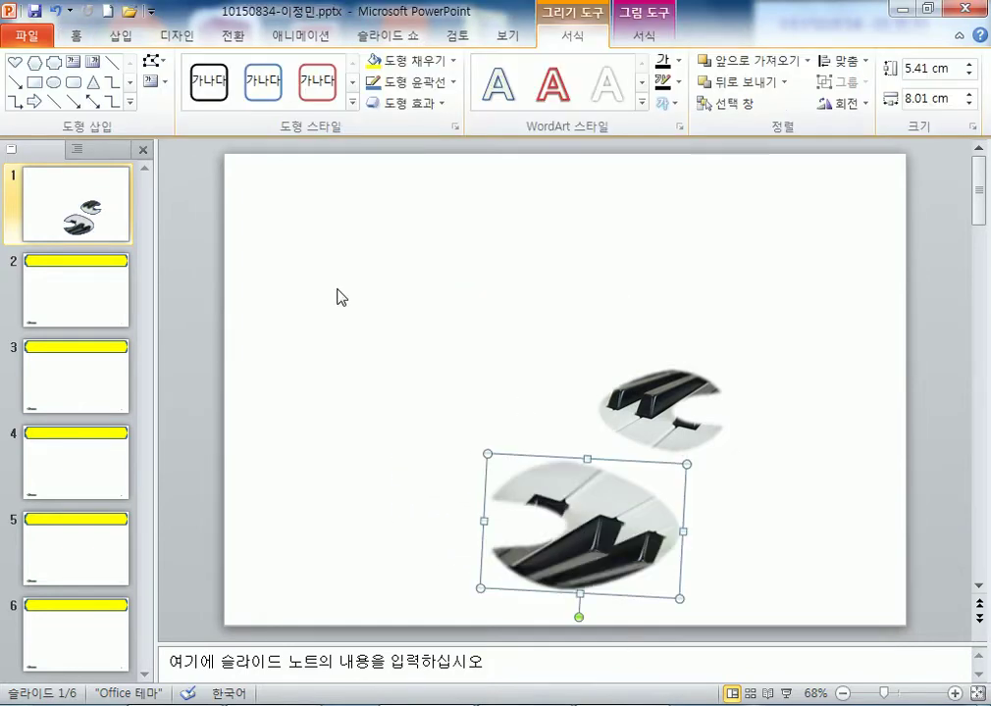
{"action": "left_click", "coordinate": [155, 63]}
{"action": "mouse_move", "coordinate": [173, 95]}
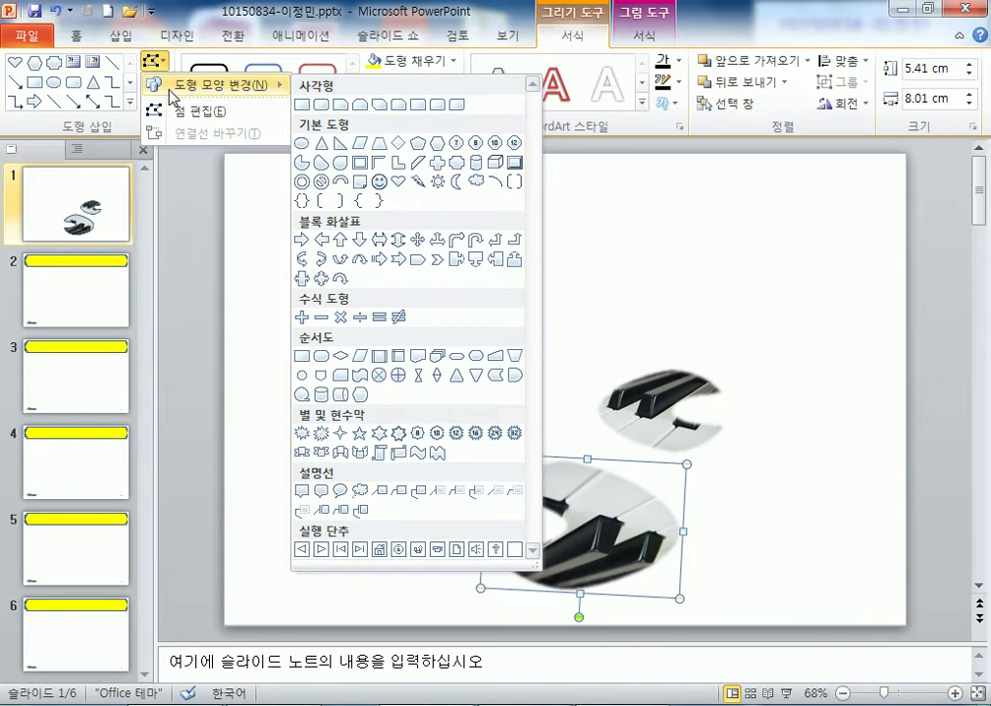
{"action": "left_click", "coordinate": [301, 104]}
{"action": "left_click", "coordinate": [360, 228]}
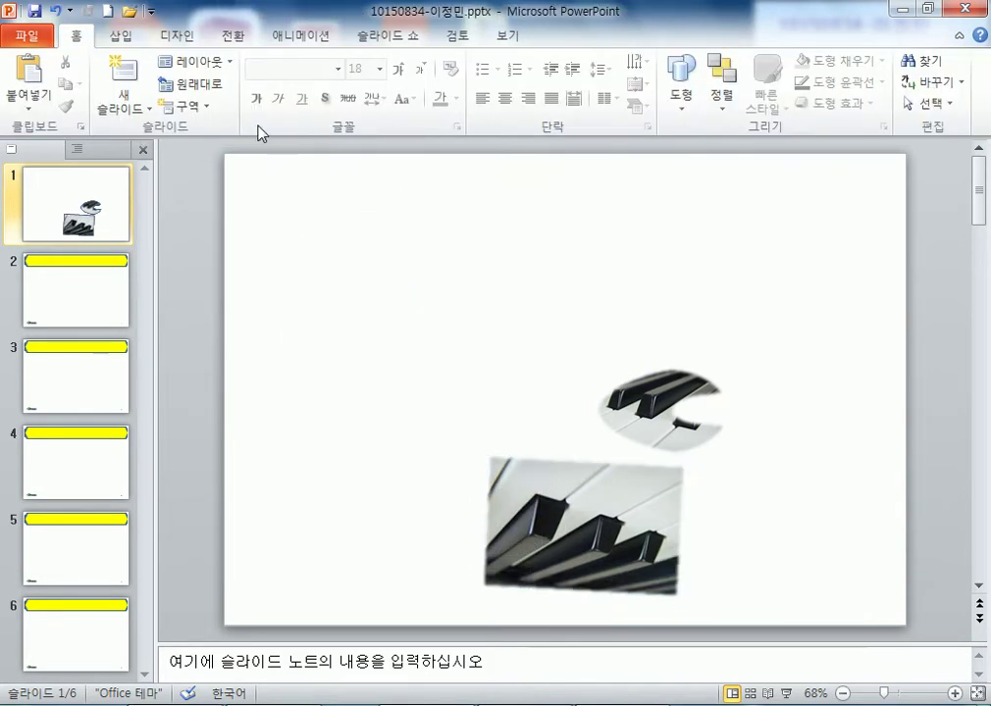
- Bring up the Shapes gallery on the Insert tab
{"action": "left_click", "coordinate": [185, 63]}
{"action": "left_click", "coordinate": [119, 36]}
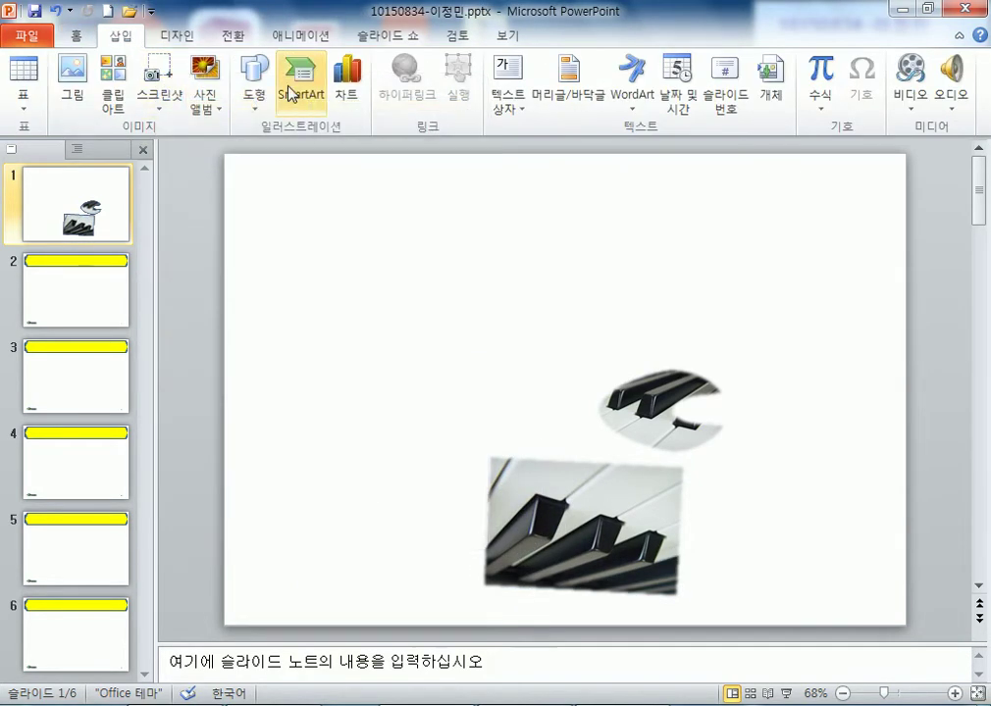
{"action": "left_click", "coordinate": [267, 106]}
- Draw a practice rectangle near the upper left and start editing its points
{"action": "left_click", "coordinate": [246, 244]}
{"action": "left_click_drag", "start_coordinate": [327, 226], "coordinate": [476, 375]}
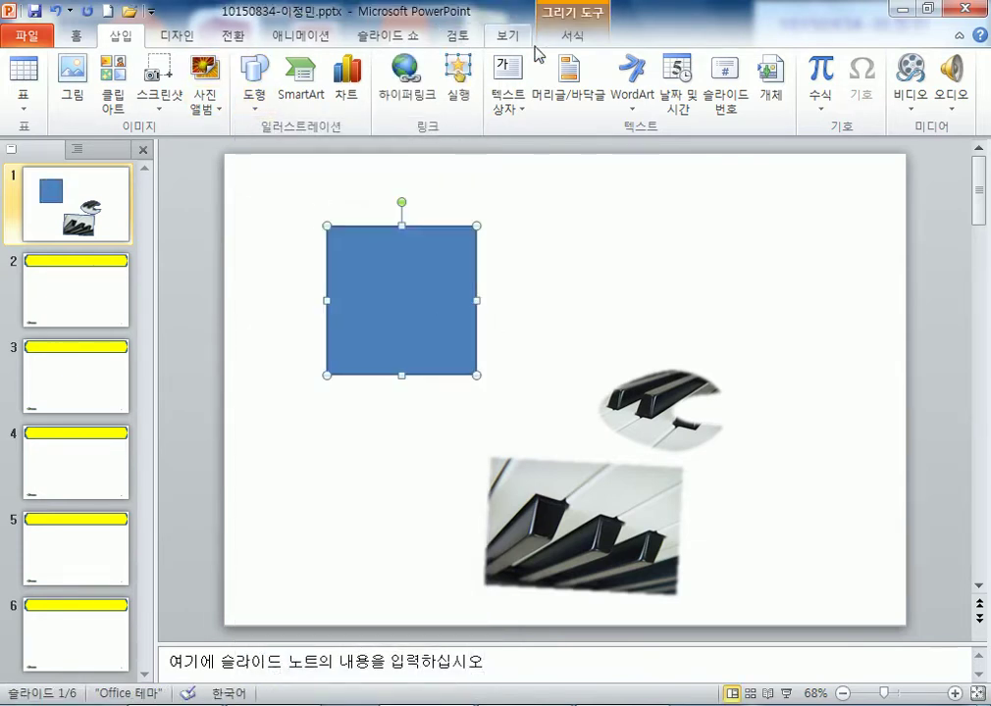
{"action": "left_click", "coordinate": [572, 38]}
{"action": "left_click", "coordinate": [152, 63]}
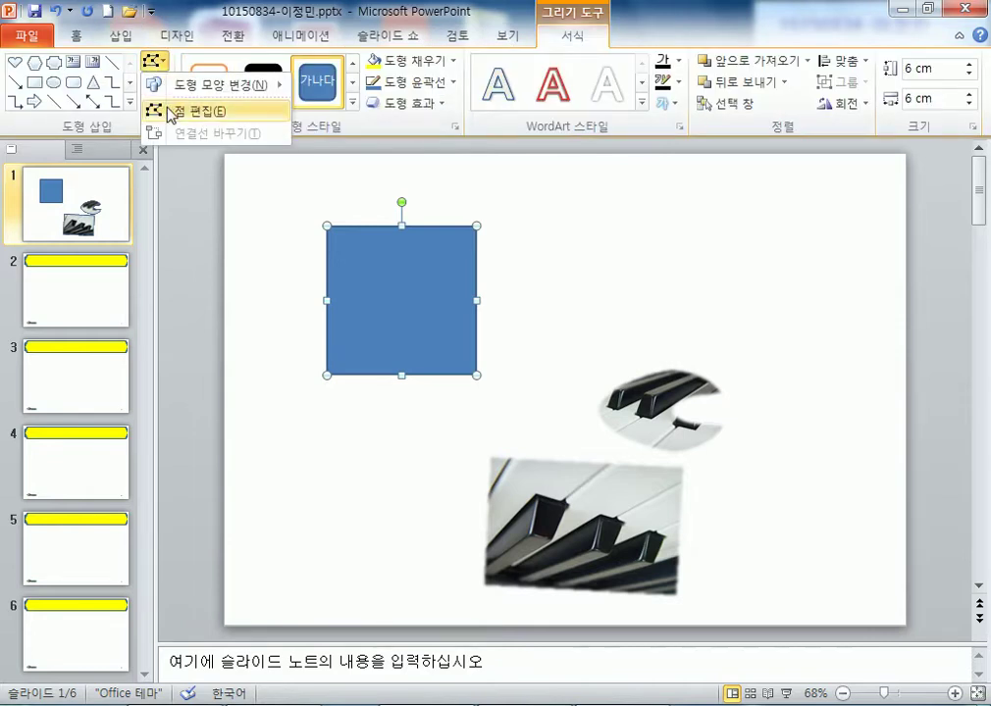
{"action": "left_click", "coordinate": [162, 108]}
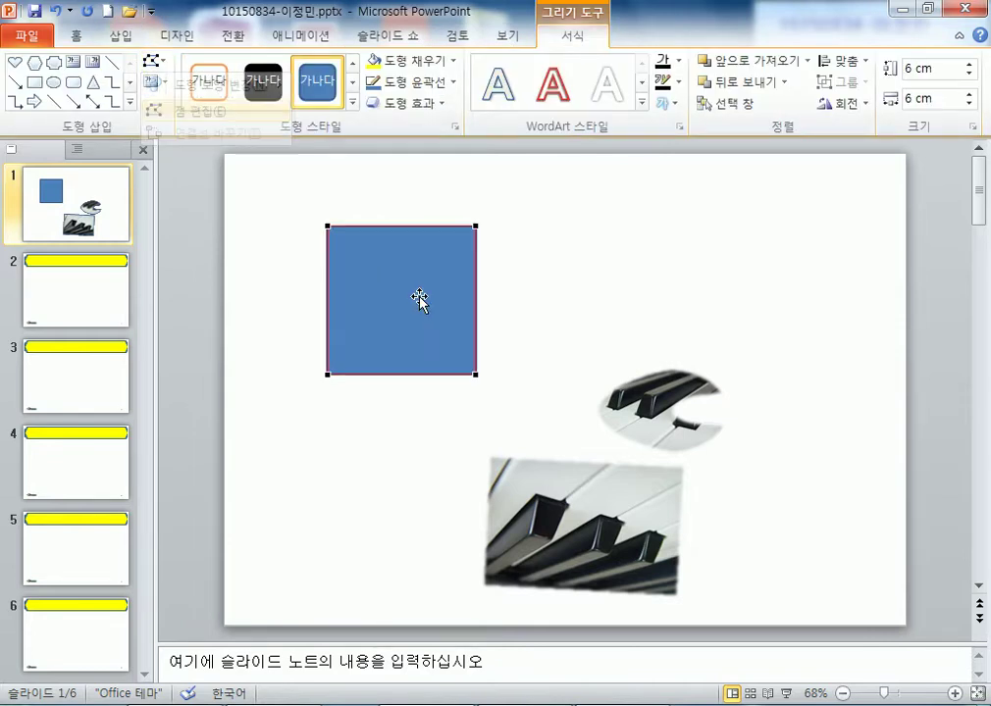
- Add edit points to the middle of the rectangle's left, right, top and bottom edges
{"action": "right_click", "coordinate": [328, 298]}
{"action": "left_click", "coordinate": [370, 314]}
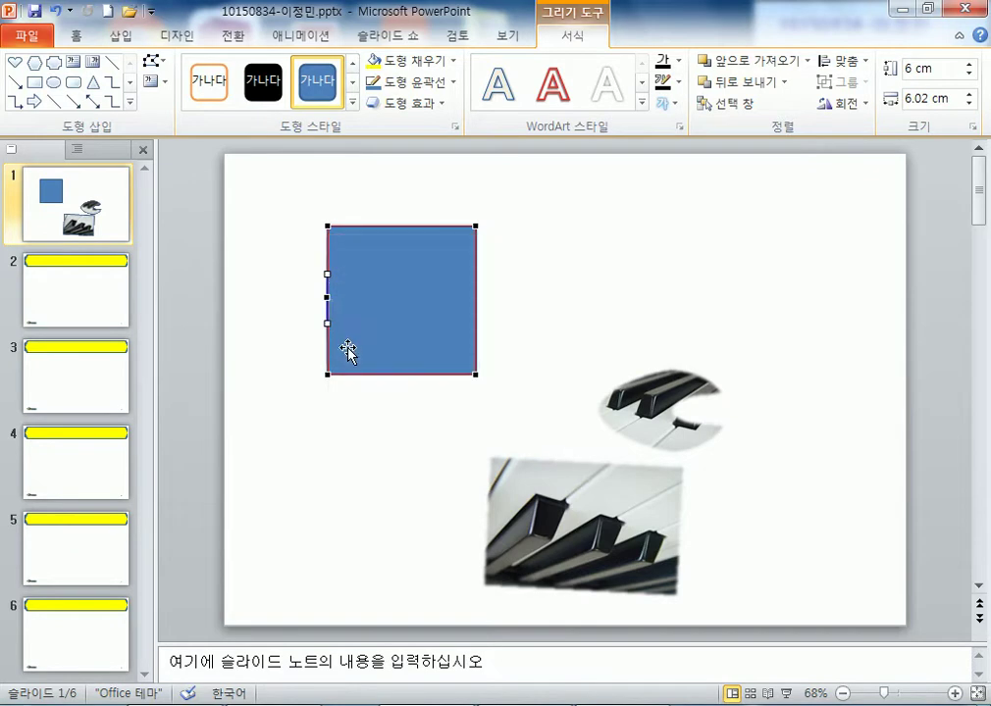
{"action": "right_click", "coordinate": [475, 296]}
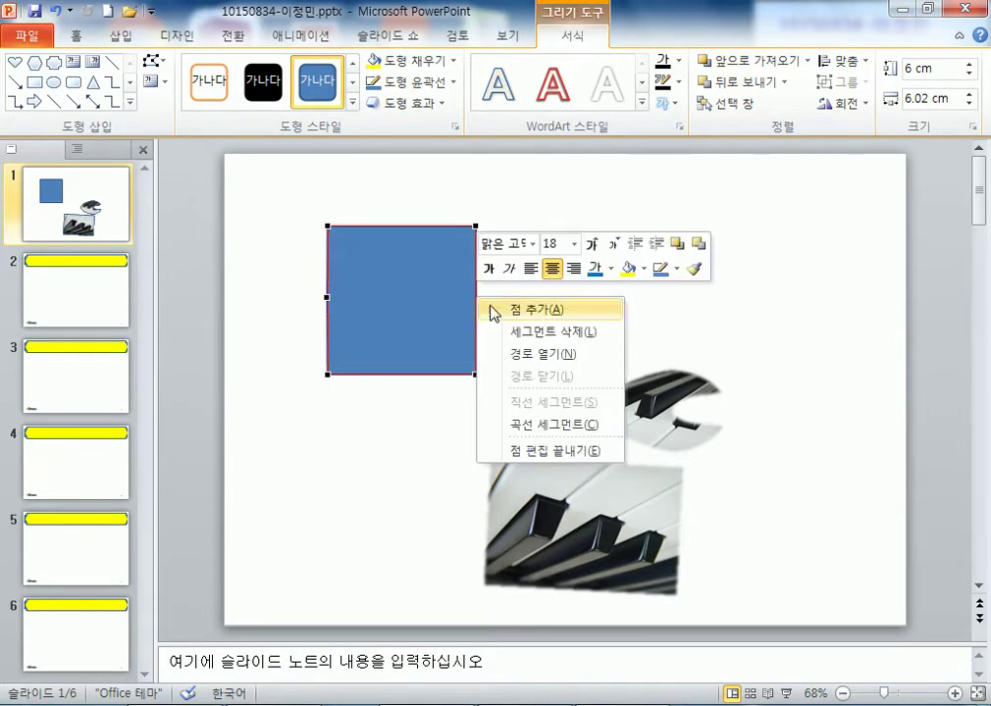
{"action": "left_click", "coordinate": [495, 312]}
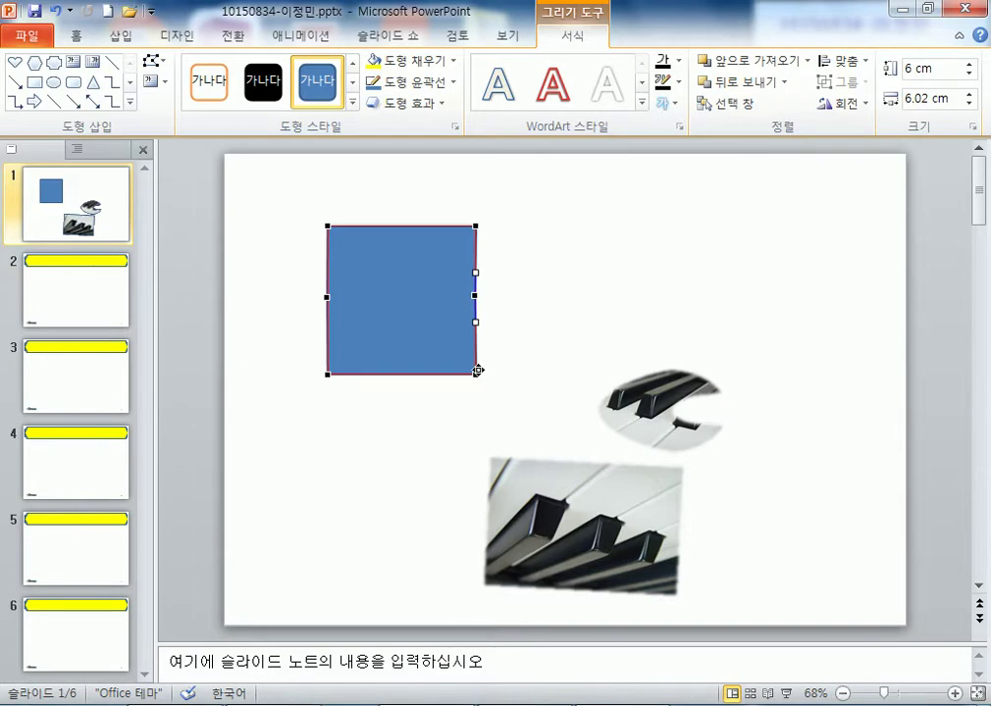
{"action": "left_click_drag", "start_coordinate": [476, 228], "coordinate": [539, 238]}
{"action": "key", "text": "ctrl+z"}
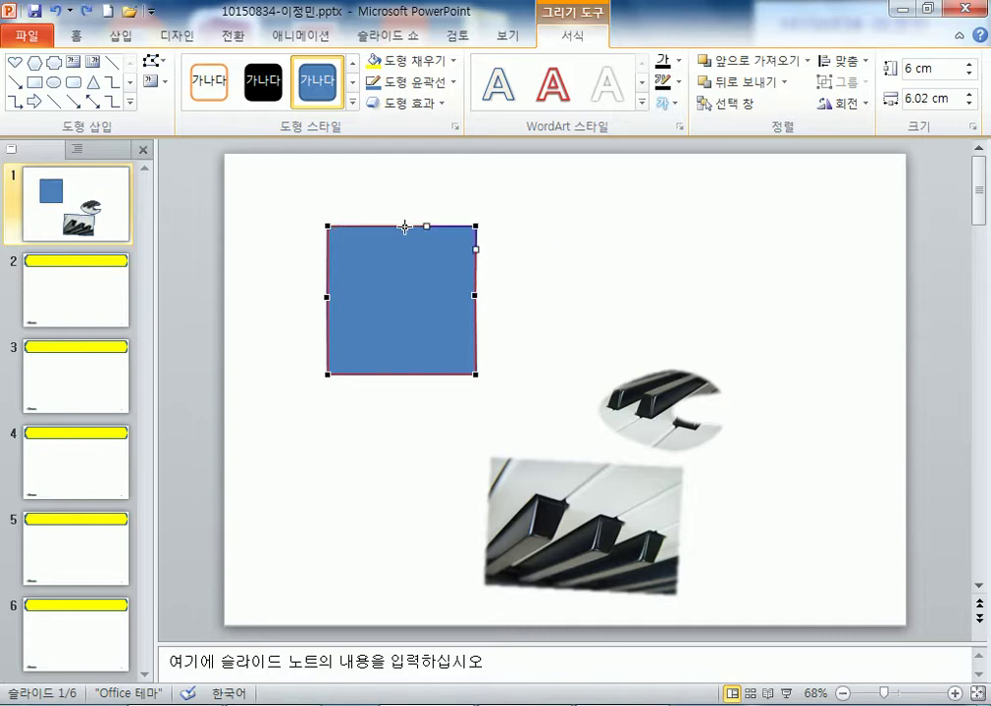
{"action": "right_click", "coordinate": [404, 228]}
{"action": "left_click", "coordinate": [442, 242]}
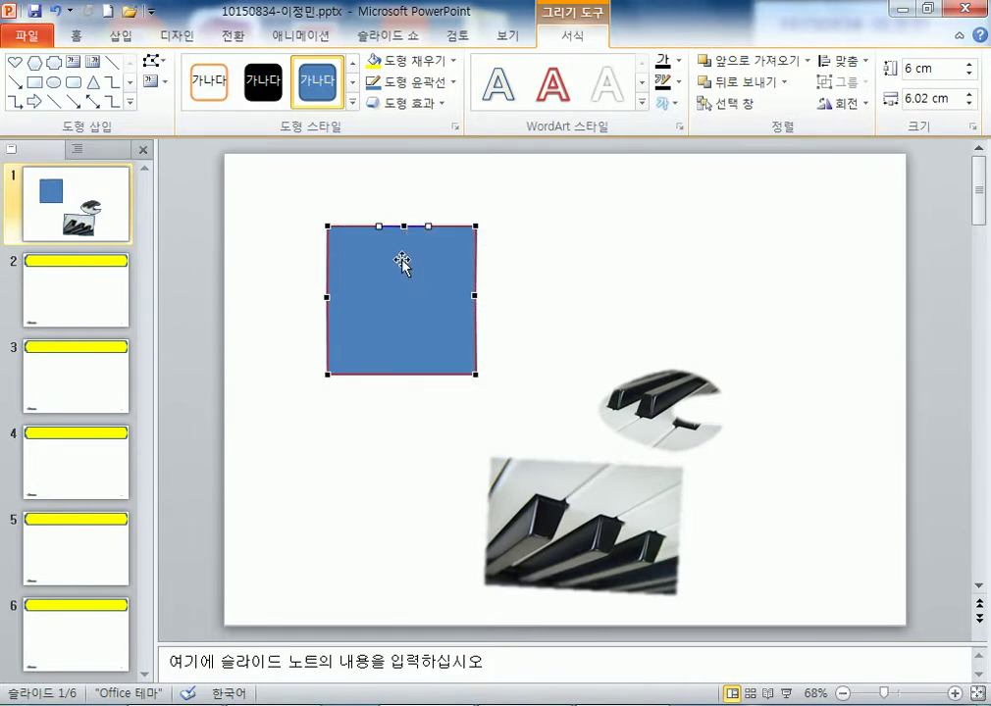
{"action": "right_click", "coordinate": [404, 374]}
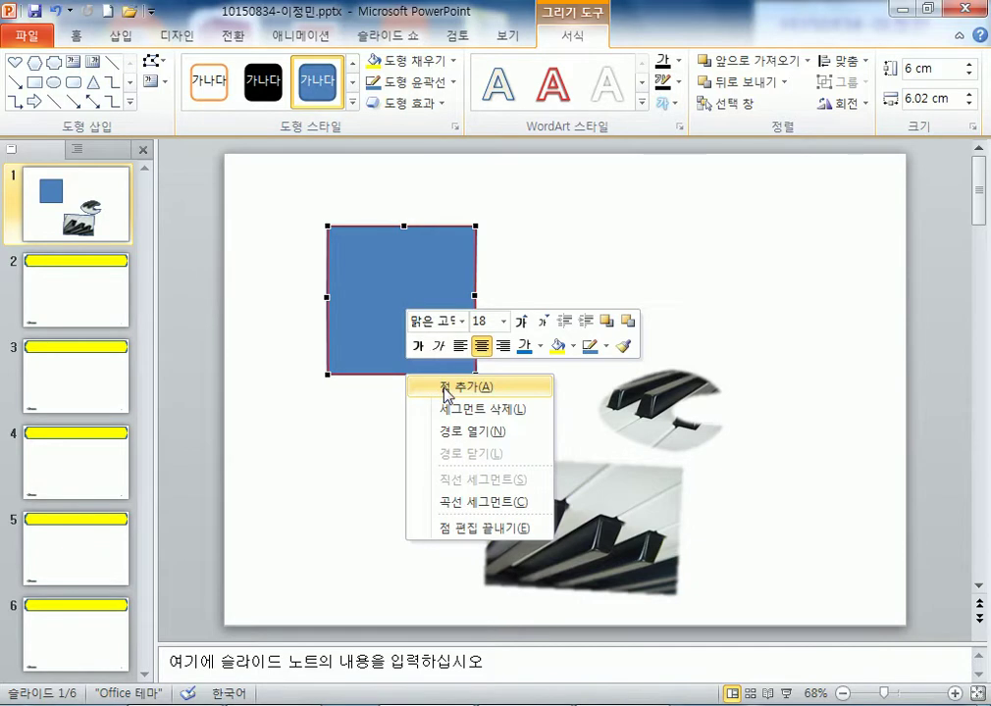
{"action": "left_click", "coordinate": [446, 383]}
- Drag the rectangle's points into a notched shape with a widened left side
{"action": "left_click_drag", "start_coordinate": [475, 296], "coordinate": [443, 297]}
{"action": "left_click_drag", "start_coordinate": [473, 229], "coordinate": [509, 242]}
{"action": "left_click_drag", "start_coordinate": [475, 377], "coordinate": [505, 340]}
{"action": "left_click_drag", "start_coordinate": [328, 224], "coordinate": [347, 239]}
{"action": "left_click_drag", "start_coordinate": [330, 374], "coordinate": [347, 347]}
{"action": "left_click_drag", "start_coordinate": [326, 296], "coordinate": [300, 296]}
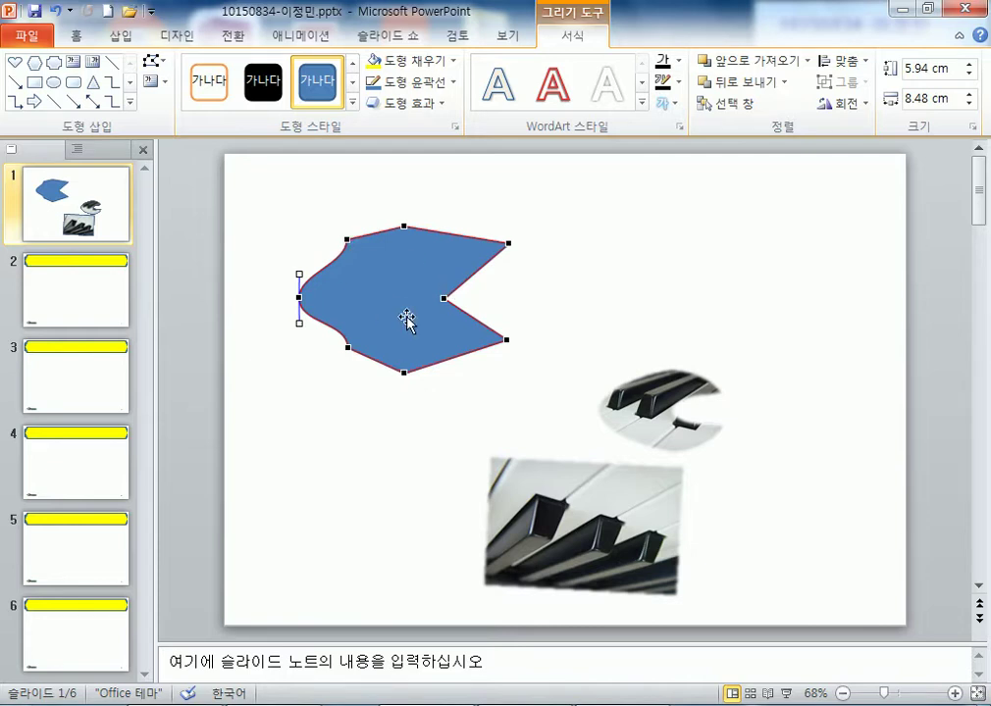
- Discard the practice shape and move the larger piano shape up toward the upper left
{"action": "key", "text": "Delete"}
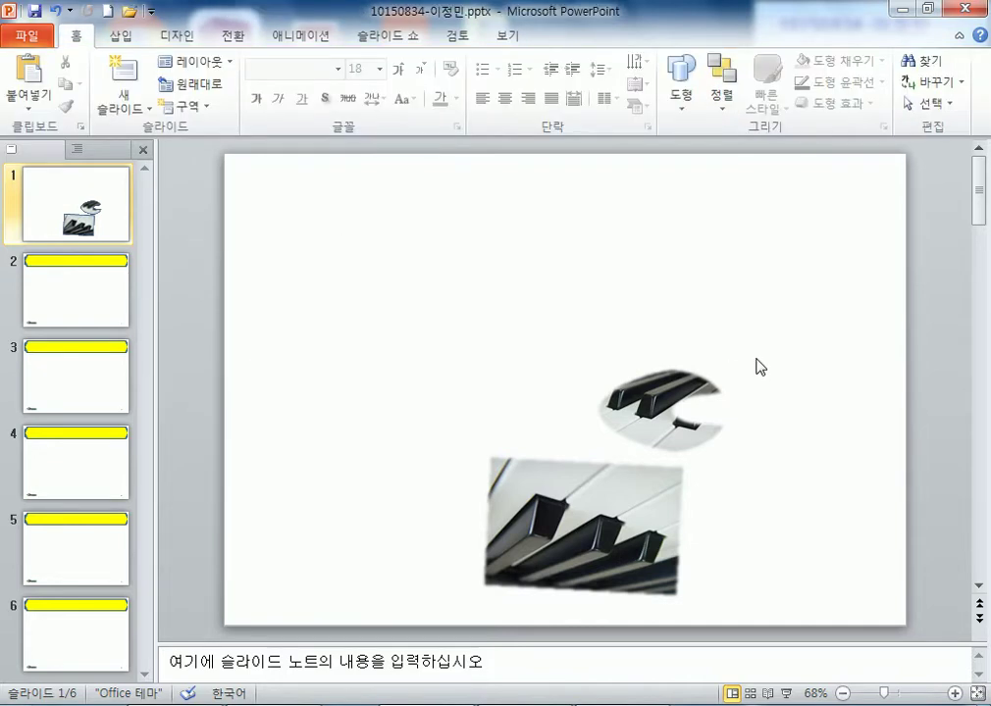
{"action": "left_click", "coordinate": [613, 505]}
{"action": "key", "text": "ctrl+z"}
{"action": "key", "text": "ctrl+z"}
{"action": "key", "text": "ctrl+z"}
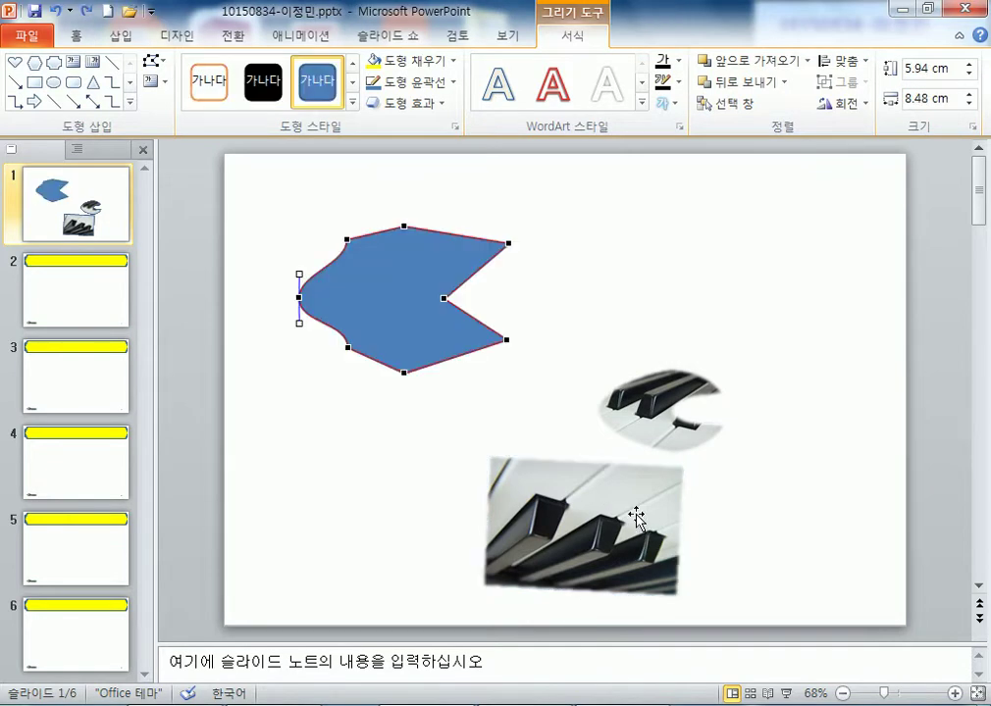
{"action": "key", "text": "ctrl+z"}
{"action": "key", "text": "ctrl+z"}
{"action": "key", "text": "ctrl+z"}
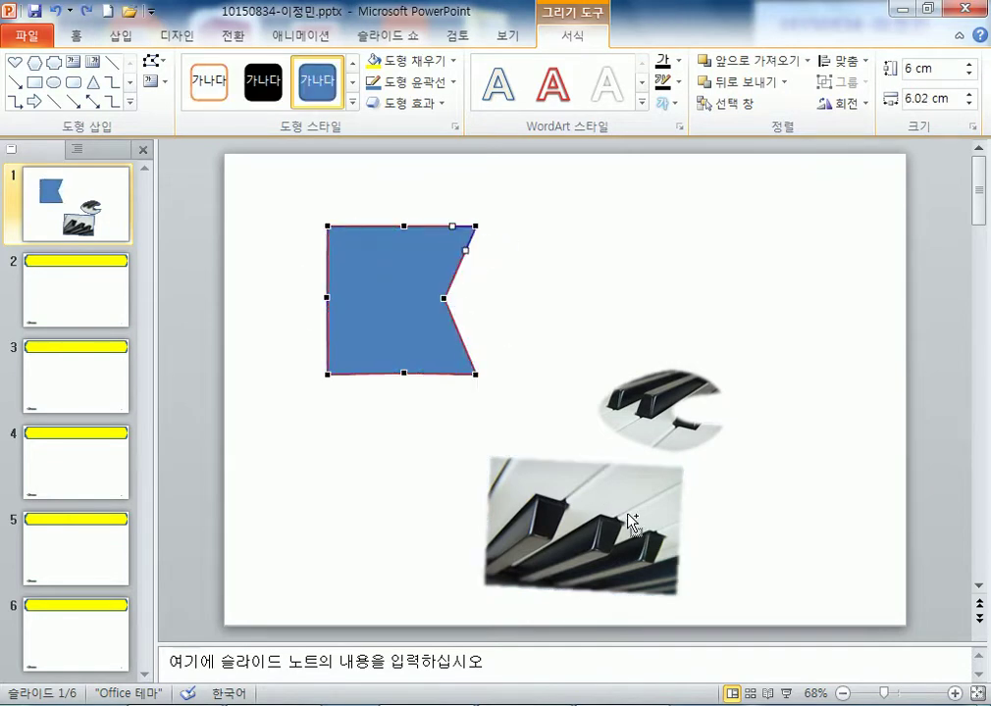
{"action": "key", "text": "ctrl+z"}
{"action": "key", "text": "ctrl+z"}
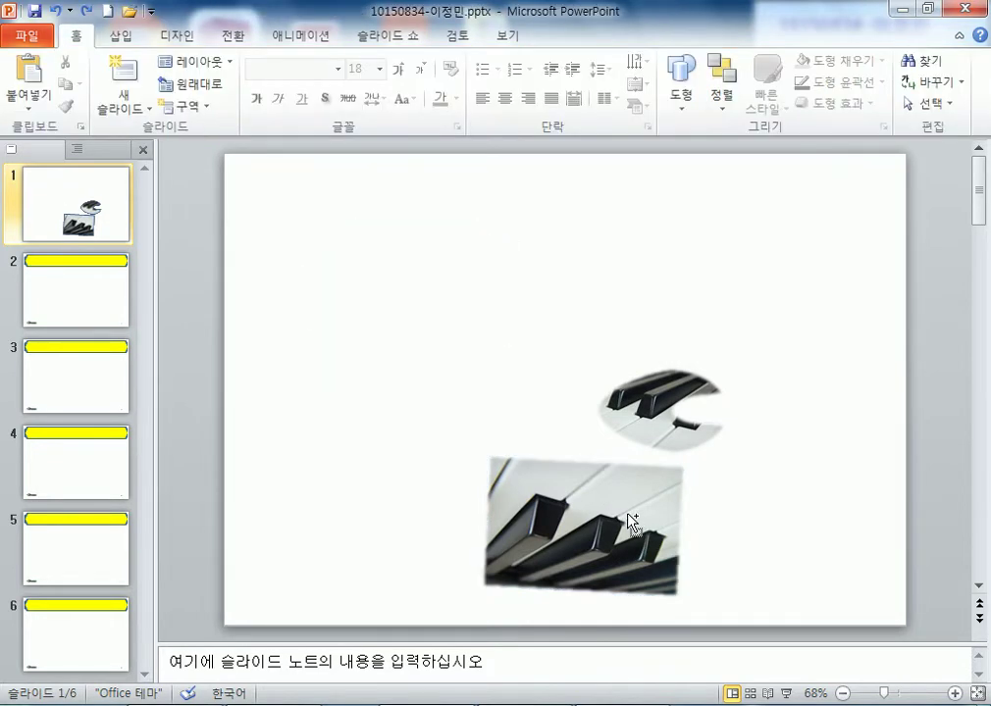
{"action": "left_click_drag", "start_coordinate": [625, 517], "coordinate": [501, 347]}
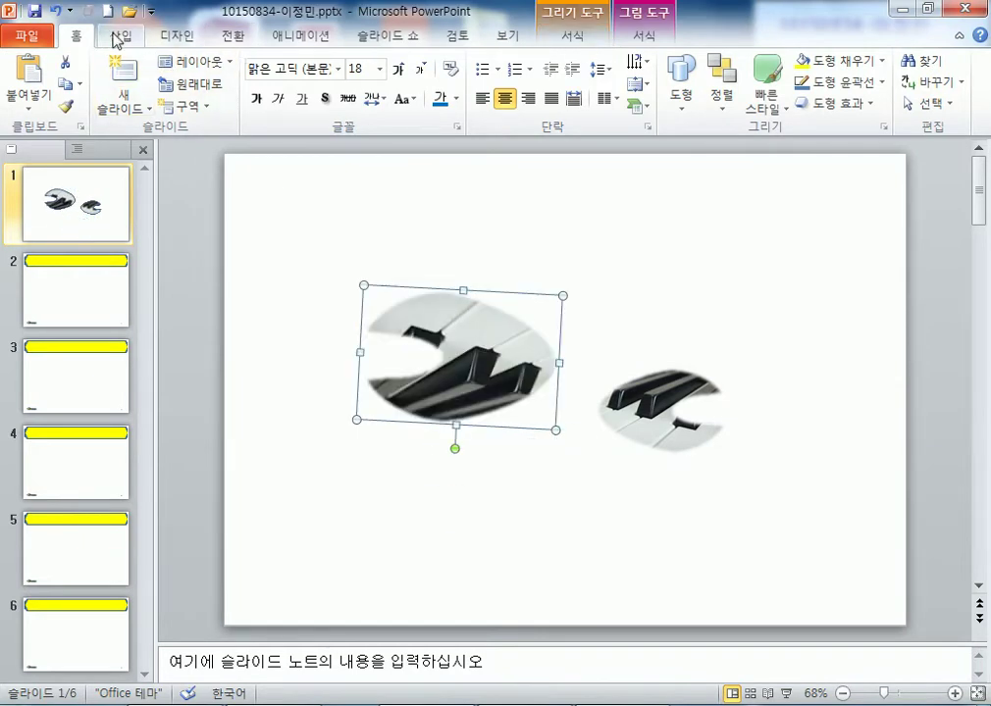
- Draw a test Freeform line on the slide, then delete it
{"action": "left_click", "coordinate": [118, 35]}
{"action": "left_click", "coordinate": [256, 93]}
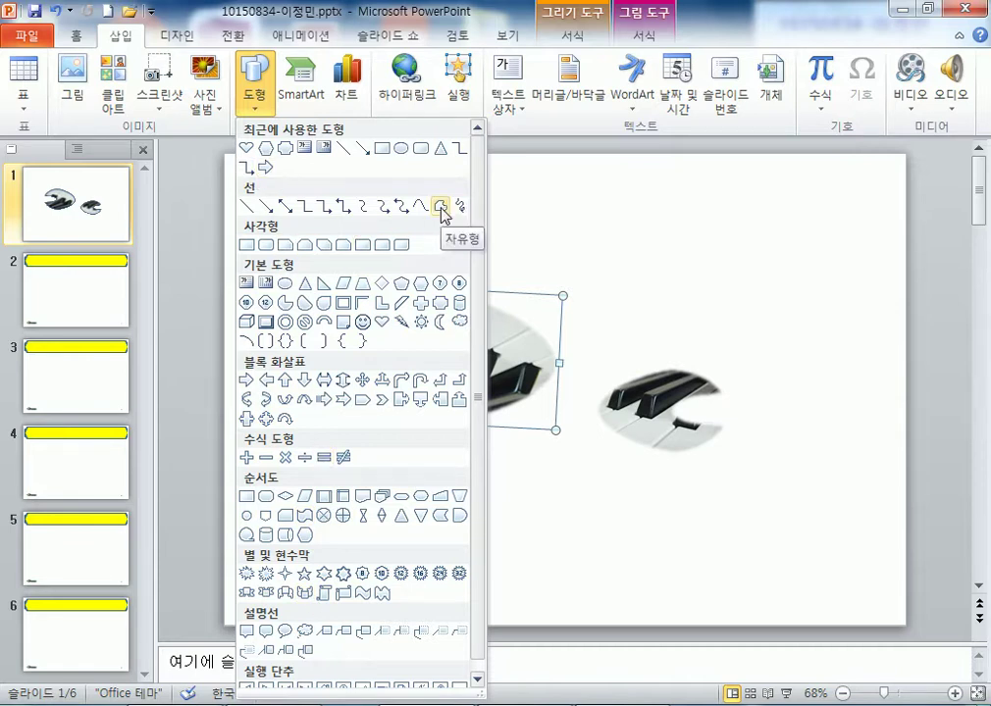
{"action": "left_click", "coordinate": [441, 208]}
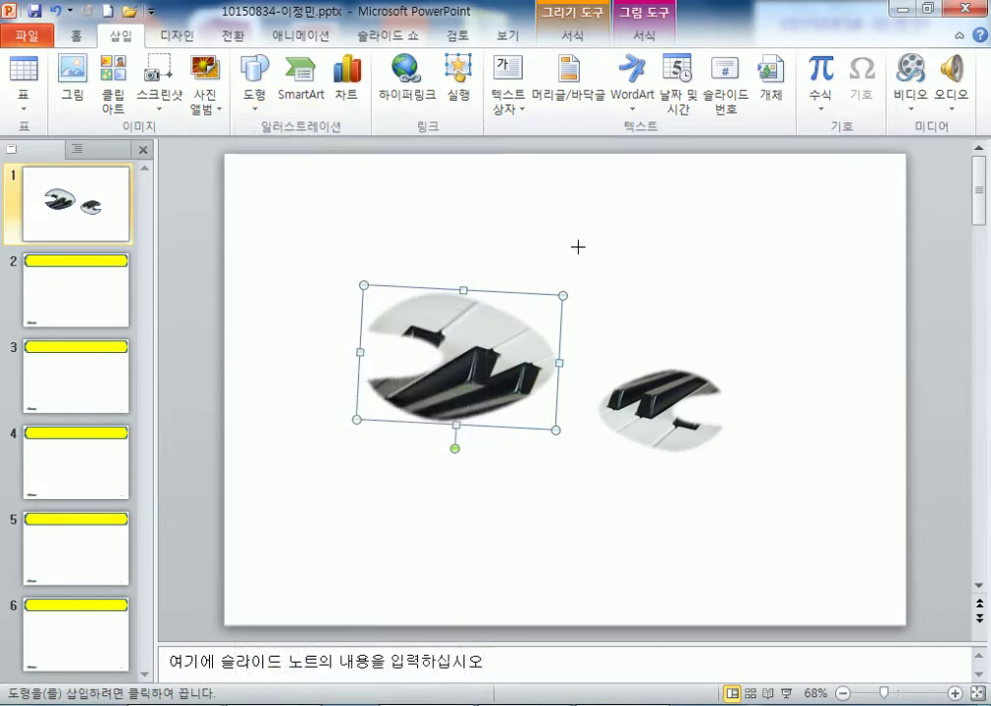
{"action": "left_click", "coordinate": [608, 272]}
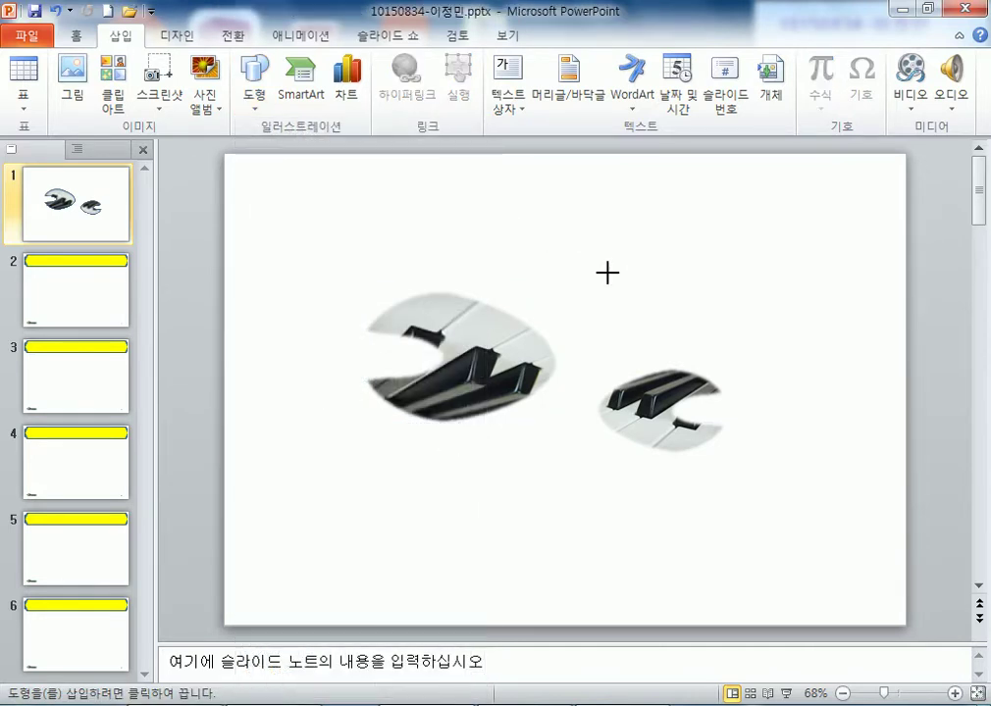
{"action": "left_click", "coordinate": [695, 228]}
{"action": "key", "text": "Escape"}
{"action": "key", "text": "Delete"}
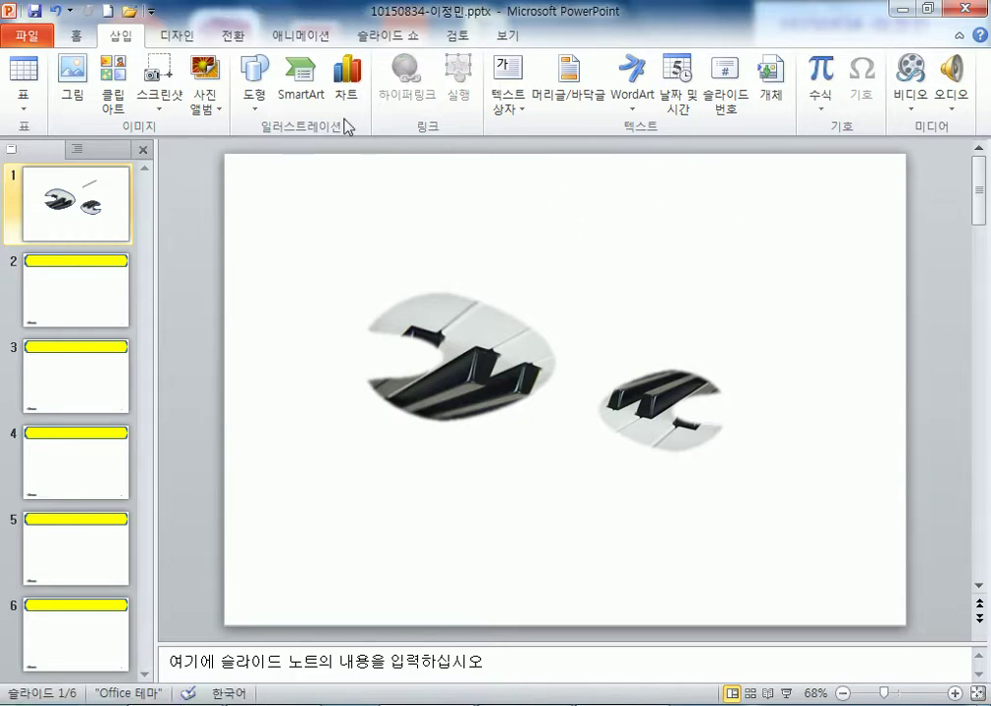
- Sketch a freehand Freeform outline beside the piano shapes
{"action": "left_click", "coordinate": [254, 84]}
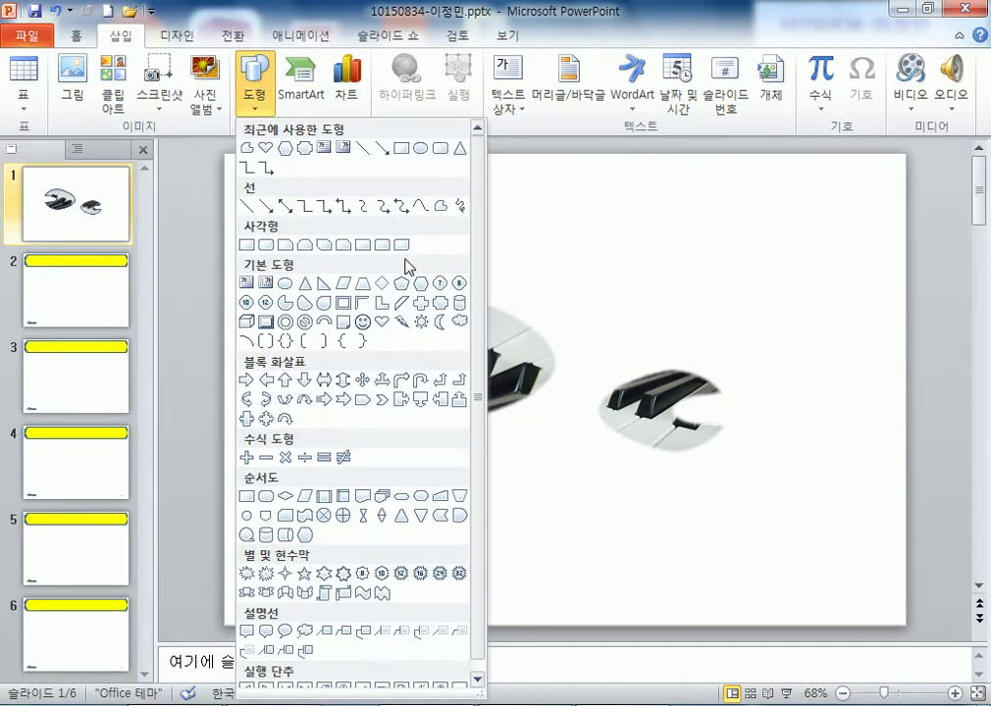
{"action": "left_click", "coordinate": [441, 204]}
{"action": "left_click_drag", "start_coordinate": [571, 289], "coordinate": [687, 249]}
{"action": "mouse_move", "coordinate": [747, 255]}
{"action": "left_mouse_down"}
{"action": "mouse_move", "coordinate": [799, 284]}
{"action": "mouse_move", "coordinate": [711, 310]}
{"action": "mouse_move", "coordinate": [736, 338]}
{"action": "mouse_move", "coordinate": [802, 362]}
{"action": "mouse_move", "coordinate": [757, 381]}
{"action": "mouse_move", "coordinate": [628, 394]}
{"action": "mouse_move", "coordinate": [580, 338]}
{"action": "mouse_move", "coordinate": [537, 317]}
{"action": "mouse_move", "coordinate": [585, 287]}
{"action": "mouse_move", "coordinate": [621, 322]}
{"action": "mouse_move", "coordinate": [615, 294]}
{"action": "mouse_move", "coordinate": [633, 260]}
{"action": "left_mouse_up"}
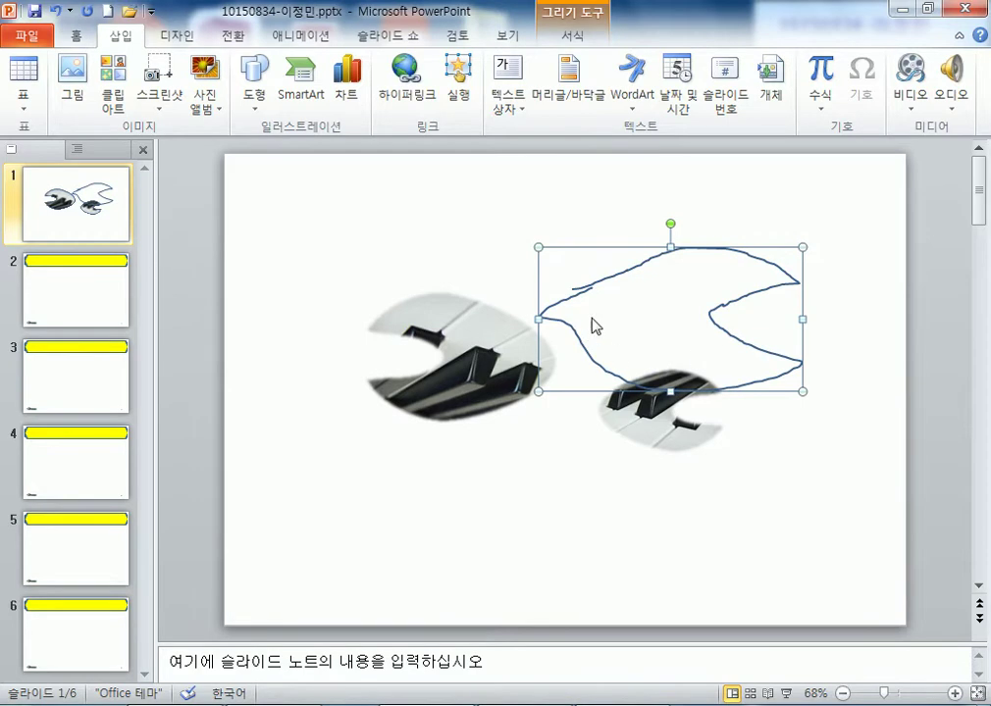
- Delete the freehand outline and move both piano shapes toward the slide centre
{"action": "left_click_drag", "start_coordinate": [676, 417], "coordinate": [675, 480]}
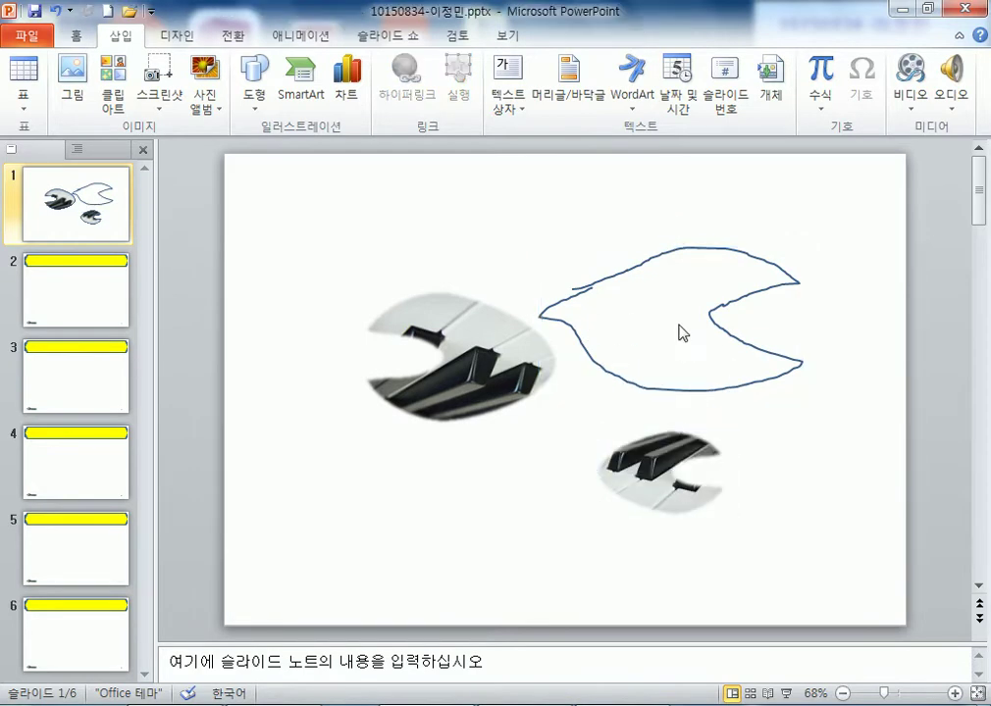
{"action": "left_click_drag", "start_coordinate": [712, 305], "coordinate": [738, 296]}
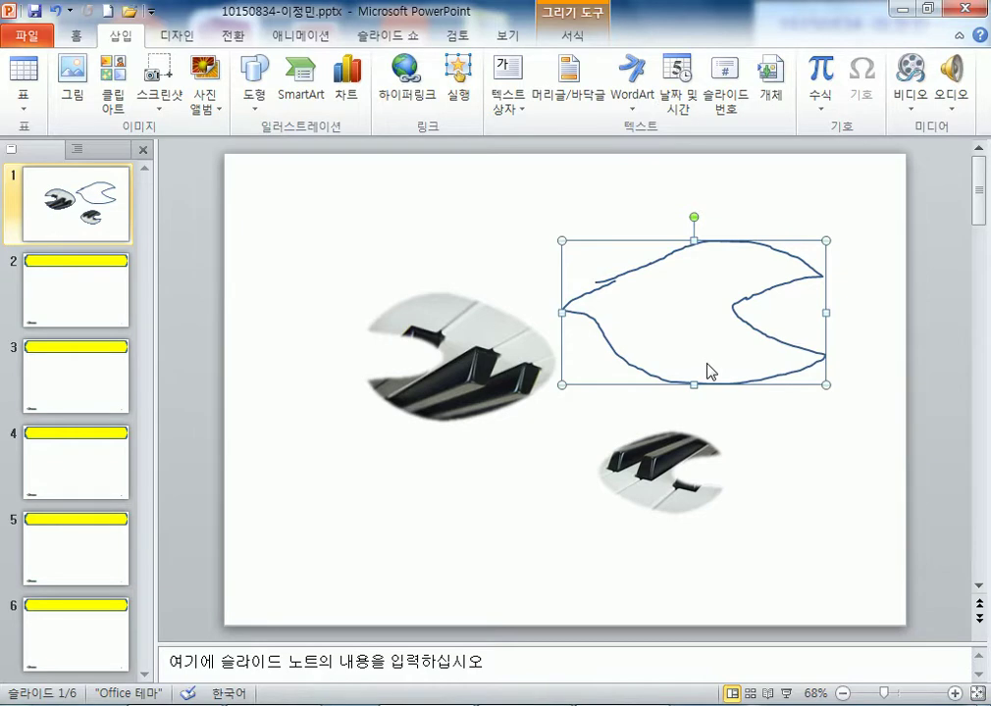
{"action": "key", "text": "Delete"}
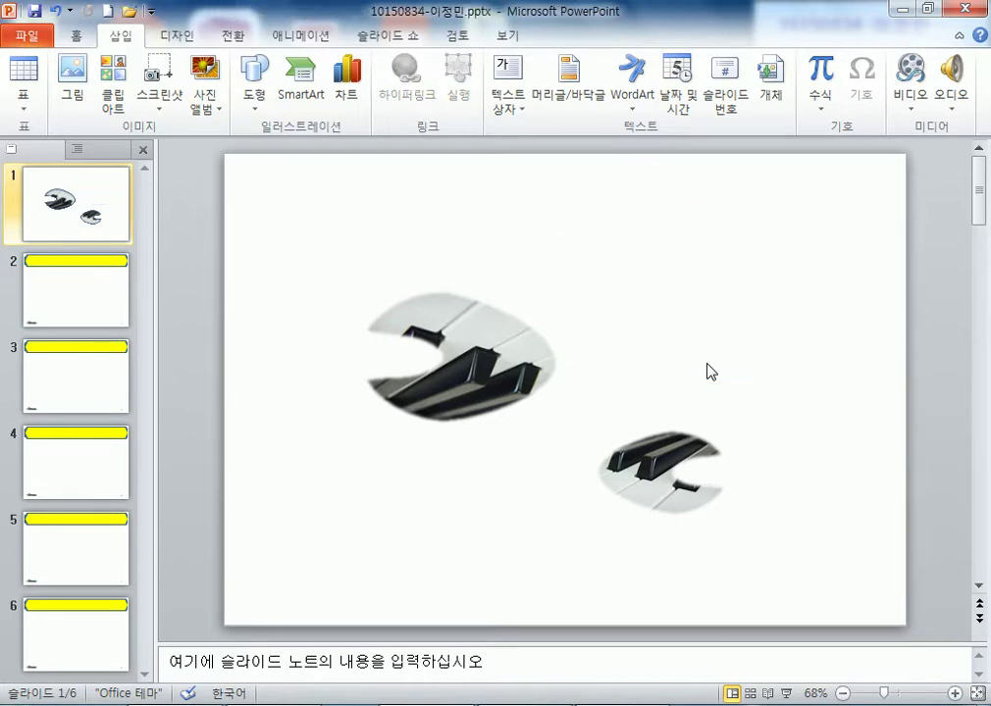
{"action": "left_click_drag", "start_coordinate": [691, 444], "coordinate": [677, 374]}
{"action": "left_click_drag", "start_coordinate": [451, 359], "coordinate": [524, 343]}
- Select the small piano shape, then deselect it to leave both shapes in place
{"action": "left_click", "coordinate": [591, 402]}
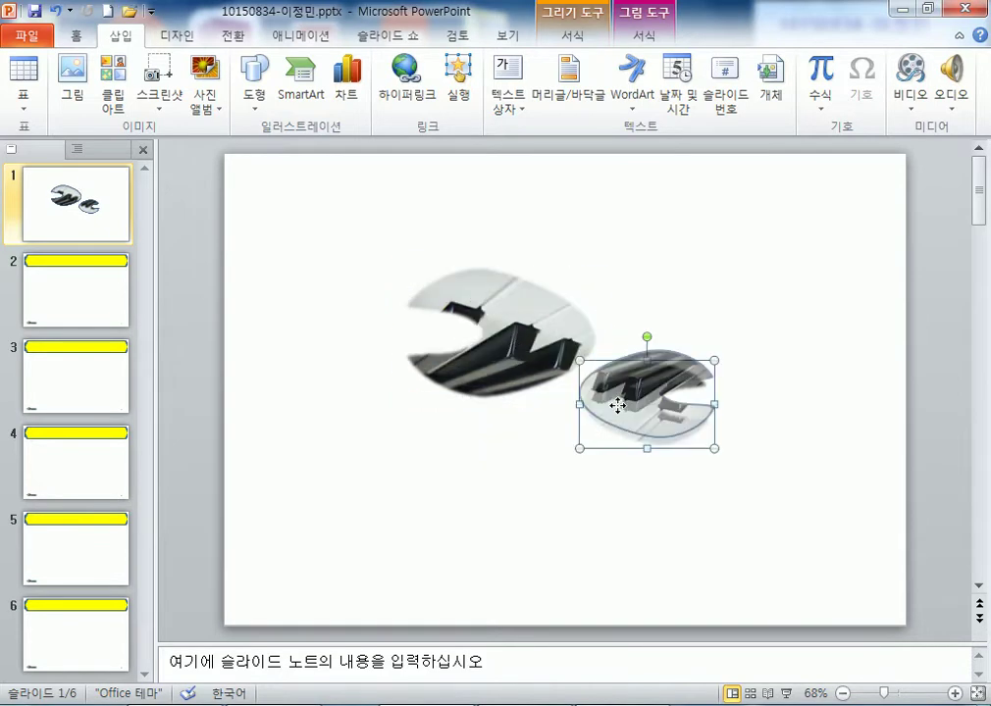
{"action": "left_click", "coordinate": [413, 469]}
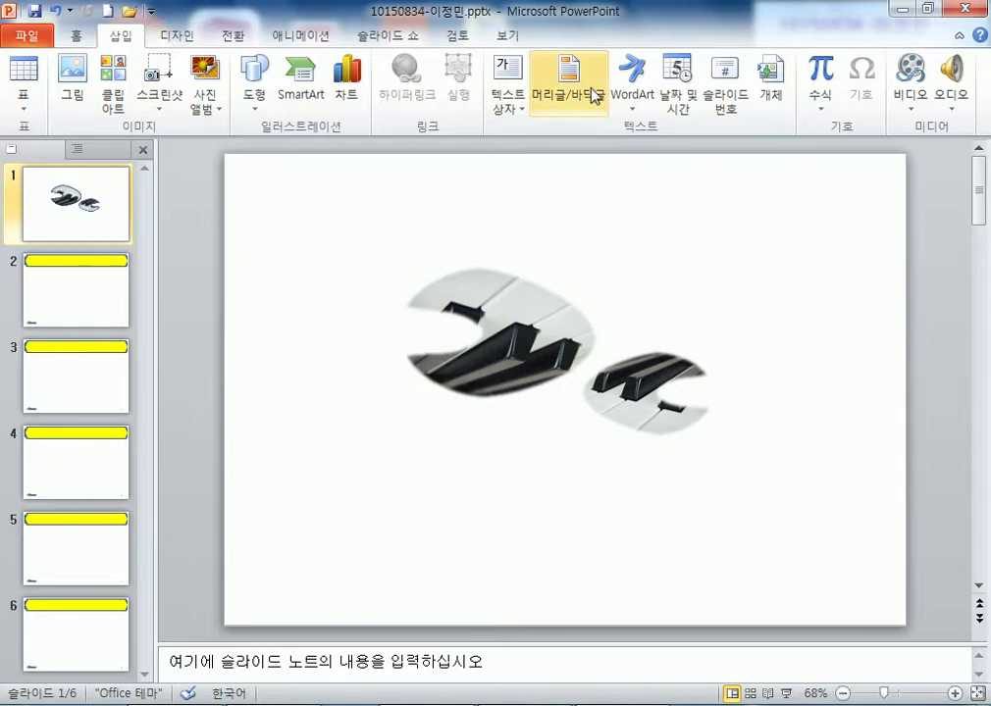
- Insert first-style WordArt reading 'Alternative Energy' and move it below the piano shapes
{"action": "left_click", "coordinate": [634, 100]}
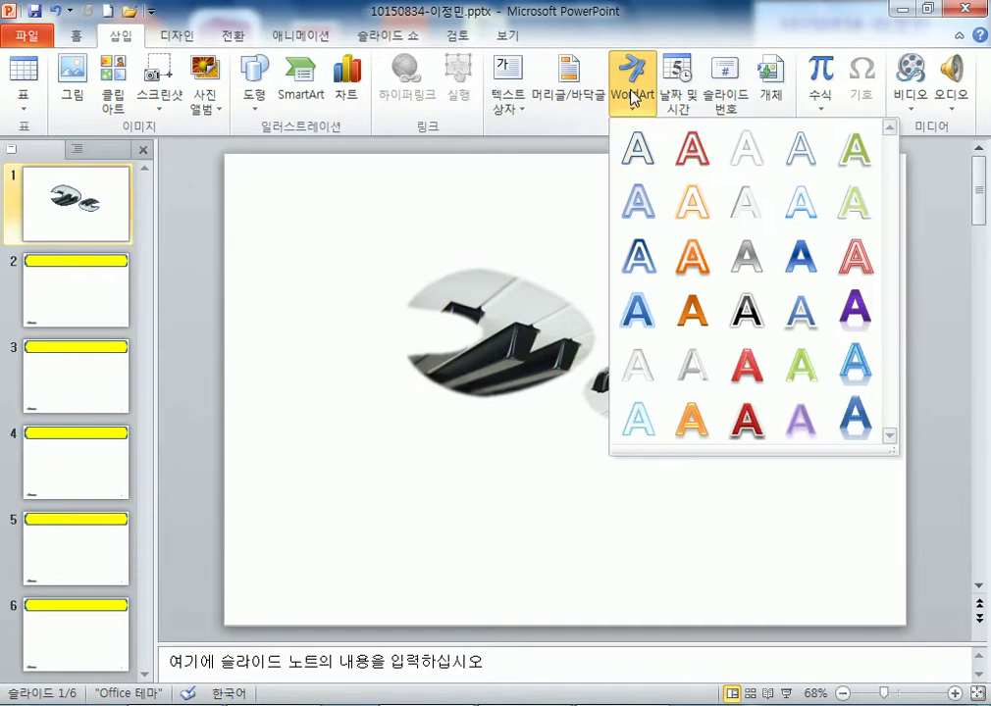
{"action": "left_click", "coordinate": [643, 157]}
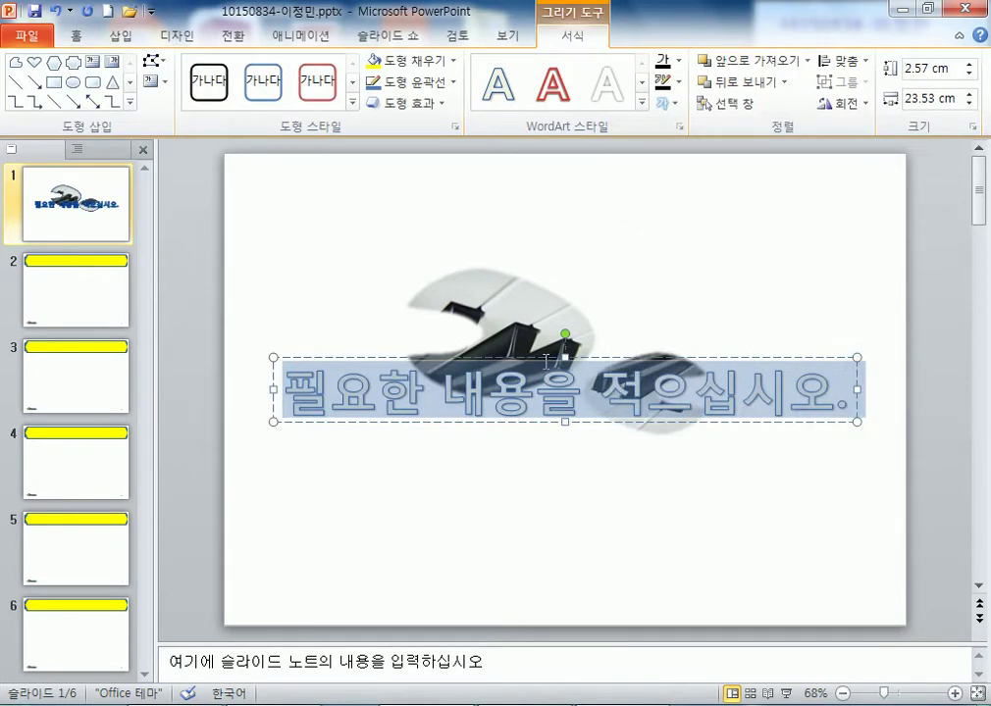
{"action": "type", "text": "Alti"}
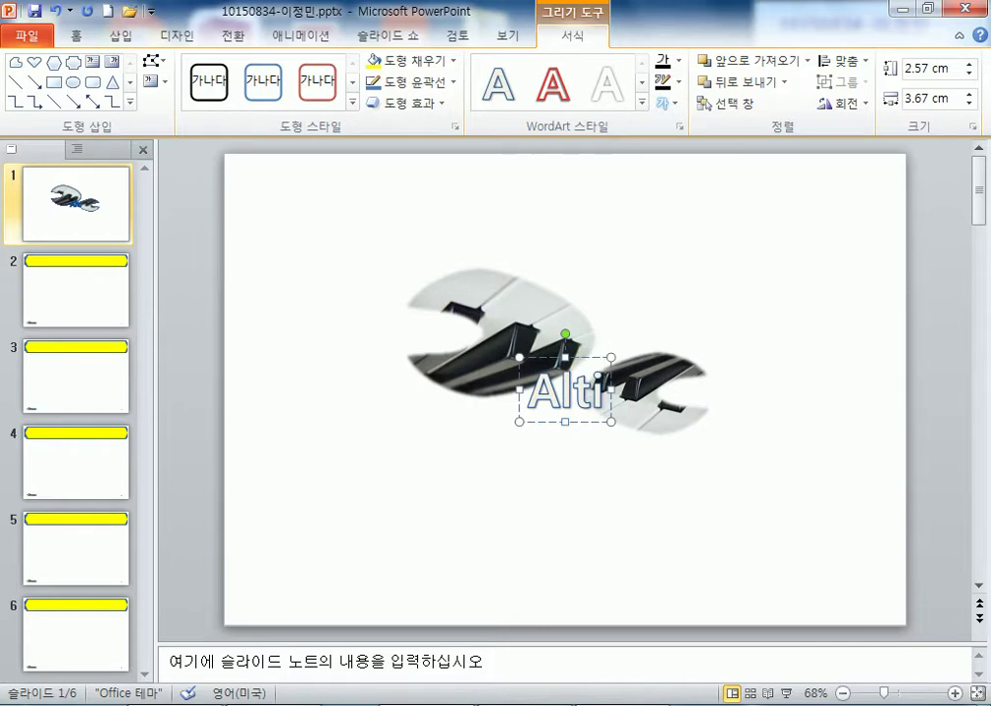
{"action": "key", "text": "BackSpace"}
{"action": "type", "text": "er"}
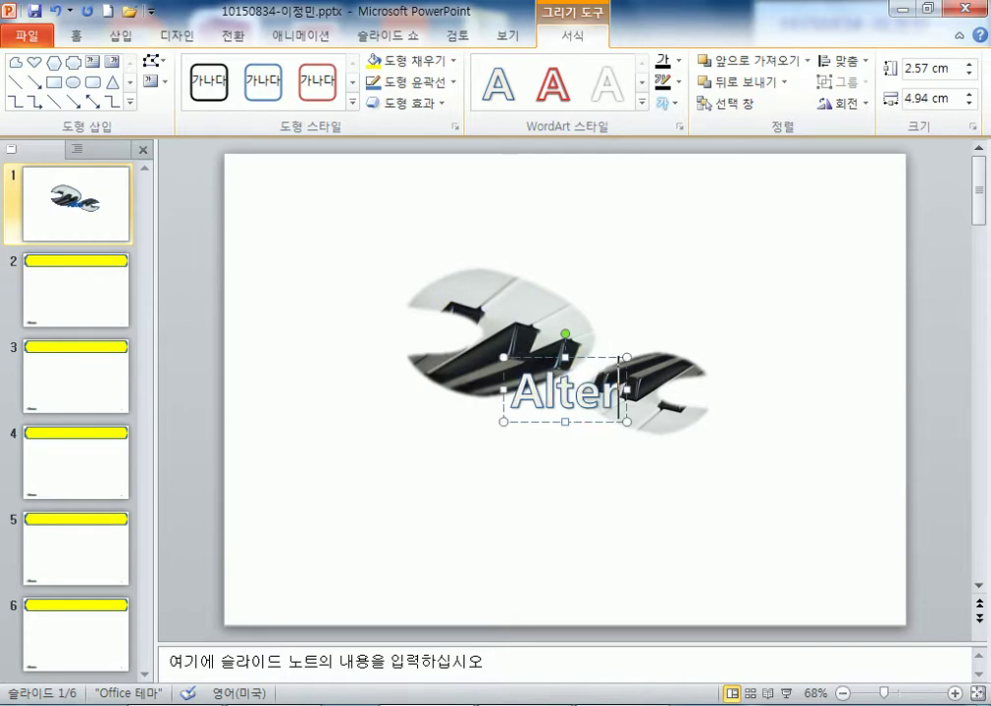
{"action": "type", "text": "native"}
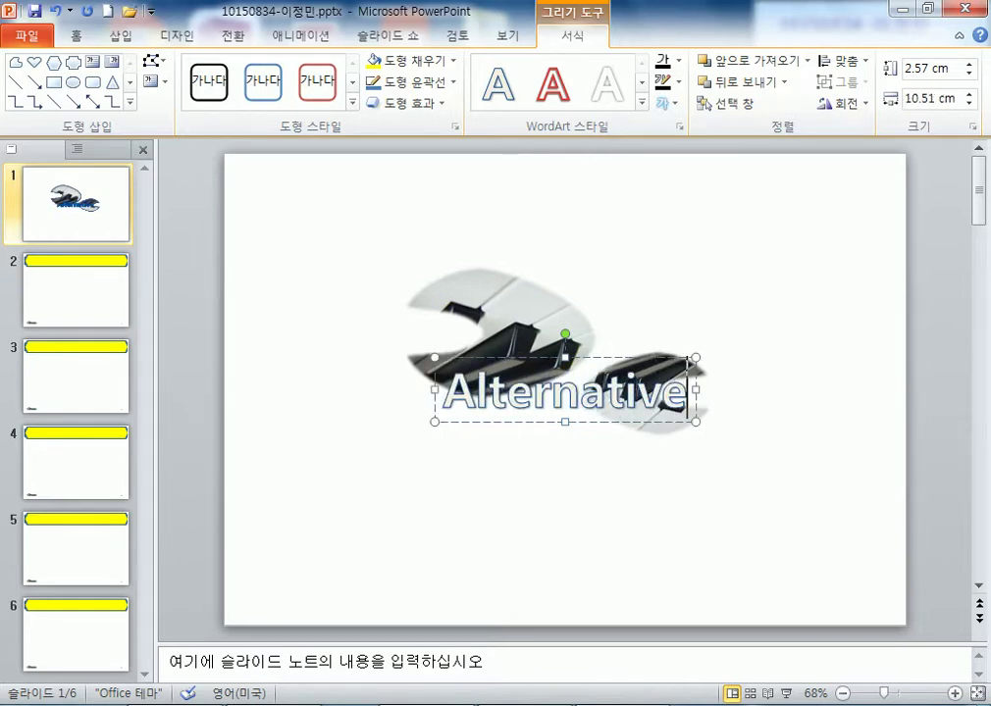
{"action": "type", "text": " Energuy"}
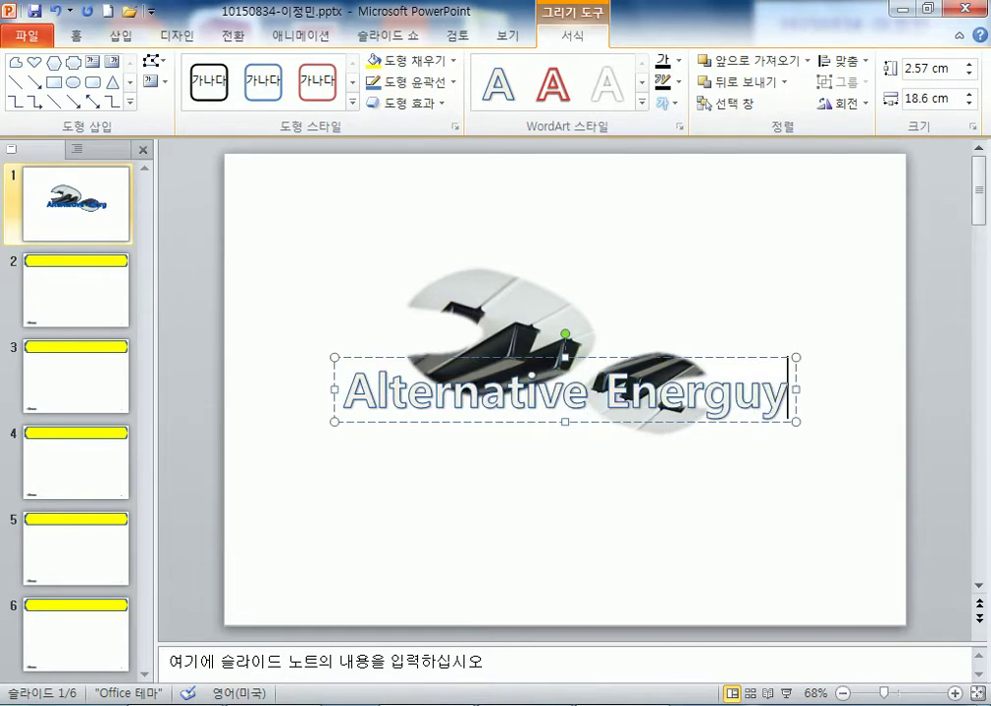
{"action": "key", "text": "BackSpace"}
{"action": "key", "text": "BackSpace"}
{"action": "type", "text": "y"}
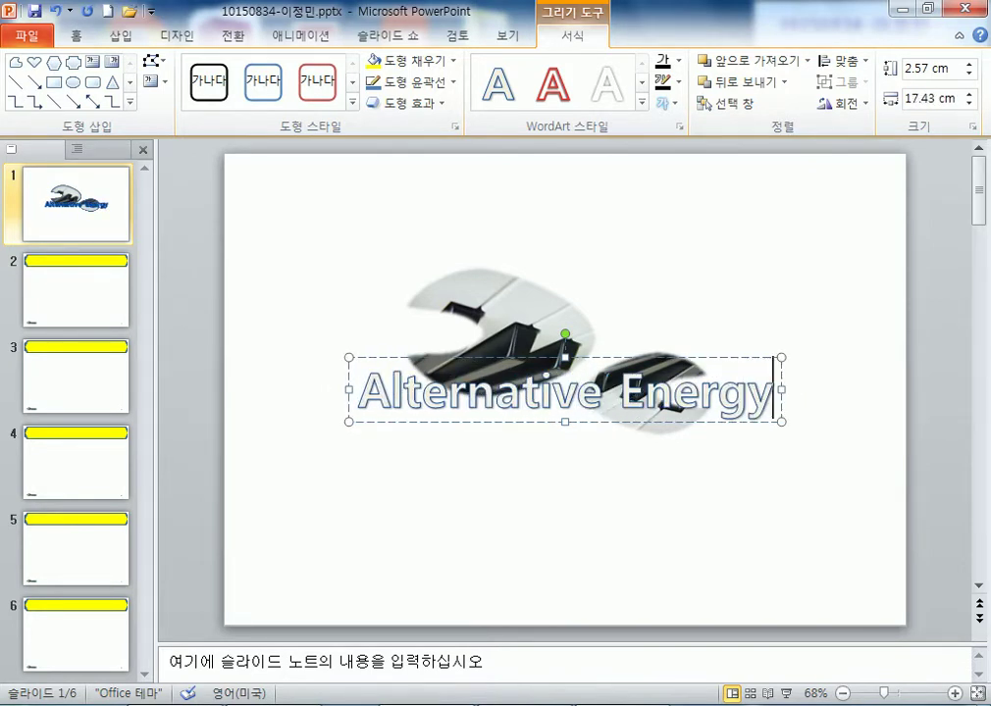
{"action": "left_click_drag", "start_coordinate": [602, 360], "coordinate": [584, 455]}
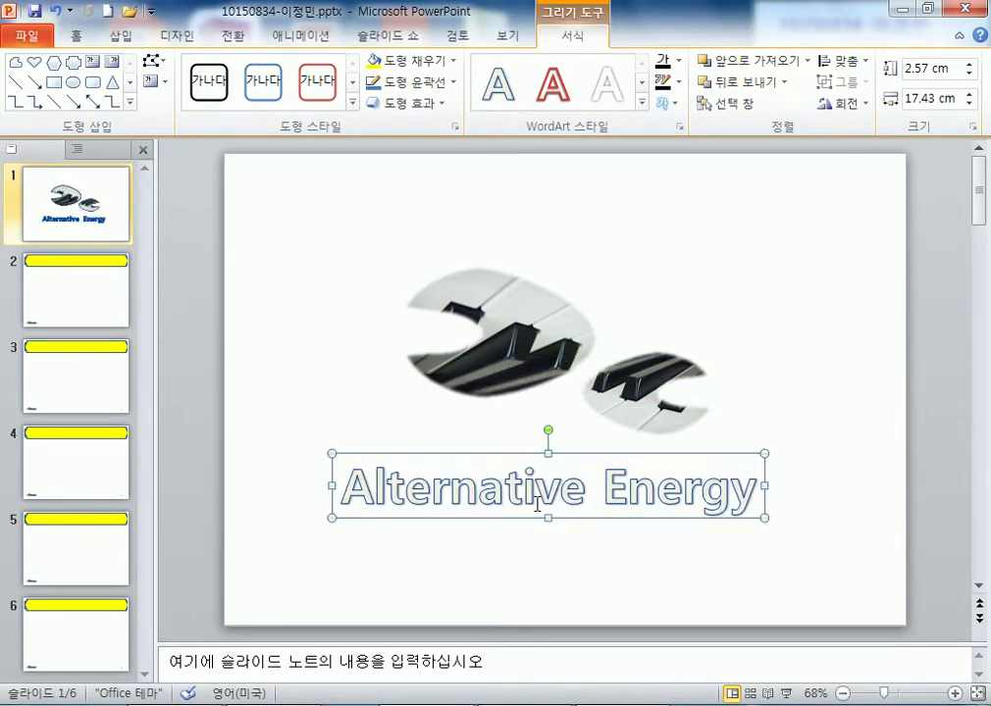
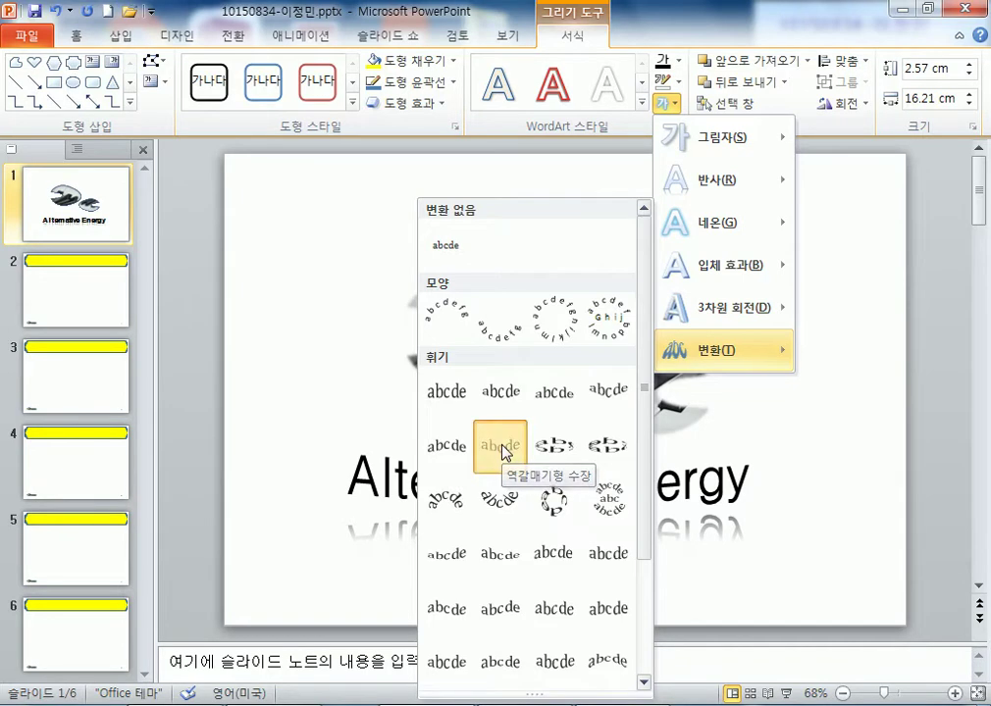
- Widen the 'Alternative Energy' WordArt to 22.4 cm and move it down beneath the piano pictures
{"action": "left_click_drag", "start_coordinate": [747, 517], "coordinate": [857, 524]}
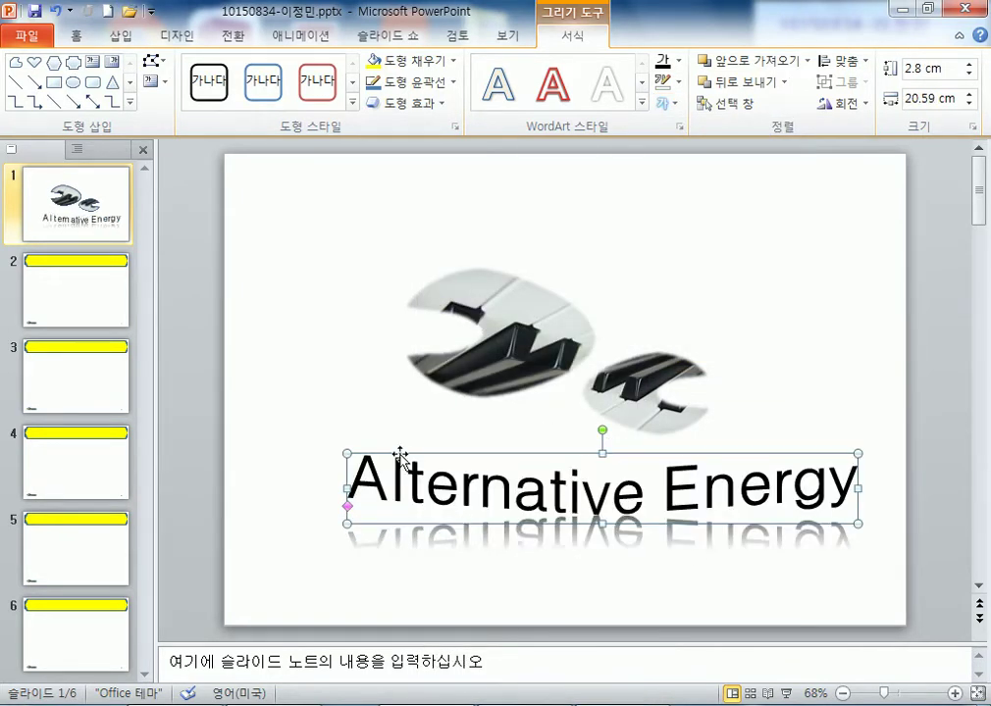
{"action": "left_click_drag", "start_coordinate": [347, 487], "coordinate": [298, 489]}
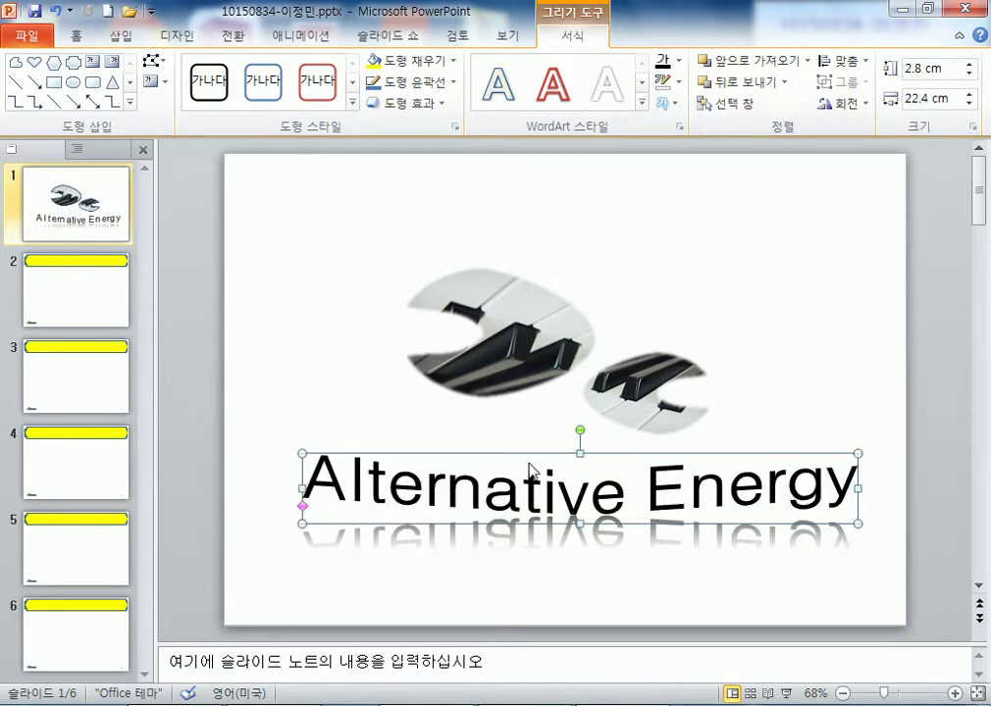
{"action": "left_click_drag", "start_coordinate": [526, 453], "coordinate": [516, 487]}
{"action": "left_click", "coordinate": [606, 607]}
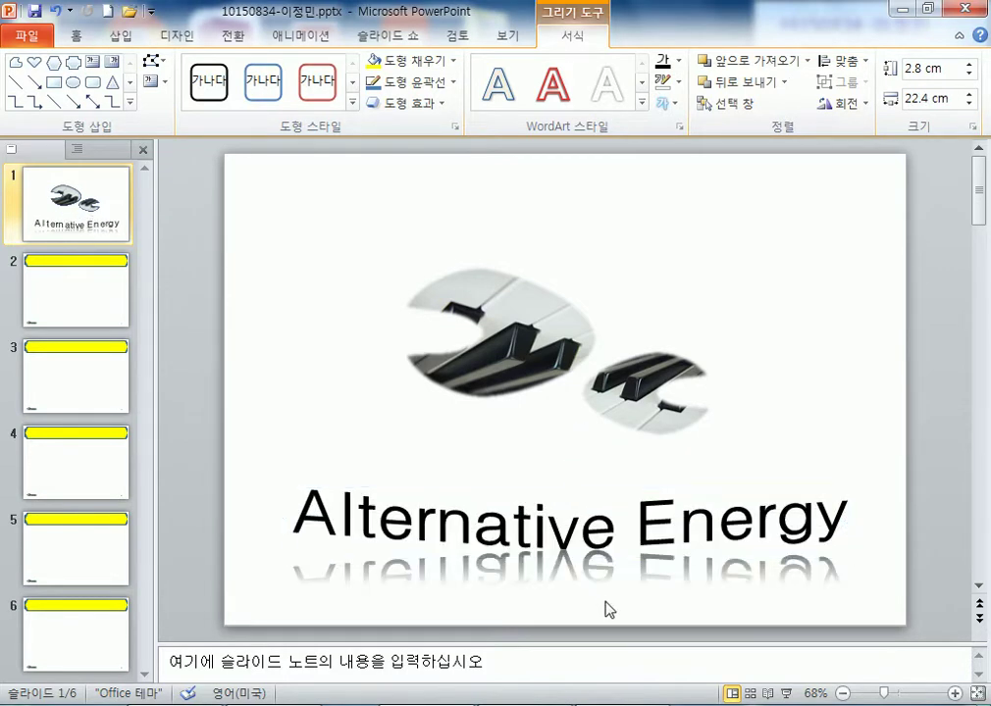
- Move the small piano-key picture lower and enlarge it
{"action": "left_click", "coordinate": [643, 397]}
{"action": "left_click_drag", "start_coordinate": [642, 398], "coordinate": [653, 437]}
{"action": "left_click_drag", "start_coordinate": [721, 387], "coordinate": [743, 378]}
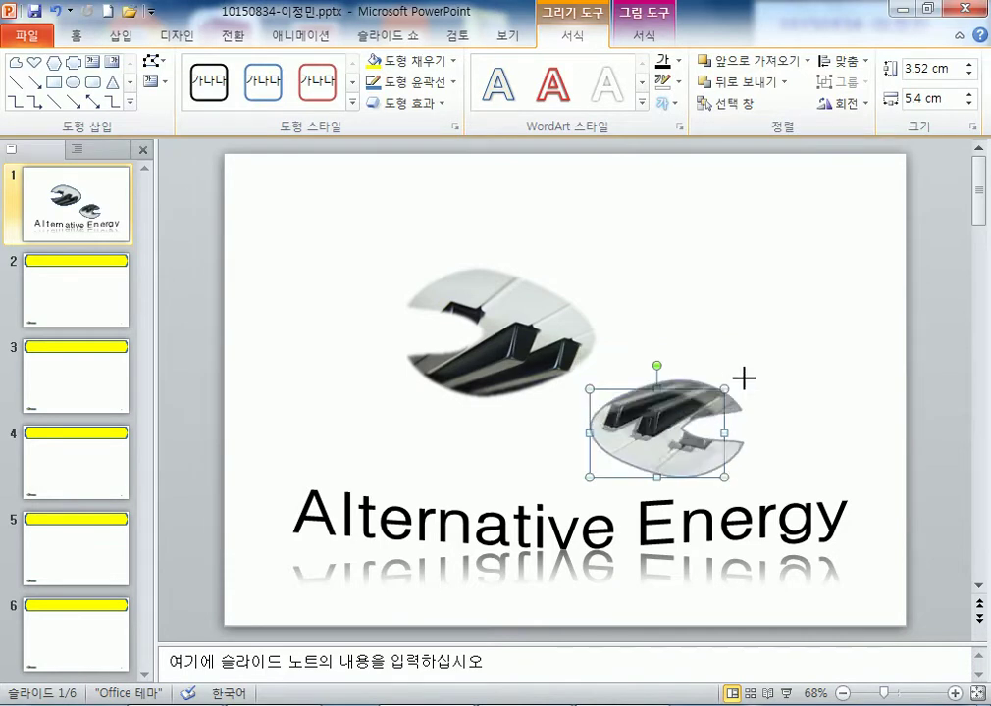
- Enlarge the large piano-key picture and move it down, then check the layout
{"action": "left_click", "coordinate": [464, 369]}
{"action": "left_click_drag", "start_coordinate": [396, 397], "coordinate": [302, 429]}
{"action": "left_click_drag", "start_coordinate": [471, 377], "coordinate": [489, 414]}
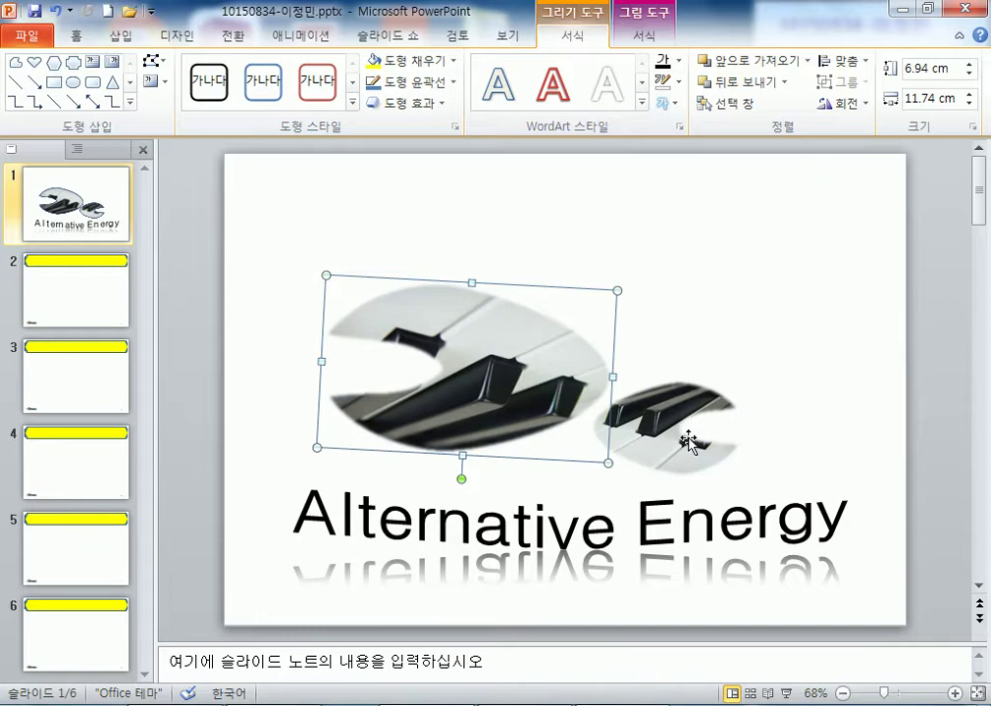
{"action": "left_click", "coordinate": [883, 488]}
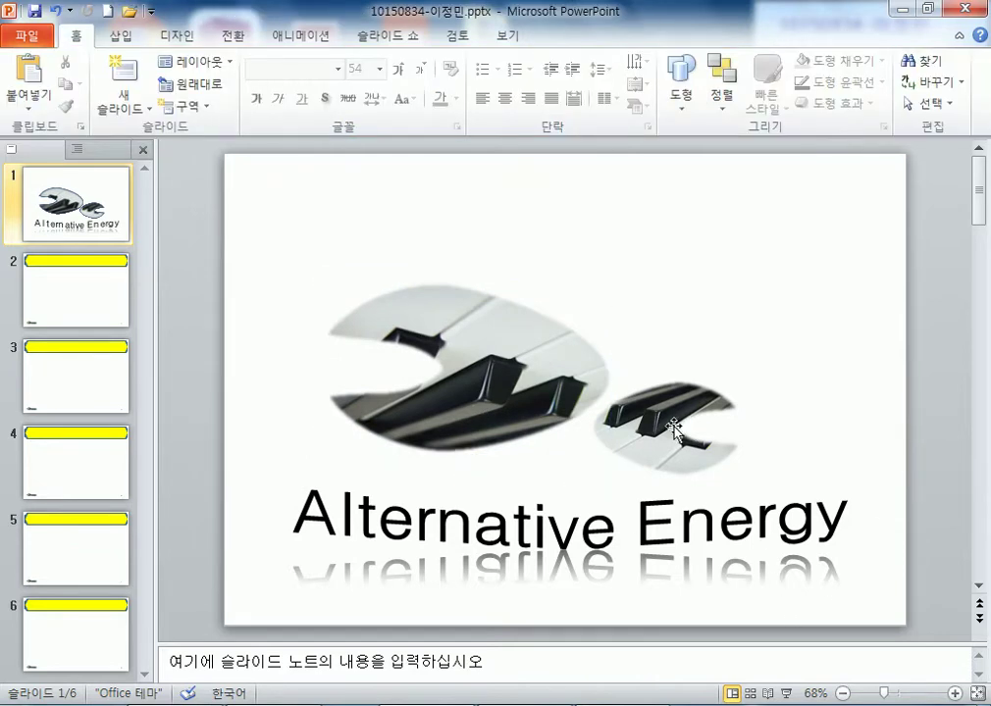
{"action": "left_click", "coordinate": [518, 371]}
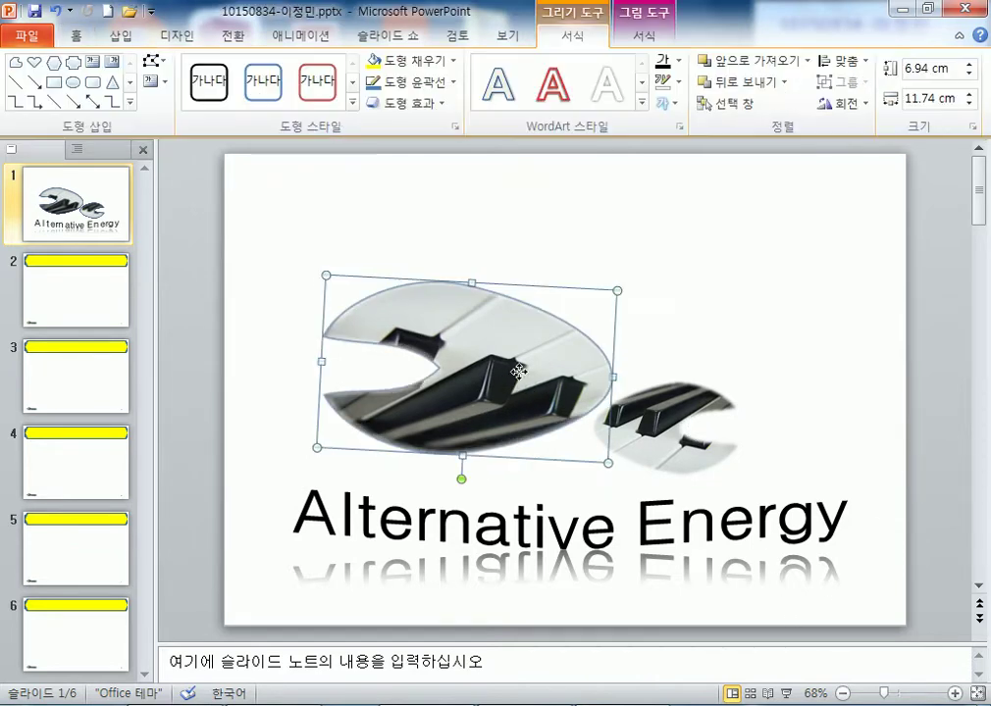
{"action": "left_click", "coordinate": [791, 350]}
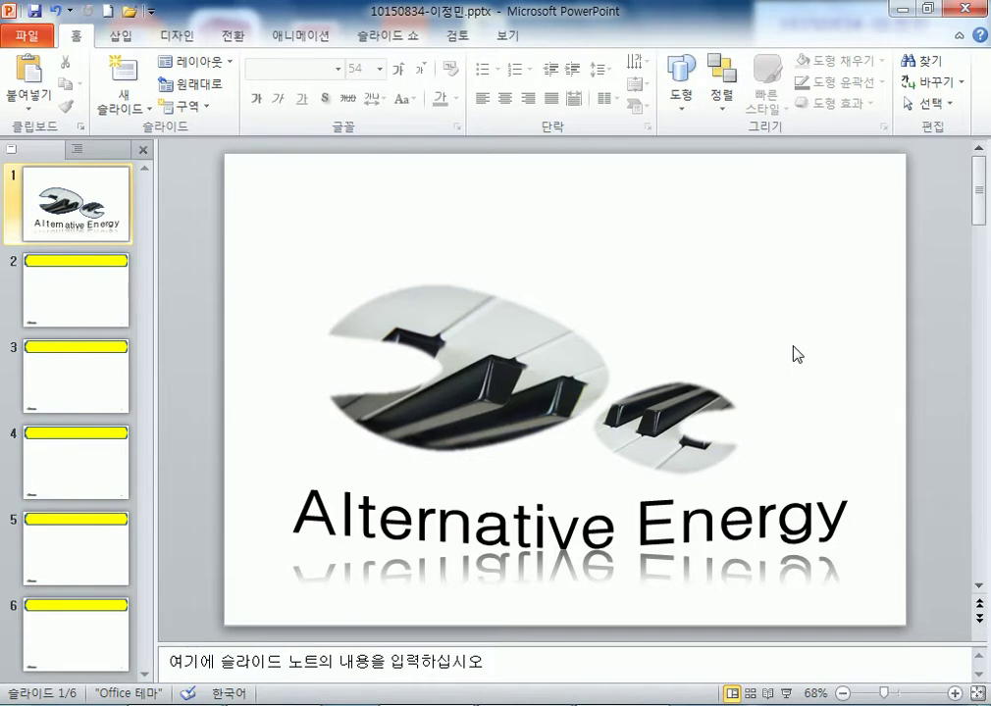
{"action": "left_click_drag", "start_coordinate": [797, 181], "coordinate": [881, 243]}
- Insert the 로고1.jpg logo and move it to slide 1's top-right corner
{"action": "left_click", "coordinate": [132, 35]}
{"action": "left_click", "coordinate": [73, 84]}
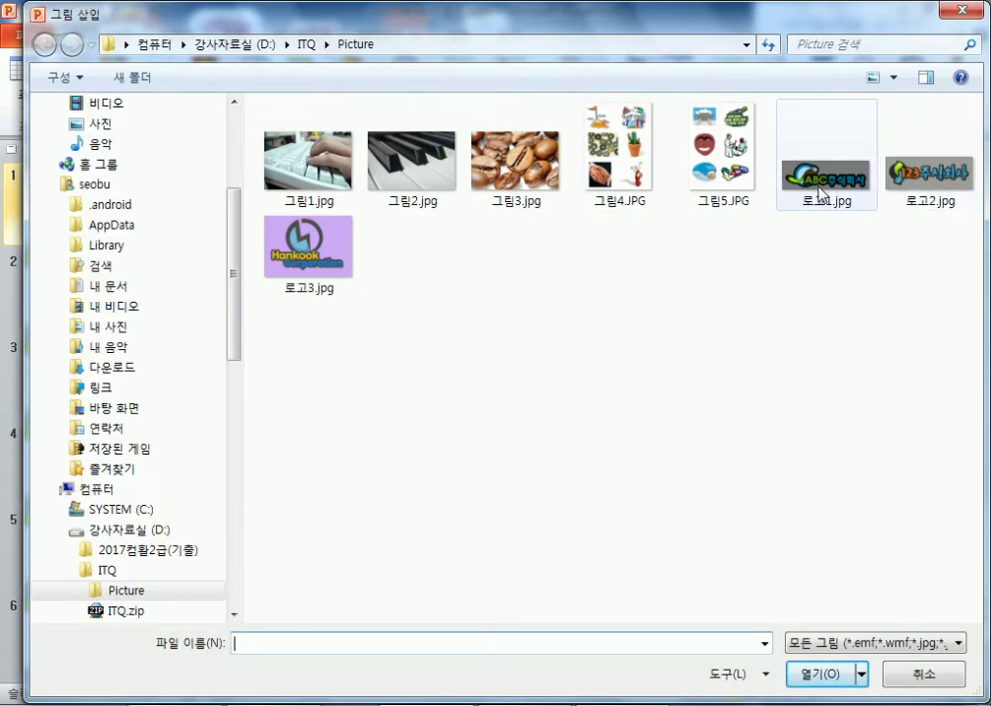
{"action": "double_click", "coordinate": [820, 192]}
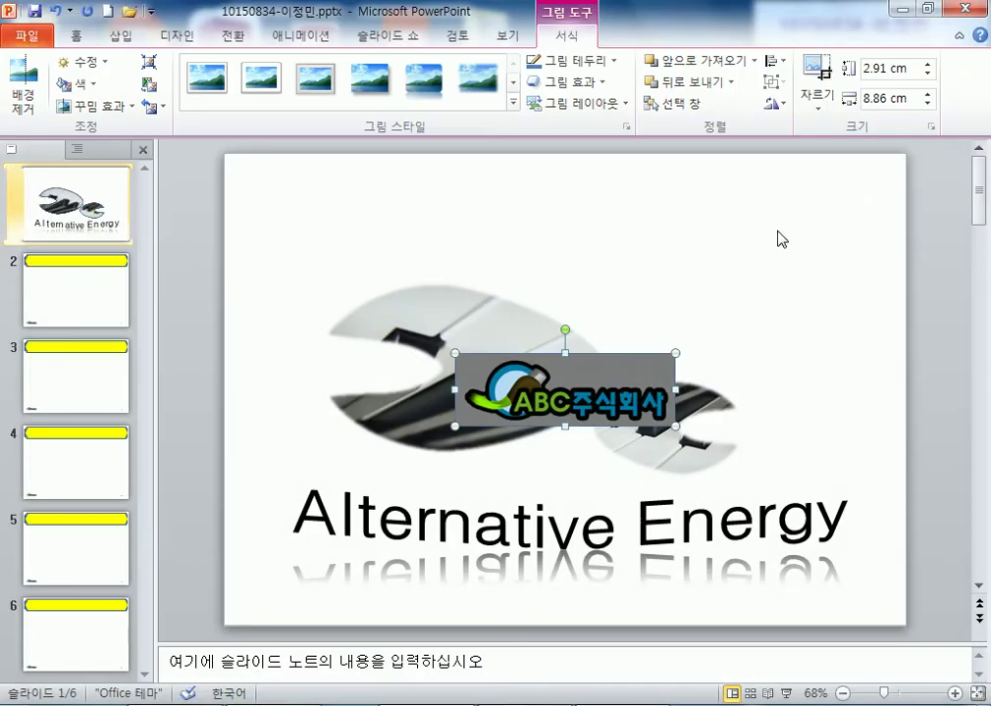
{"action": "left_click_drag", "start_coordinate": [634, 381], "coordinate": [758, 218]}
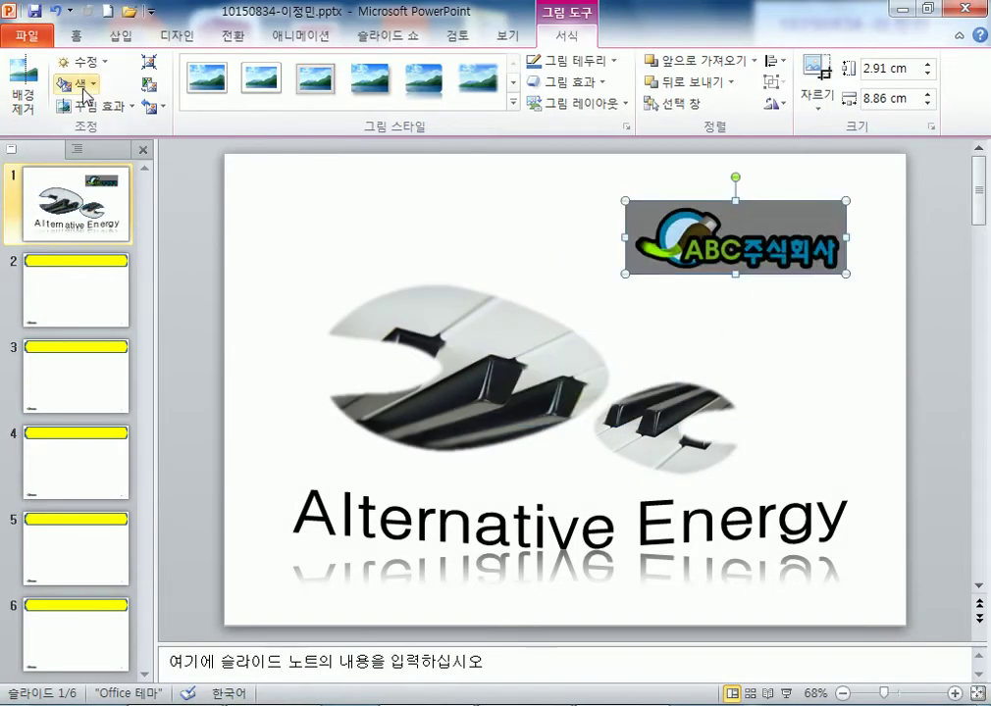
- Make the logo's grey background transparent and shrink it to 6.56 cm wide
{"action": "left_click", "coordinate": [82, 86]}
{"action": "left_click", "coordinate": [149, 372]}
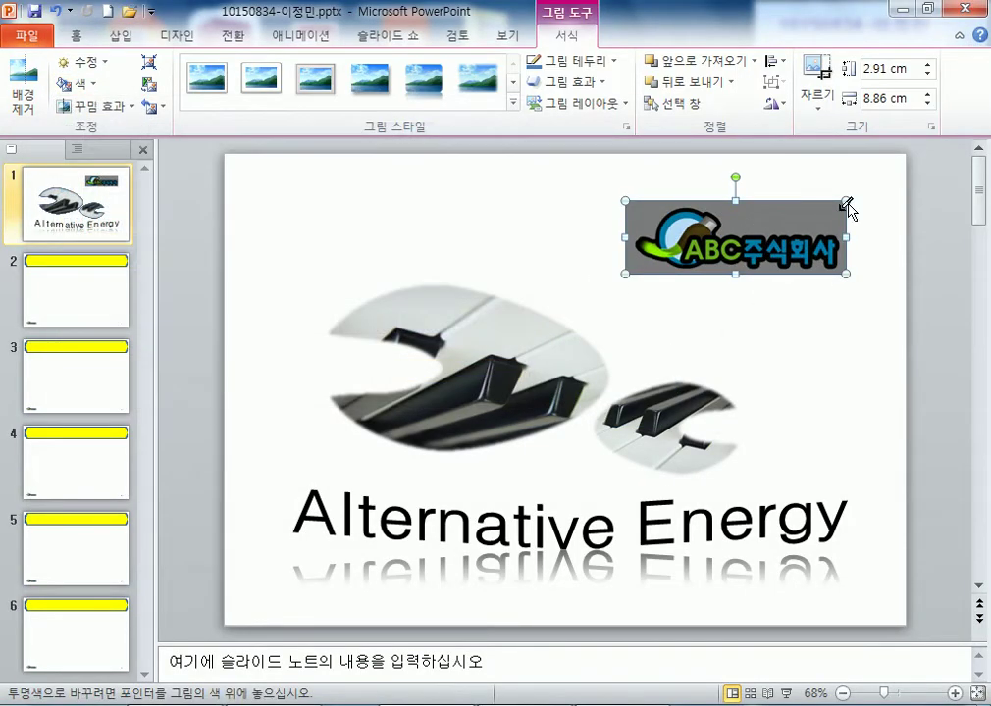
{"action": "left_click", "coordinate": [824, 241]}
{"action": "left_click", "coordinate": [745, 266]}
{"action": "left_click_drag", "start_coordinate": [751, 257], "coordinate": [792, 233]}
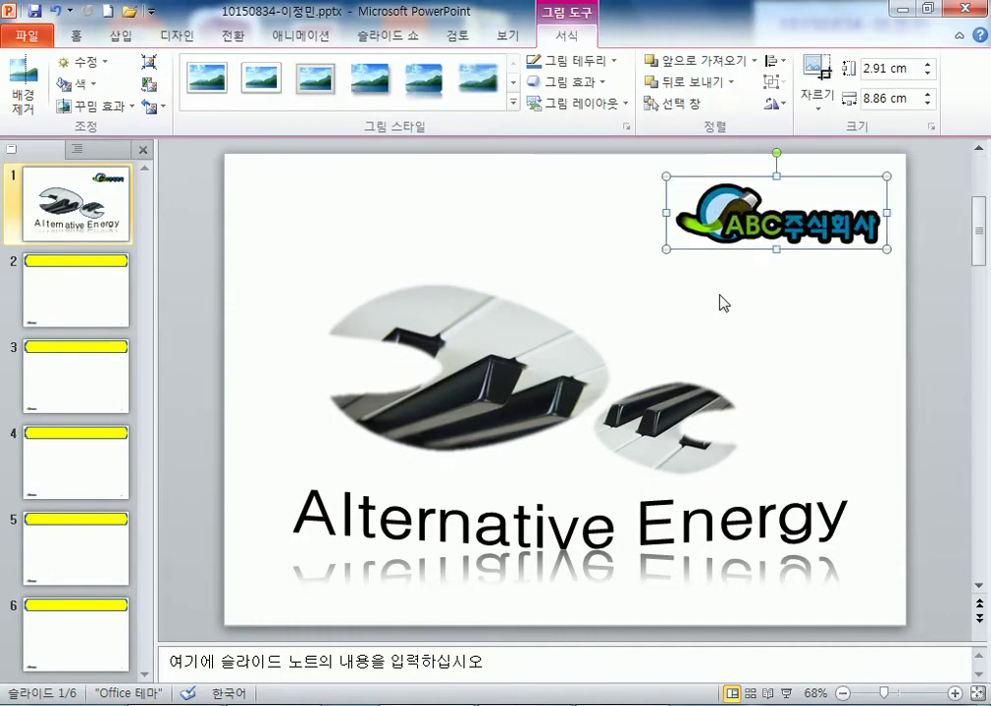
{"action": "left_click_drag", "start_coordinate": [663, 250], "coordinate": [723, 232]}
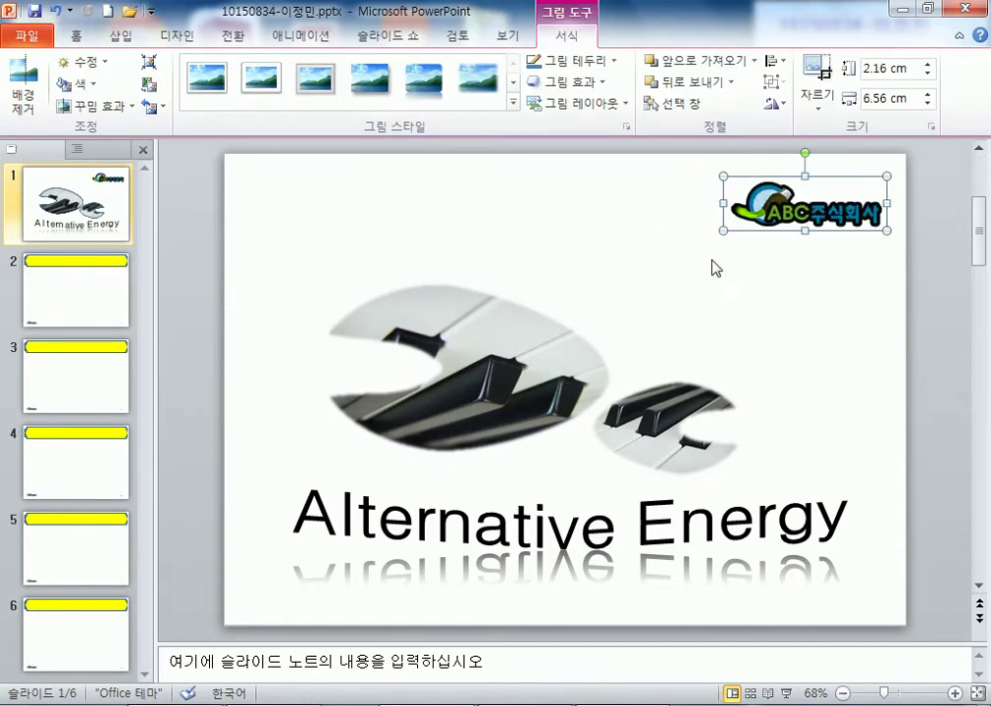
{"action": "left_click", "coordinate": [709, 284]}
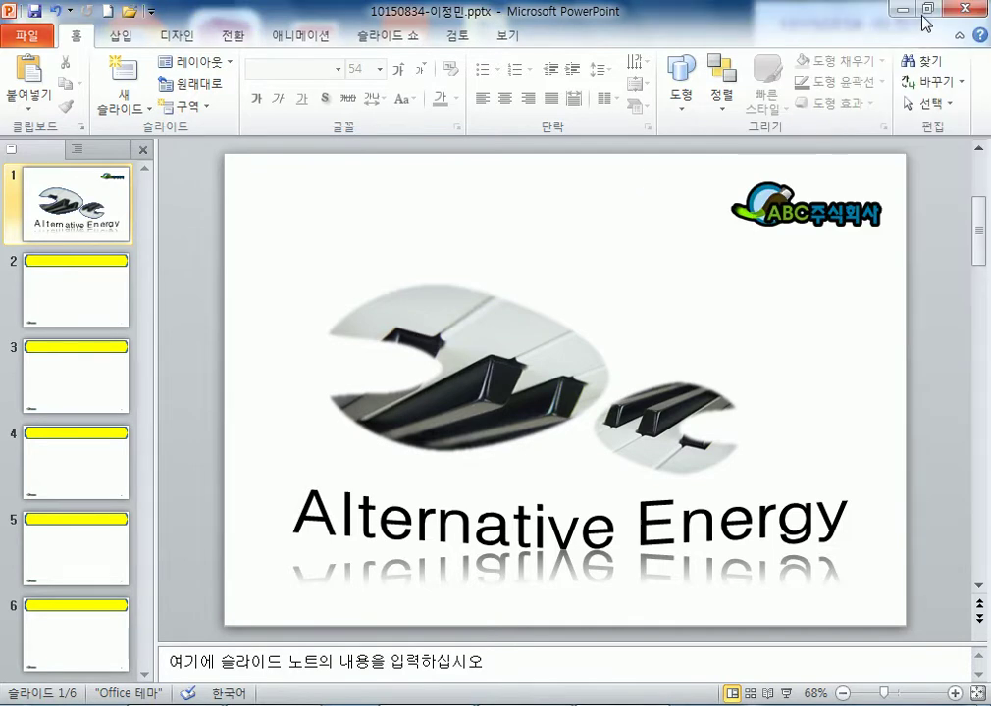
- Save the presentation and submit it as the answer file via REX Media, closing the confirmation
{"action": "left_click", "coordinate": [37, 11]}
{"action": "left_click", "coordinate": [925, 8]}
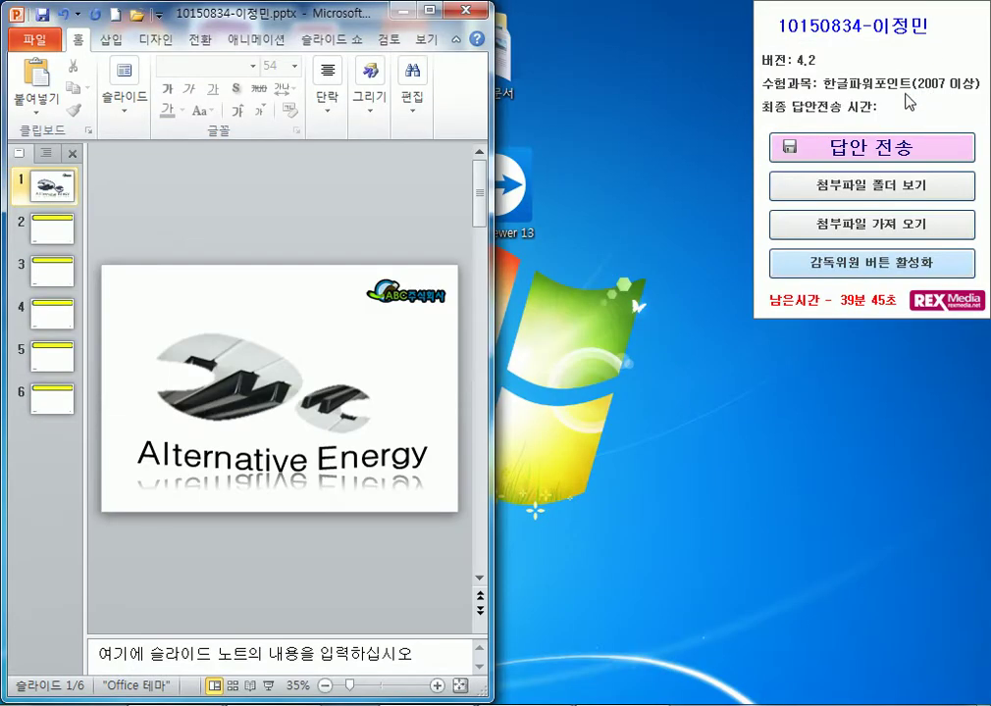
{"action": "left_click", "coordinate": [871, 147]}
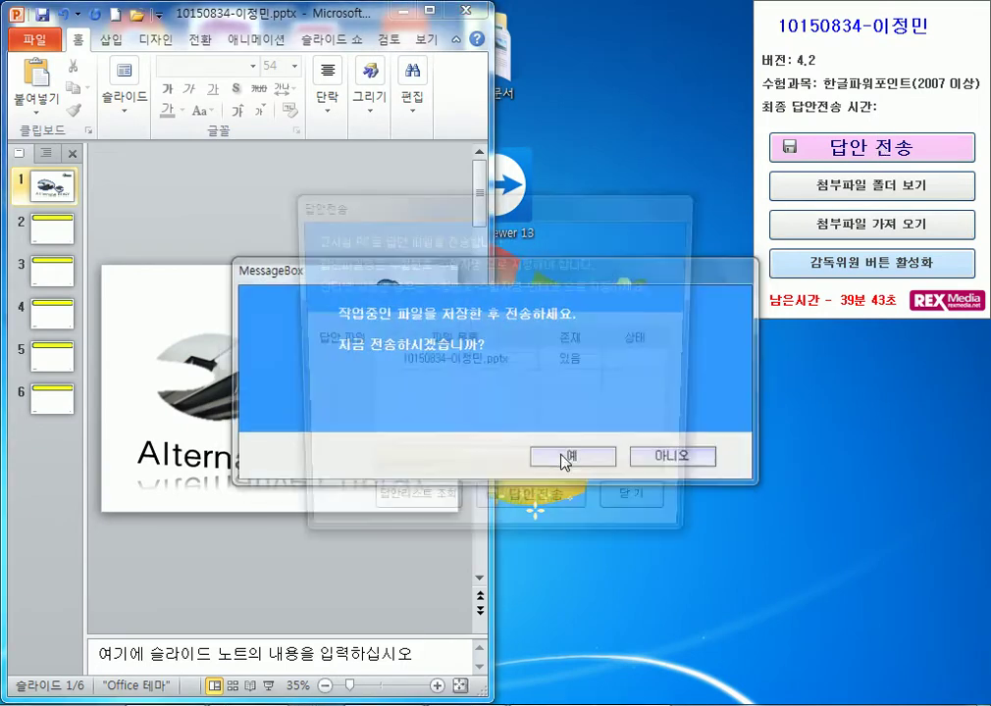
{"action": "left_click", "coordinate": [564, 458]}
{"action": "left_click", "coordinate": [552, 522]}
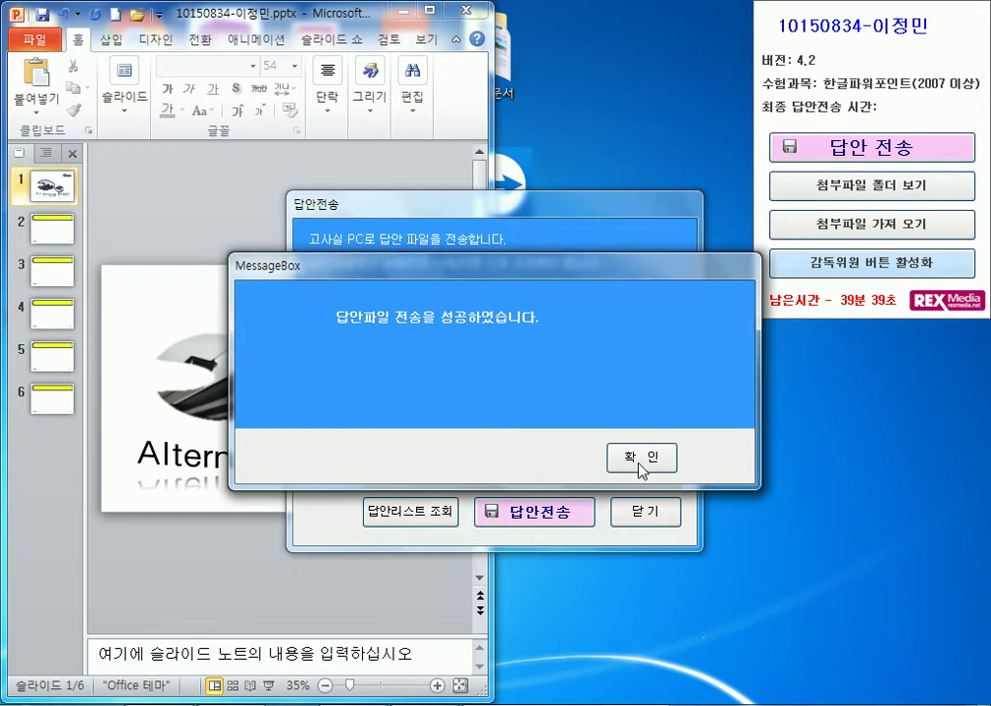
{"action": "left_click", "coordinate": [639, 459]}
{"action": "left_click", "coordinate": [644, 512]}
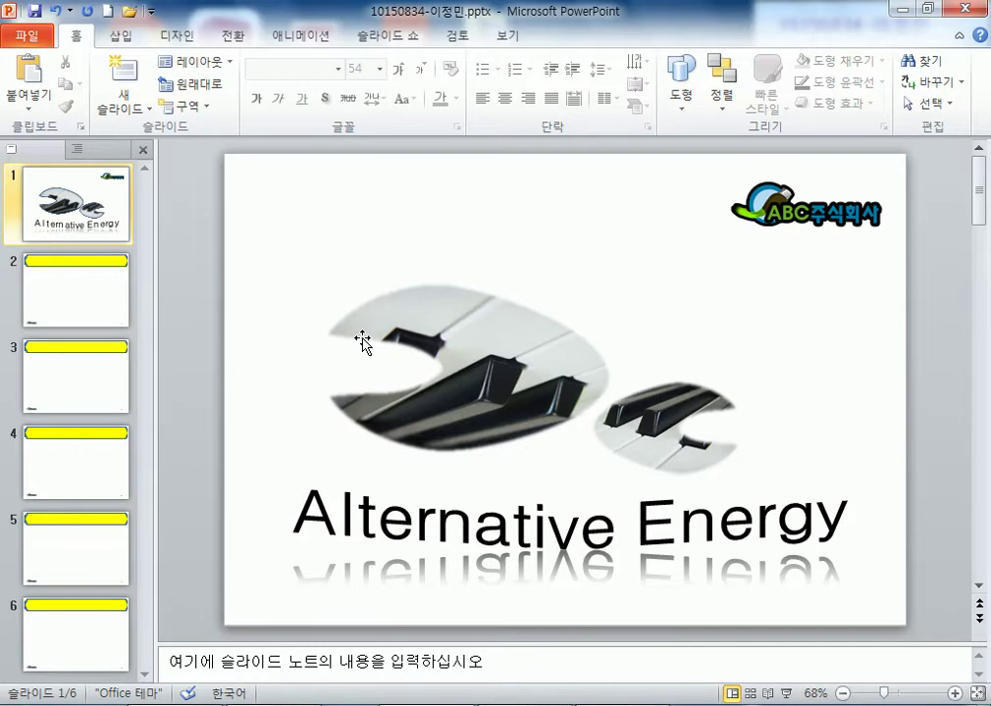
- Title slide 2 '목차' and slide 3 '대체에너지'
{"action": "left_click", "coordinate": [111, 310]}
{"action": "left_click", "coordinate": [433, 191]}
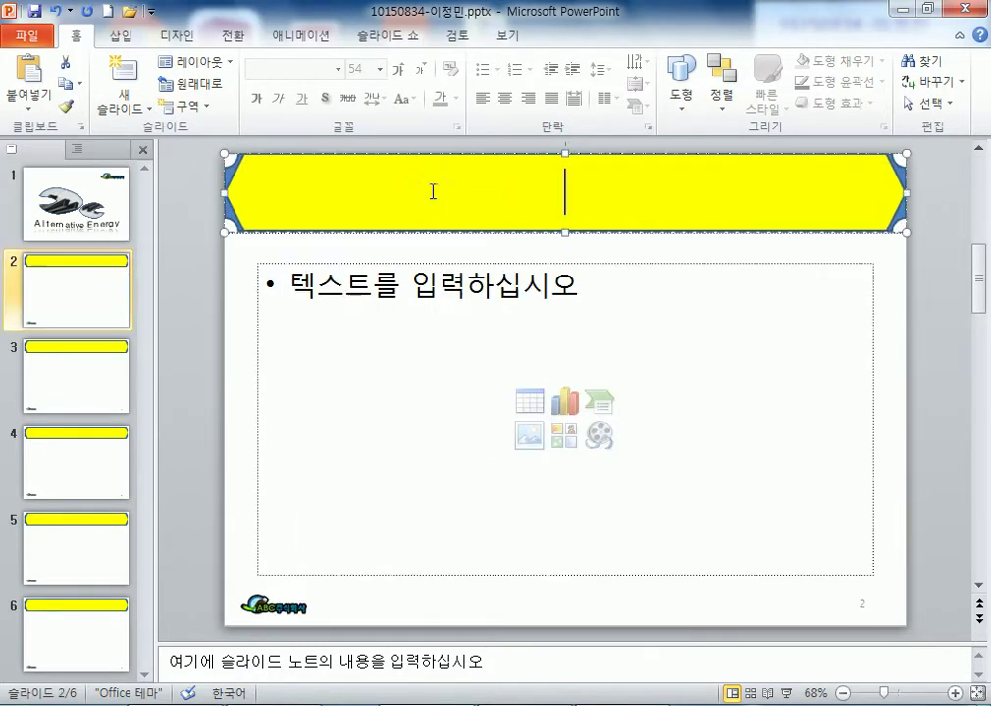
{"action": "type", "text": "ahrck"}
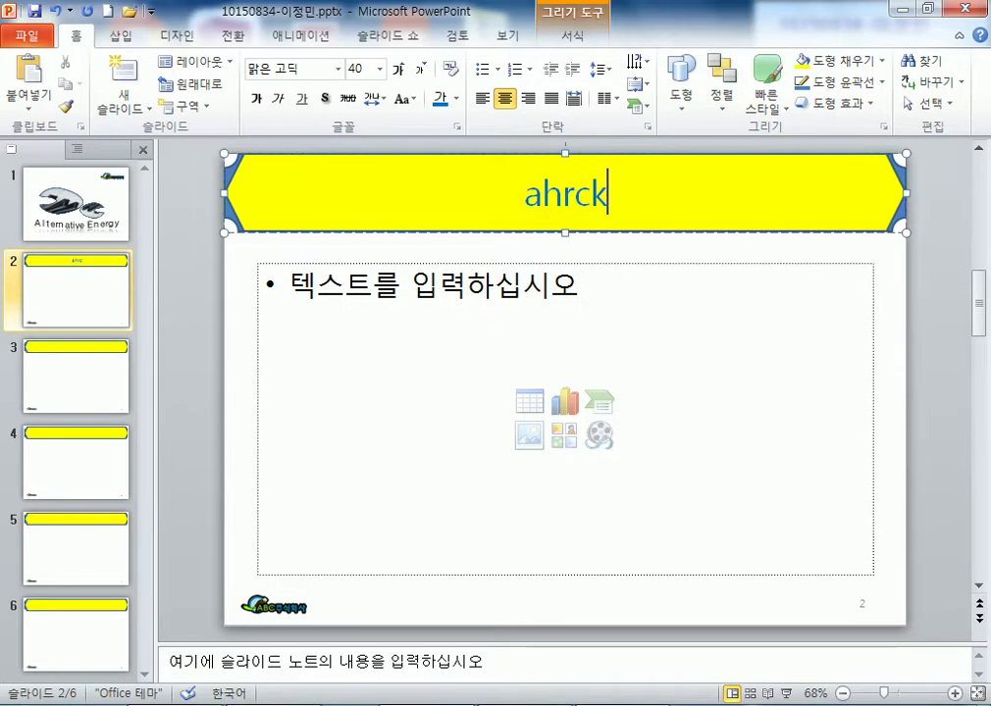
{"action": "key", "text": "BackSpace"}
{"action": "key", "text": "BackSpace"}
{"action": "key", "text": "BackSpace"}
{"action": "key", "text": "BackSpace"}
{"action": "key", "text": "BackSpace"}
{"action": "type", "text": "목차"}
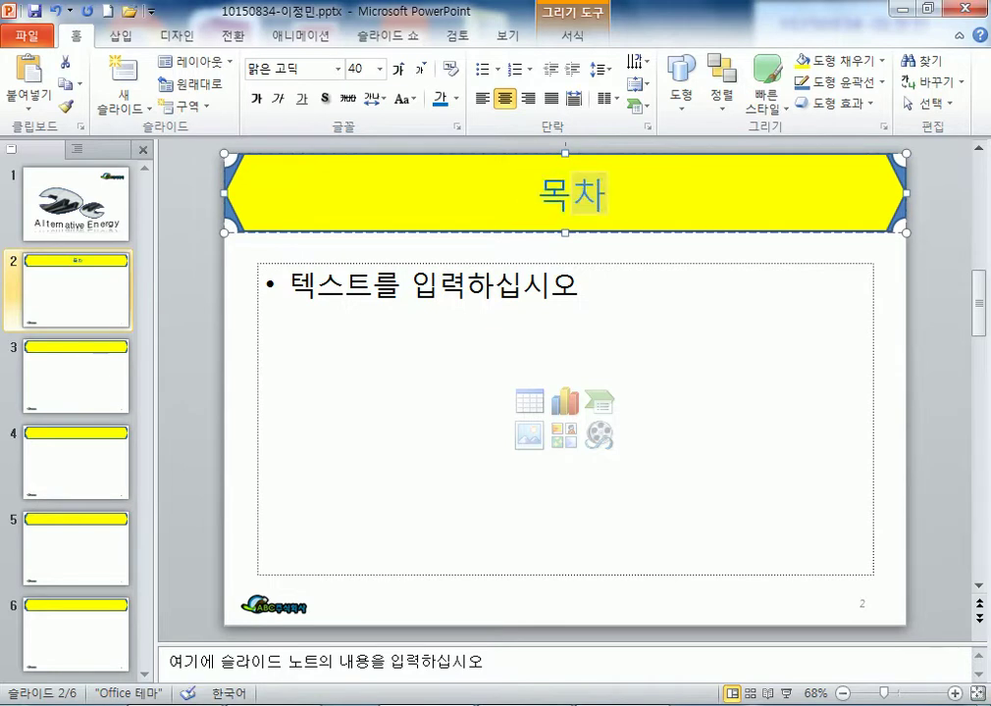
{"action": "scroll", "coordinate": [574, 253], "scroll_direction": "down", "scroll_amount": 2}
{"action": "left_click", "coordinate": [586, 209]}
{"action": "type", "text": "대체에너지"}
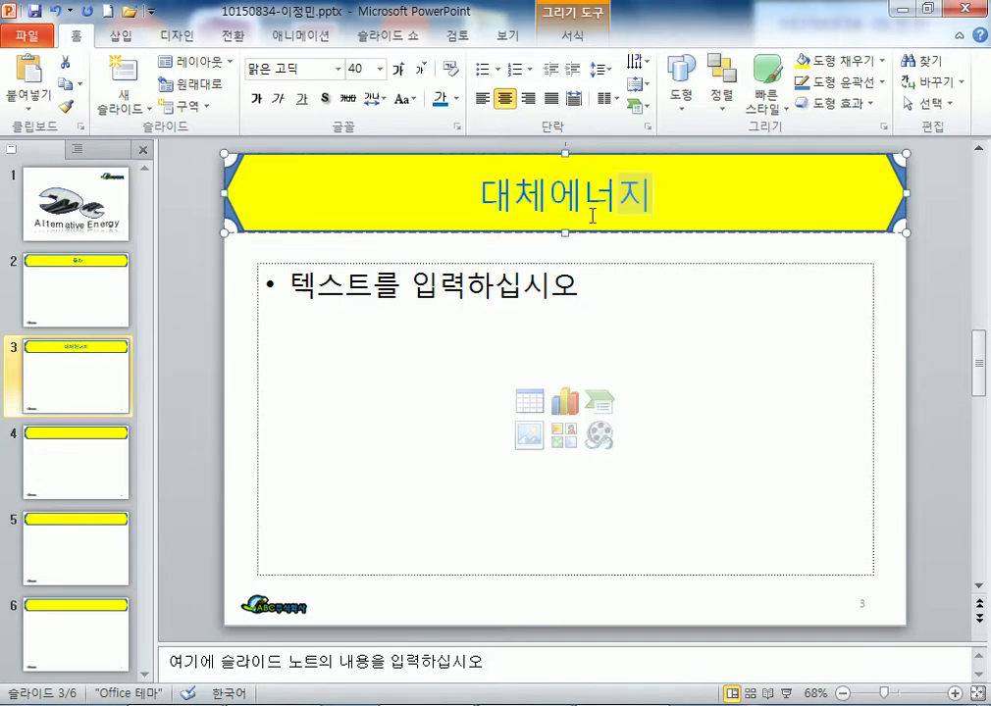
- Title slide 4 '대체에너지의 종류와 장단점'
{"action": "left_click", "coordinate": [71, 187]}
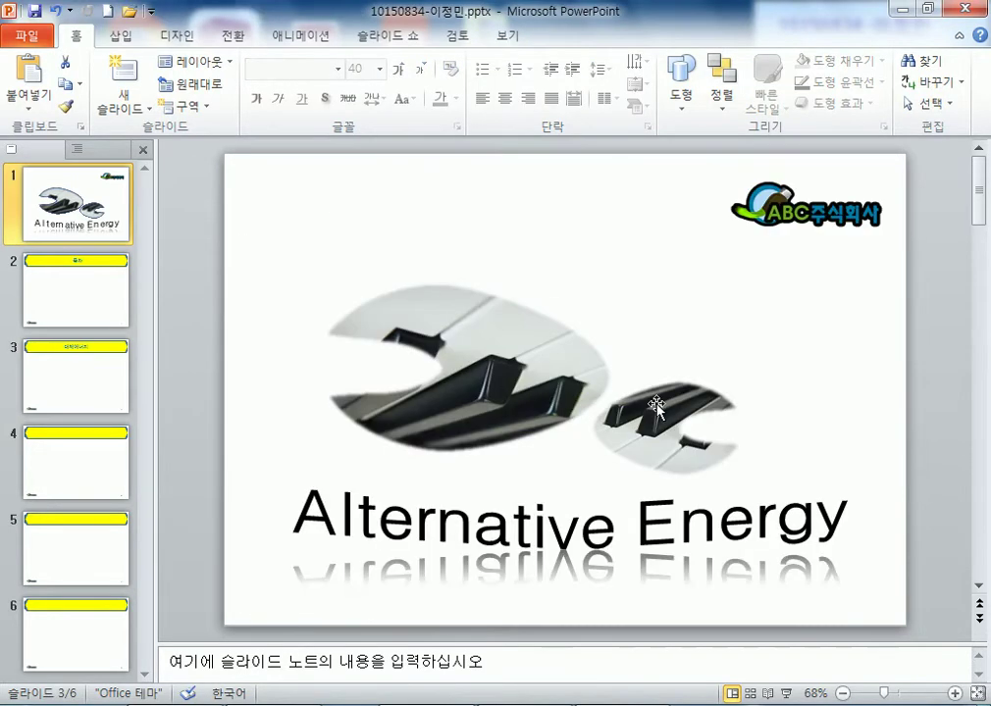
{"action": "left_click", "coordinate": [64, 289]}
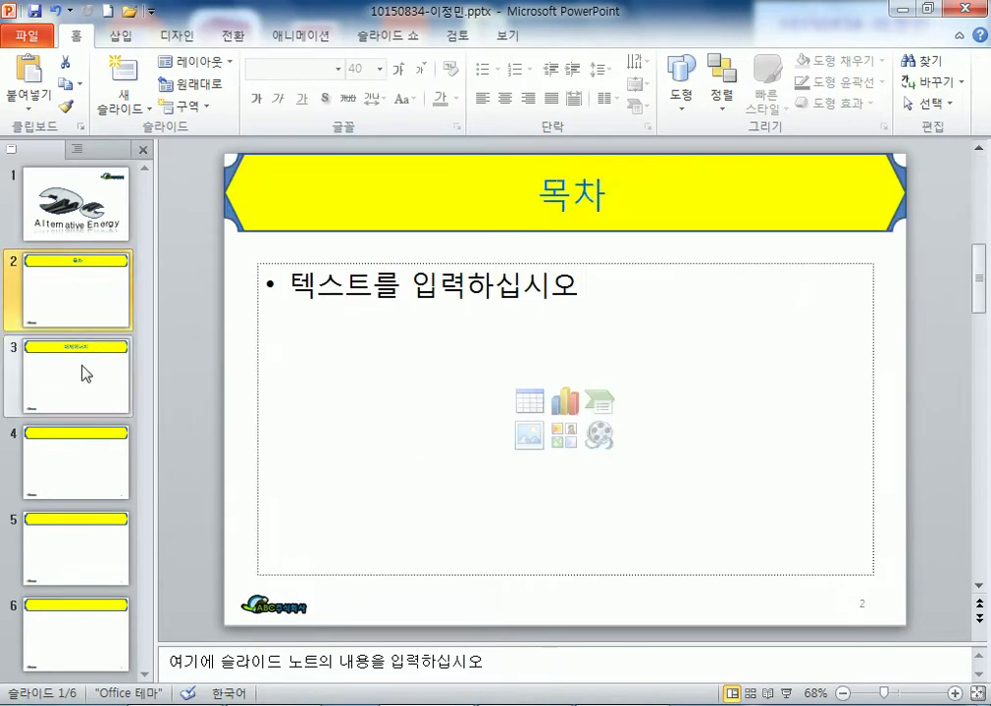
{"action": "left_click", "coordinate": [63, 347]}
{"action": "left_click", "coordinate": [64, 461]}
{"action": "left_click", "coordinate": [554, 183]}
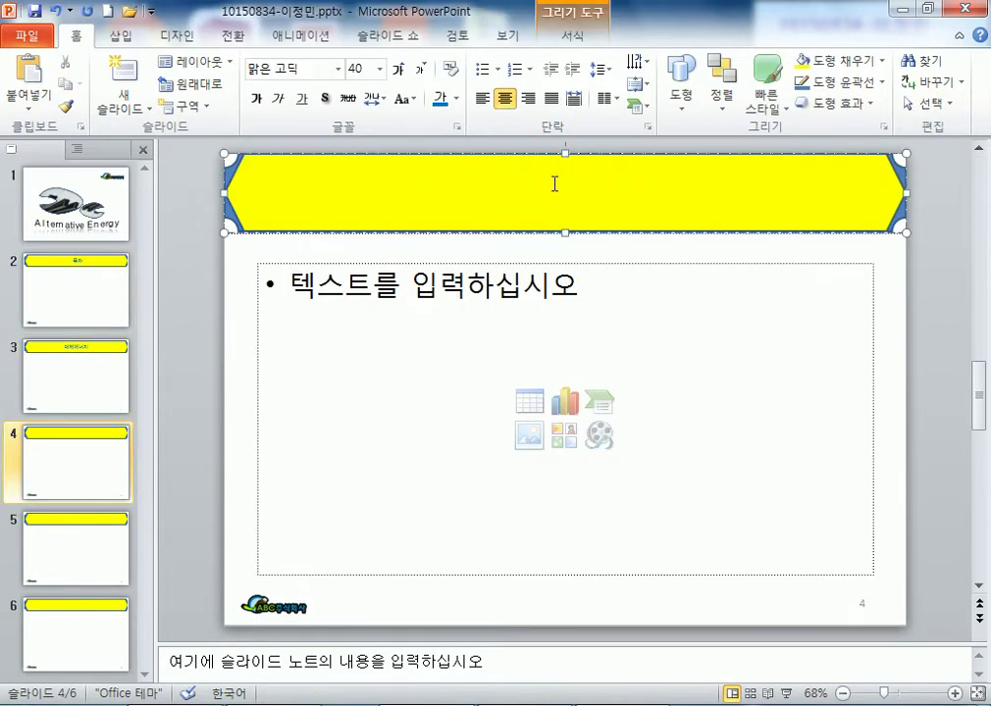
{"action": "type", "text": "대체"}
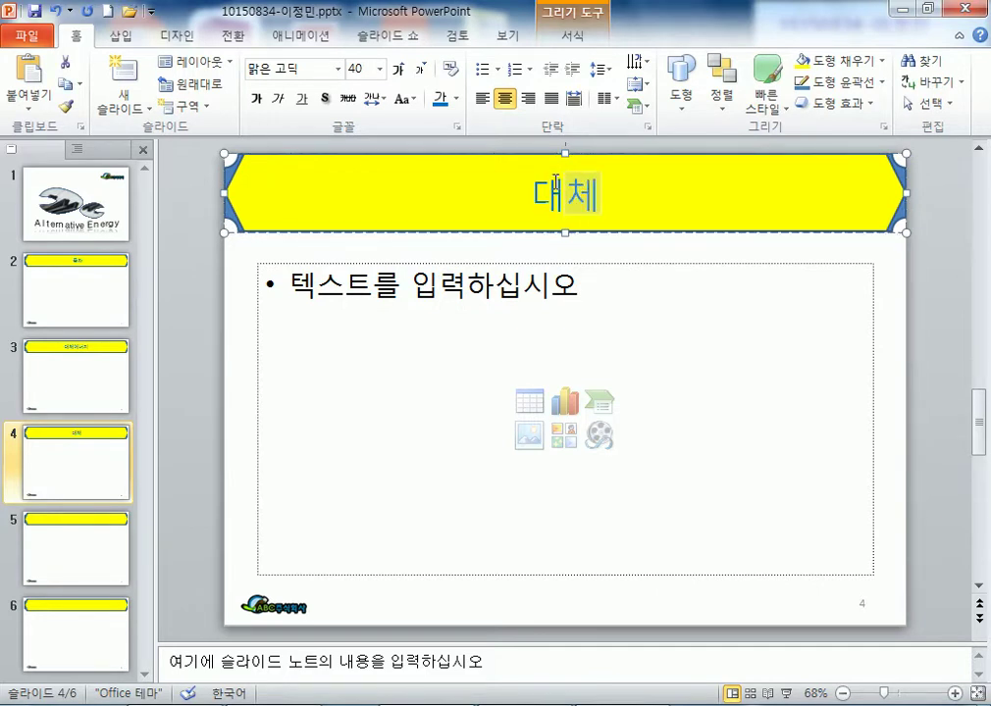
{"action": "type", "text": "에너지의 종류오와 장단점"}
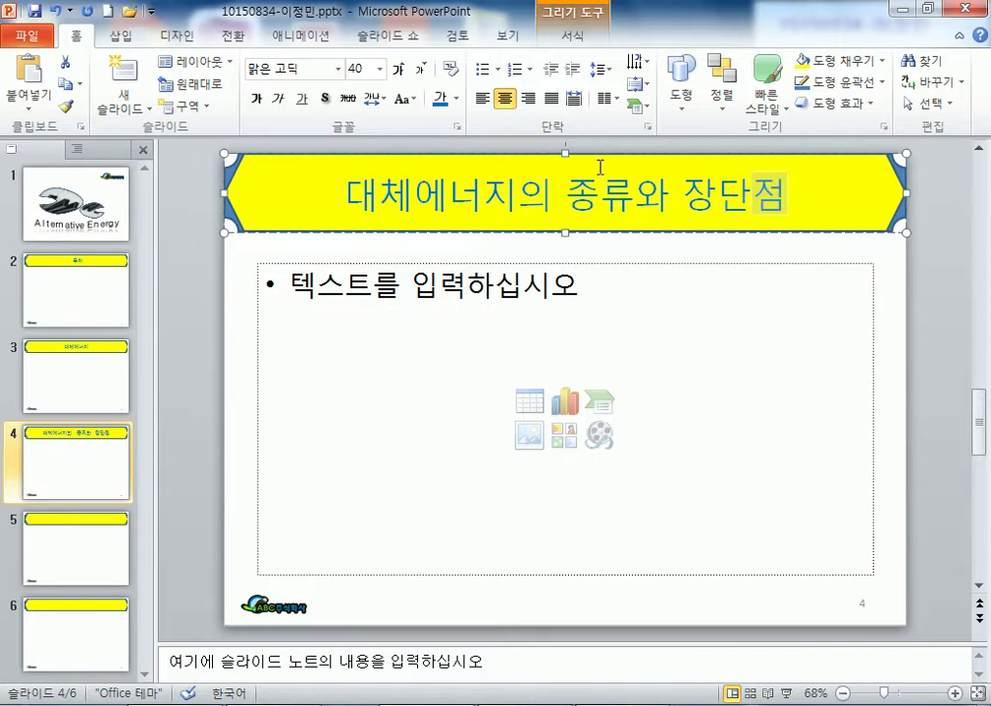
- Title slide 5 '대체에너지 발전량' and slide 6 '대체에너지 특성'
{"action": "scroll", "coordinate": [599, 167], "scroll_direction": "down", "scroll_amount": 1}
{"action": "left_click", "coordinate": [596, 181]}
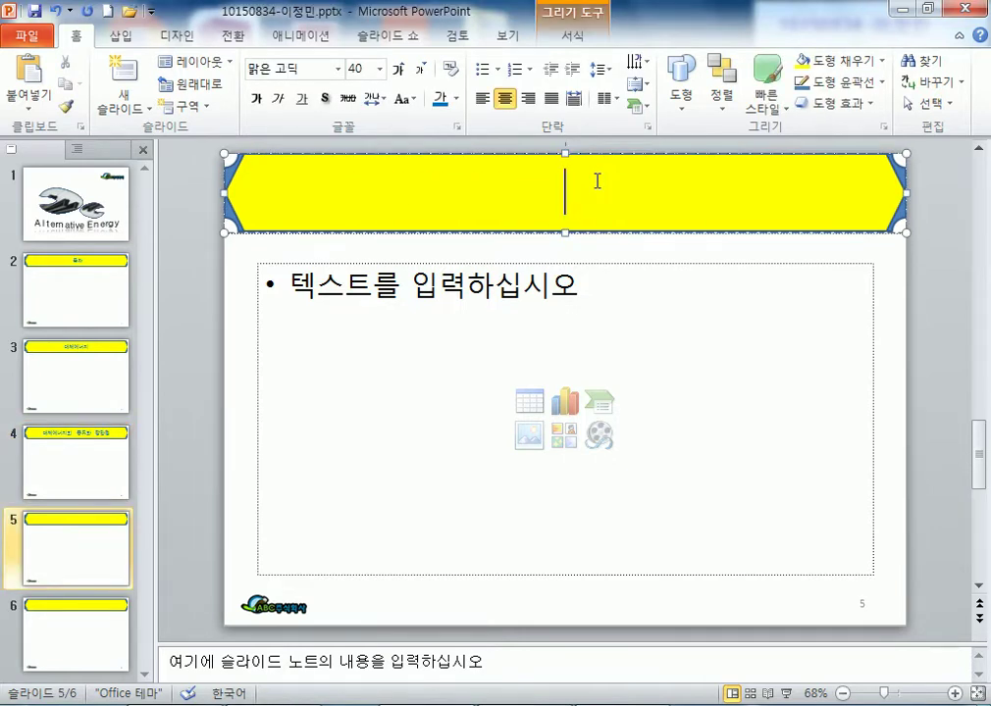
{"action": "type", "text": "대체에너지 "}
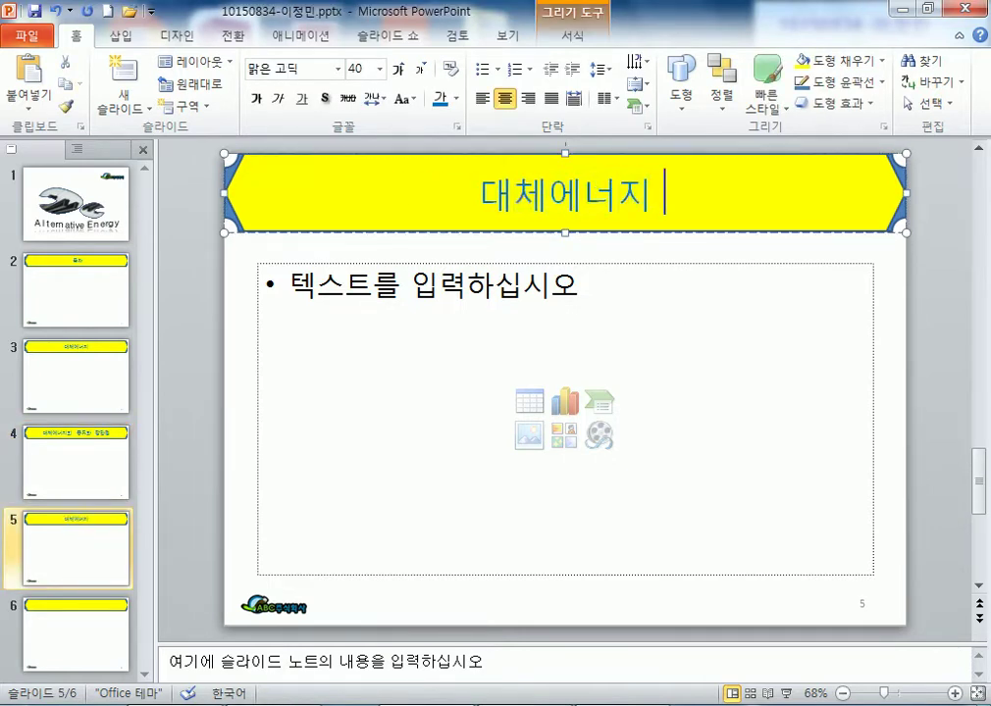
{"action": "type", "text": "바발전량"}
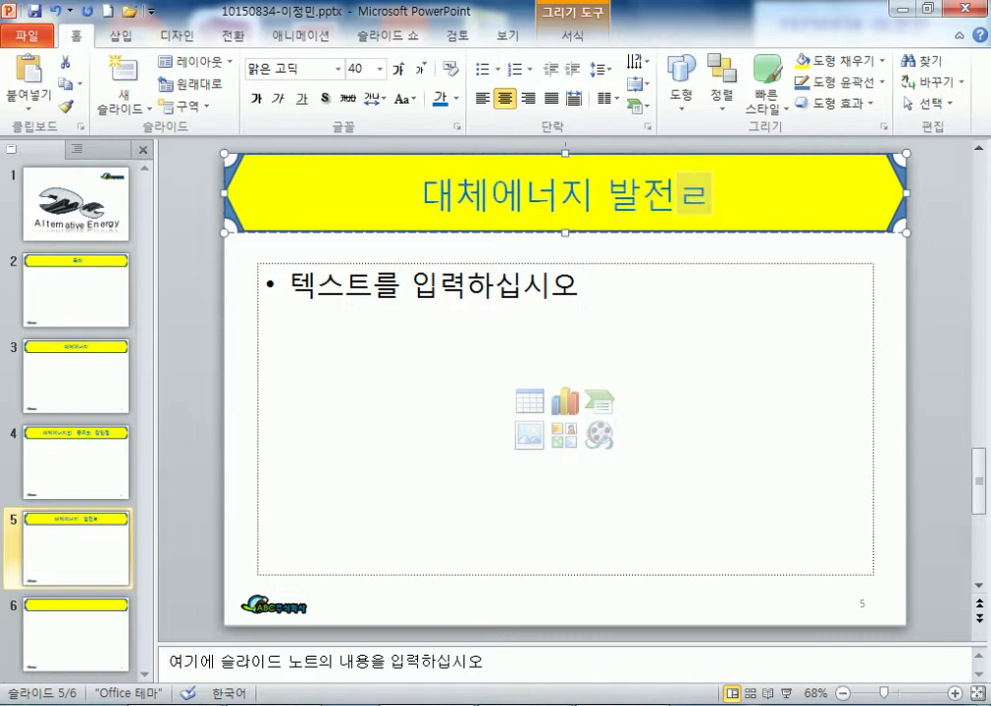
{"action": "scroll", "coordinate": [597, 210], "scroll_direction": "down", "scroll_amount": 1}
{"action": "left_click", "coordinate": [605, 208]}
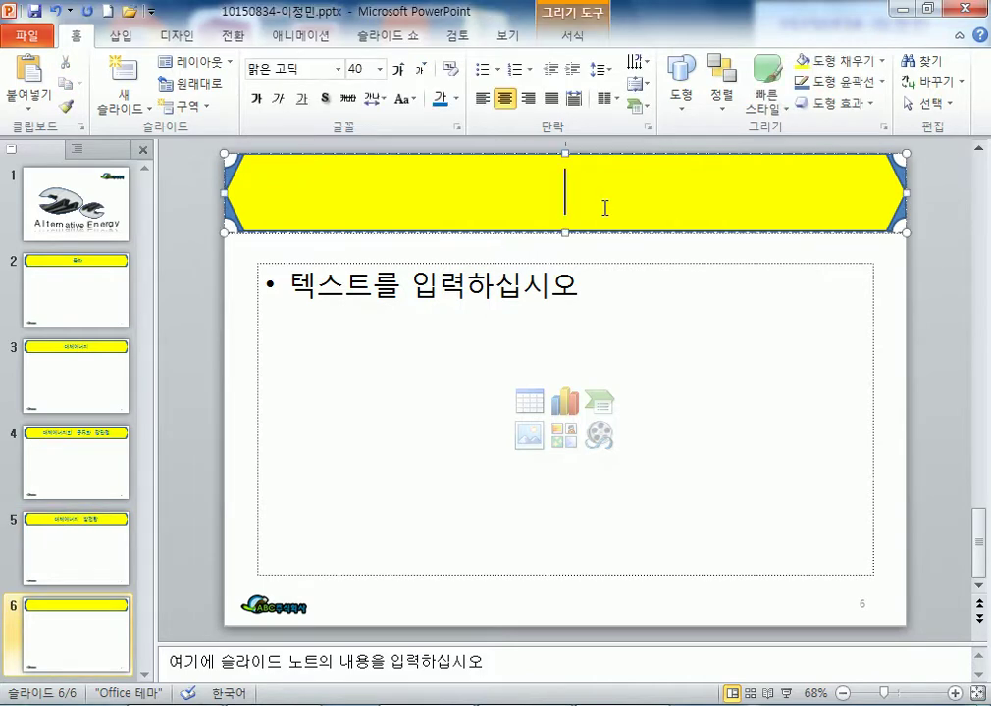
{"action": "type", "text": "대"}
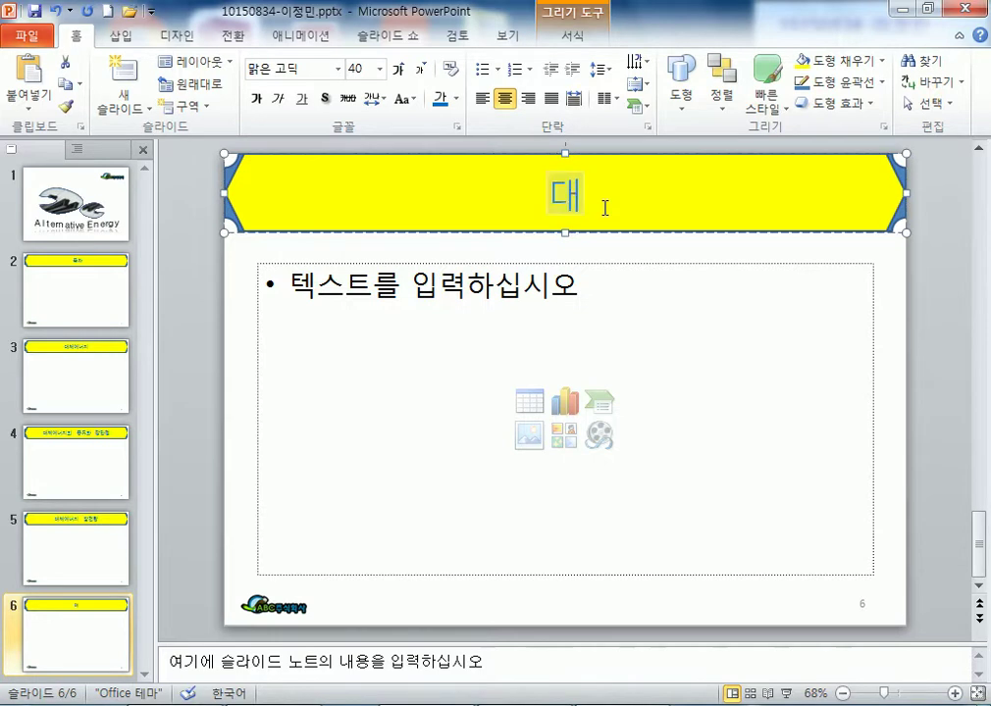
{"action": "type", "text": "체에넞지 특성"}
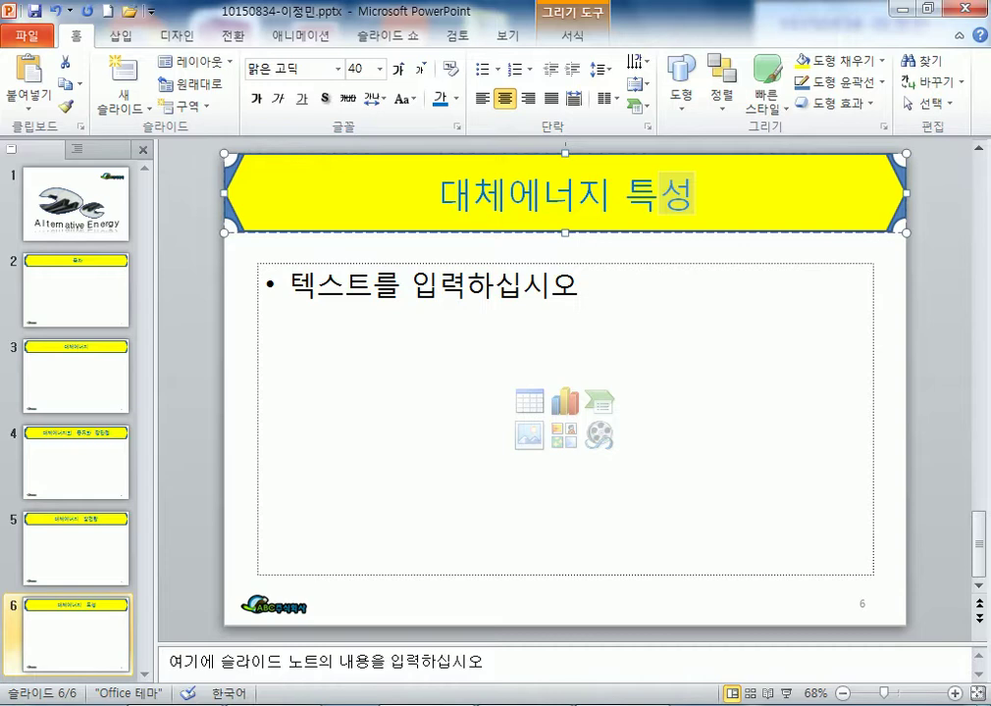
- Commit the slide 6 title and review slides 2 through 6 in the thumbnails
{"action": "left_click", "coordinate": [927, 283]}
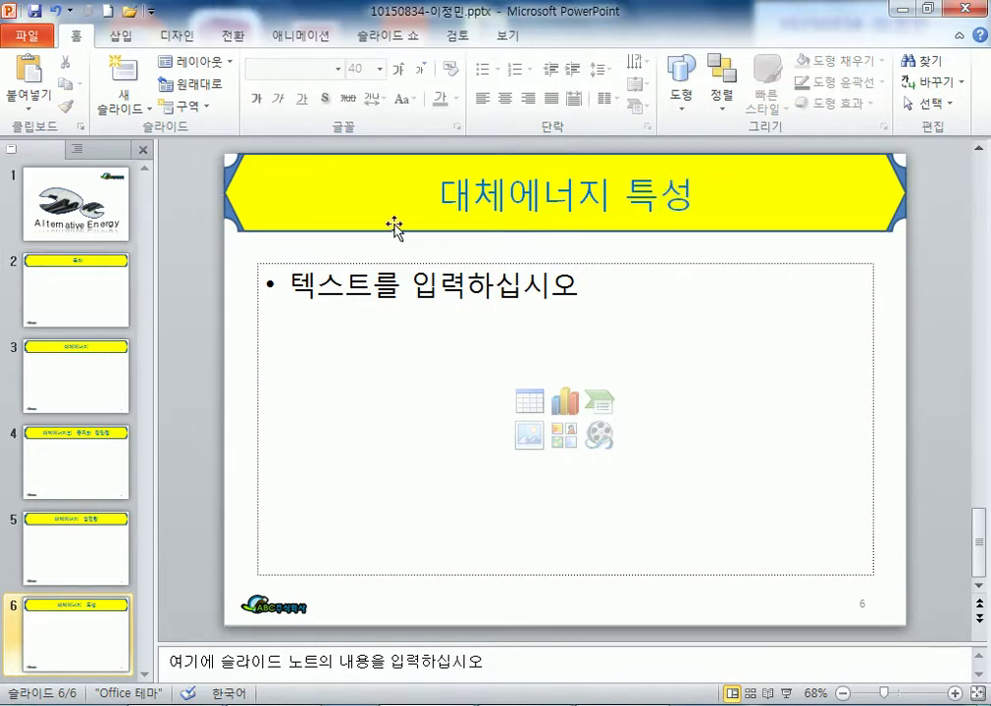
{"action": "left_click", "coordinate": [83, 320]}
{"action": "left_click", "coordinate": [97, 395]}
{"action": "left_click", "coordinate": [97, 475]}
{"action": "left_click", "coordinate": [97, 564]}
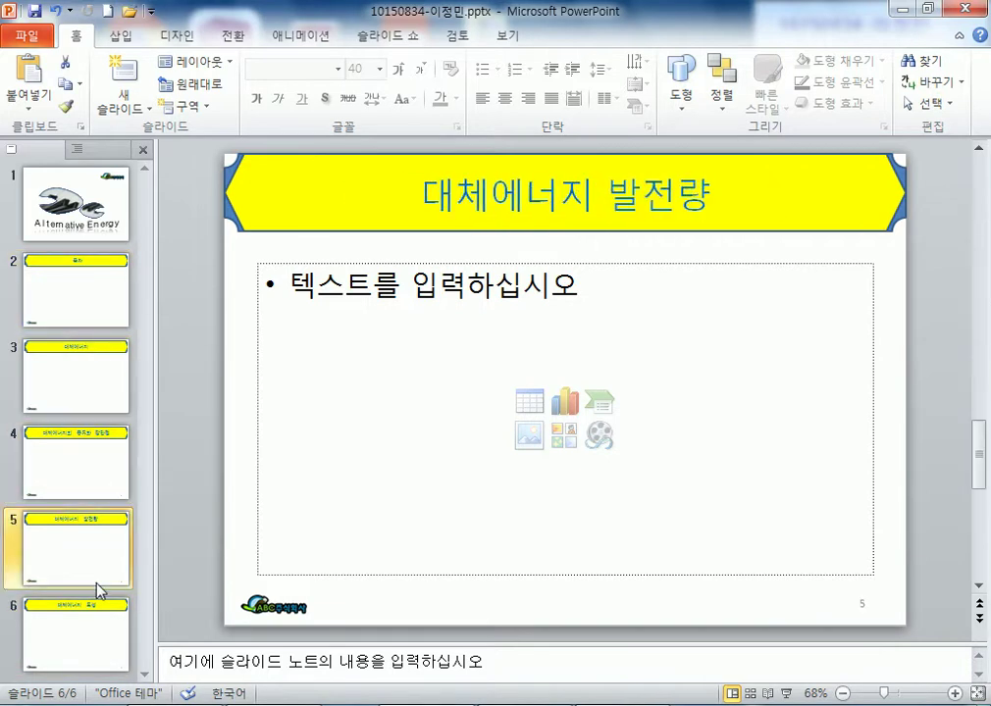
{"action": "left_click", "coordinate": [99, 631]}
{"action": "left_click", "coordinate": [96, 476]}
- Scroll through the slides from the 목차 slide, checking each title, and return to slide 2
{"action": "left_click", "coordinate": [83, 294]}
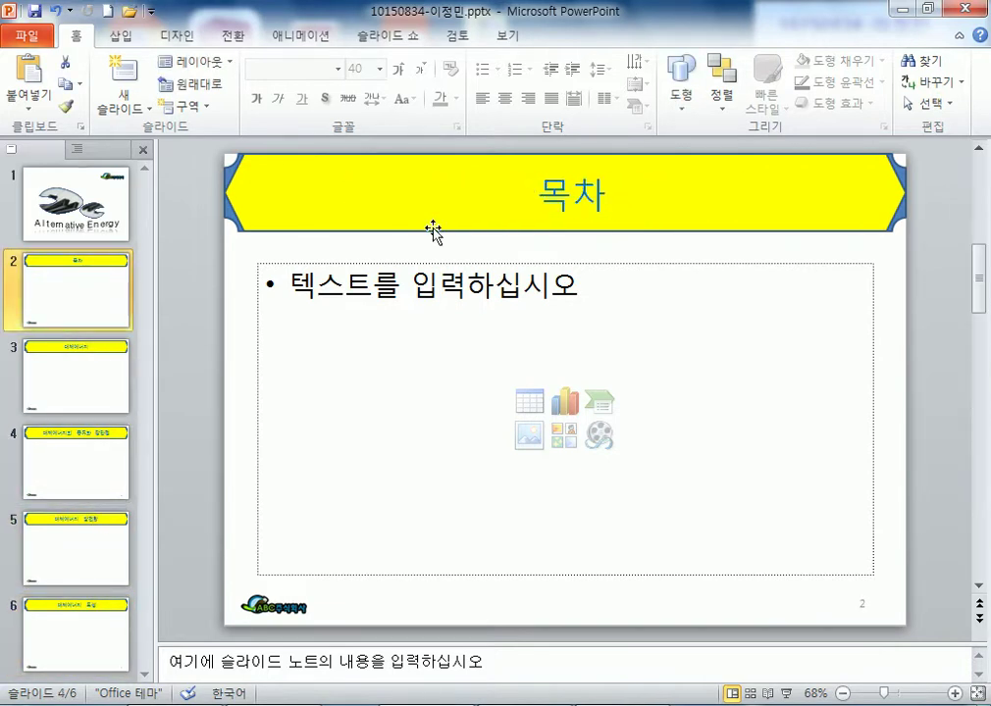
{"action": "left_click", "coordinate": [553, 198]}
{"action": "scroll", "coordinate": [552, 197], "scroll_direction": "down", "scroll_amount": 1}
{"action": "left_click", "coordinate": [553, 197]}
{"action": "scroll", "coordinate": [552, 197], "scroll_direction": "down", "scroll_amount": 1}
{"action": "left_click", "coordinate": [552, 198]}
{"action": "scroll", "coordinate": [552, 197], "scroll_direction": "down", "scroll_amount": 2}
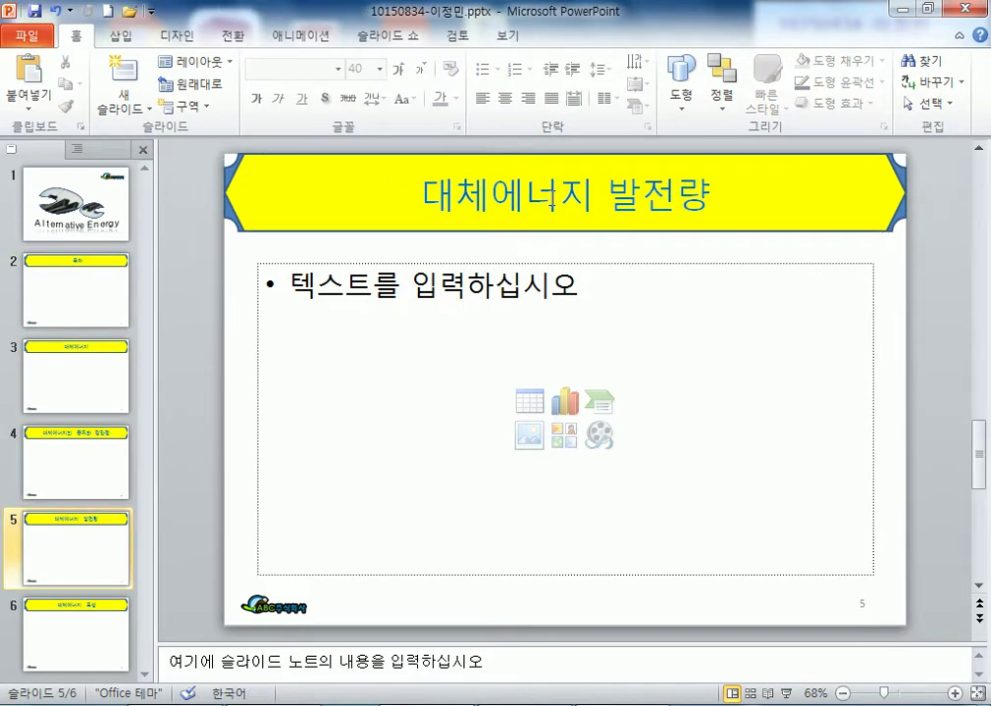
{"action": "scroll", "coordinate": [552, 198], "scroll_direction": "up", "scroll_amount": 5}
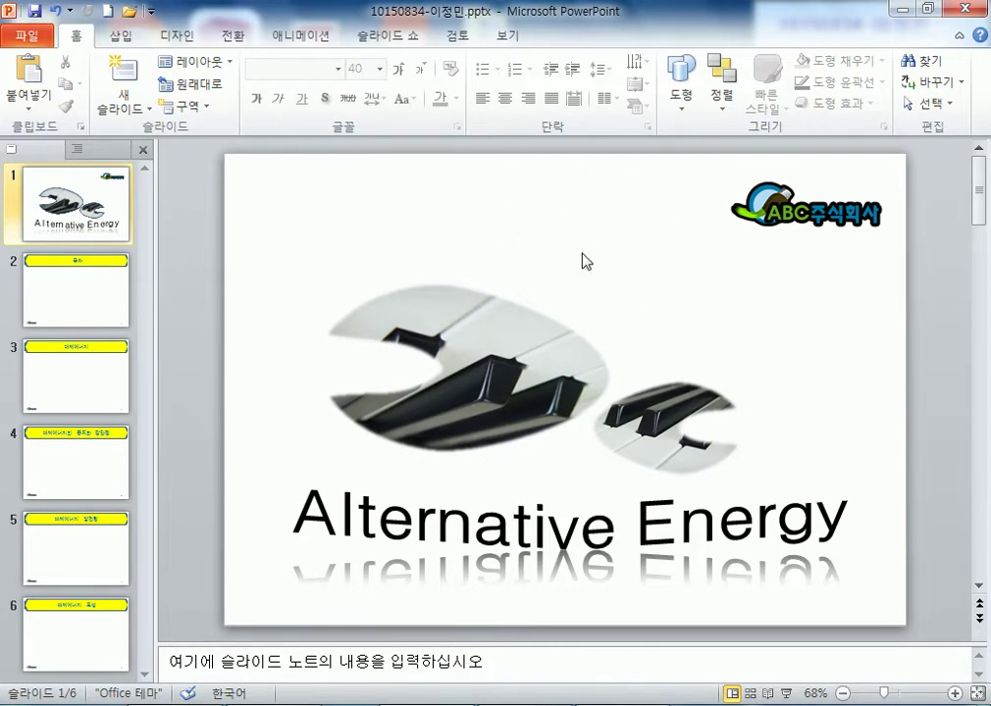
{"action": "scroll", "coordinate": [544, 196], "scroll_direction": "down", "scroll_amount": 1}
{"action": "left_click", "coordinate": [562, 196]}
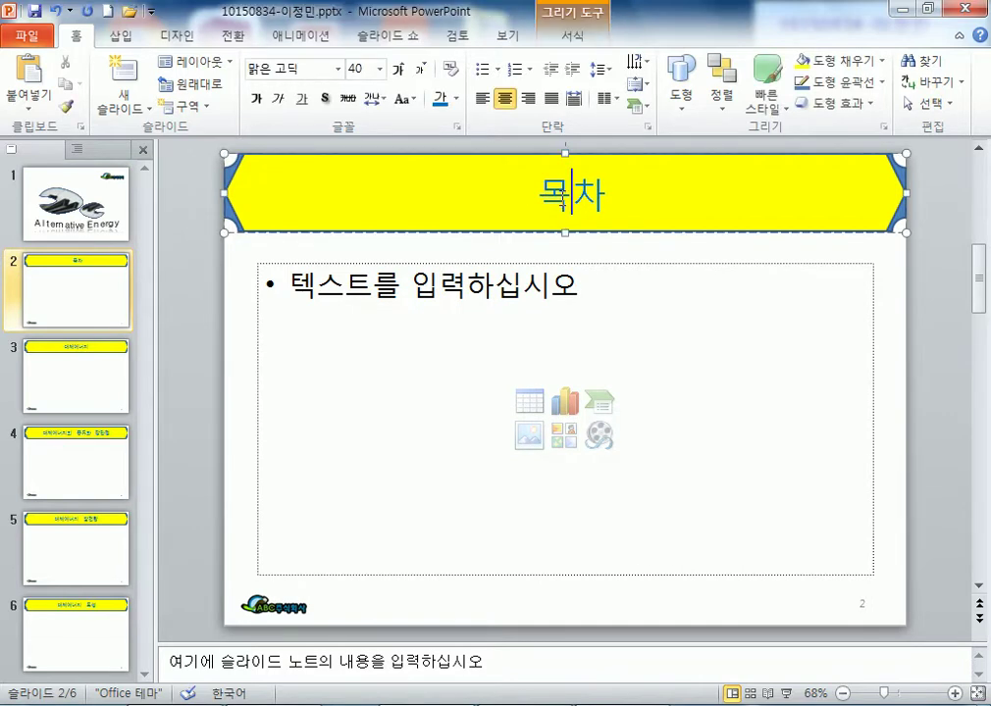
{"action": "scroll", "coordinate": [566, 195], "scroll_direction": "down", "scroll_amount": 1}
{"action": "left_click", "coordinate": [564, 195]}
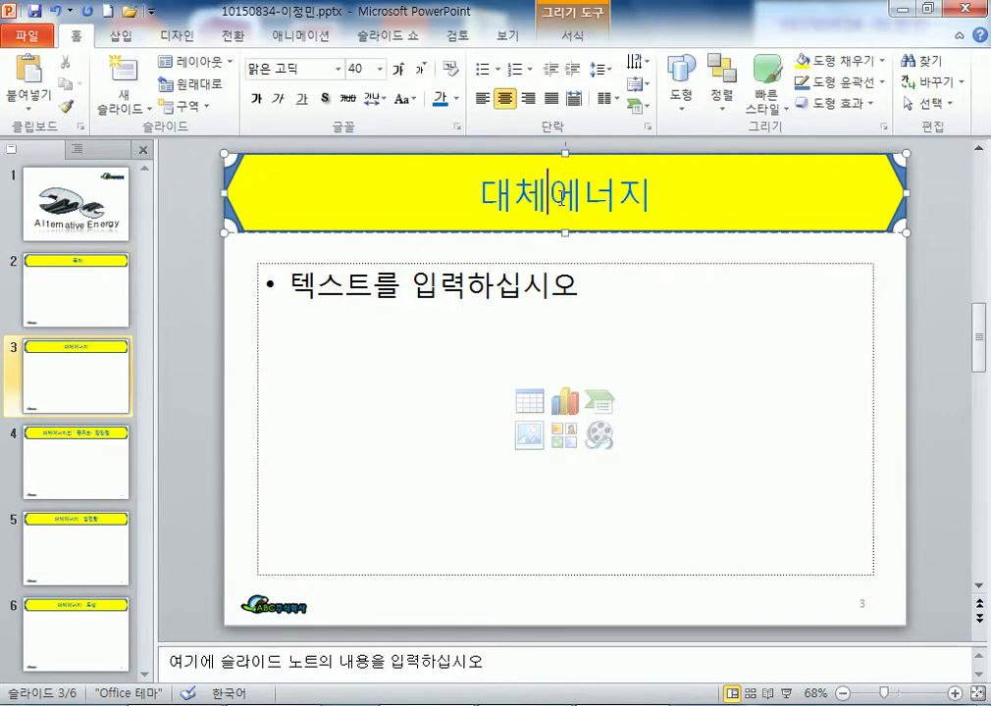
{"action": "scroll", "coordinate": [561, 198], "scroll_direction": "down", "scroll_amount": 1}
{"action": "scroll", "coordinate": [561, 198], "scroll_direction": "up", "scroll_amount": 2}
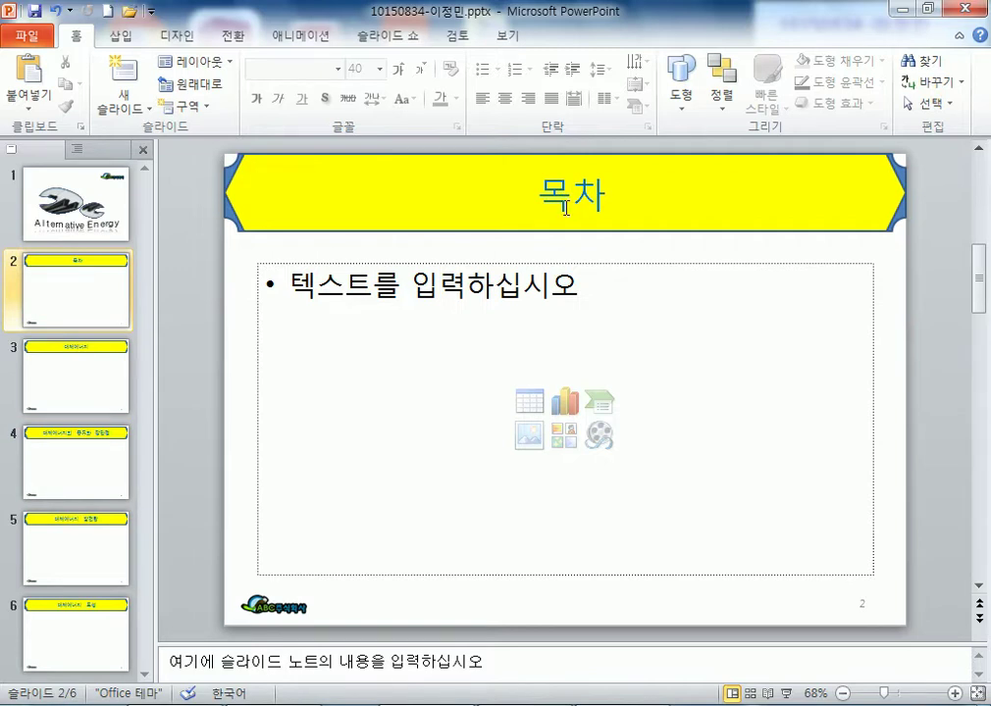
{"action": "left_click", "coordinate": [296, 263]}
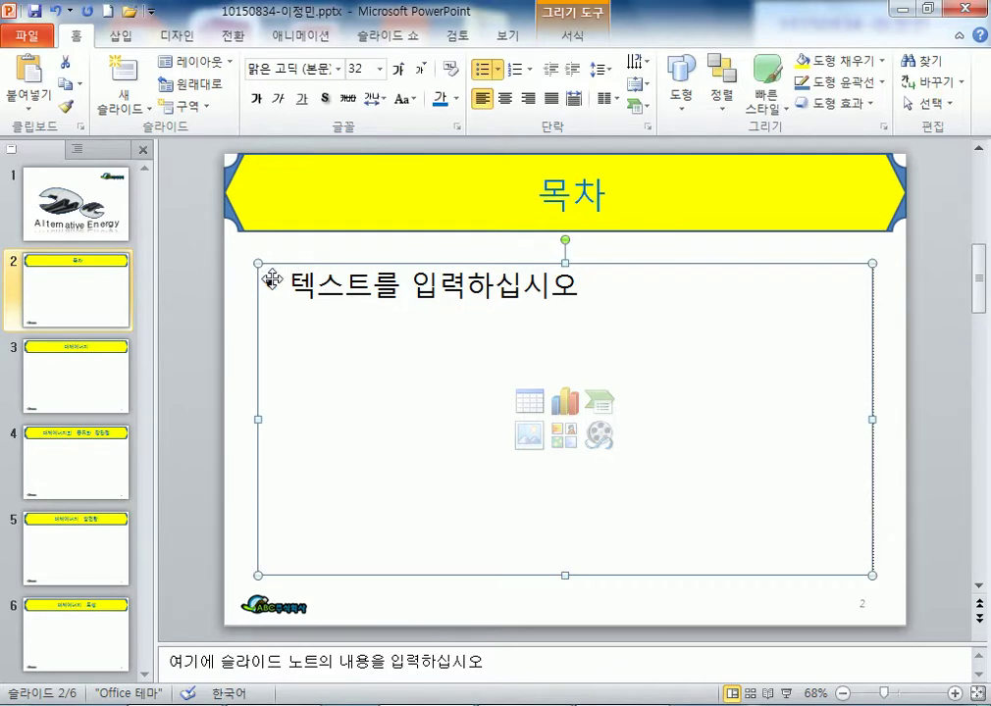
- Delete the empty content placeholder from the 목차 slide and bring up the Shapes gallery
{"action": "key", "text": "Delete"}
{"action": "left_click_drag", "start_coordinate": [349, 263], "coordinate": [598, 398]}
{"action": "left_click_drag", "start_coordinate": [351, 434], "coordinate": [573, 487]}
{"action": "left_click_drag", "start_coordinate": [376, 511], "coordinate": [539, 579]}
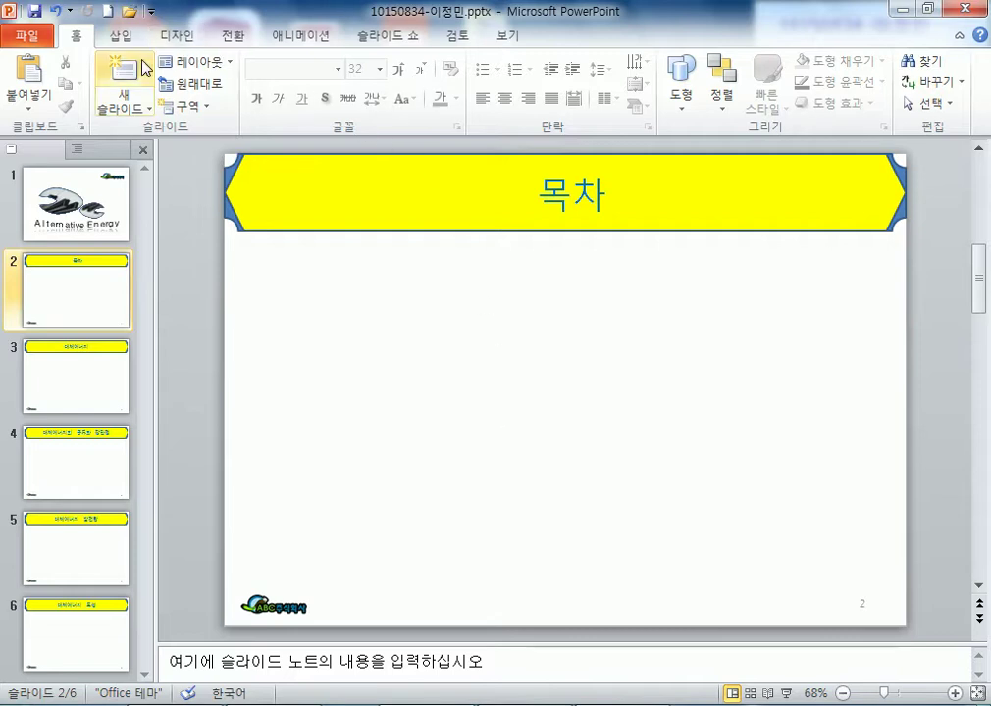
{"action": "left_click", "coordinate": [118, 36]}
{"action": "left_click", "coordinate": [254, 84]}
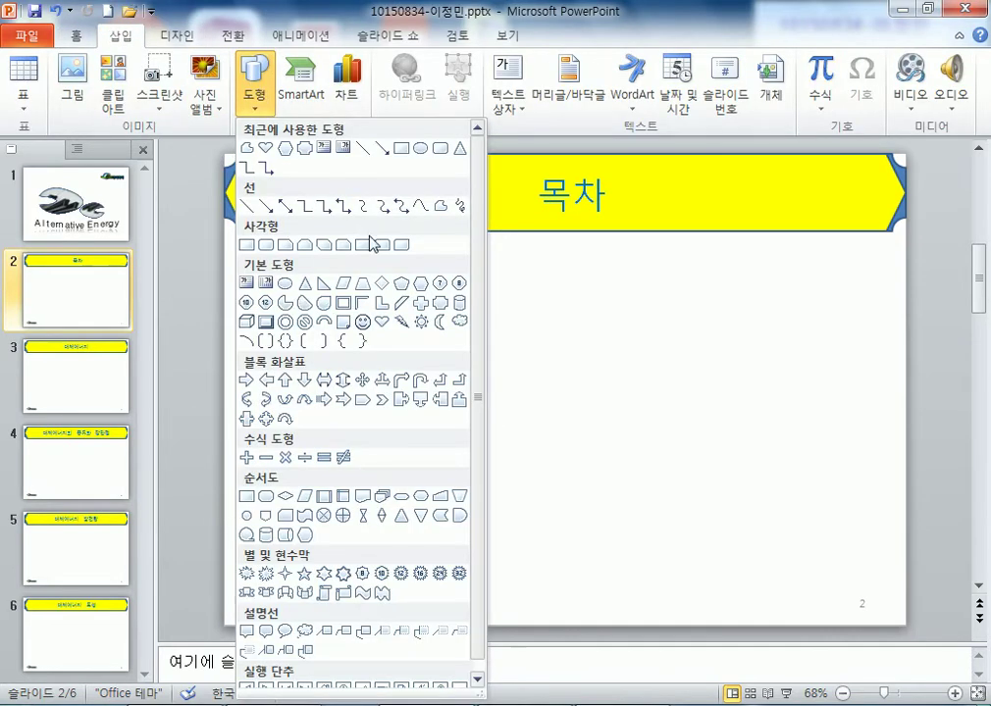
- Draw a wide hexagon just beneath the 목차 title, undoing an accidental resize
{"action": "left_click", "coordinate": [420, 284]}
{"action": "left_click_drag", "start_coordinate": [372, 266], "coordinate": [762, 317]}
{"action": "left_click_drag", "start_coordinate": [652, 301], "coordinate": [646, 279]}
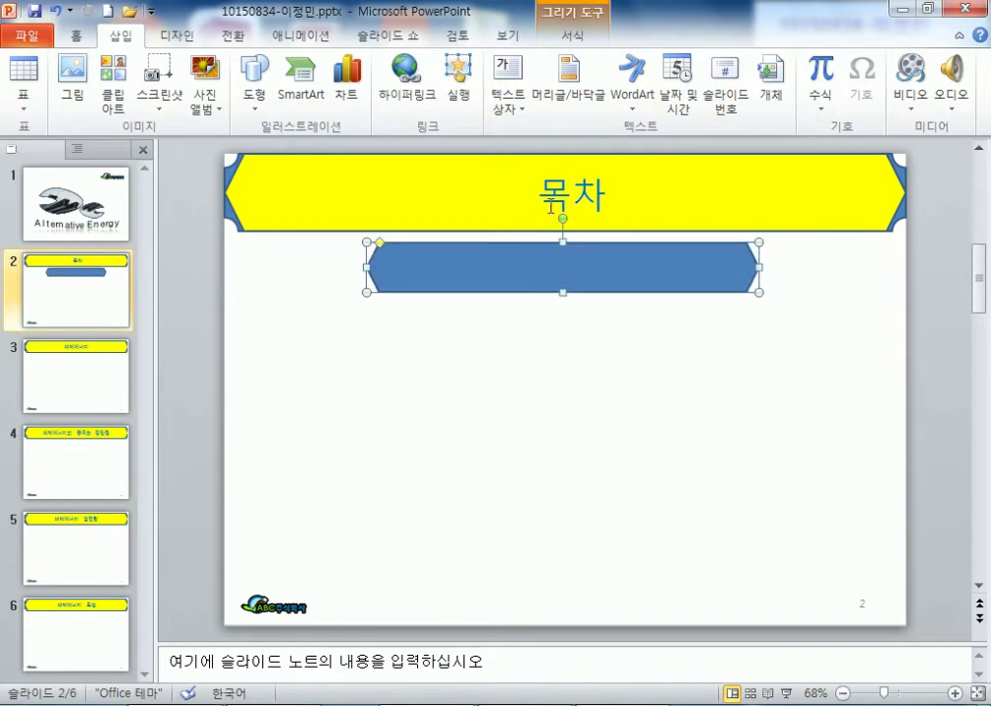
{"action": "left_click_drag", "start_coordinate": [524, 272], "coordinate": [560, 335]}
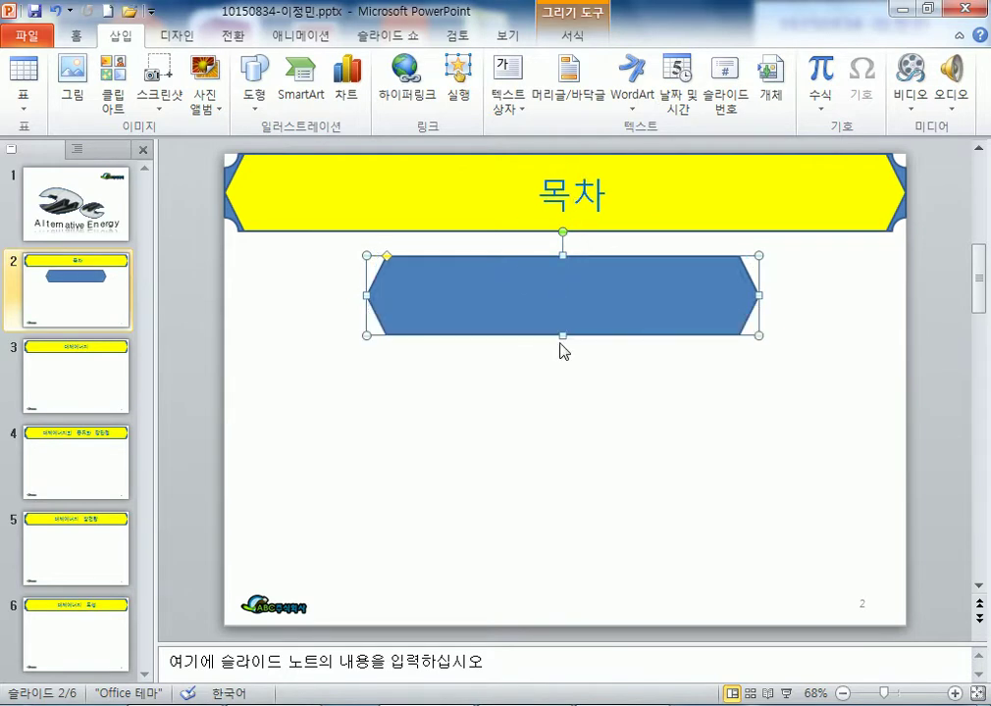
{"action": "key", "text": "ctrl+z"}
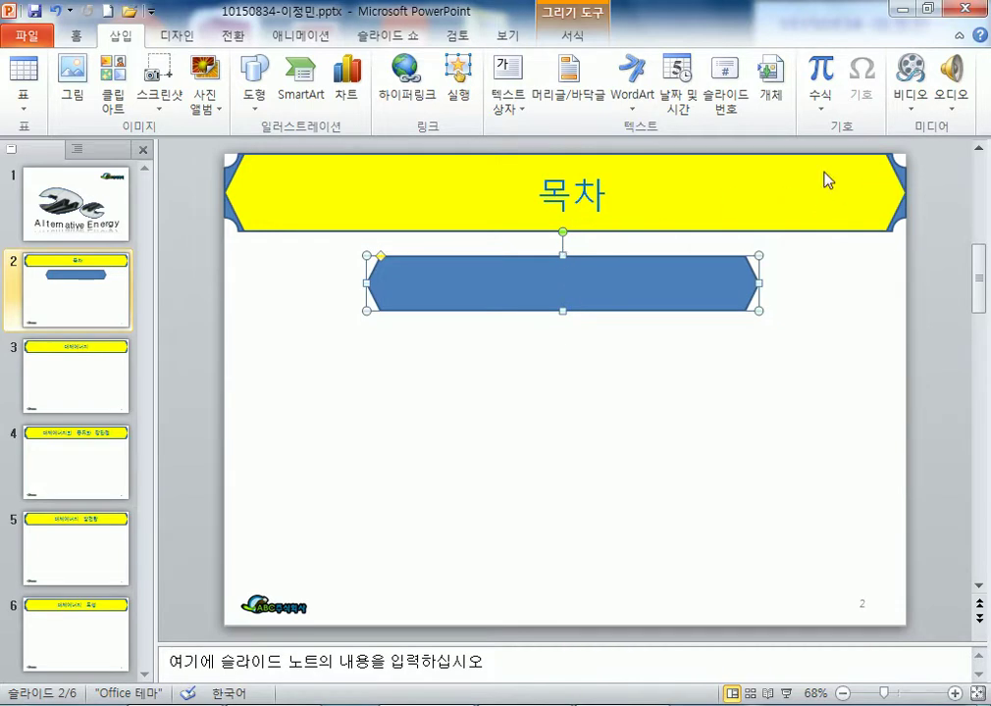
{"action": "left_click_drag", "start_coordinate": [721, 278], "coordinate": [696, 281]}
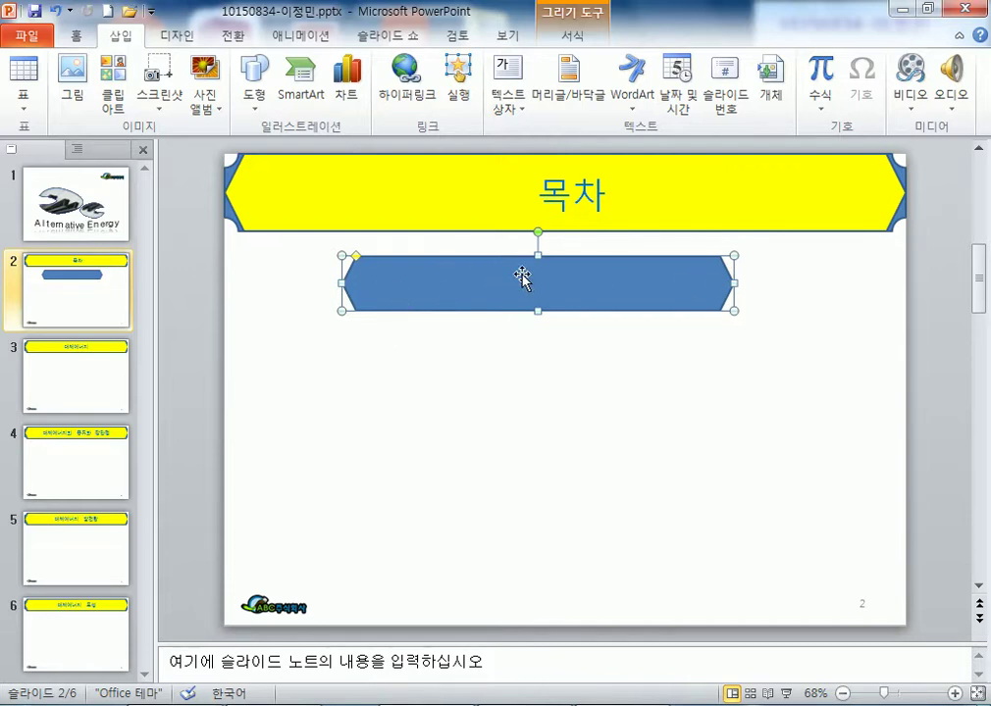
- Type '대체에너지의 종류와 장단점' into the hexagon and correct its misspellings
{"action": "type", "text": "대제"}
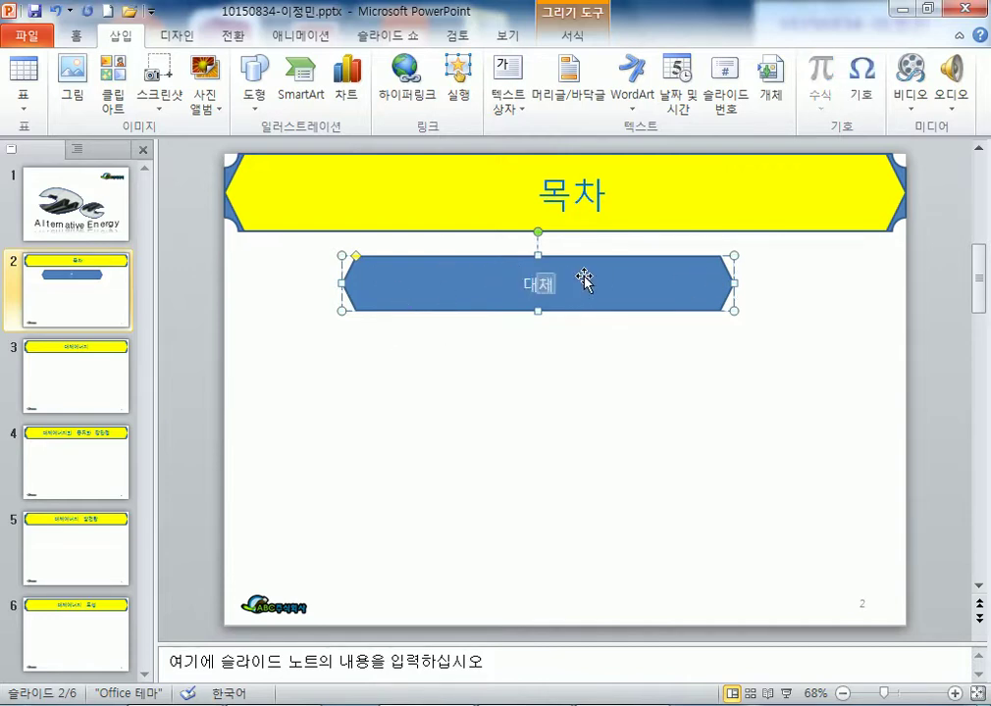
{"action": "type", "text": "에너지의 종류"}
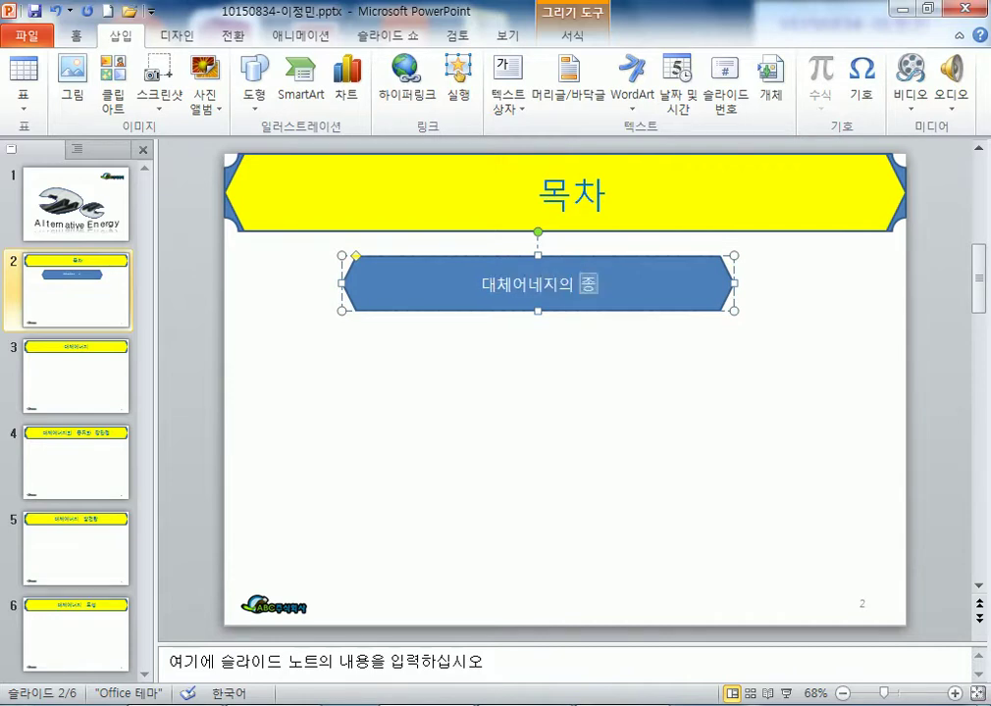
{"action": "type", "text": "와 장ㄷ"}
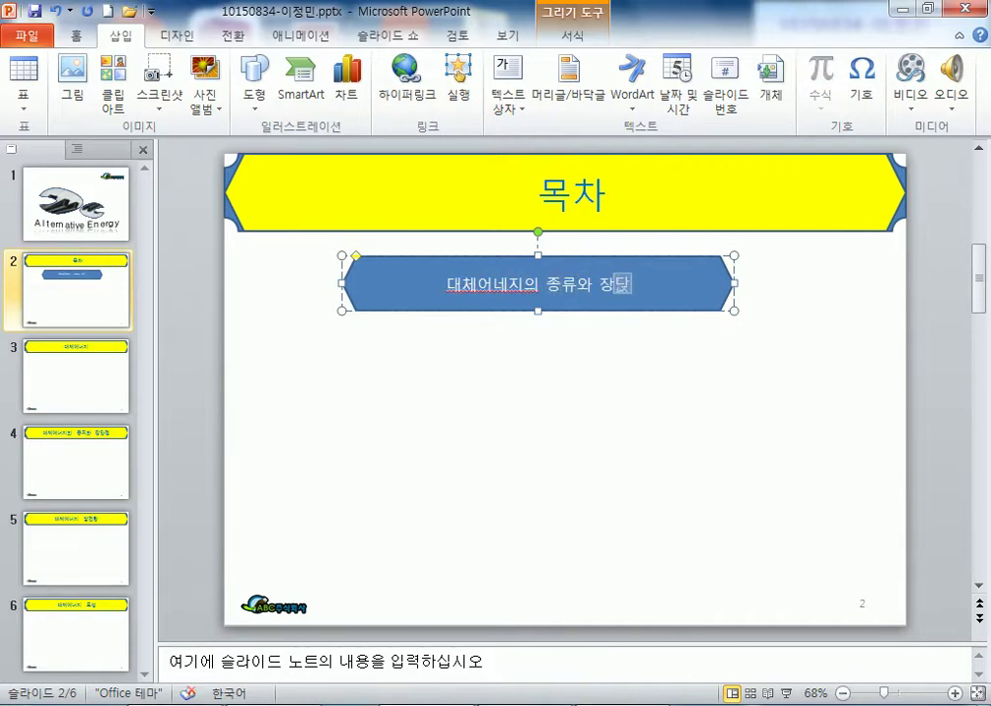
{"action": "type", "text": "점"}
{"action": "left_click", "coordinate": [483, 283]}
{"action": "key", "text": "BackSpace"}
{"action": "type", "text": "ㅇㅔ"}
{"action": "key", "text": "Delete"}
{"action": "type", "text": "너"}
{"action": "left_click", "coordinate": [690, 305]}
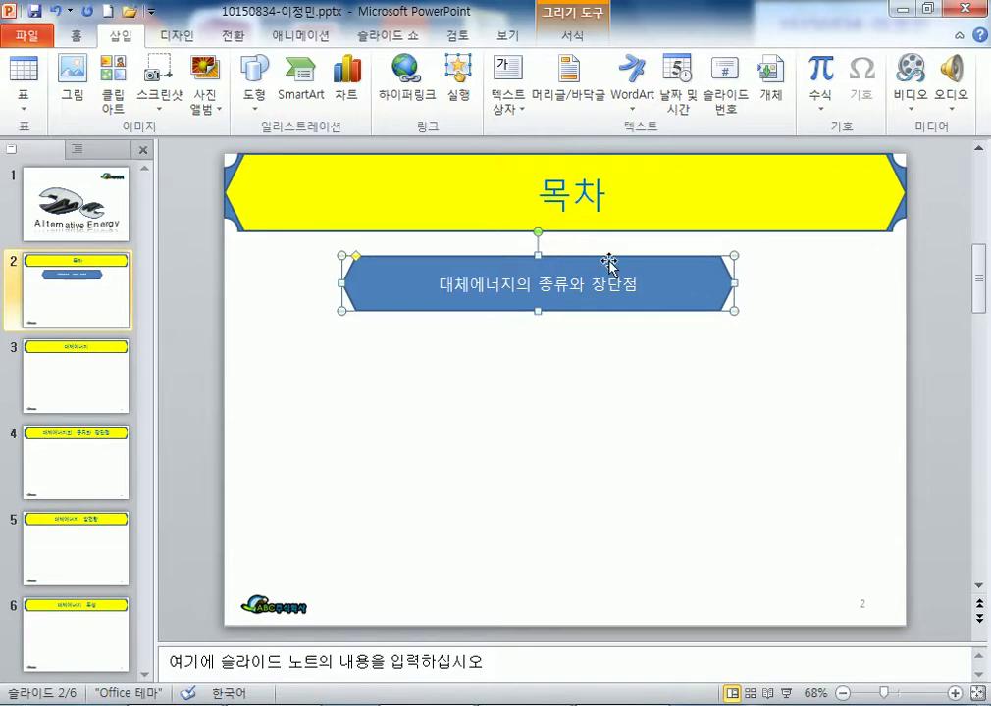
{"action": "left_click", "coordinate": [73, 35]}
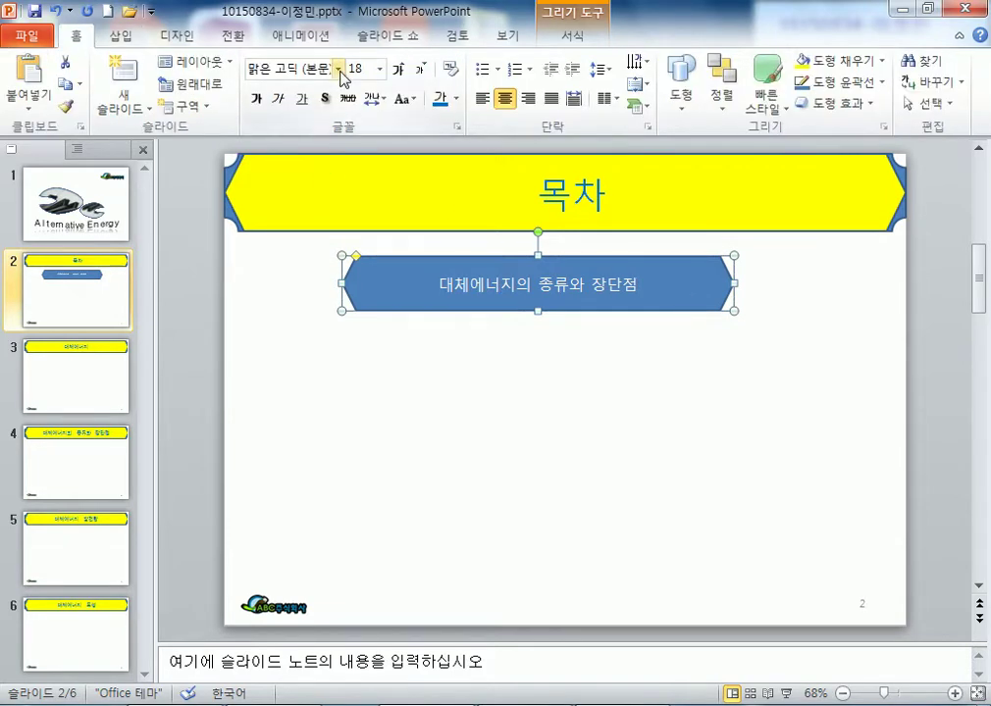
- Format the hexagon's text as black 굴림 at 24 pt
{"action": "left_click", "coordinate": [338, 69]}
{"action": "scroll", "coordinate": [383, 319], "scroll_direction": "down", "scroll_amount": 15}
{"action": "scroll", "coordinate": [391, 328], "scroll_direction": "down", "scroll_amount": 15}
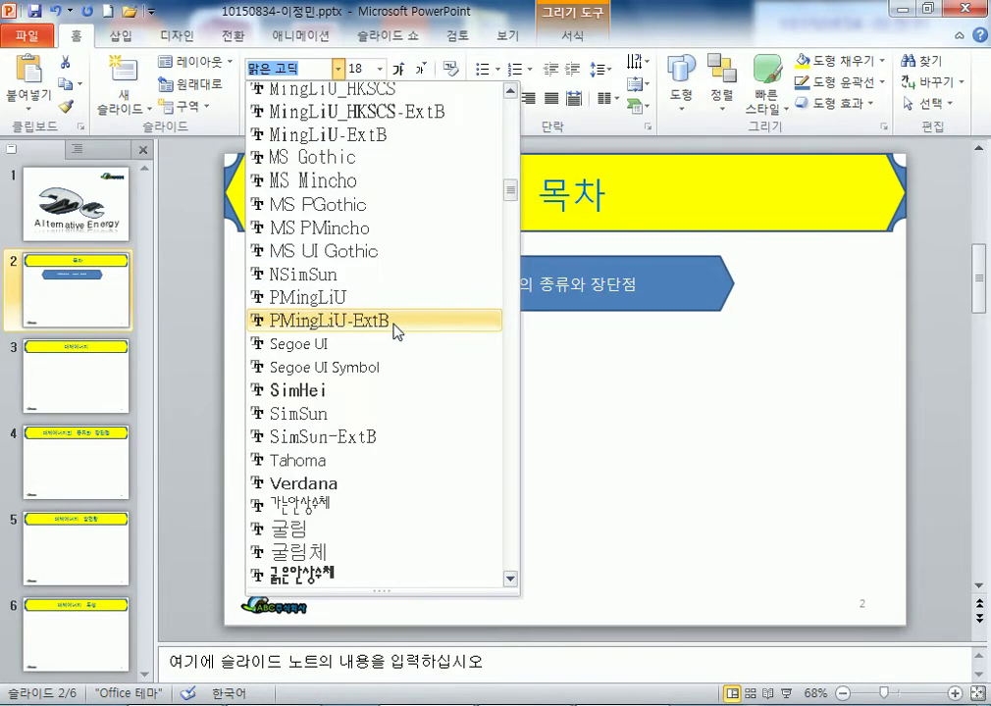
{"action": "left_click", "coordinate": [291, 111]}
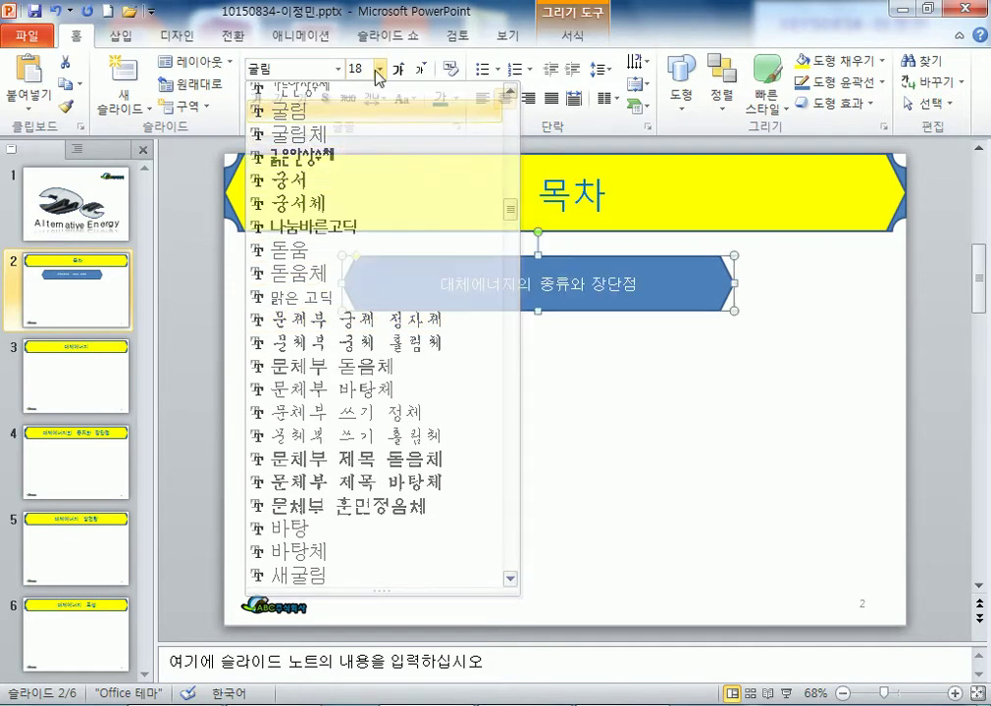
{"action": "left_click", "coordinate": [397, 69]}
{"action": "left_click", "coordinate": [398, 69]}
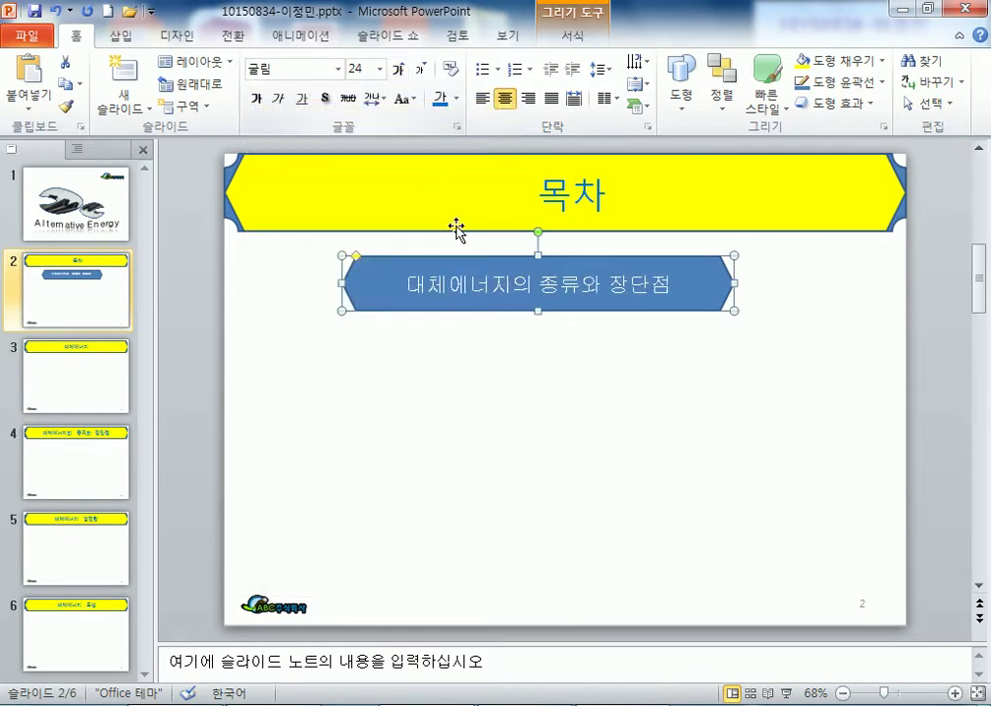
{"action": "left_click", "coordinate": [452, 102]}
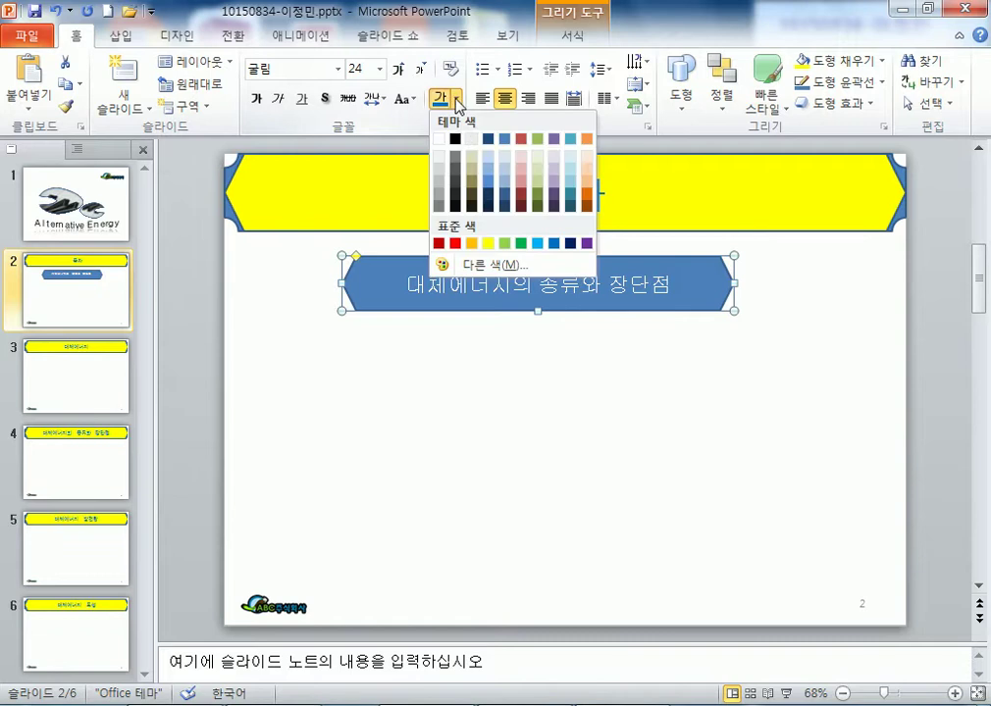
{"action": "left_click", "coordinate": [462, 143]}
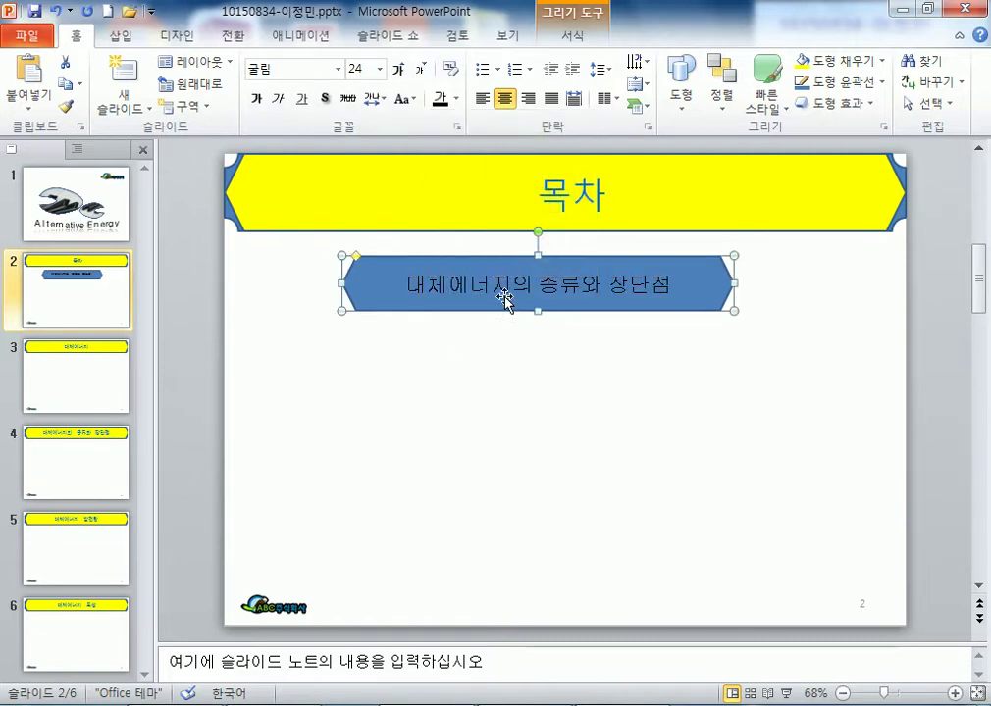
- Fill the hexagon yellow and adjust its width slightly
{"action": "left_click", "coordinate": [572, 35]}
{"action": "left_click", "coordinate": [436, 64]}
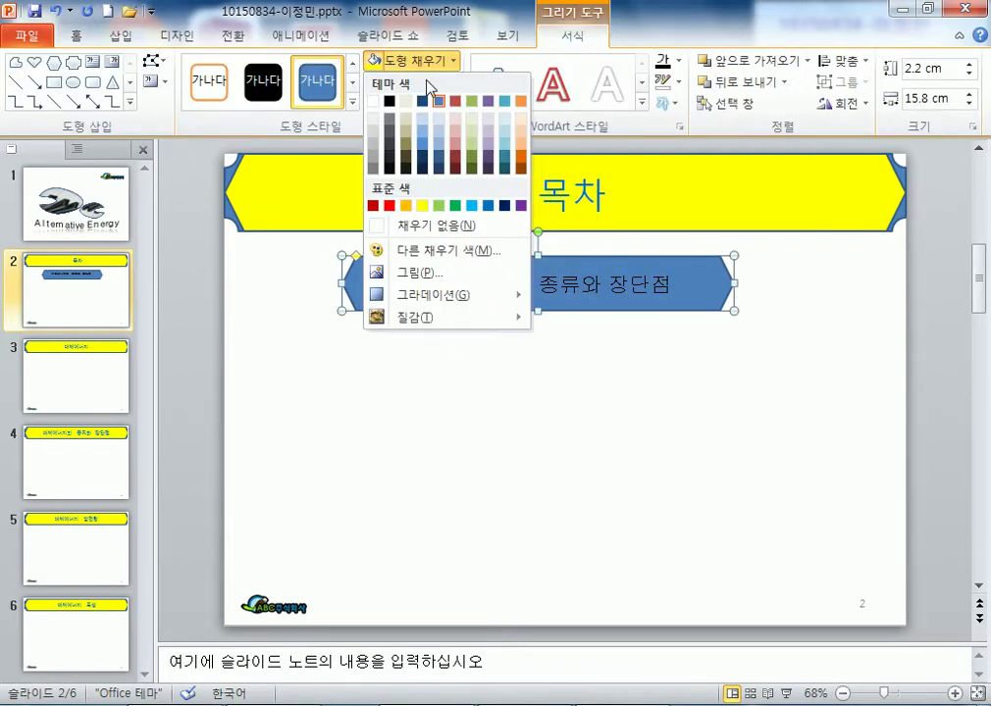
{"action": "left_click", "coordinate": [422, 205]}
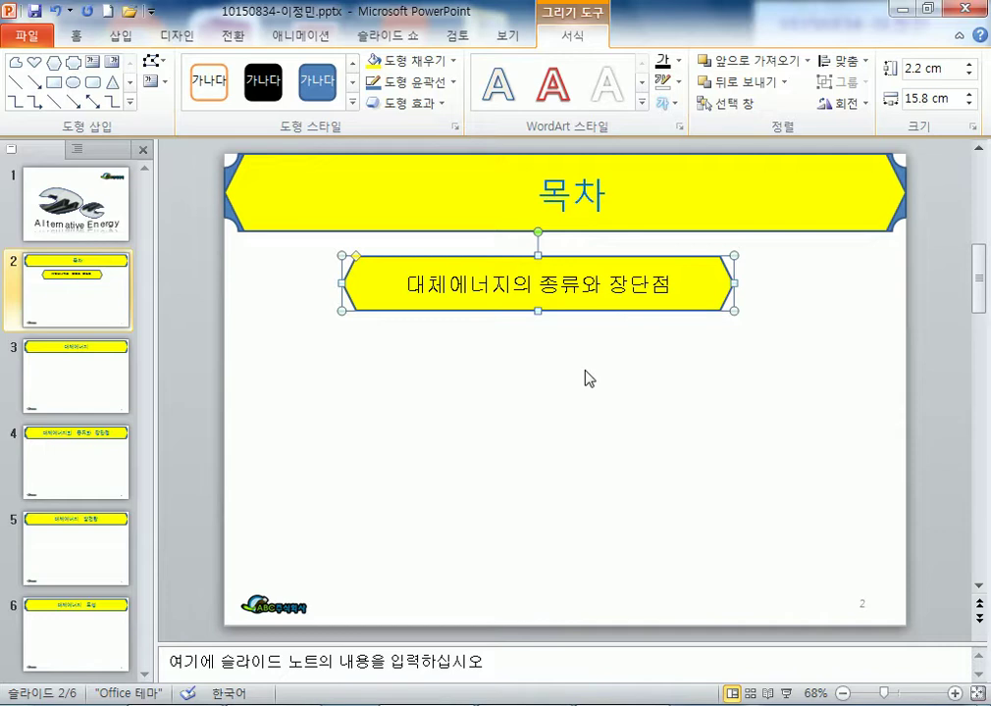
{"action": "mouse_move", "coordinate": [733, 283]}
{"action": "left_mouse_down"}
{"action": "mouse_move", "coordinate": [839, 283]}
{"action": "mouse_move", "coordinate": [585, 282]}
{"action": "mouse_move", "coordinate": [757, 283]}
{"action": "mouse_move", "coordinate": [729, 283]}
{"action": "left_mouse_up"}
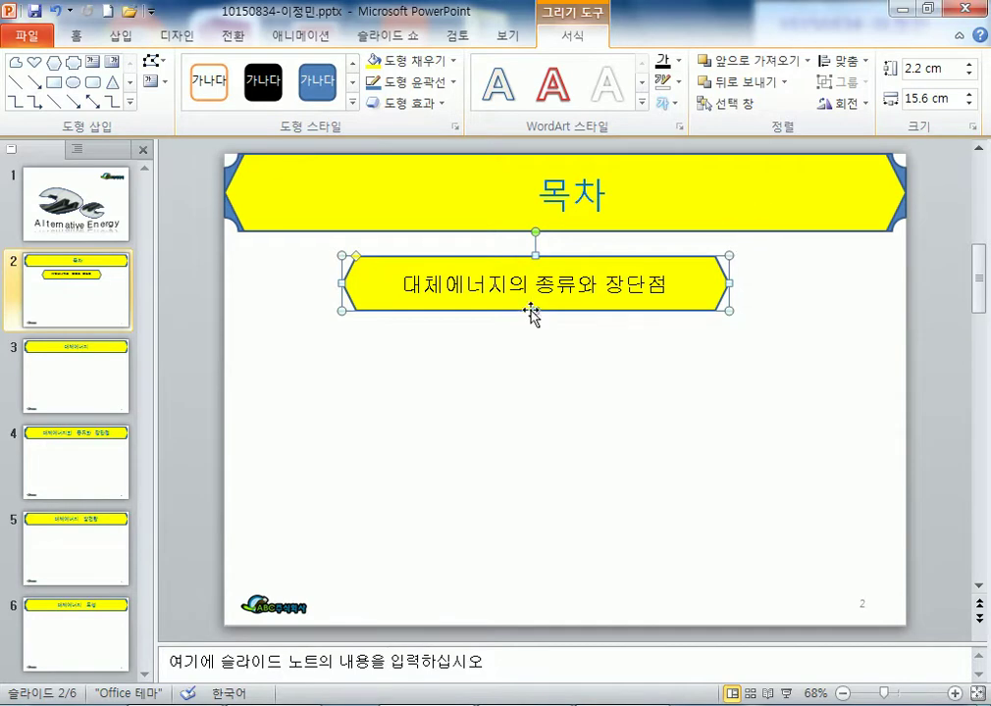
{"action": "left_click_drag", "start_coordinate": [294, 253], "coordinate": [364, 318]}
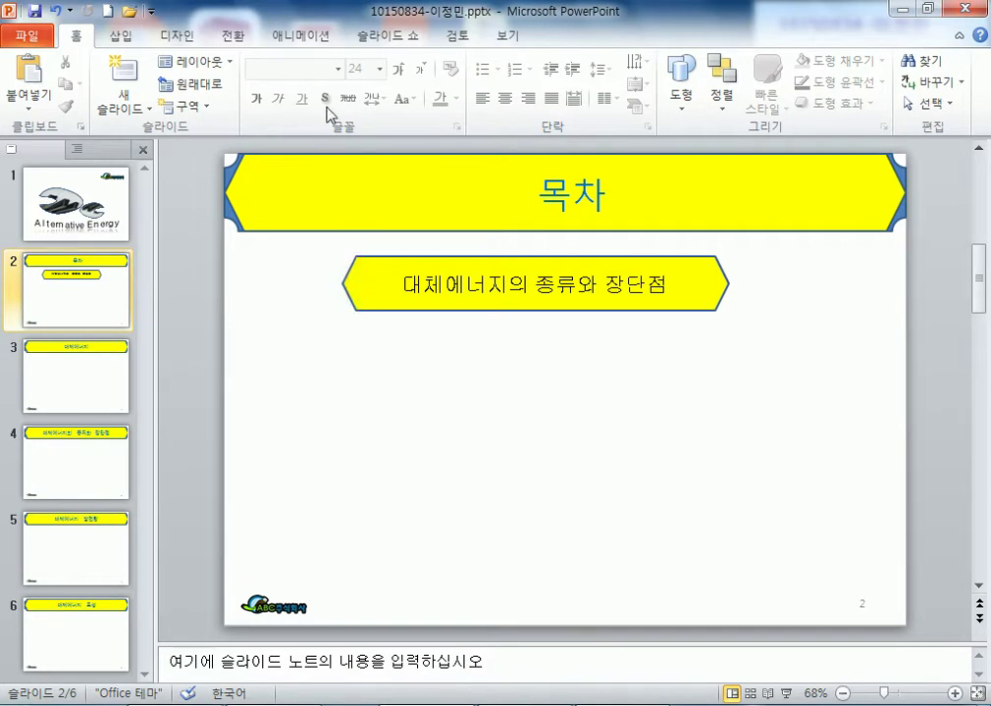
- Draw a blue pentagon over the left end of the yellow box
{"action": "left_click", "coordinate": [120, 36]}
{"action": "left_click", "coordinate": [257, 86]}
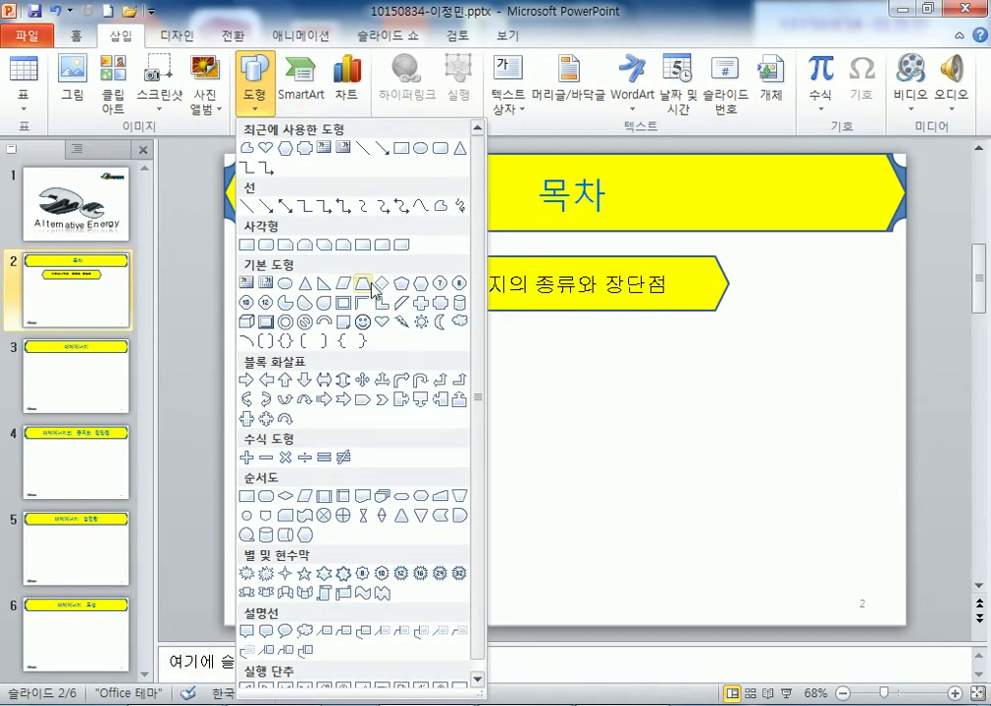
{"action": "left_click", "coordinate": [311, 280]}
{"action": "mouse_move", "coordinate": [322, 255]}
{"action": "left_mouse_down"}
{"action": "mouse_move", "coordinate": [378, 283]}
{"action": "mouse_move", "coordinate": [382, 311]}
{"action": "left_mouse_up"}
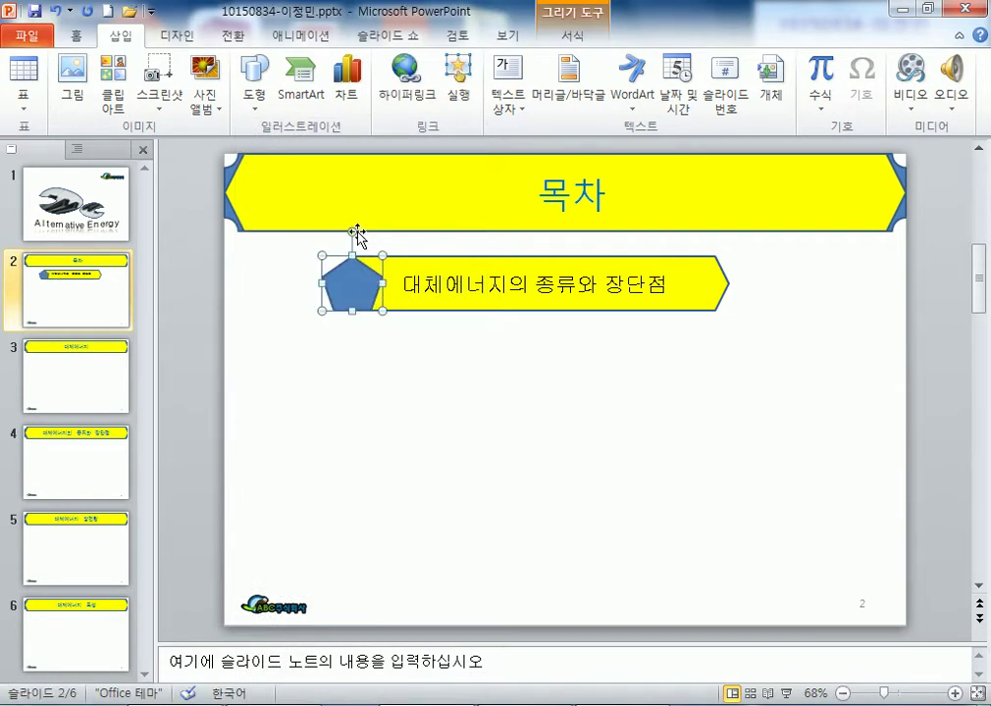
- Undo the stray character typed into the 목차 title, then tilt the pentagon slightly
{"action": "left_click", "coordinate": [358, 235]}
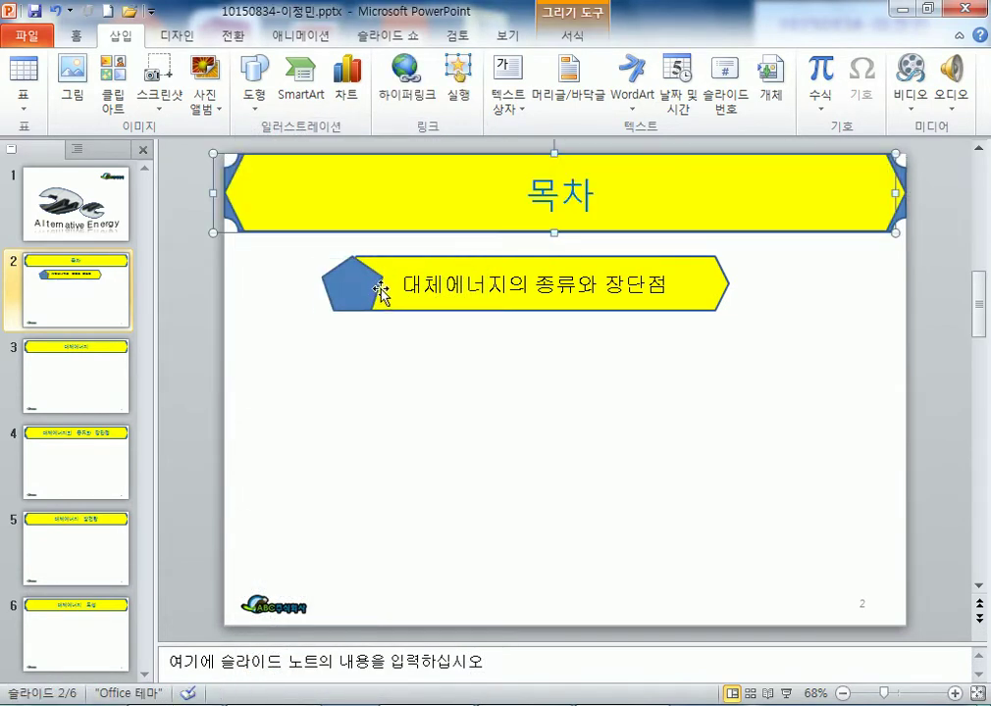
{"action": "type", "text": "ㅋ"}
{"action": "left_click", "coordinate": [275, 298]}
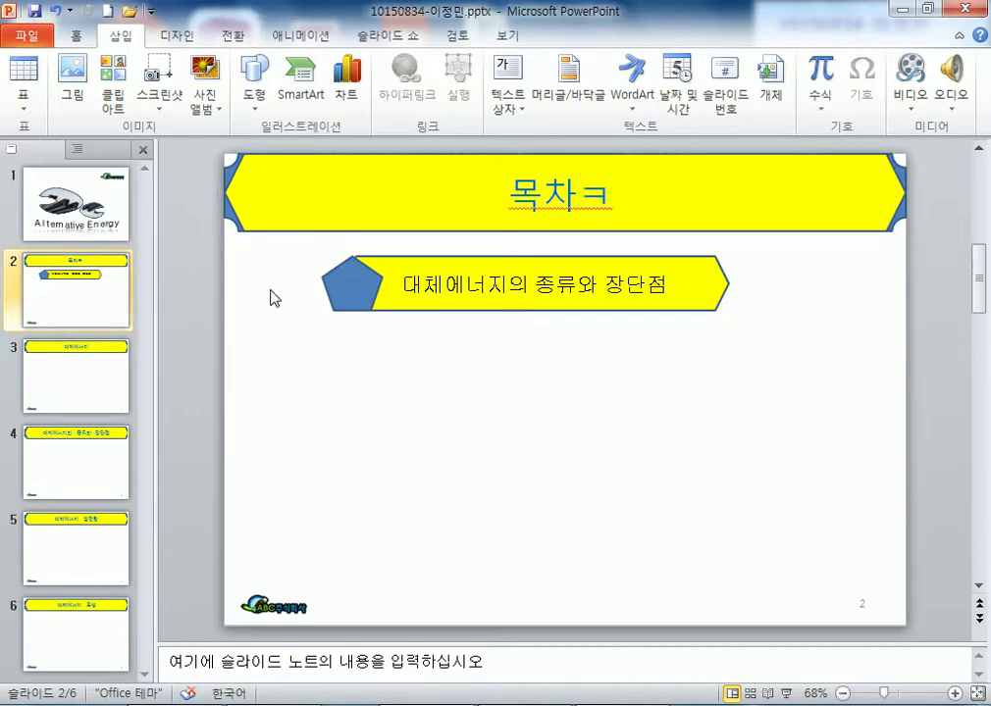
{"action": "key", "text": "ctrl+z"}
{"action": "left_click", "coordinate": [350, 292]}
{"action": "left_click_drag", "start_coordinate": [352, 231], "coordinate": [363, 355]}
{"action": "left_click", "coordinate": [365, 361]}
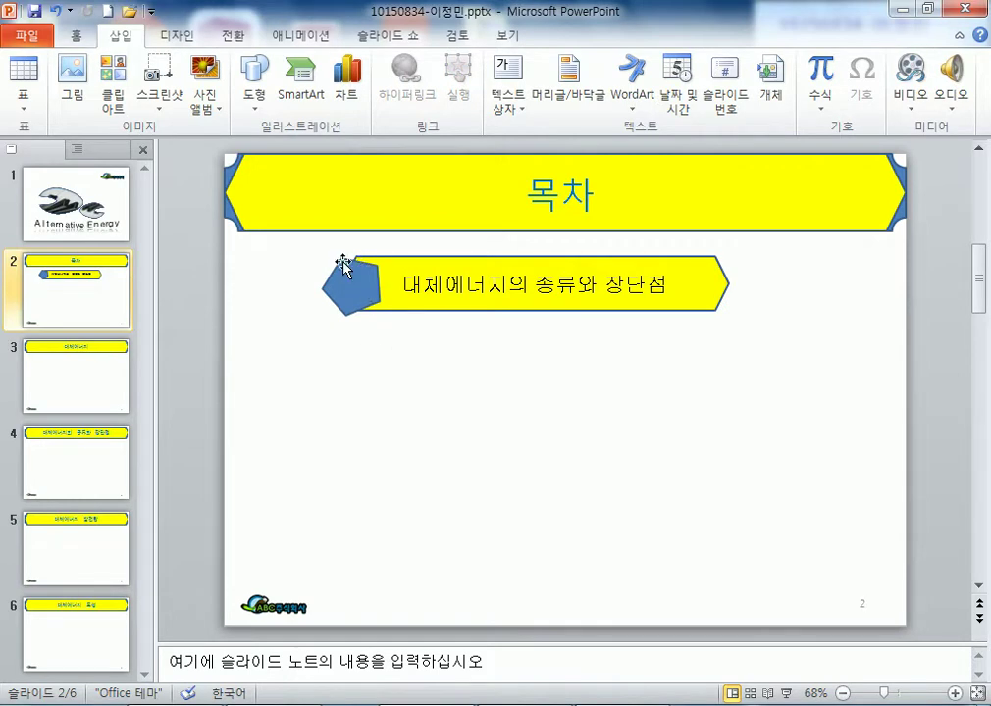
- Zoom in, enlarge the pentagon and drag it down onto the yellow banner
{"action": "scroll", "coordinate": [365, 275], "scroll_direction": "up", "scroll_amount": 10}
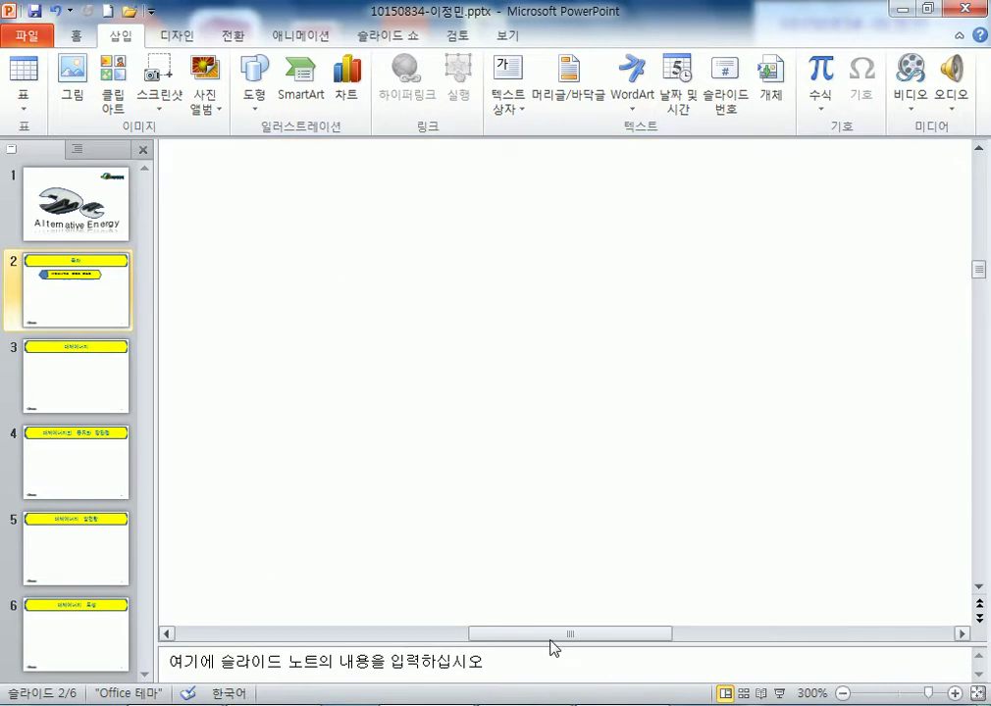
{"action": "left_click_drag", "start_coordinate": [453, 635], "coordinate": [319, 628]}
{"action": "scroll", "coordinate": [367, 550], "scroll_direction": "up", "scroll_amount": 5}
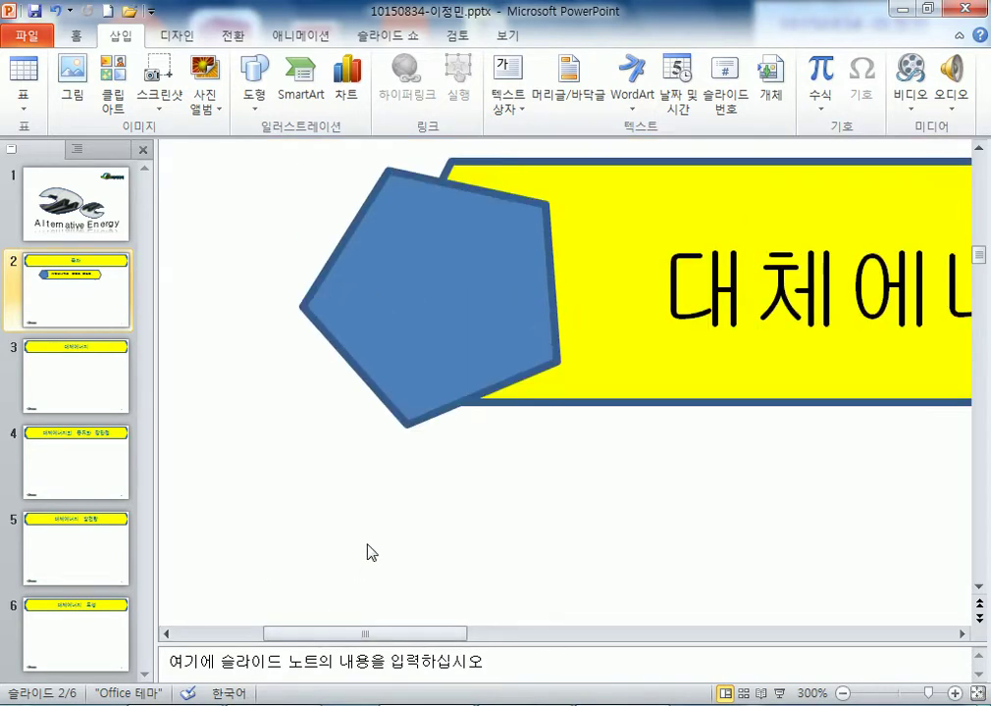
{"action": "left_click_drag", "start_coordinate": [445, 323], "coordinate": [509, 296]}
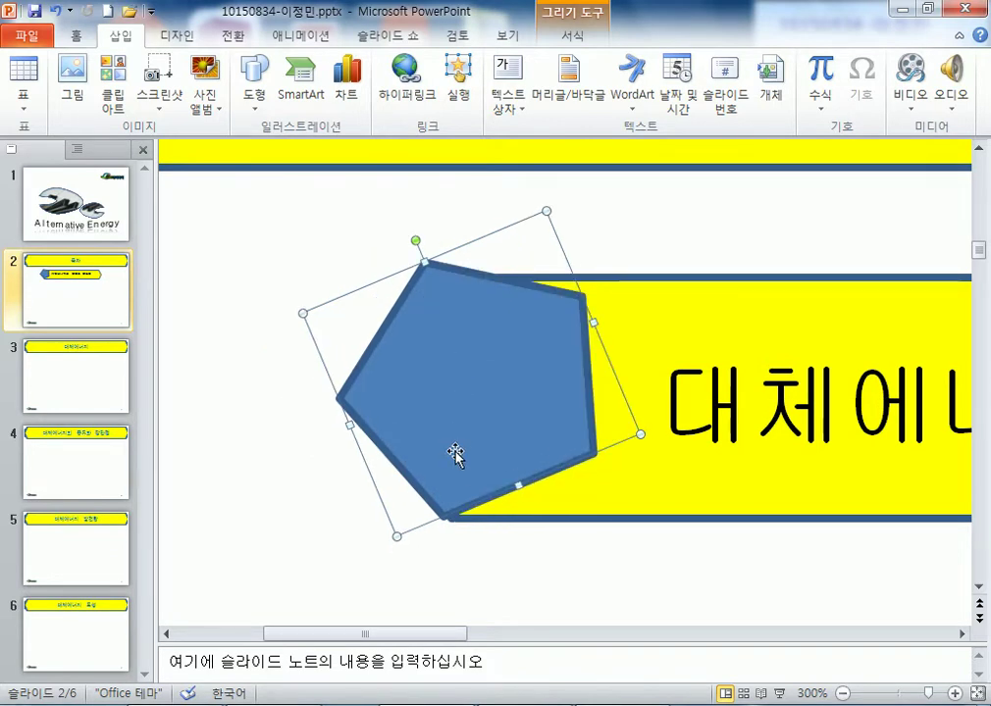
{"action": "left_click_drag", "start_coordinate": [456, 453], "coordinate": [435, 477]}
{"action": "left_click_drag", "start_coordinate": [527, 234], "coordinate": [545, 211]}
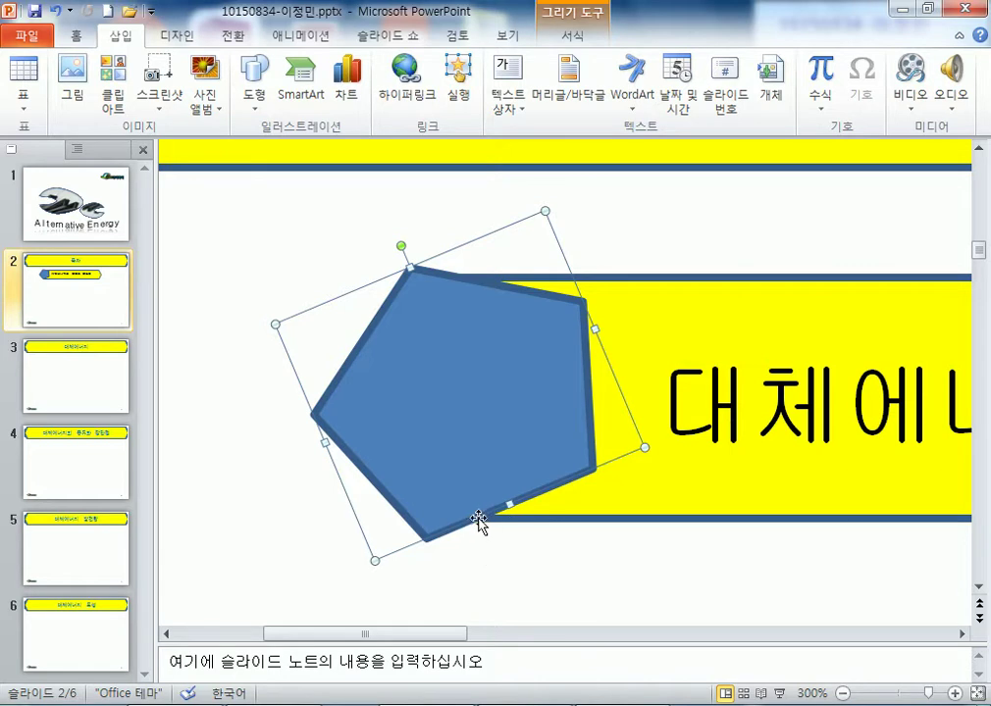
{"action": "left_click", "coordinate": [677, 488]}
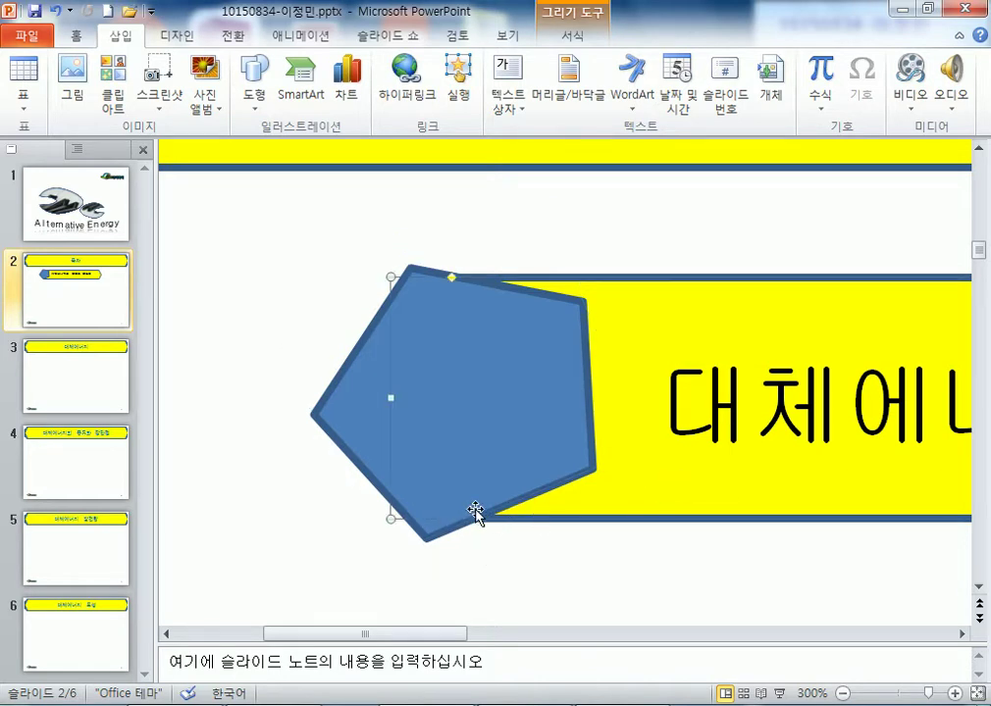
{"action": "left_click", "coordinate": [463, 436]}
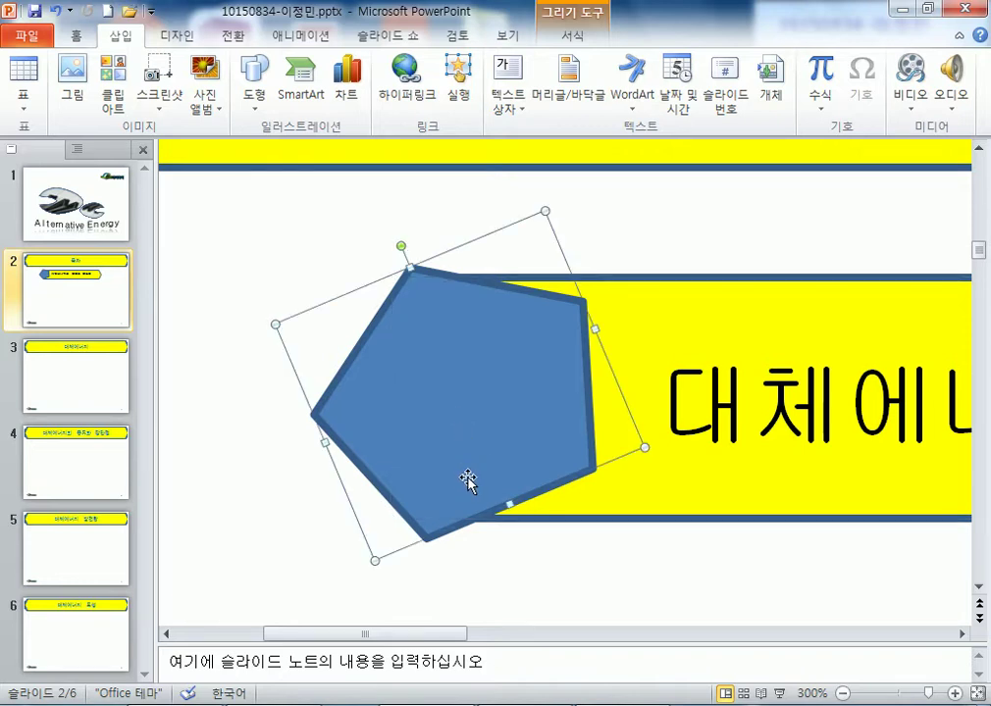
{"action": "left_click_drag", "start_coordinate": [480, 376], "coordinate": [482, 398]}
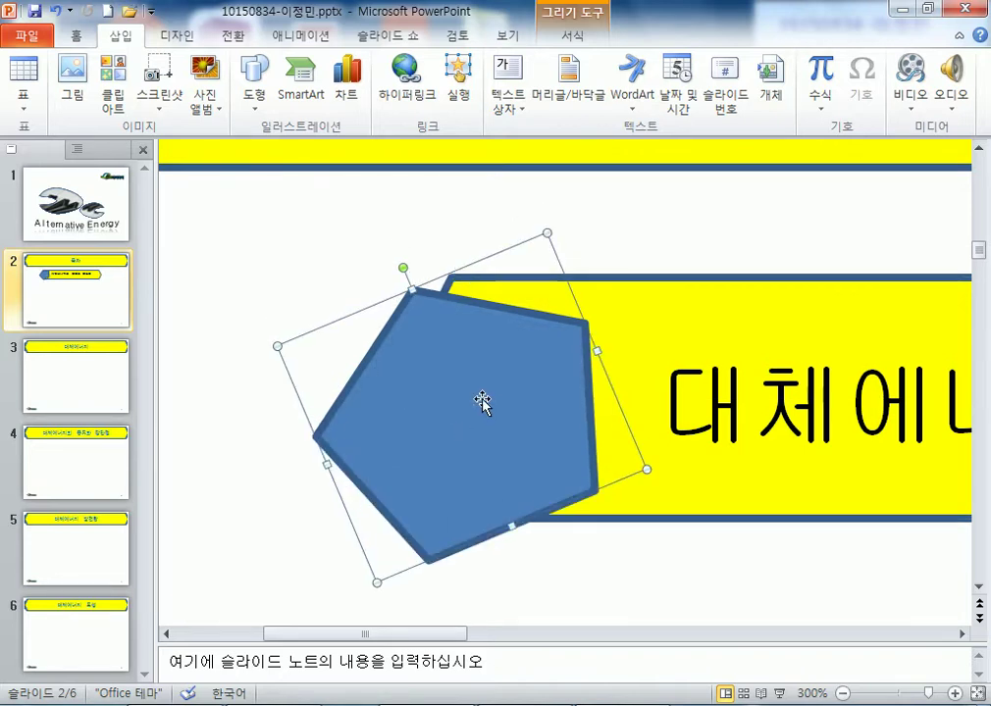
- Fine-tune the pentagon's position and size with small drags and arrow-key nudges
{"action": "left_click_drag", "start_coordinate": [453, 347], "coordinate": [487, 331]}
{"action": "key", "text": "Up"}
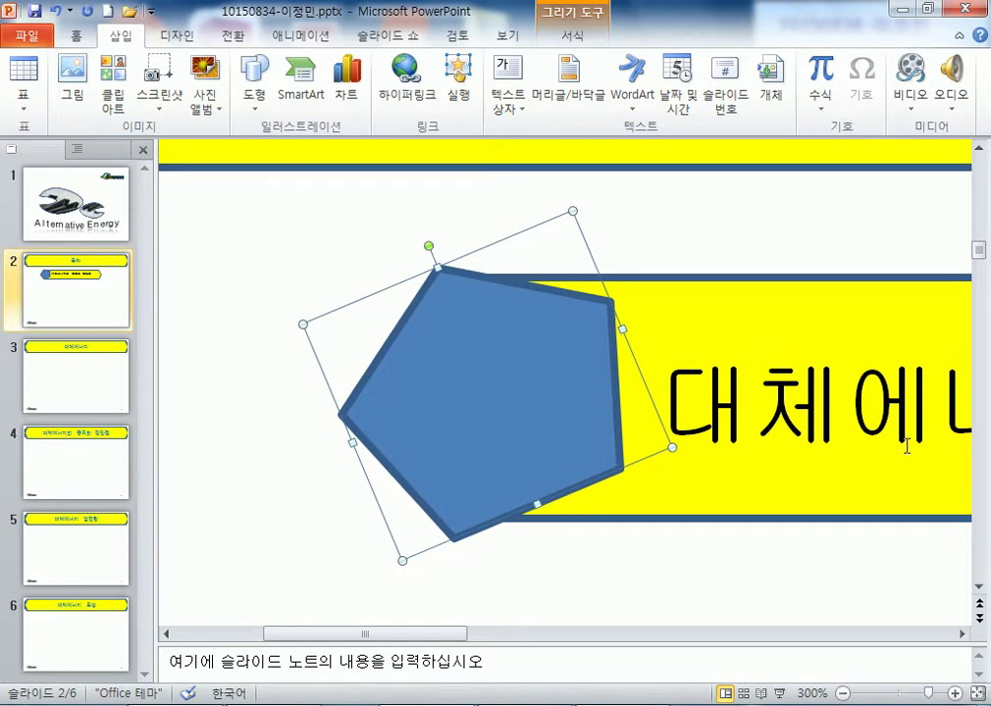
{"action": "mouse_move", "coordinate": [673, 449]}
{"action": "left_mouse_down"}
{"action": "mouse_move", "coordinate": [656, 446]}
{"action": "mouse_move", "coordinate": [646, 461]}
{"action": "left_mouse_up"}
{"action": "left_click", "coordinate": [575, 568]}
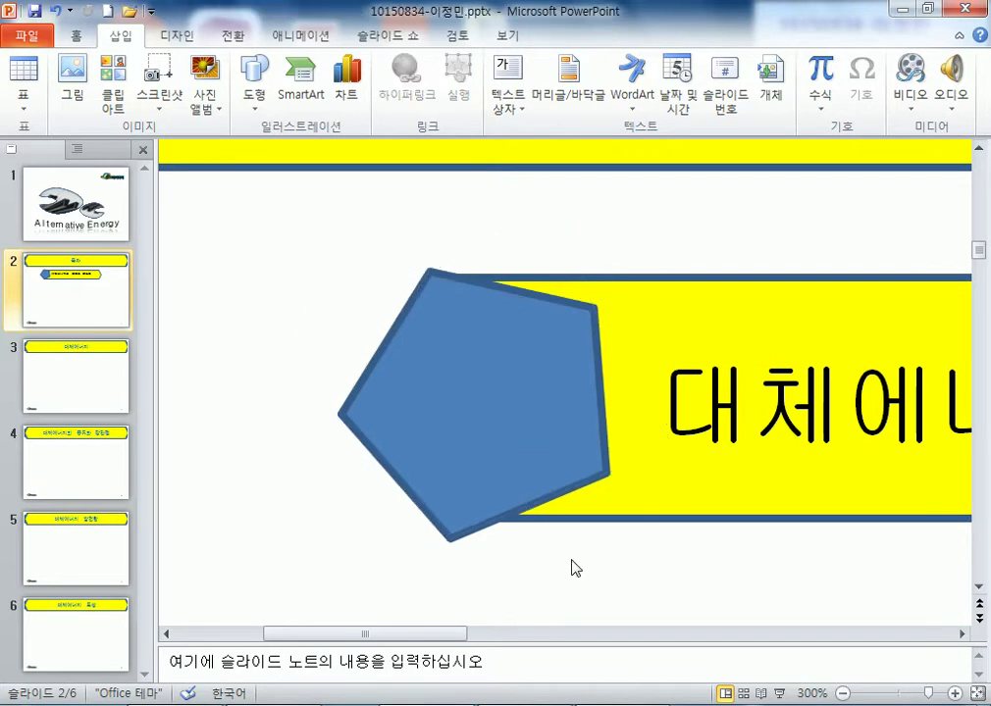
{"action": "left_click", "coordinate": [478, 377]}
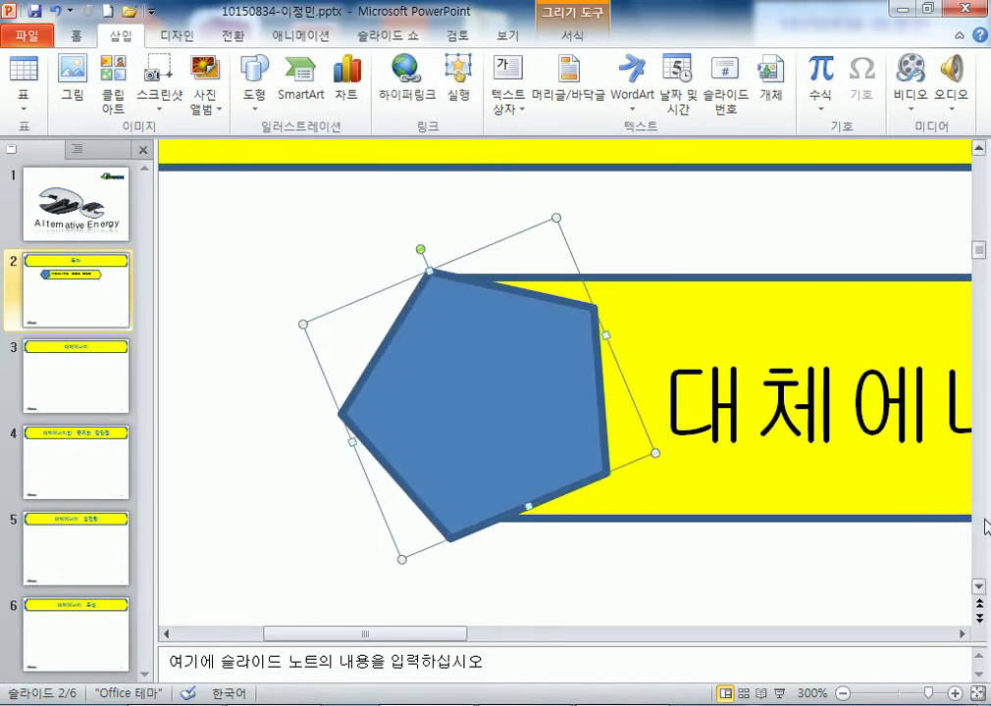
{"action": "key", "text": "Right"}
{"action": "key", "text": "Right"}
{"action": "key", "text": "Right"}
{"action": "key", "text": "Right"}
{"action": "key", "text": "Down"}
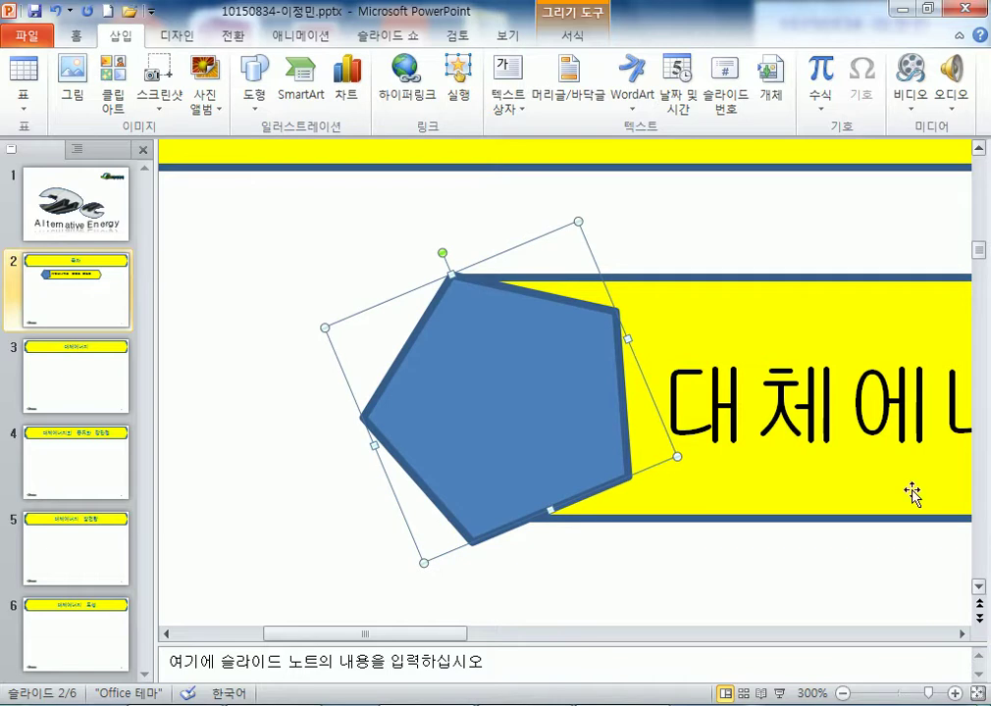
{"action": "left_click", "coordinate": [417, 209]}
{"action": "left_click", "coordinate": [464, 304]}
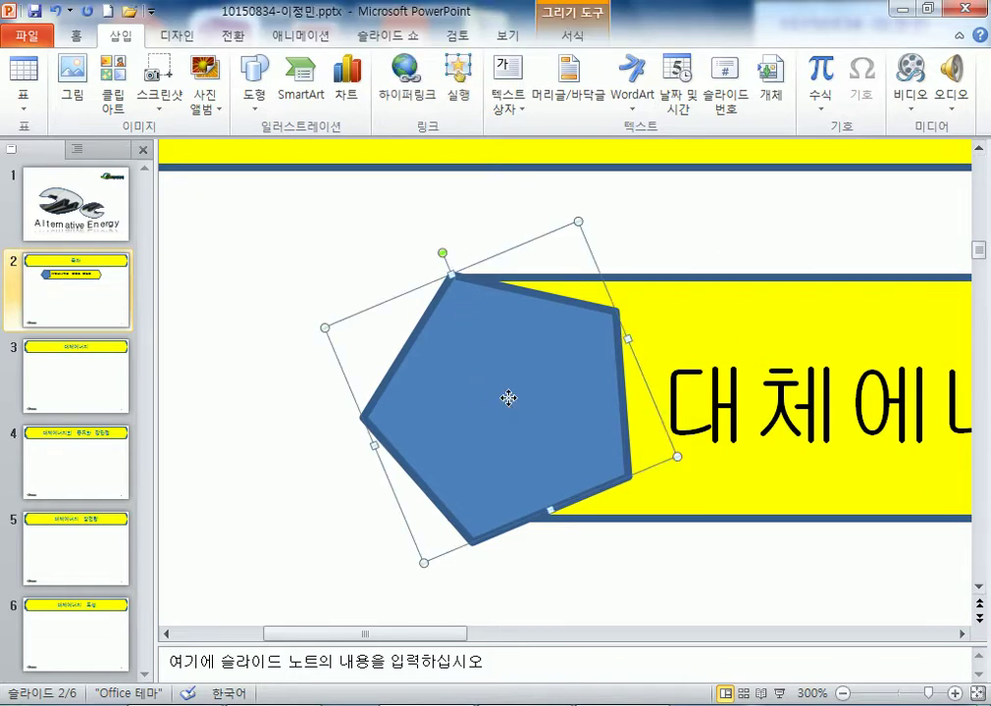
- Type 1 in the pentagon and format it as black 24-pt 굴림
{"action": "type", "text": "1"}
{"action": "key", "text": "Escape"}
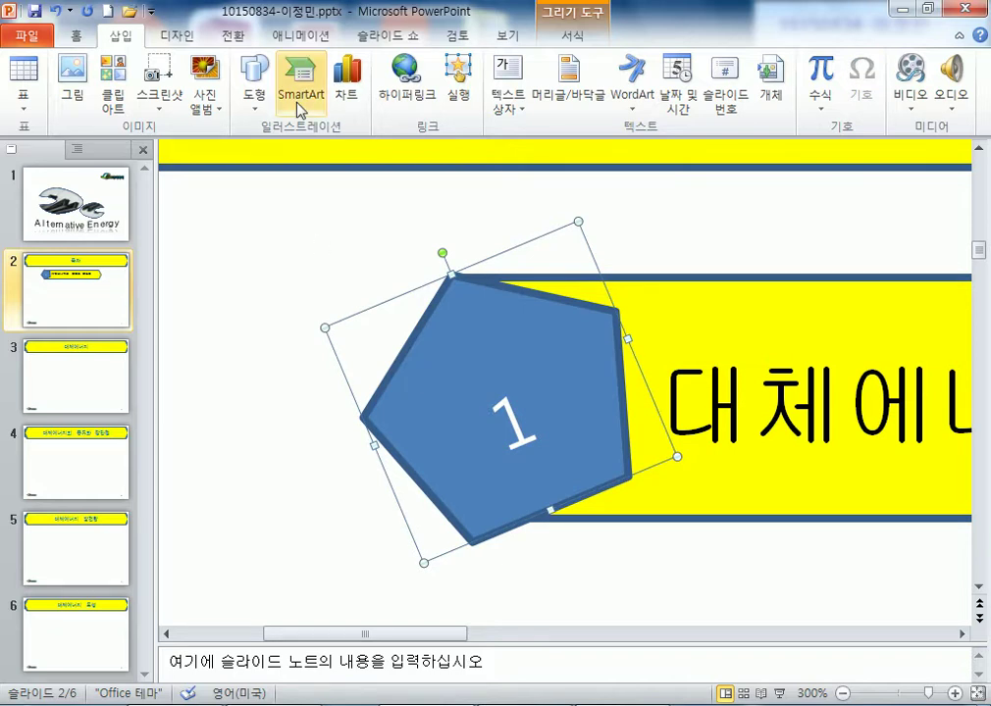
{"action": "left_click", "coordinate": [76, 36]}
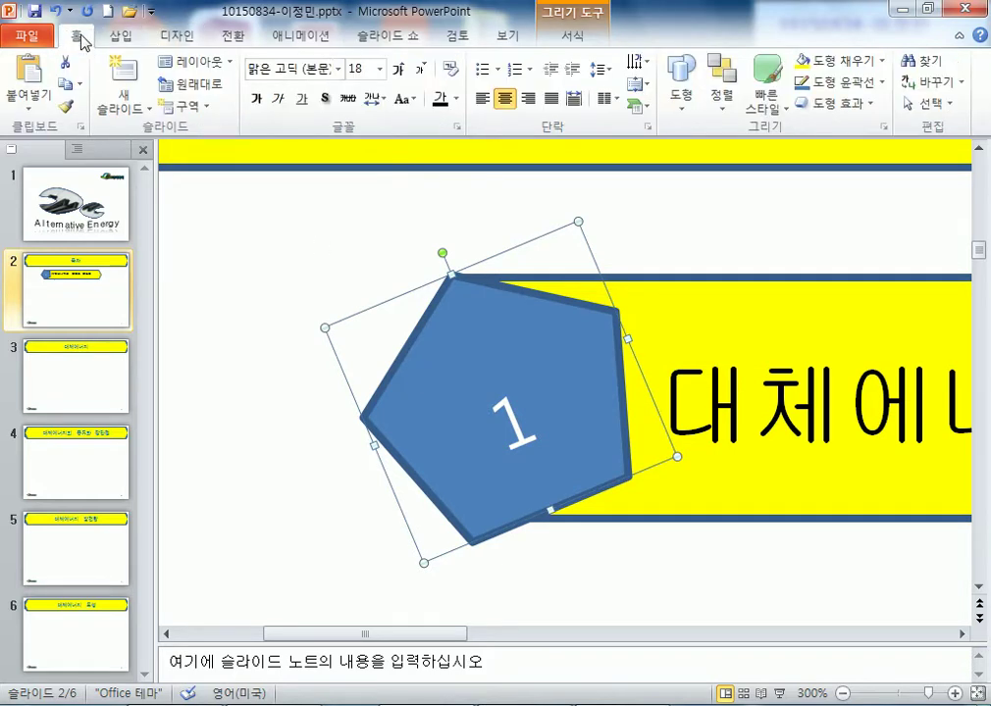
{"action": "left_click", "coordinate": [338, 69]}
{"action": "left_click", "coordinate": [288, 229]}
{"action": "left_click", "coordinate": [397, 70]}
{"action": "left_click", "coordinate": [397, 70]}
{"action": "left_click", "coordinate": [441, 98]}
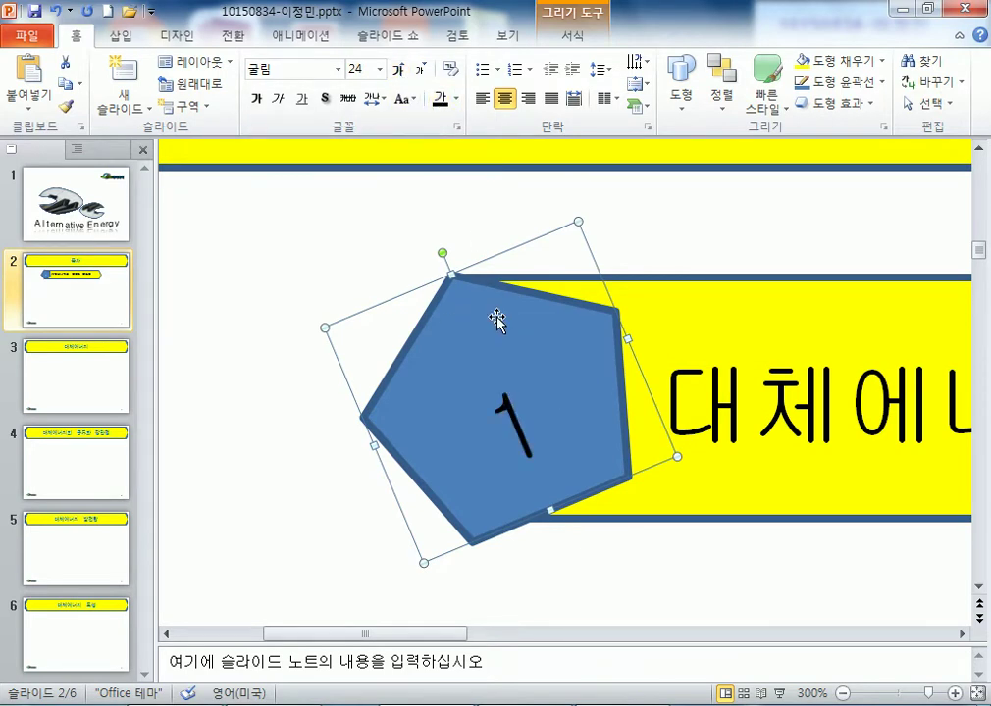
- Fill the pentagon light green
{"action": "left_click", "coordinate": [572, 35]}
{"action": "left_click", "coordinate": [402, 81]}
{"action": "left_click", "coordinate": [402, 60]}
{"action": "left_click", "coordinate": [402, 60]}
{"action": "left_click", "coordinate": [402, 60]}
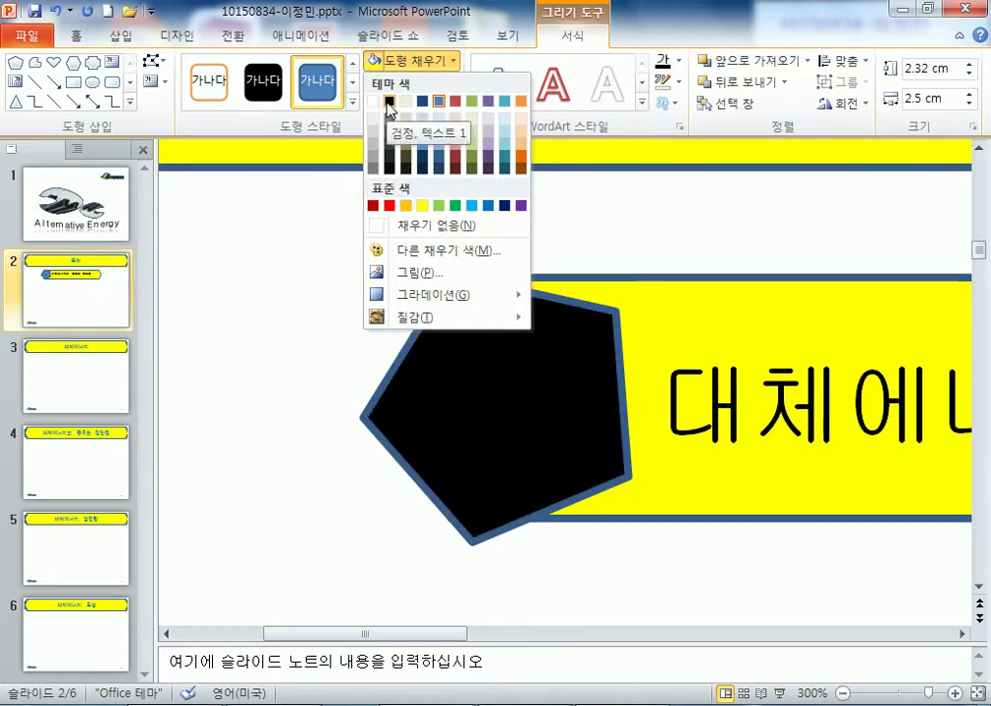
{"action": "left_click", "coordinate": [439, 206]}
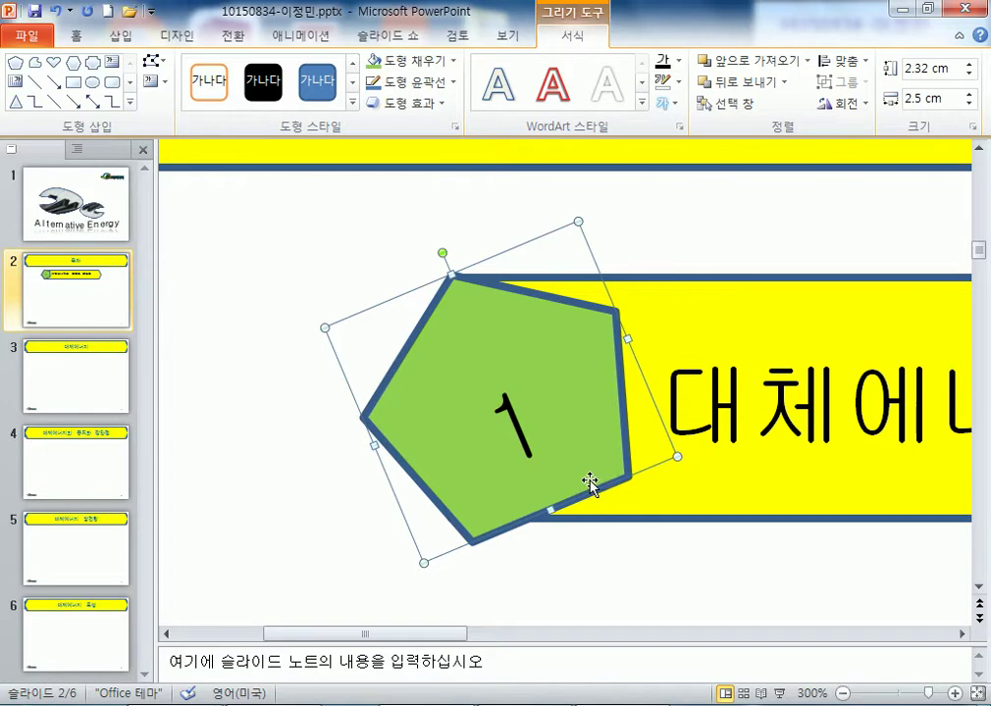
- Zoom out and select the pentagon together with its yellow banner
{"action": "scroll", "coordinate": [591, 487], "scroll_direction": "down", "scroll_amount": 6}
{"action": "scroll", "coordinate": [590, 487], "scroll_direction": "down", "scroll_amount": 1}
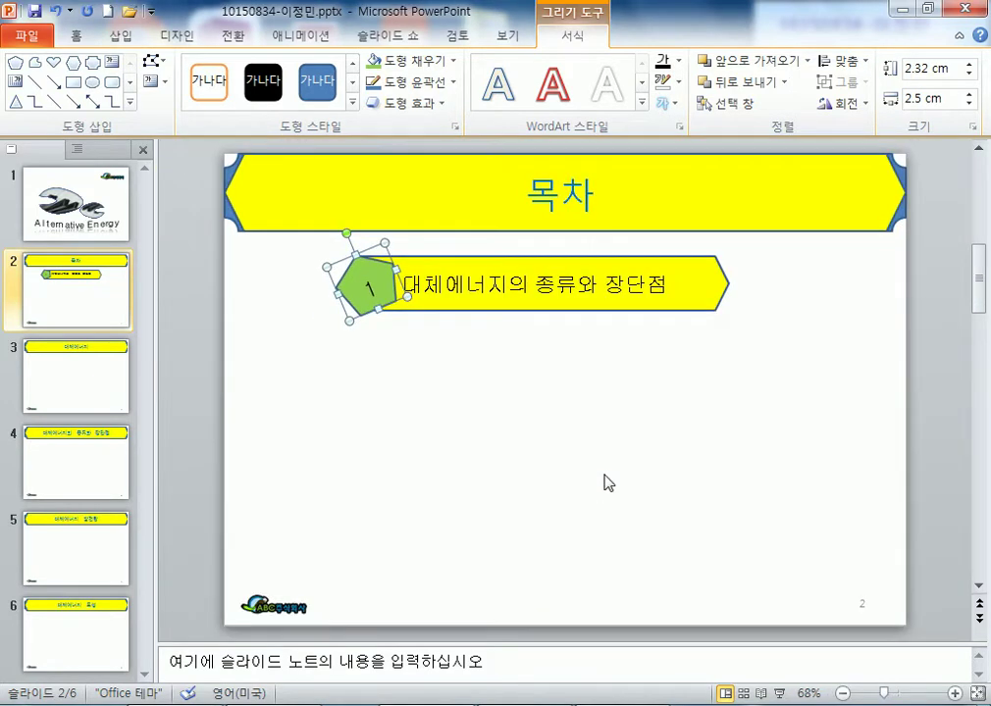
{"action": "left_click_drag", "start_coordinate": [767, 345], "coordinate": [290, 244]}
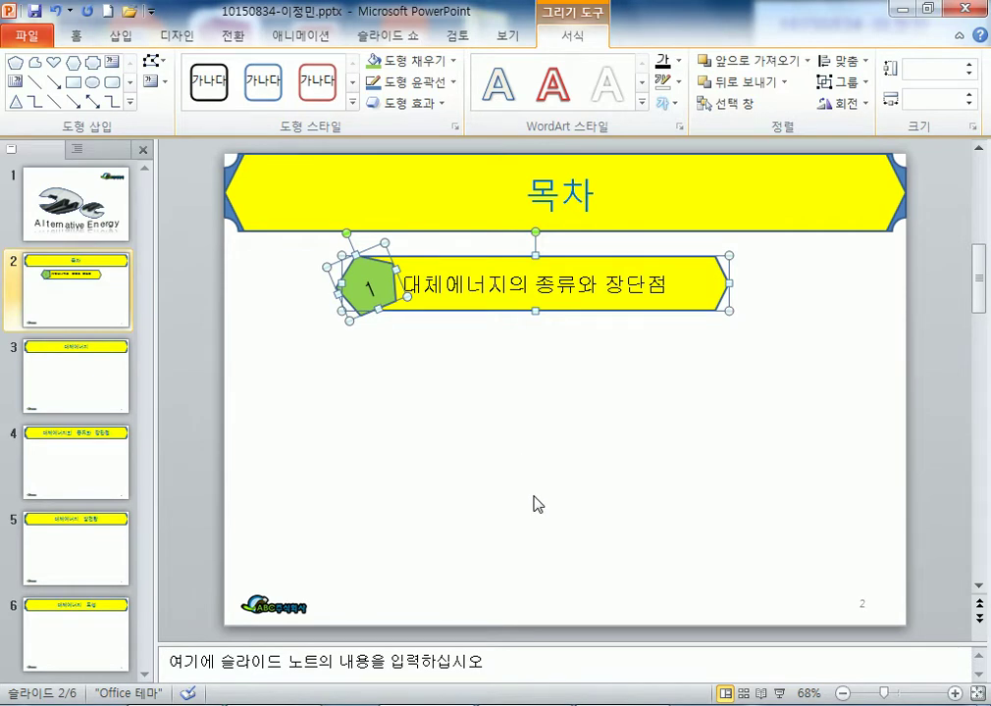
{"action": "left_click", "coordinate": [707, 400]}
{"action": "left_click_drag", "start_coordinate": [791, 372], "coordinate": [305, 250]}
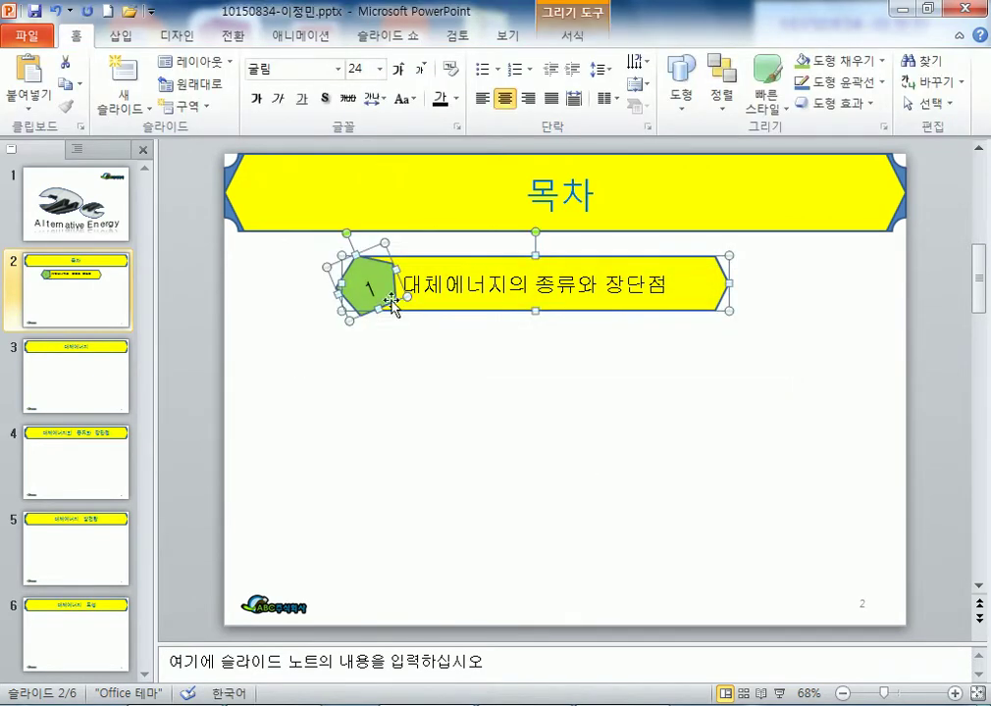
- Stack copies of the numbered pentagon-and-banner item down the slide, each still numbered 1
{"action": "left_click_drag", "start_coordinate": [388, 288], "coordinate": [392, 359]}
{"action": "left_click_drag", "start_coordinate": [383, 410], "coordinate": [365, 520]}
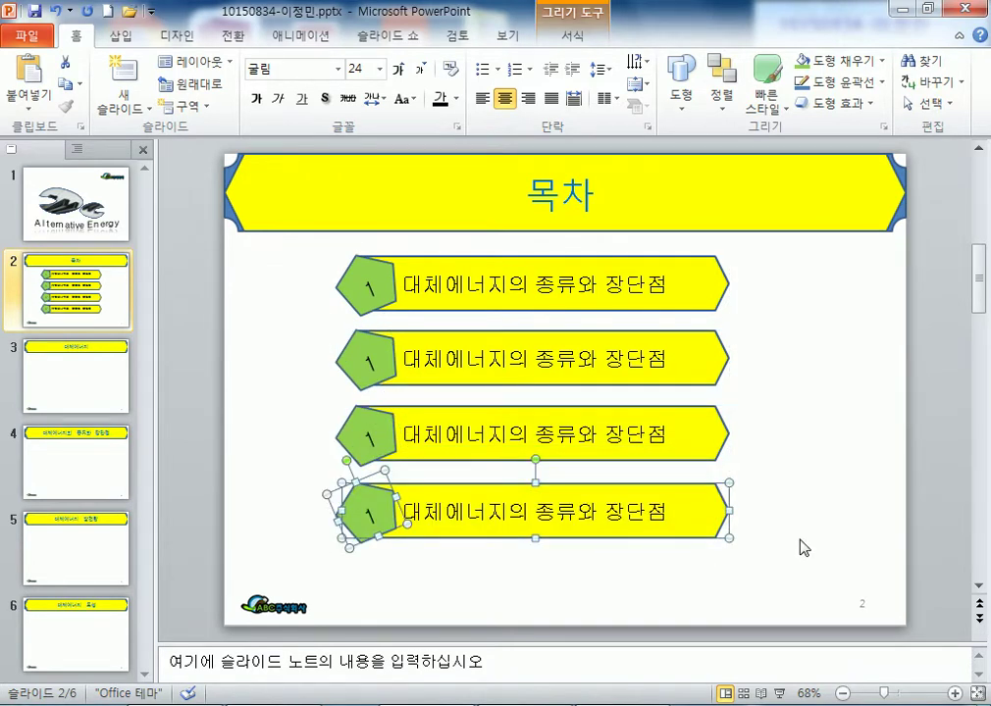
{"action": "left_click", "coordinate": [801, 546]}
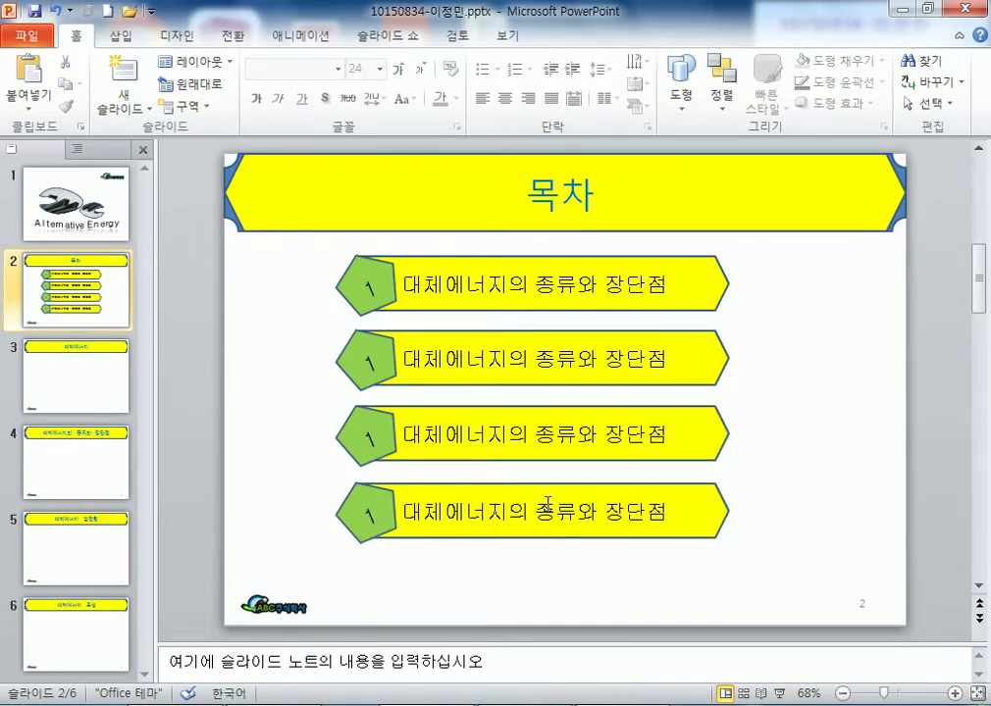
- Renumber the copied pentagons 2, 3 and 4
{"action": "left_click", "coordinate": [356, 358]}
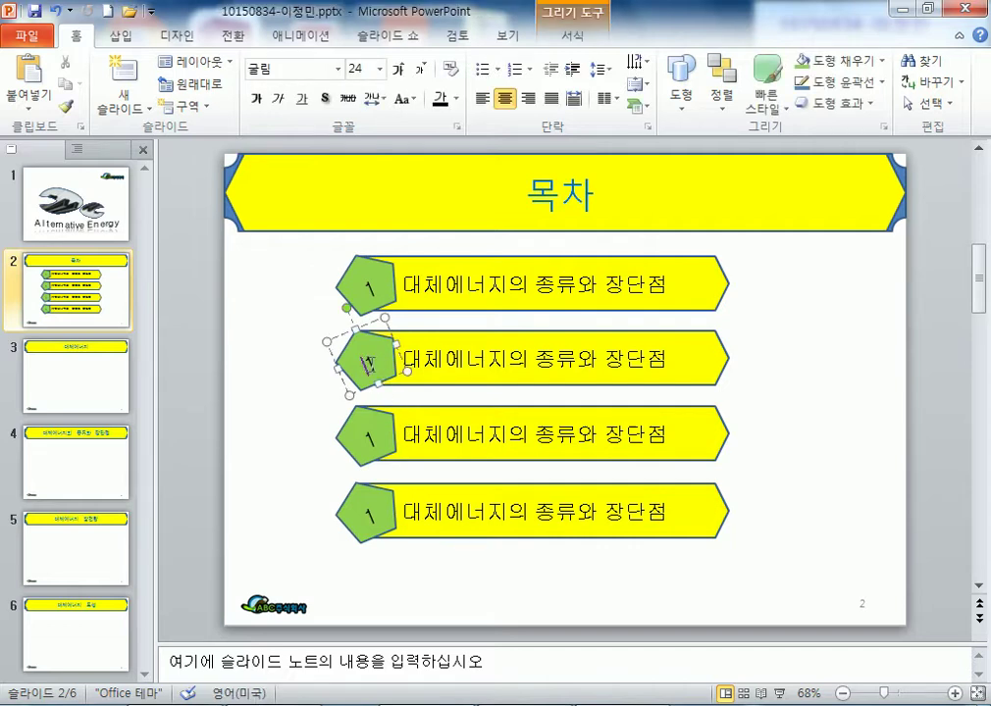
{"action": "type", "text": "2"}
{"action": "double_click", "coordinate": [369, 437]}
{"action": "type", "text": "3"}
{"action": "left_click", "coordinate": [369, 514]}
{"action": "type", "text": "4"}
- Change the first banner's text to 대체에너지
{"action": "left_click", "coordinate": [504, 354]}
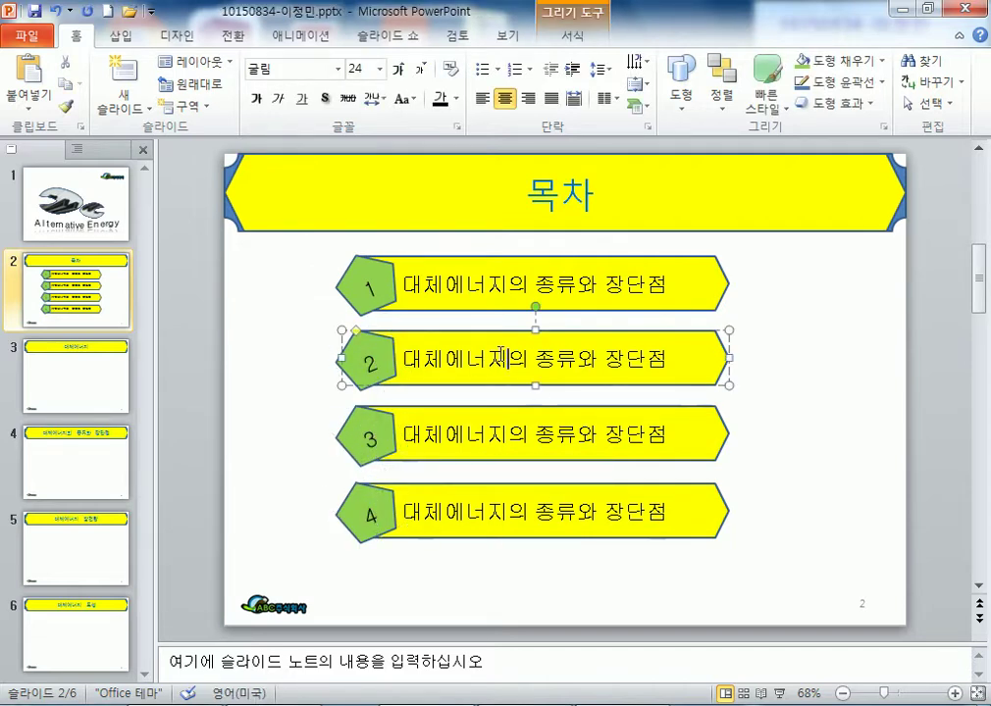
{"action": "triple_click", "coordinate": [501, 359]}
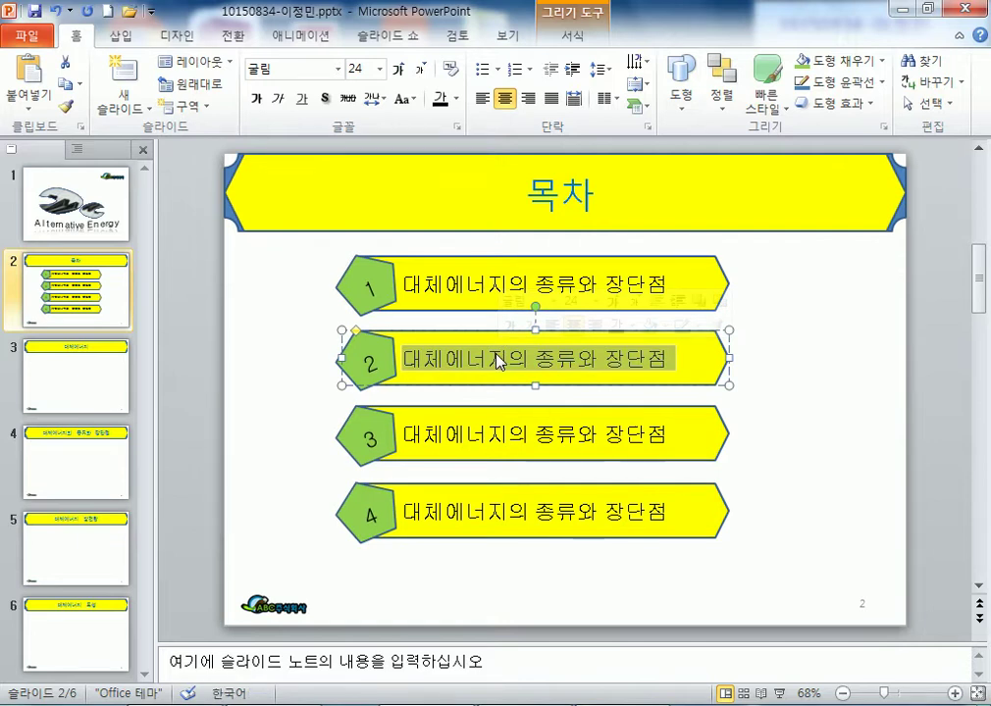
{"action": "left_click_drag", "start_coordinate": [509, 284], "coordinate": [663, 295]}
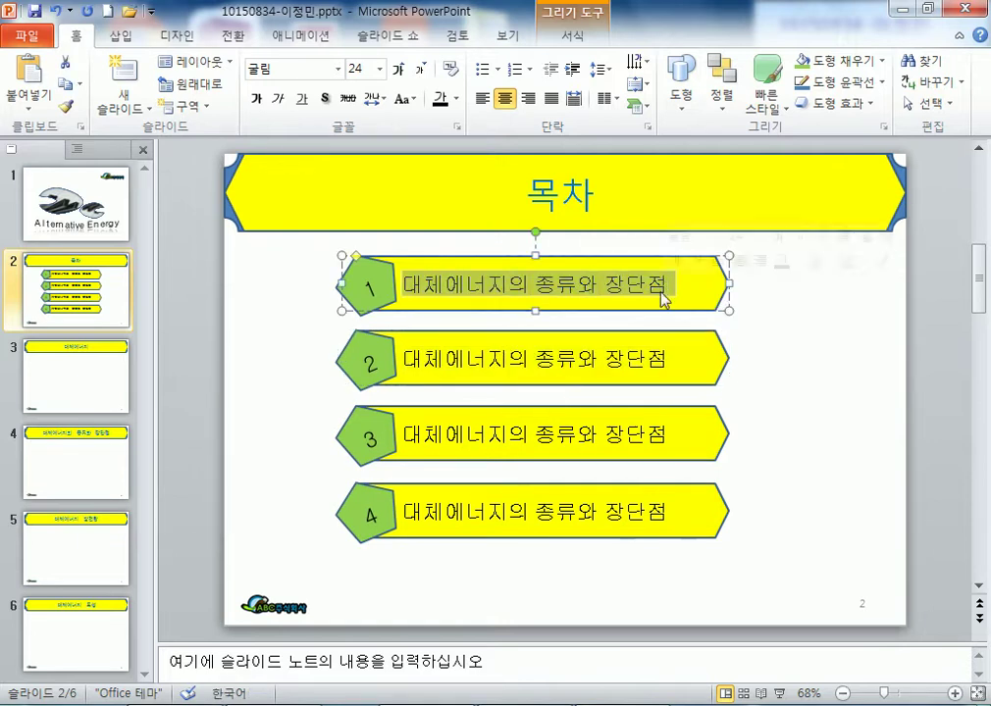
{"action": "key", "text": "Delete"}
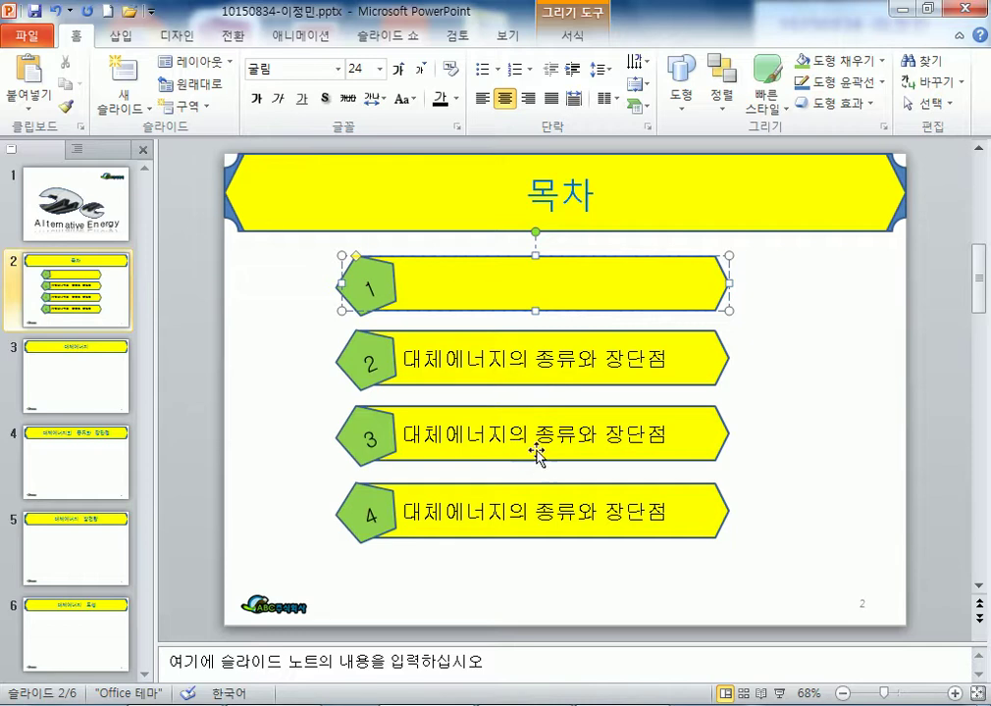
{"action": "left_click", "coordinate": [454, 435]}
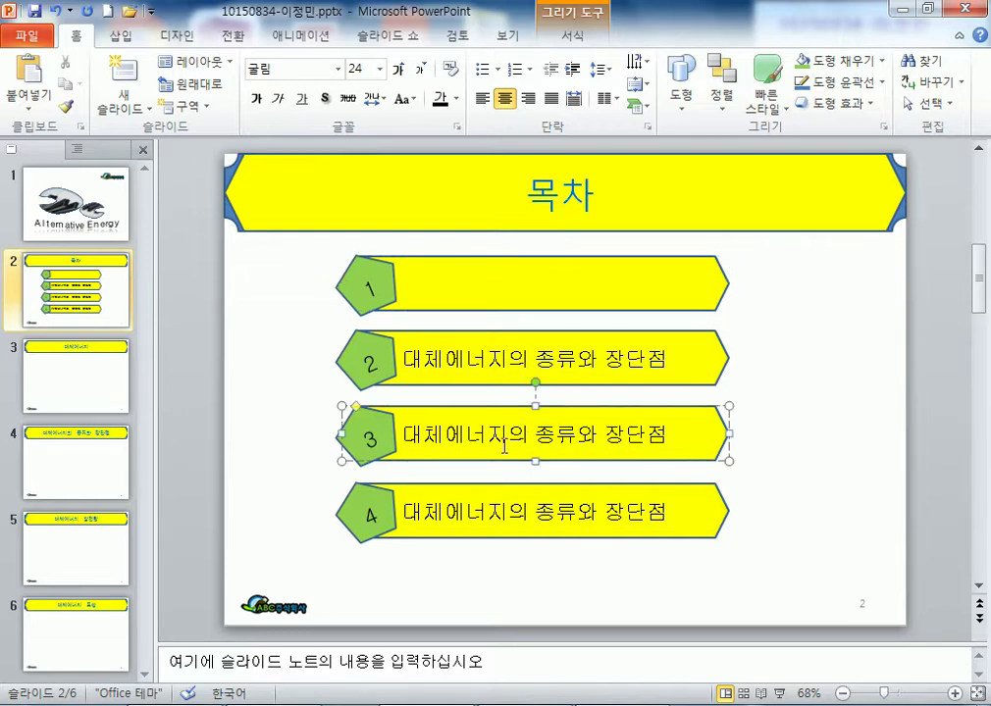
{"action": "key", "text": "ctrl+a"}
{"action": "key", "text": "ctrl+c"}
{"action": "left_click", "coordinate": [547, 291]}
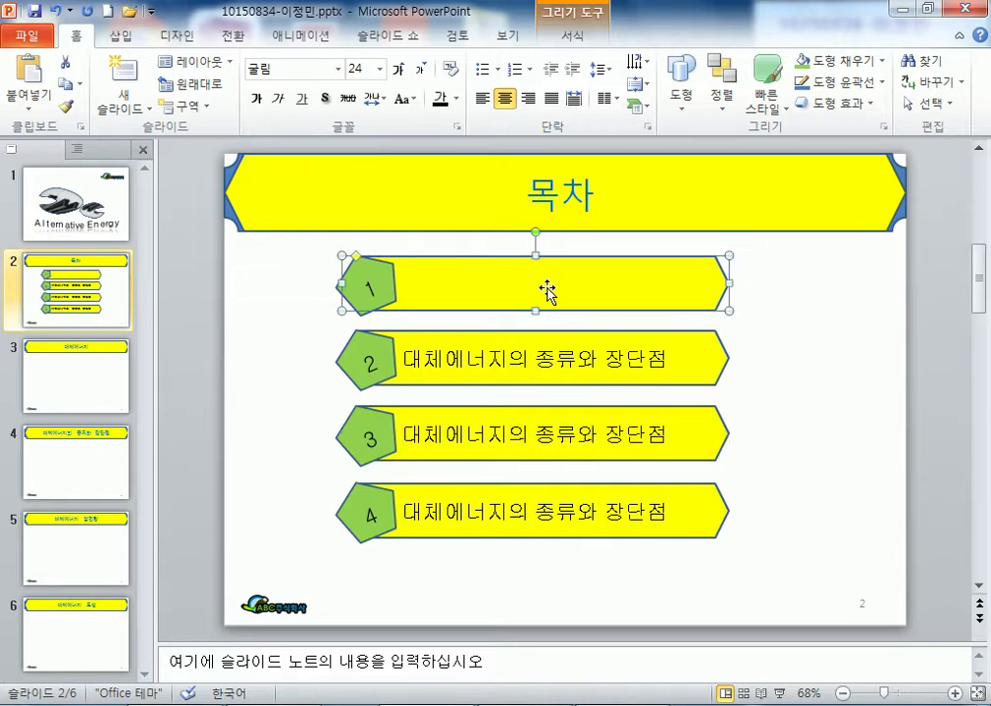
{"action": "double_click", "coordinate": [546, 288]}
{"action": "key", "text": "ctrl+v"}
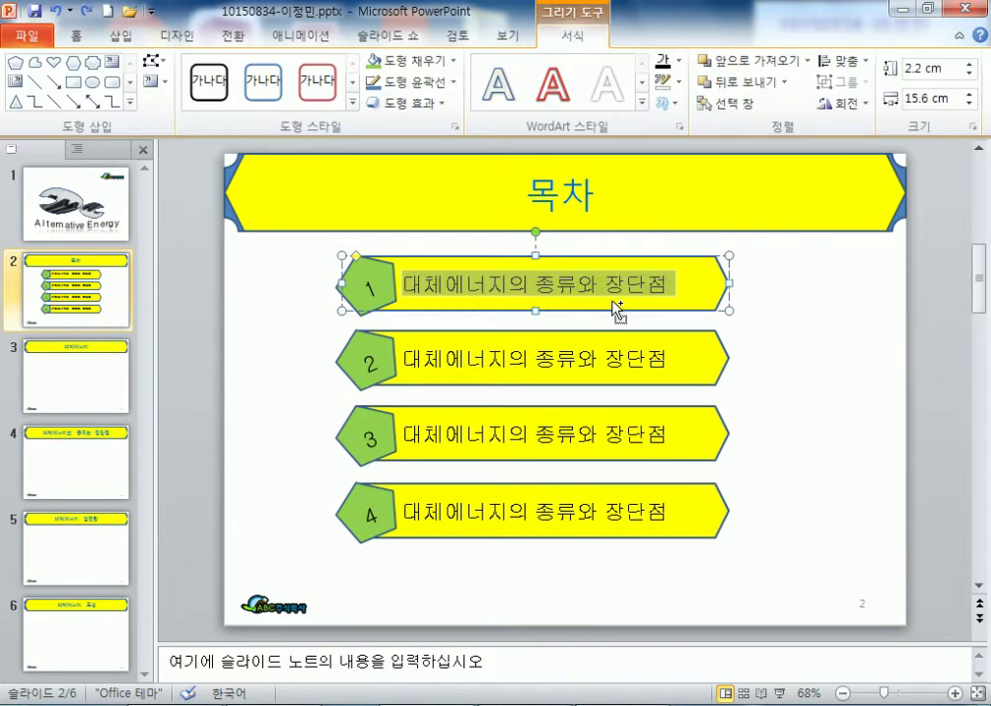
{"action": "left_click", "coordinate": [577, 284]}
{"action": "key", "text": "Left"}
{"action": "key", "text": "Left"}
{"action": "key", "text": "BackSpace"}
{"action": "key", "text": "BackSpace"}
{"action": "key", "text": "Delete"}
{"action": "key", "text": "Delete"}
{"action": "key", "text": "Delete"}
{"action": "key", "text": "Delete"}
{"action": "key", "text": "Delete"}
{"action": "key", "text": "Delete"}
{"action": "key", "text": "Delete"}
- Edit the third and fourth banners to read 대체에너지 발전량 and 대체에너지 특성
{"action": "left_click", "coordinate": [494, 434]}
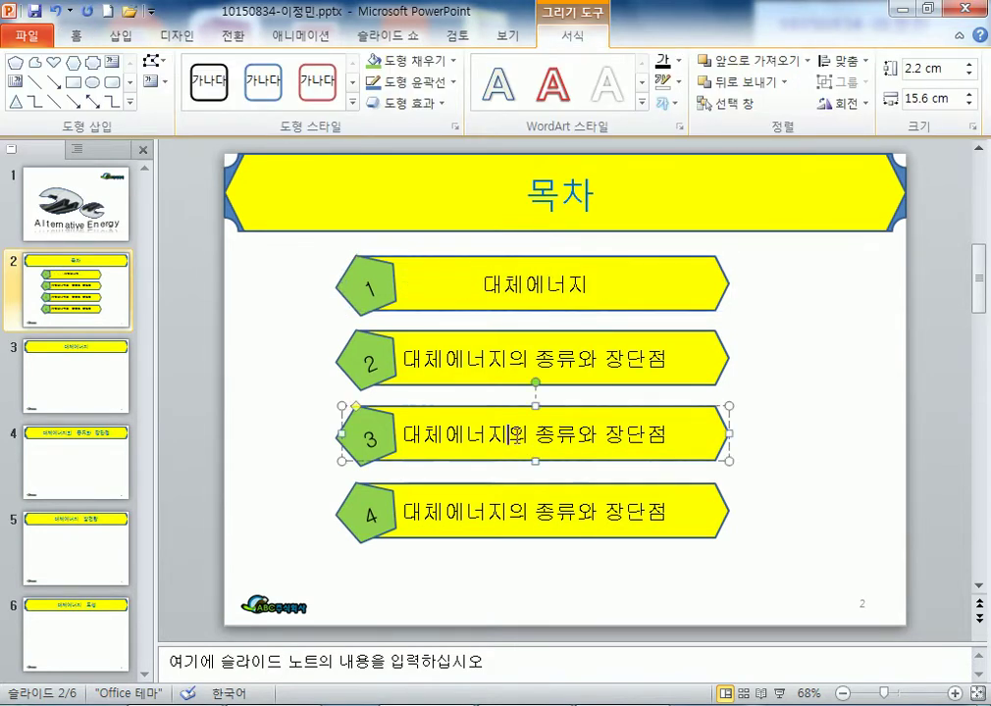
{"action": "type", "text": "ㅂ발전량"}
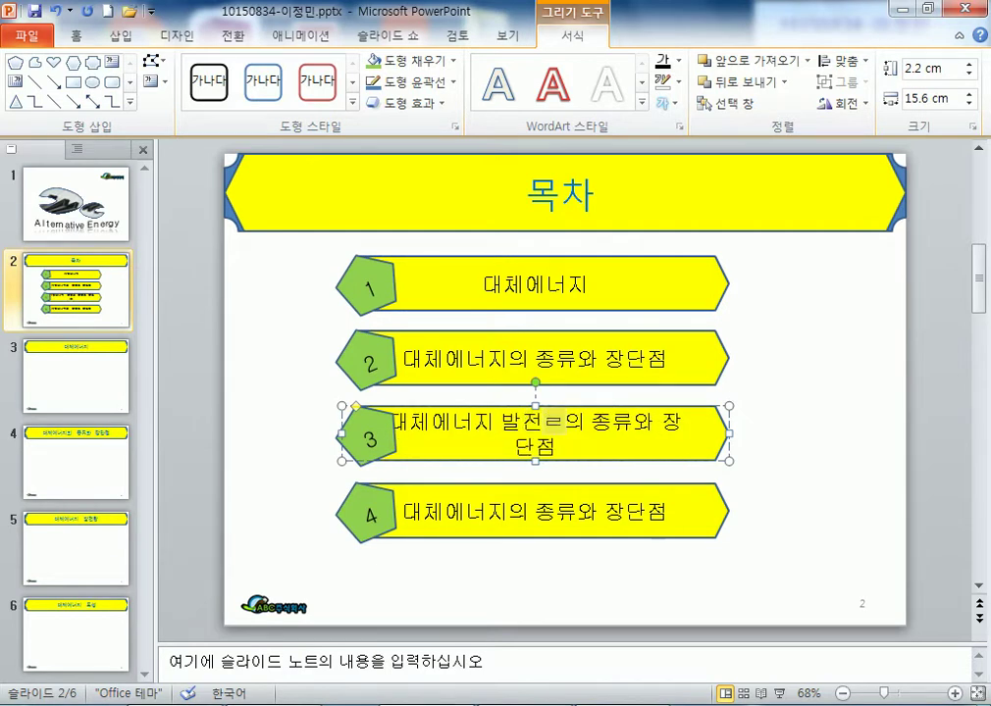
{"action": "key", "text": "Delete"}
{"action": "key", "text": "Delete"}
{"action": "key", "text": "Delete"}
{"action": "key", "text": "Delete"}
{"action": "key", "text": "Delete"}
{"action": "key", "text": "Delete"}
{"action": "key", "text": "Delete"}
{"action": "key", "text": "Delete"}
{"action": "key", "text": "Delete"}
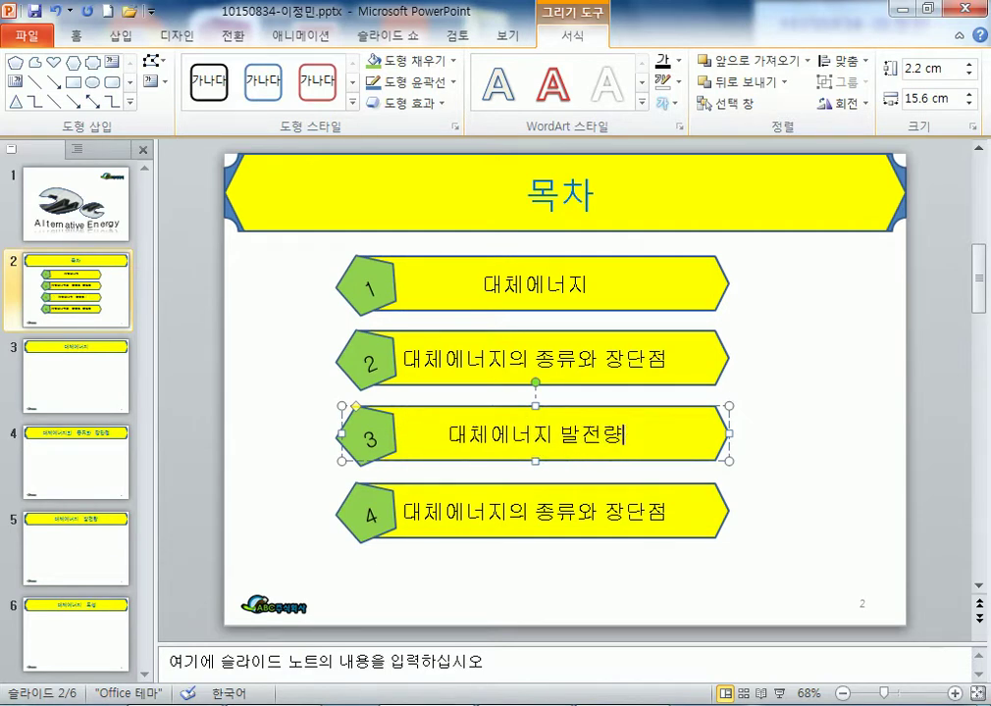
{"action": "left_click", "coordinate": [512, 512]}
{"action": "type", "text": "특성"}
{"action": "key", "text": "Delete"}
{"action": "key", "text": "Delete"}
{"action": "key", "text": "Delete"}
{"action": "key", "text": "Delete"}
{"action": "key", "text": "Delete"}
{"action": "key", "text": "Delete"}
{"action": "key", "text": "Delete"}
{"action": "key", "text": "Delete"}
{"action": "key", "text": "Delete"}
- Check the first item's banner and pentagon, then select the text in banner 4
{"action": "left_click", "coordinate": [809, 486]}
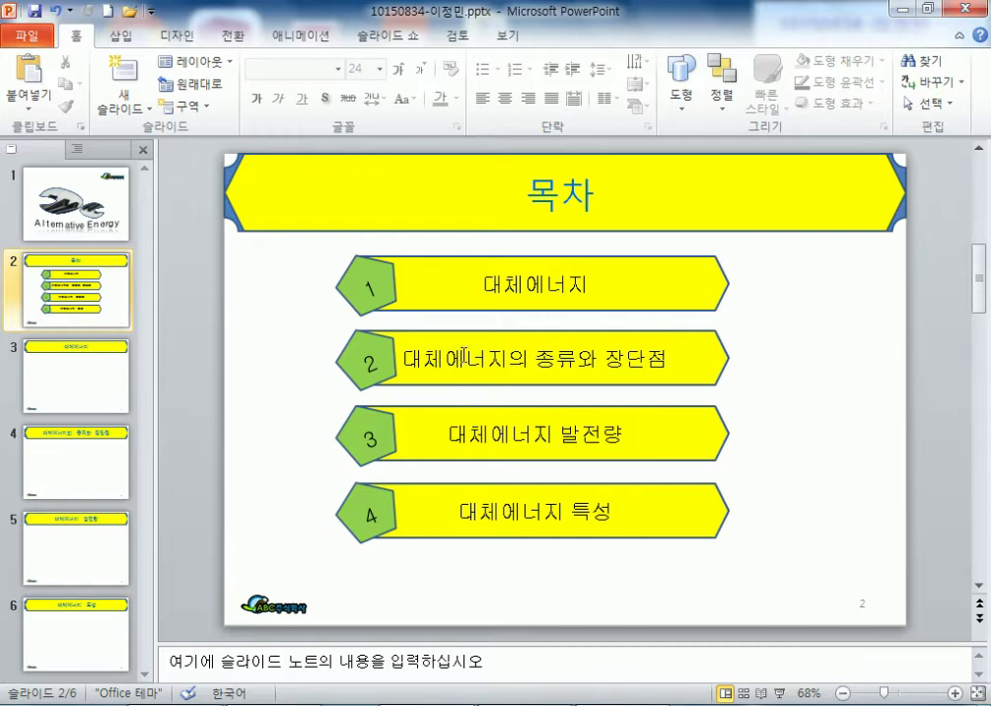
{"action": "left_click", "coordinate": [464, 294]}
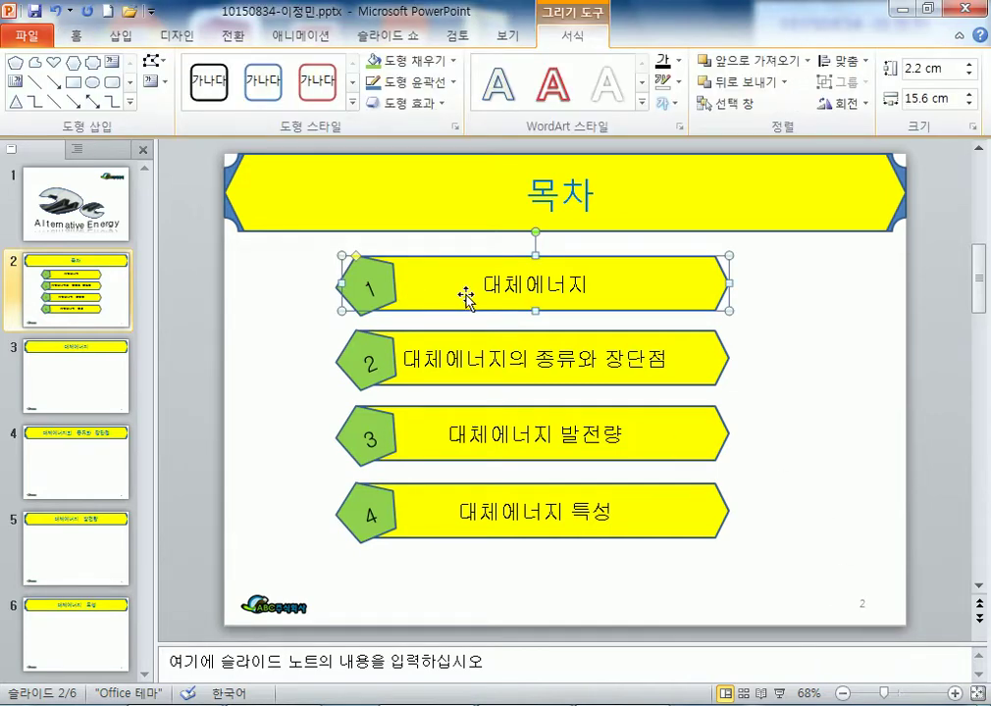
{"action": "left_click", "coordinate": [390, 284]}
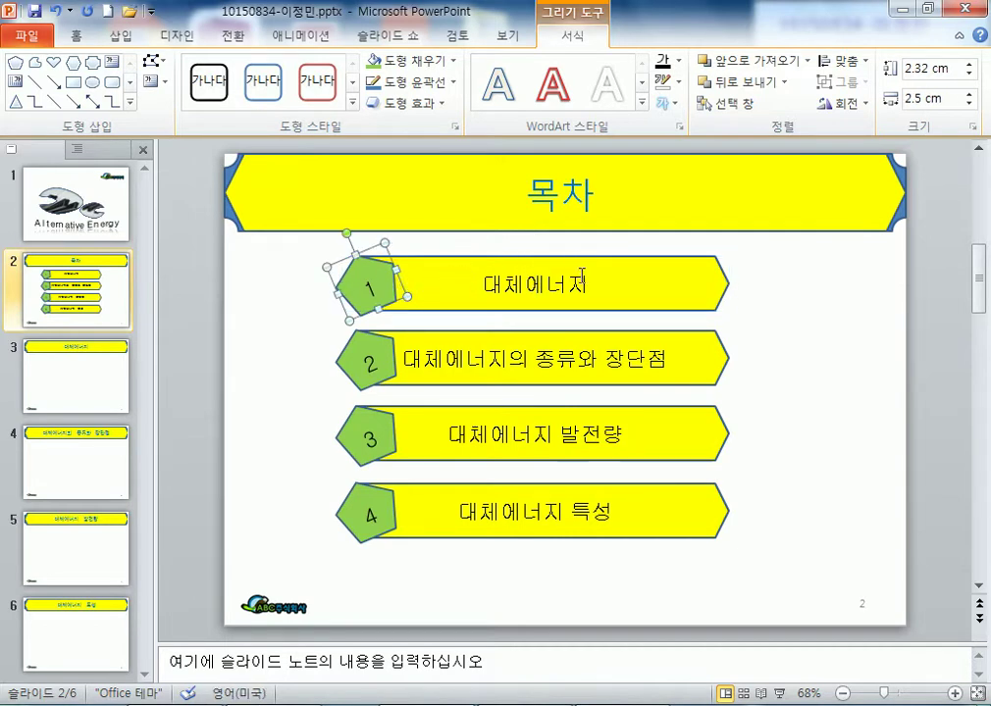
{"action": "left_click", "coordinate": [758, 374]}
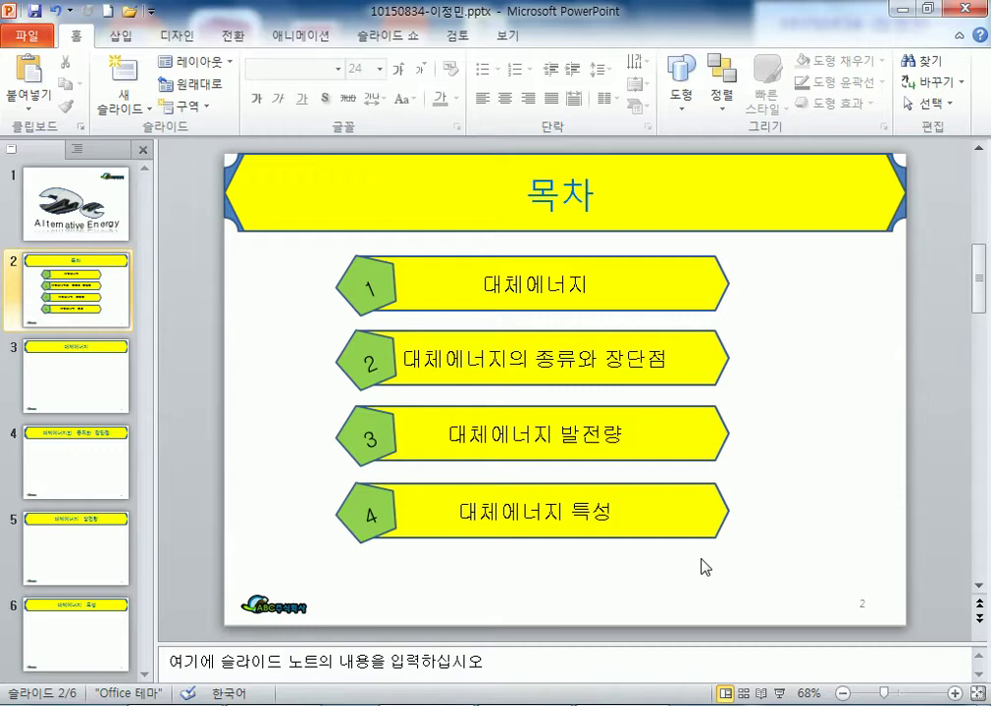
{"action": "double_click", "coordinate": [503, 513]}
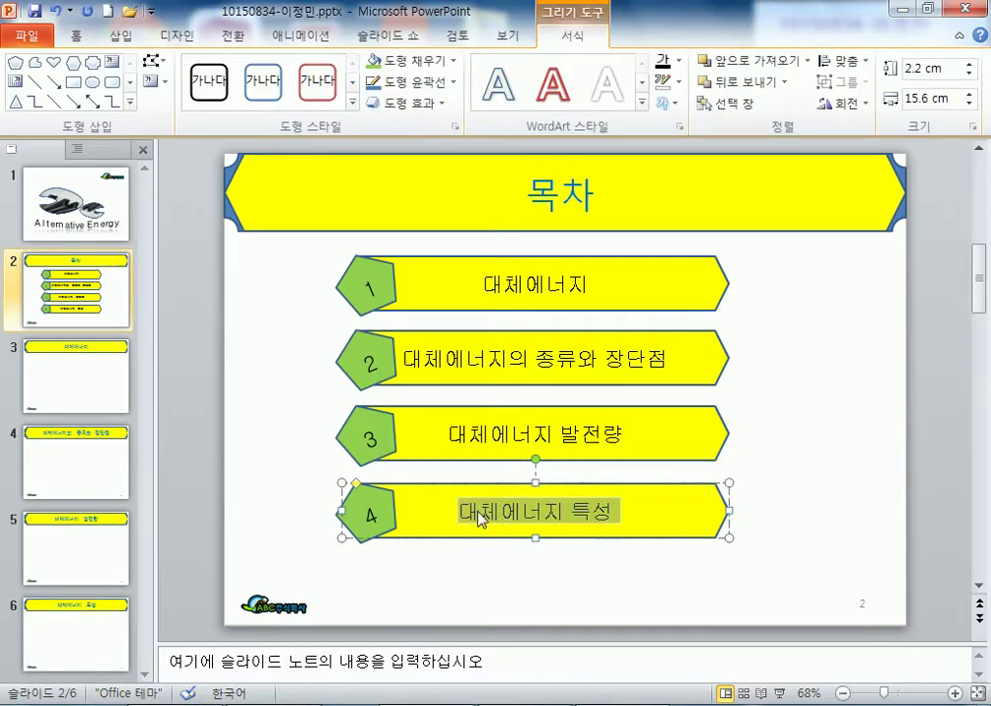
- Hyperlink the fourth item's text 대체에너지 특성 to slide 6, 대체에너지 특성
{"action": "left_click", "coordinate": [478, 513]}
{"action": "key", "text": "Hangul_Hanja"}
{"action": "left_click_drag", "start_coordinate": [458, 511], "coordinate": [603, 510]}
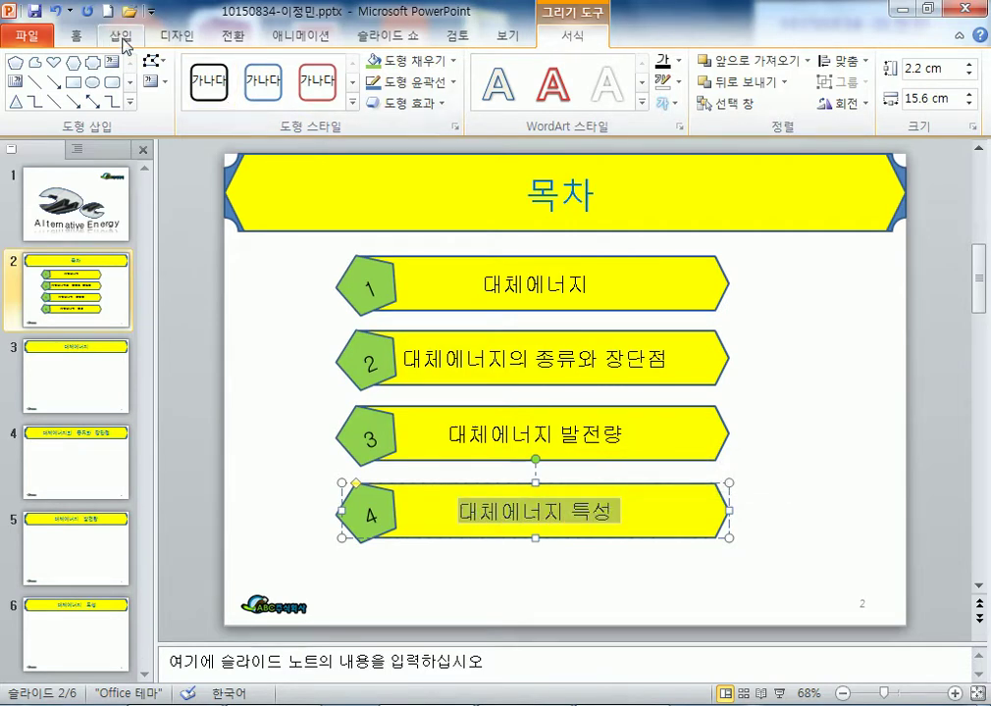
{"action": "left_click", "coordinate": [121, 34]}
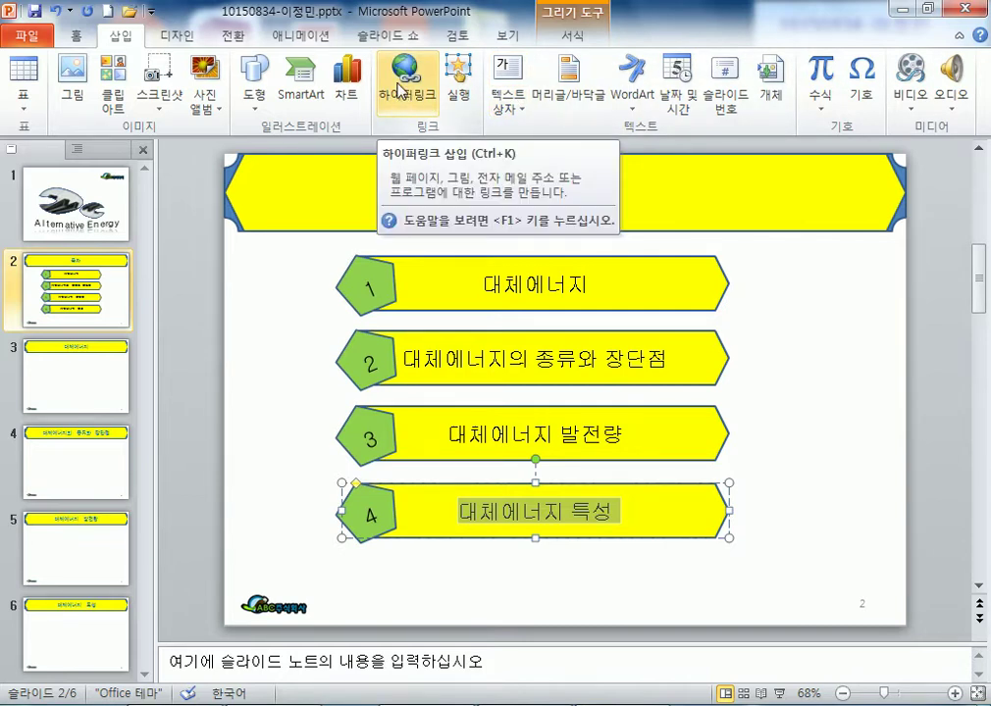
{"action": "left_click", "coordinate": [400, 91]}
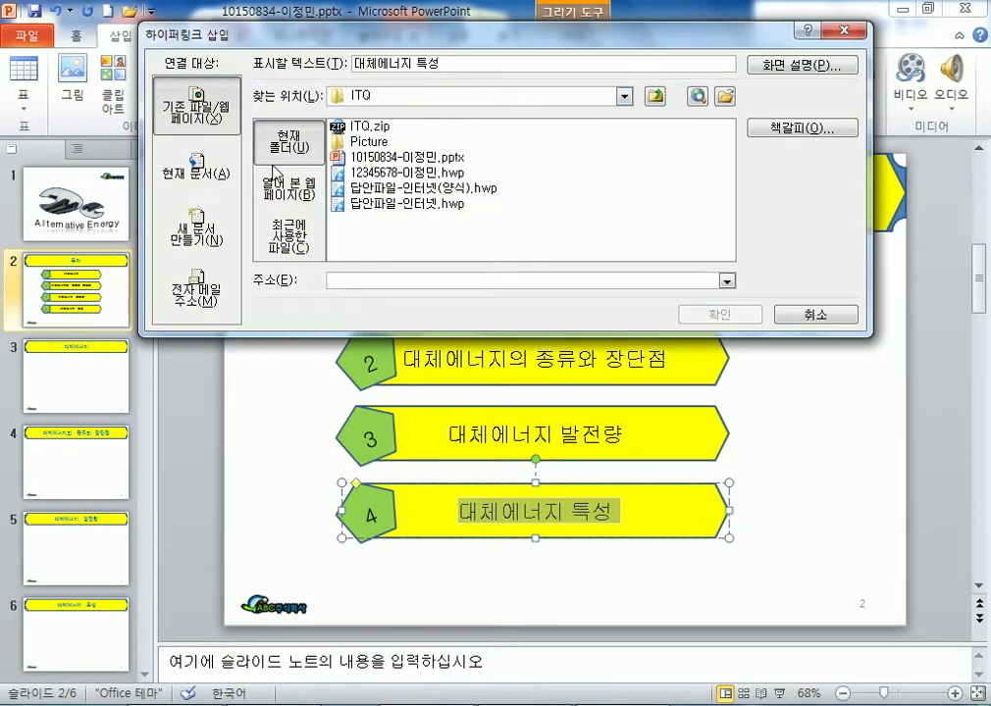
{"action": "left_click", "coordinate": [196, 166]}
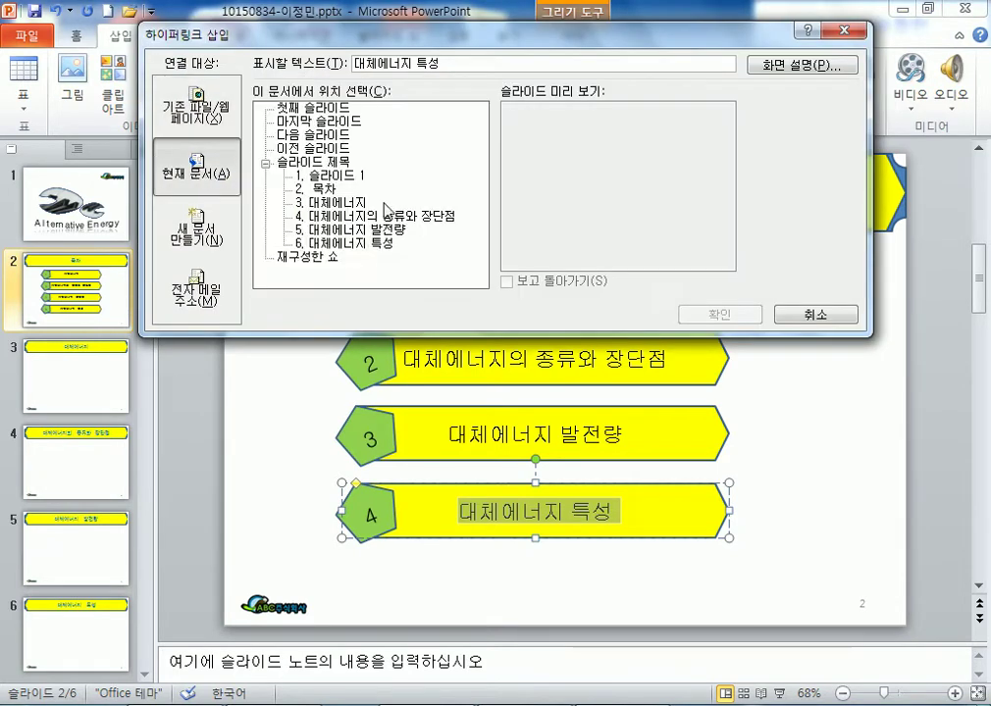
{"action": "left_click", "coordinate": [334, 243]}
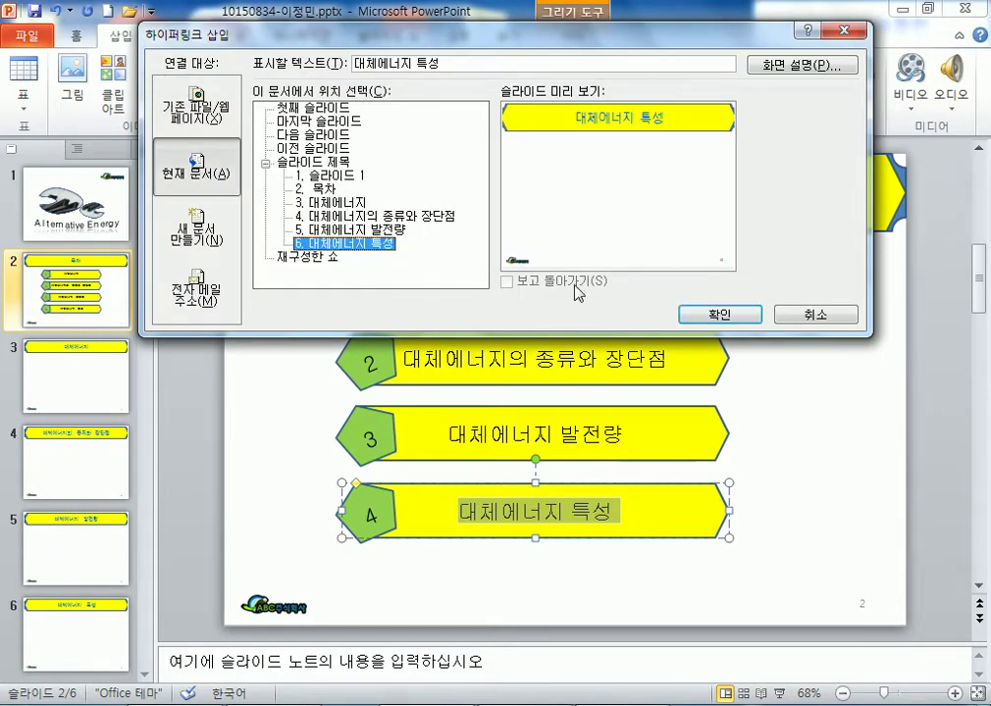
{"action": "left_click", "coordinate": [719, 314]}
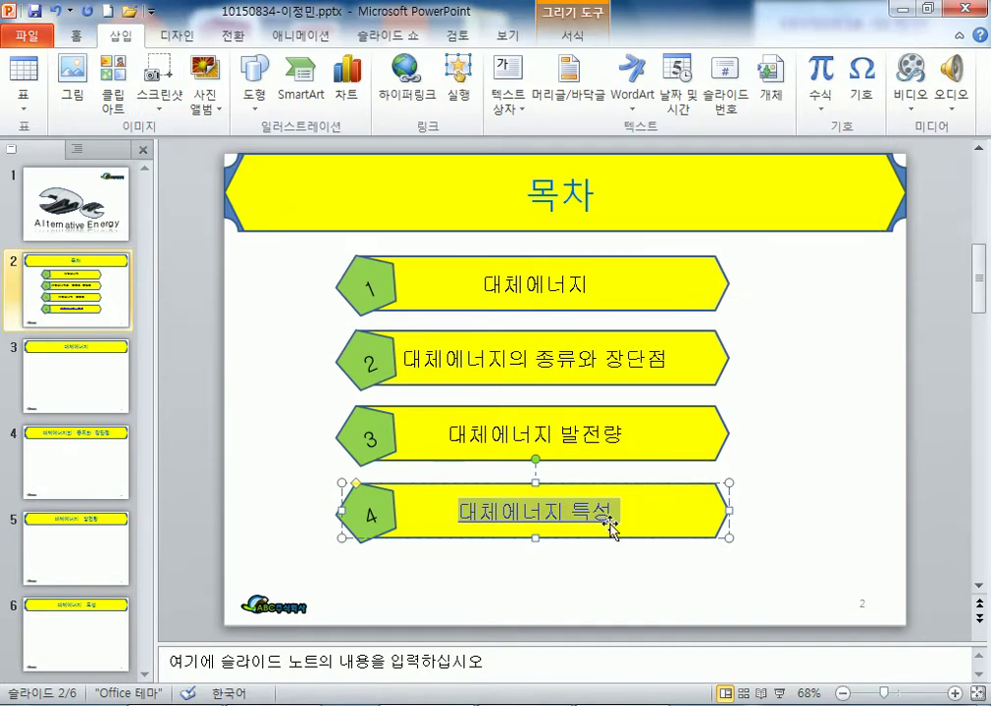
{"action": "left_click", "coordinate": [552, 592]}
{"action": "double_click", "coordinate": [554, 523]}
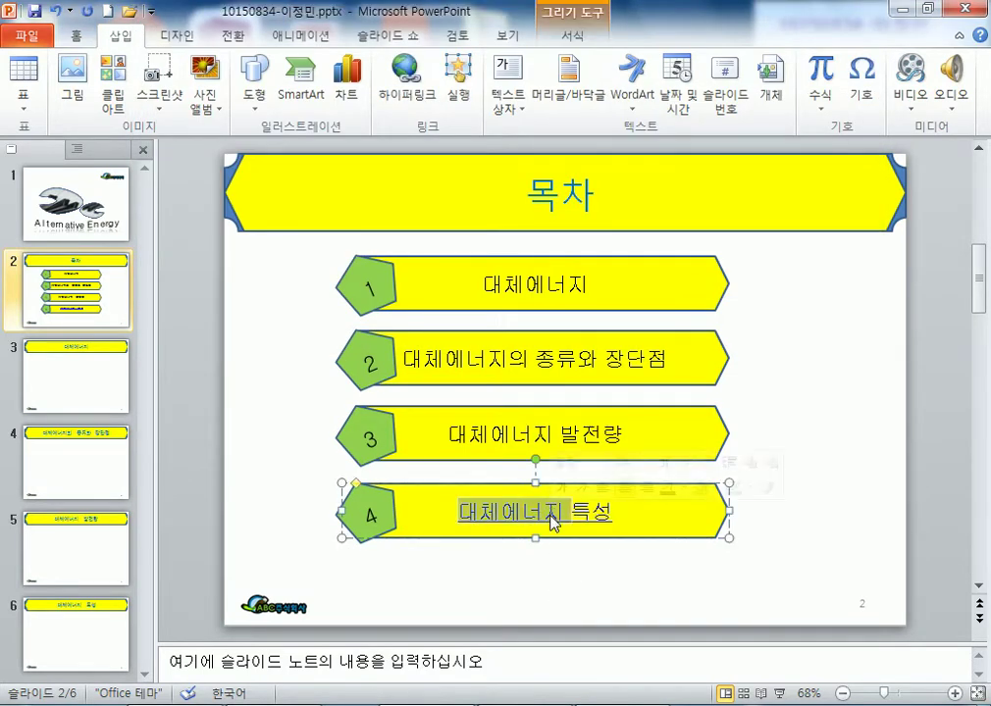
{"action": "left_click", "coordinate": [192, 354]}
{"action": "key", "text": "F5"}
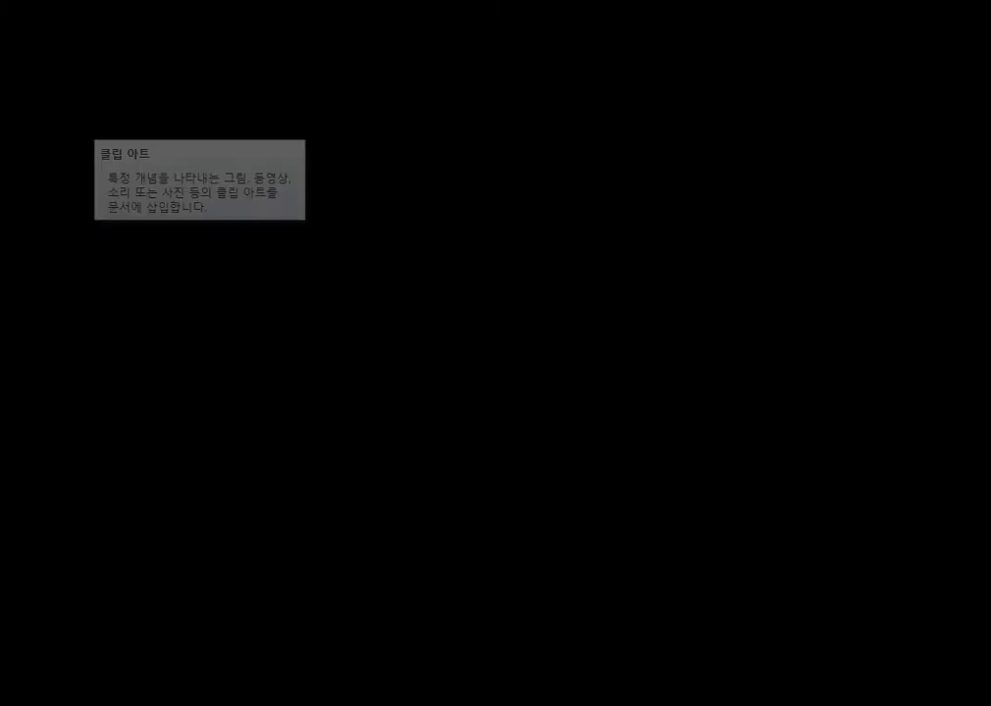
{"action": "key", "text": "Right"}
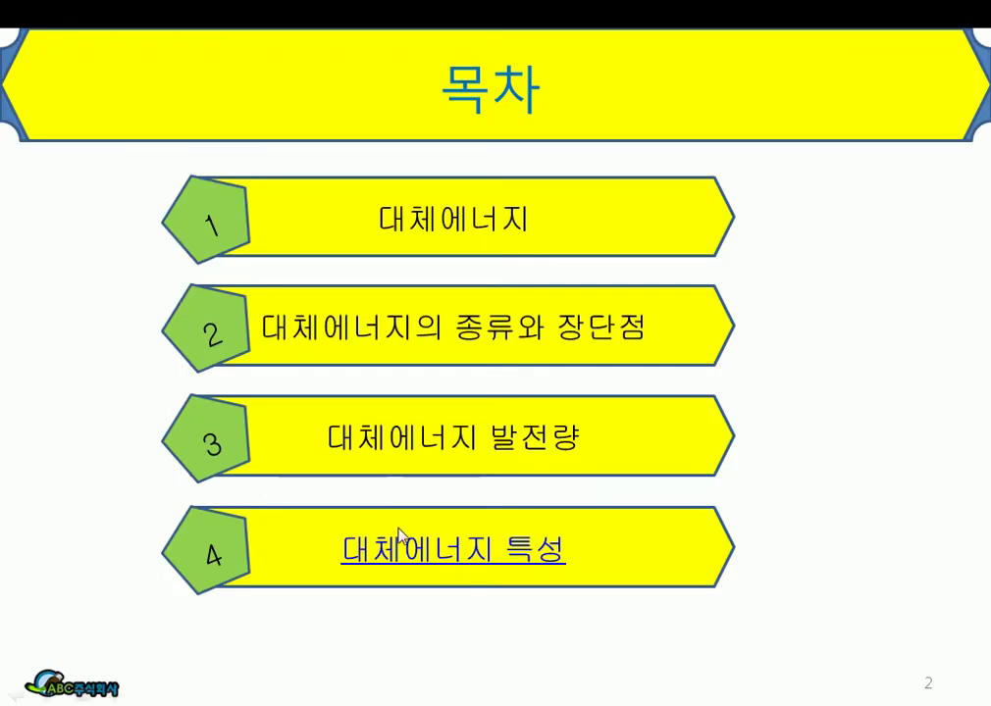
{"action": "left_click", "coordinate": [411, 555]}
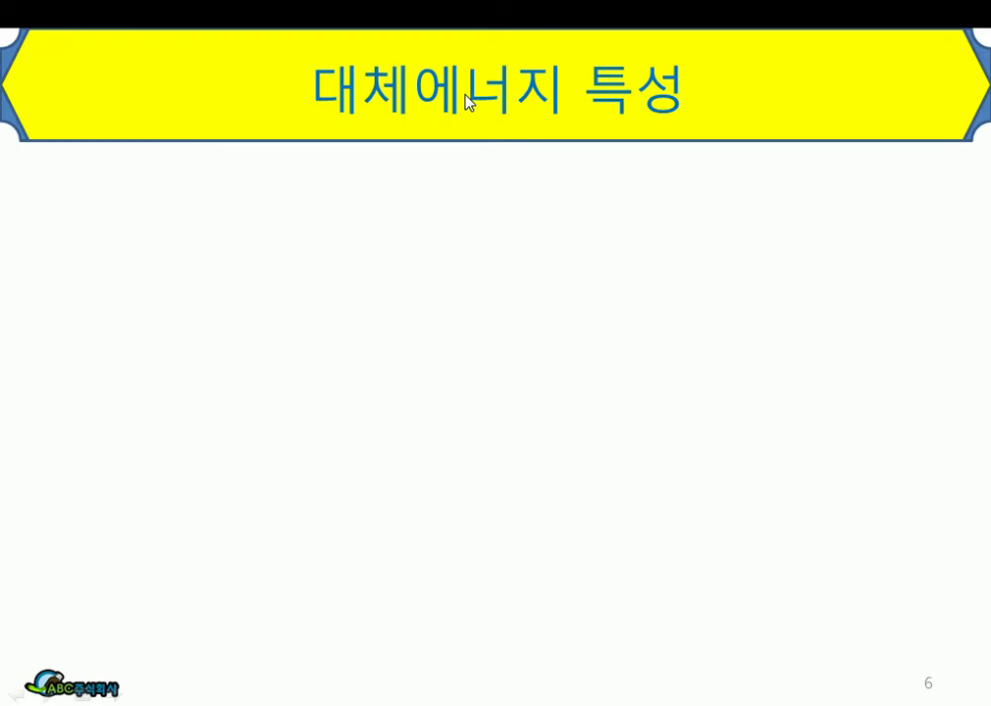
{"action": "key", "text": "Escape"}
{"action": "left_click", "coordinate": [117, 296]}
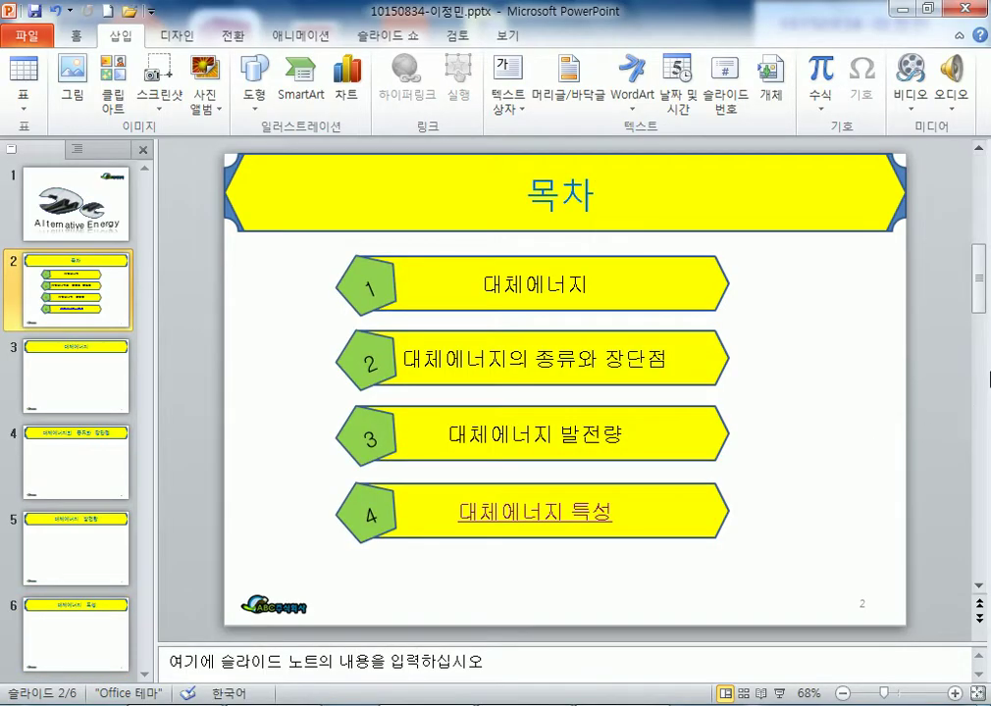
- Insert 그림4.JPG on slide 2 and crop it to its top-right road-and-people image
{"action": "left_click", "coordinate": [78, 68]}
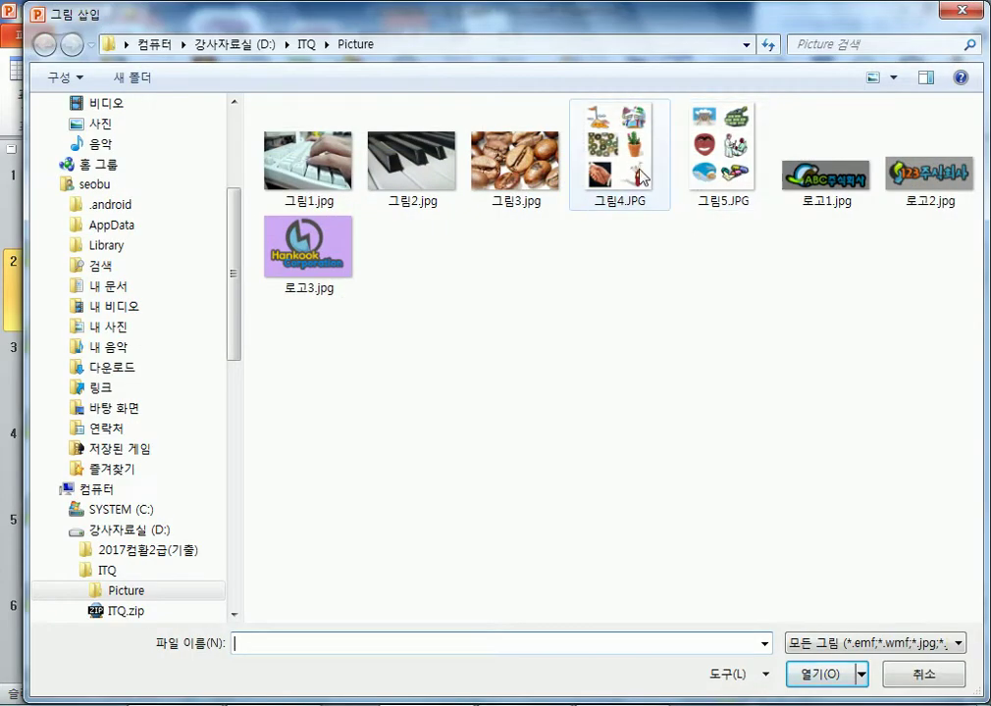
{"action": "double_click", "coordinate": [644, 178]}
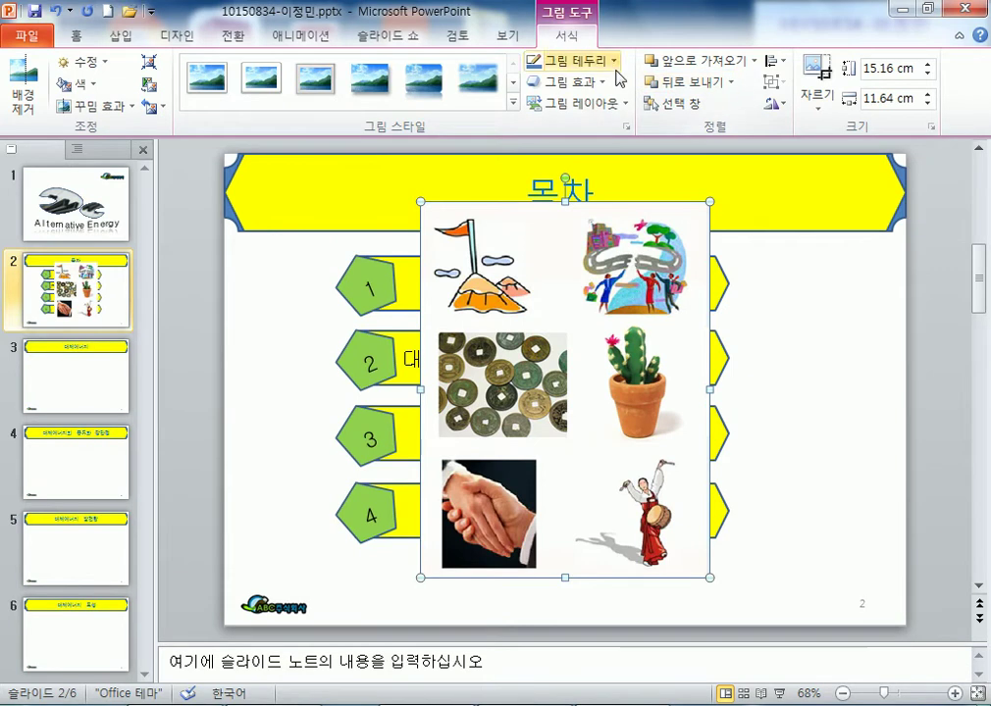
{"action": "left_click", "coordinate": [822, 74]}
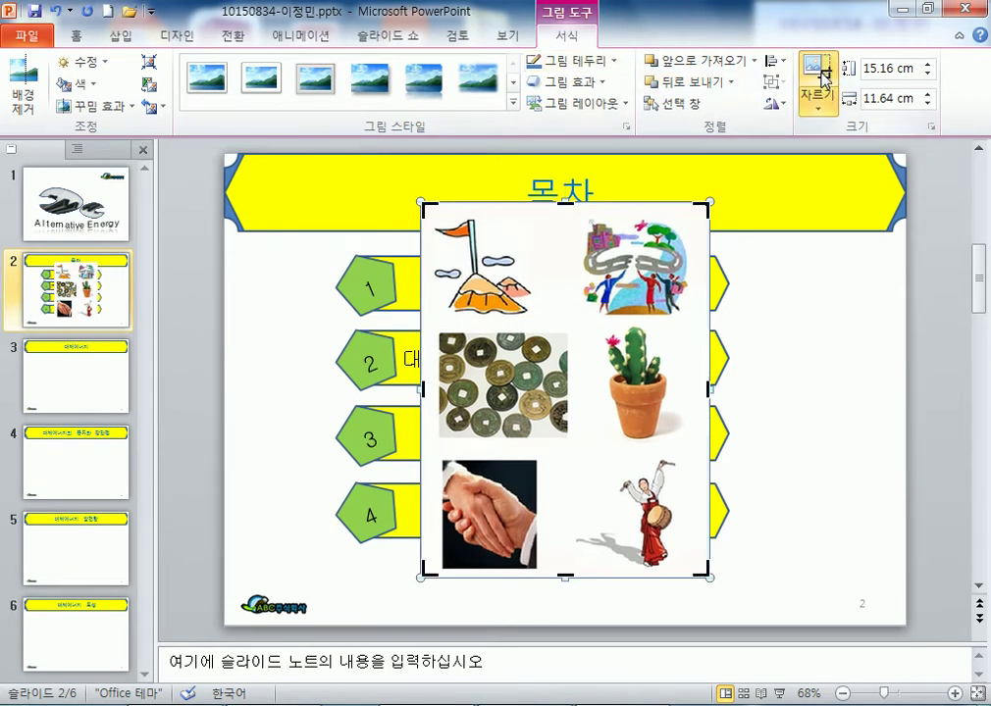
{"action": "left_click_drag", "start_coordinate": [423, 571], "coordinate": [580, 319]}
- Place the cropped clipart beside items 3–4, then go to slide 4
{"action": "left_click", "coordinate": [803, 428]}
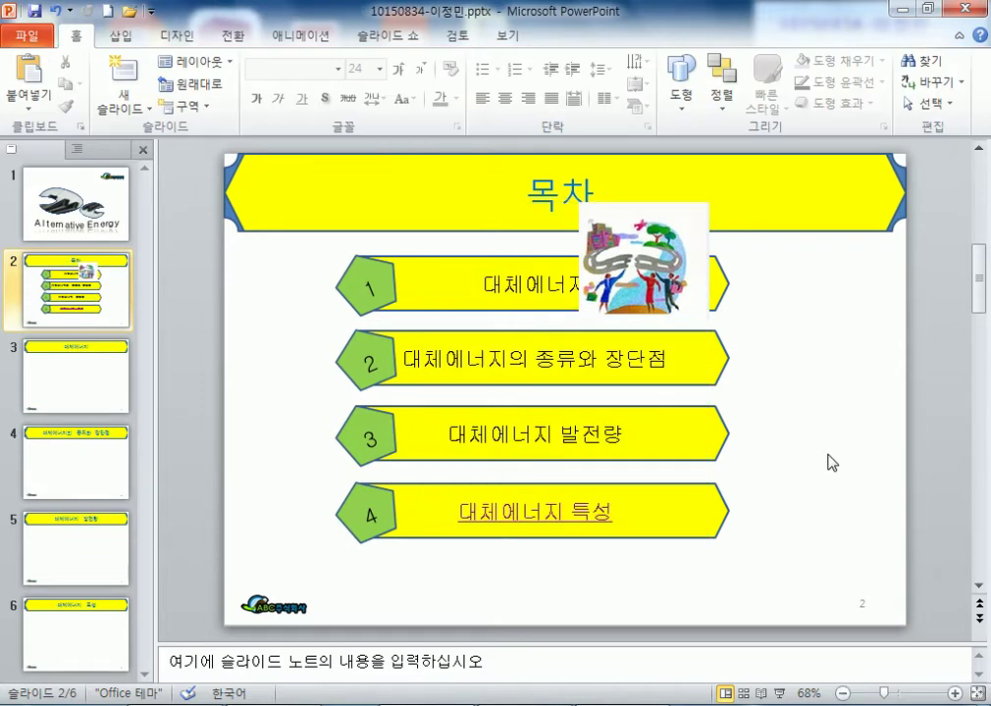
{"action": "left_click_drag", "start_coordinate": [654, 277], "coordinate": [808, 459]}
{"action": "left_click", "coordinate": [745, 564]}
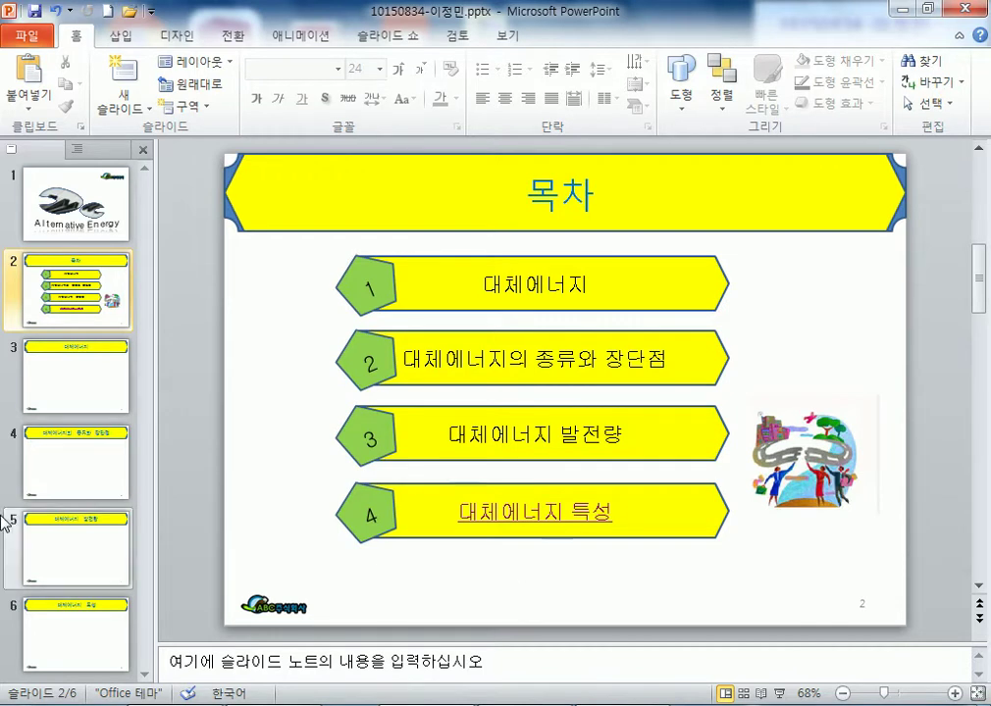
{"action": "left_click", "coordinate": [128, 439]}
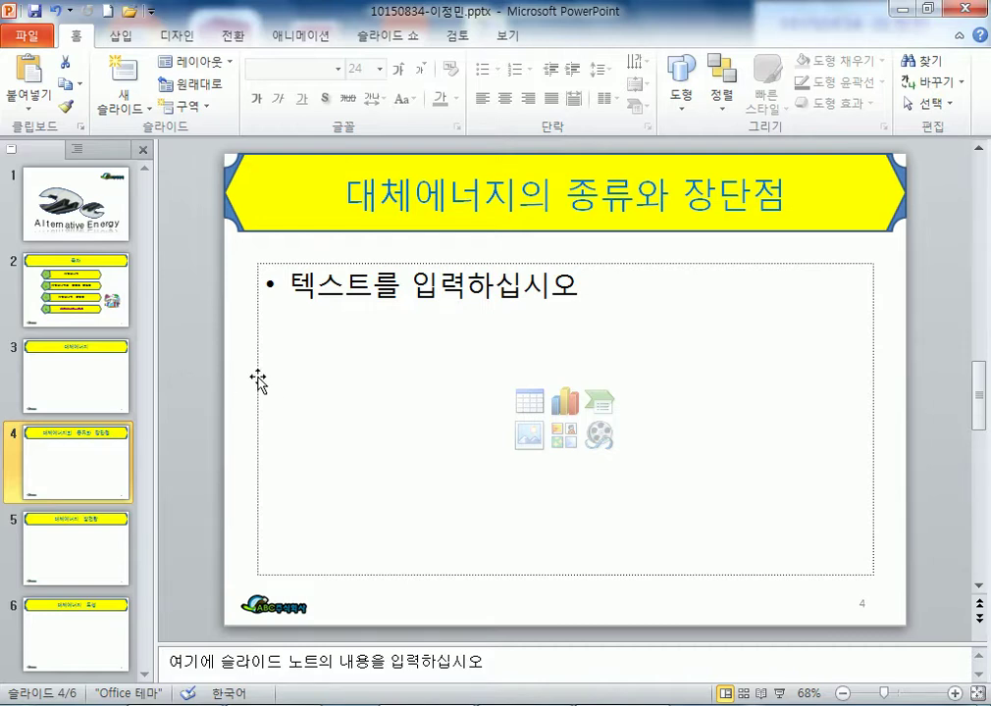
- Insert a 3-column, 4-row table in slide 4's content placeholder
{"action": "left_click", "coordinate": [534, 402]}
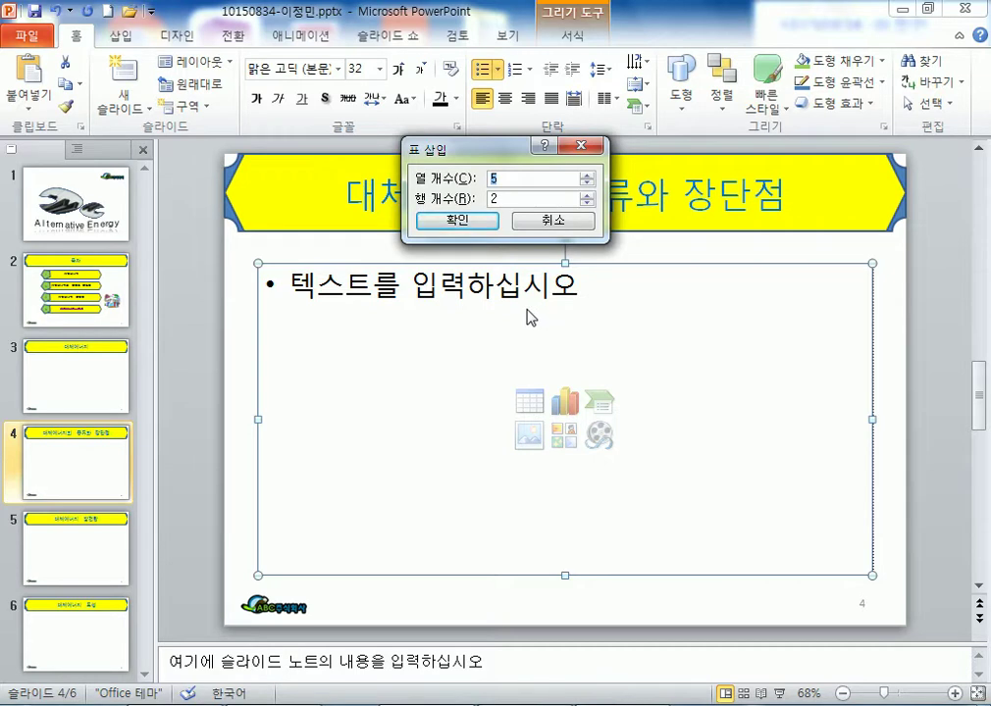
{"action": "type", "text": "3"}
{"action": "key", "text": "Return"}
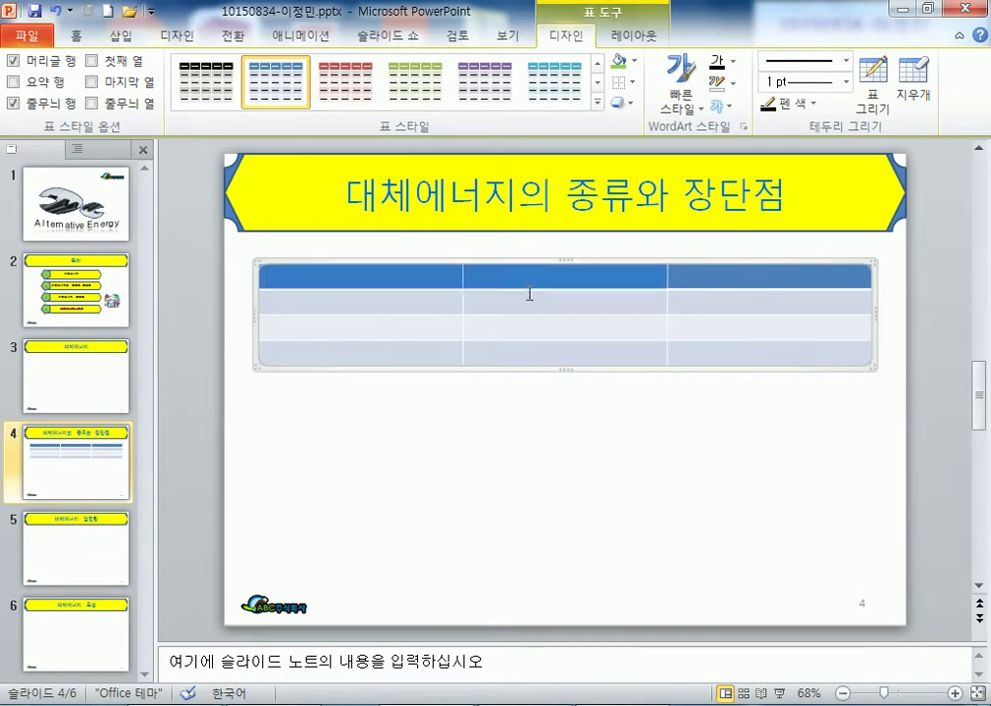
- Turn off Header Row and Banded Rows and apply the pink 테마 스타일 1 - 강조 2 style
{"action": "left_click_drag", "start_coordinate": [528, 293], "coordinate": [748, 357]}
{"action": "left_click", "coordinate": [18, 60]}
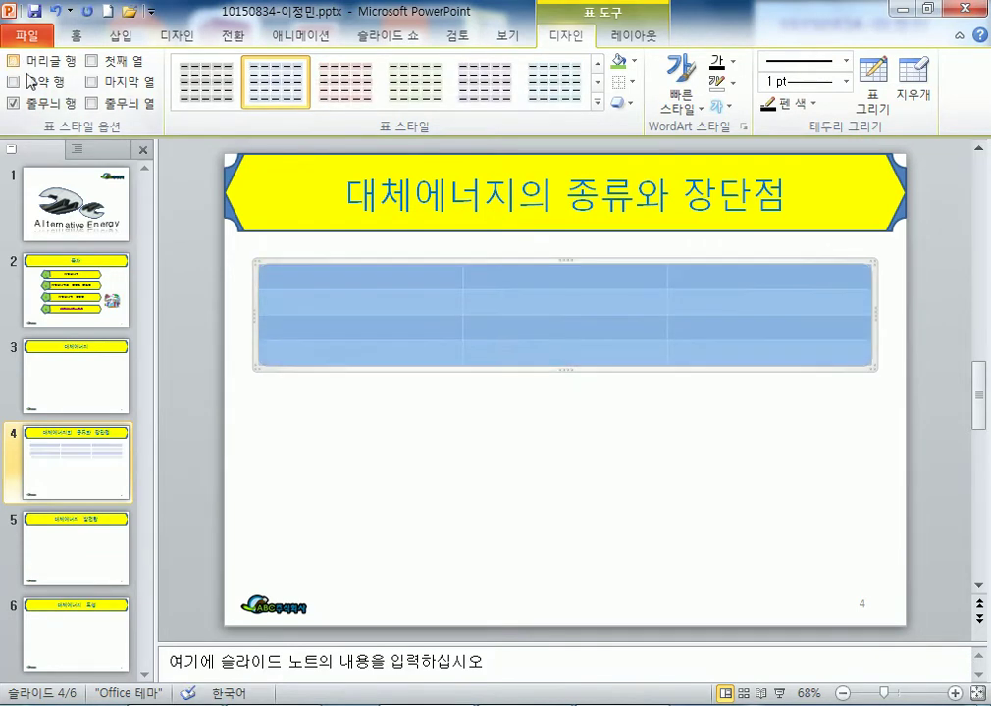
{"action": "left_click", "coordinate": [35, 104]}
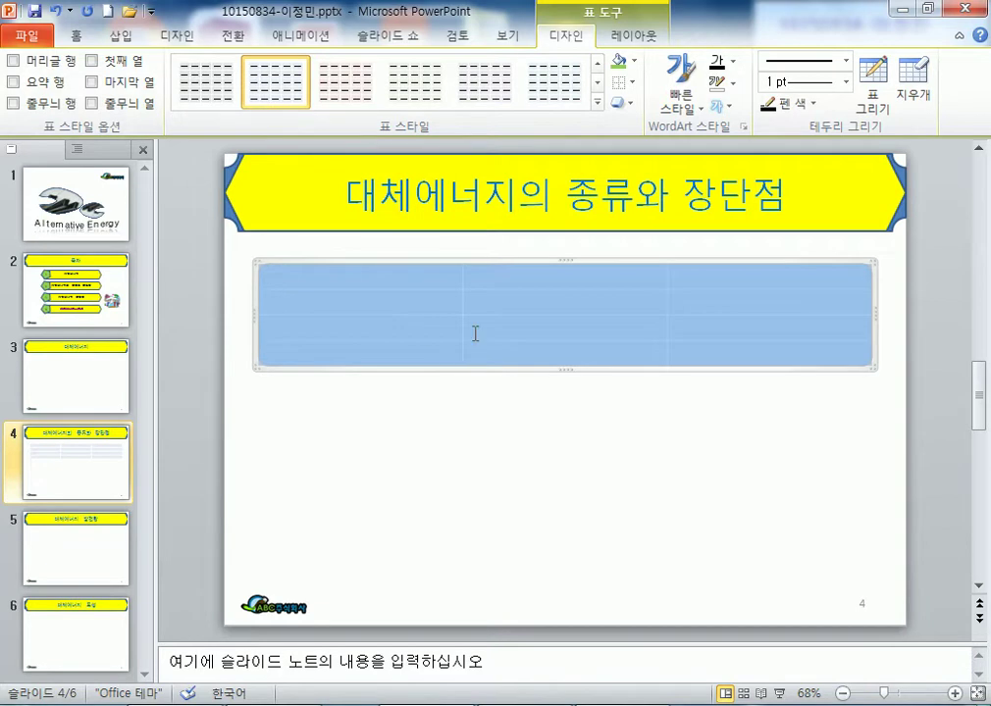
{"action": "left_click", "coordinate": [598, 101]}
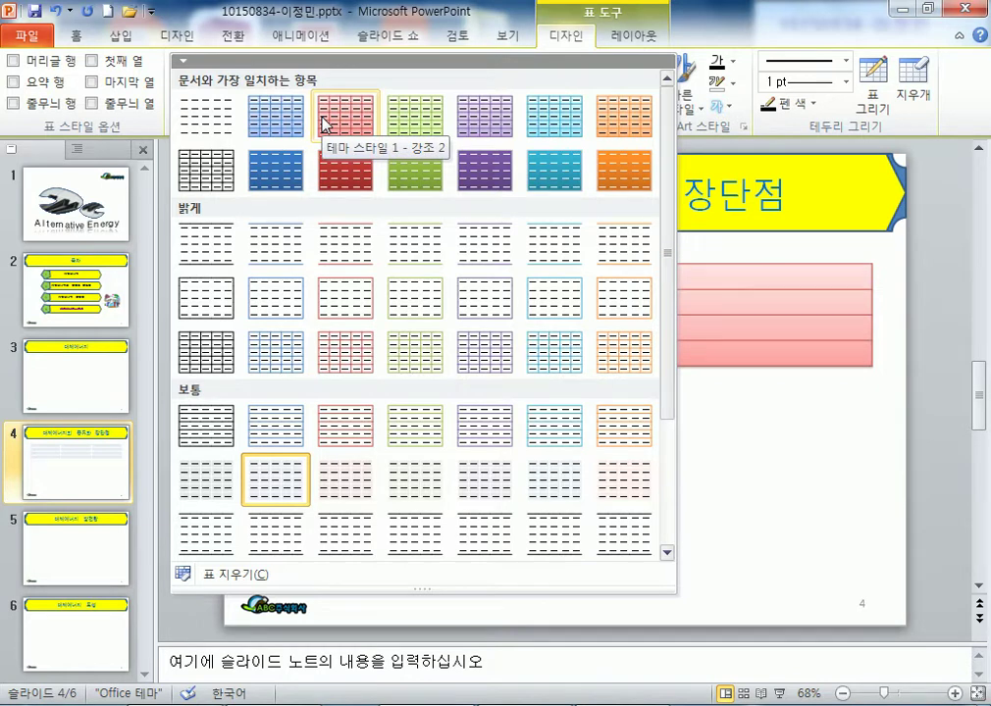
{"action": "left_click", "coordinate": [324, 123]}
- Make the table taller, narrow it from the left, and move it lower on the slide
{"action": "left_click_drag", "start_coordinate": [567, 365], "coordinate": [573, 534]}
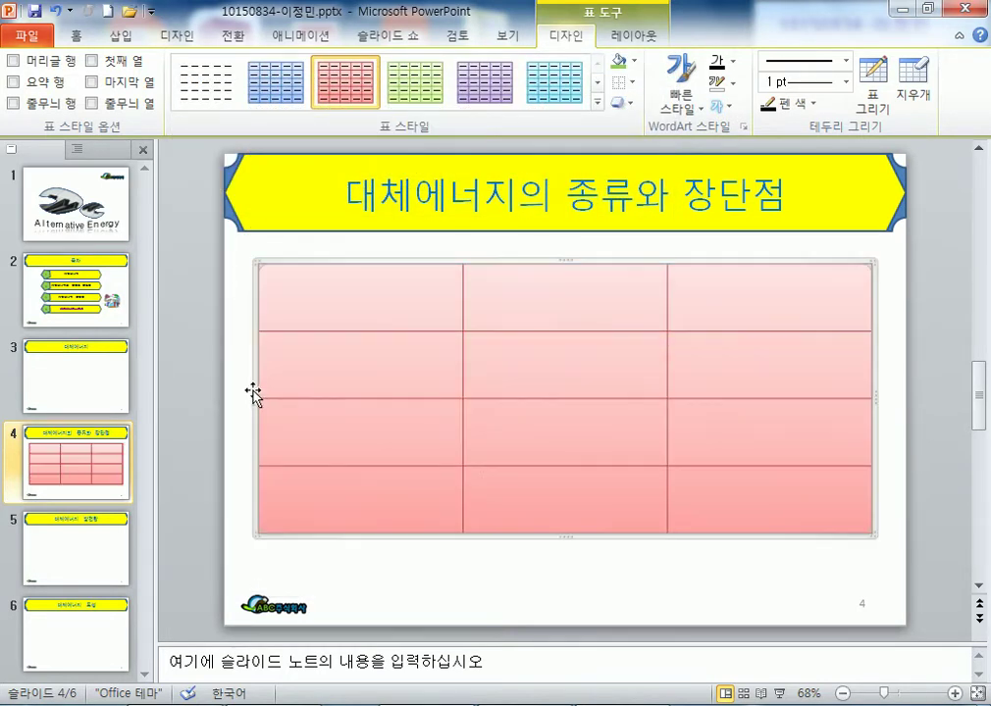
{"action": "left_click_drag", "start_coordinate": [256, 397], "coordinate": [394, 397]}
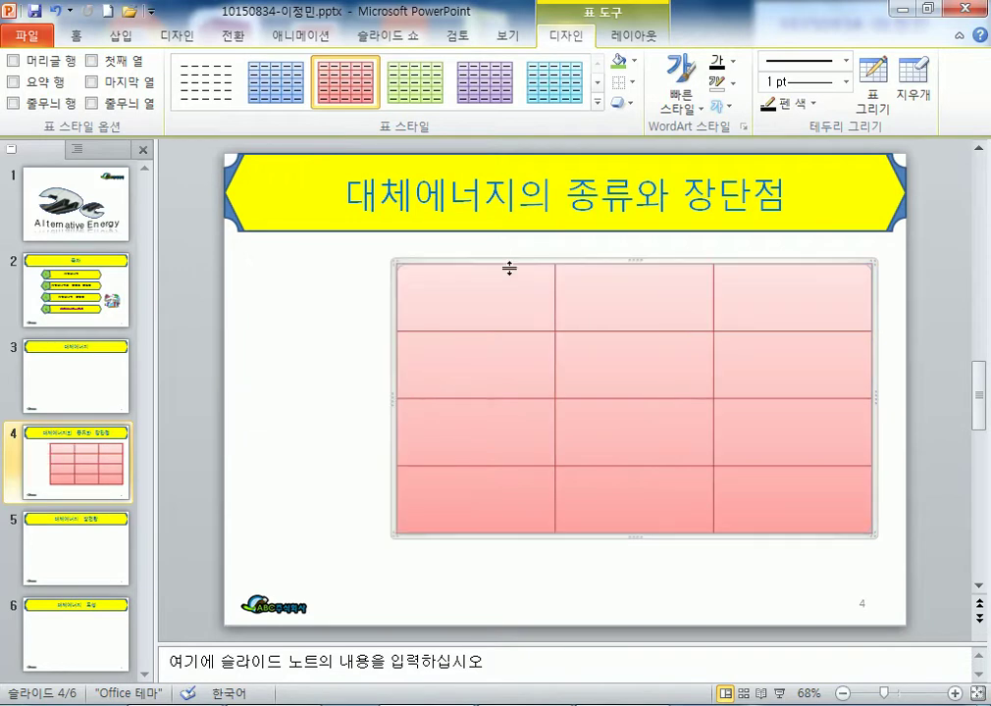
{"action": "left_click_drag", "start_coordinate": [512, 263], "coordinate": [506, 290]}
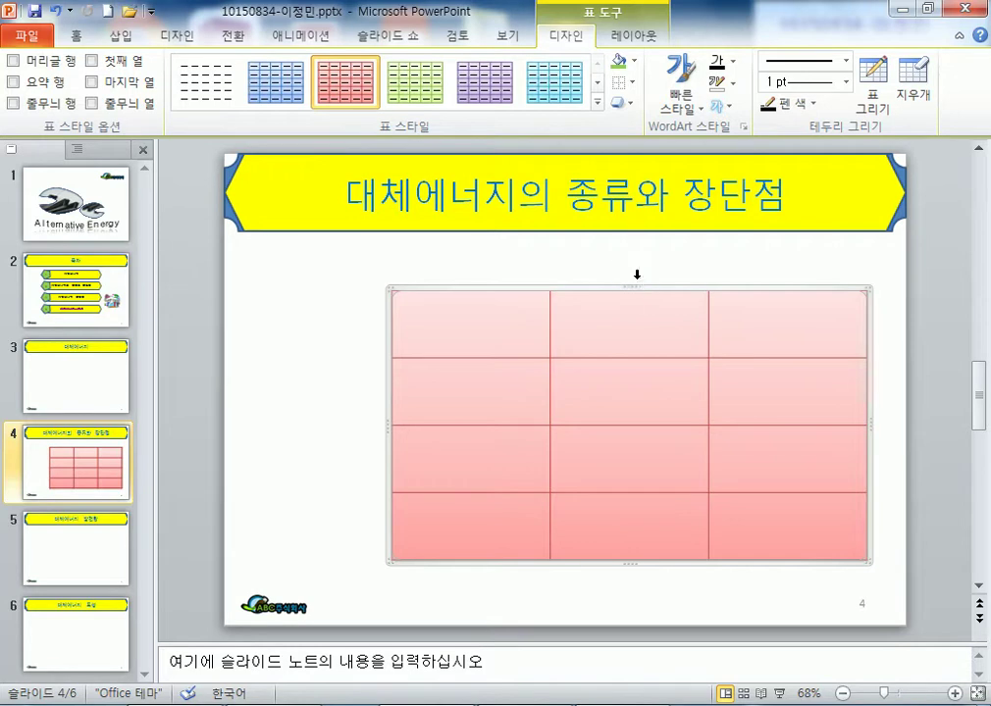
{"action": "left_click_drag", "start_coordinate": [630, 284], "coordinate": [632, 316]}
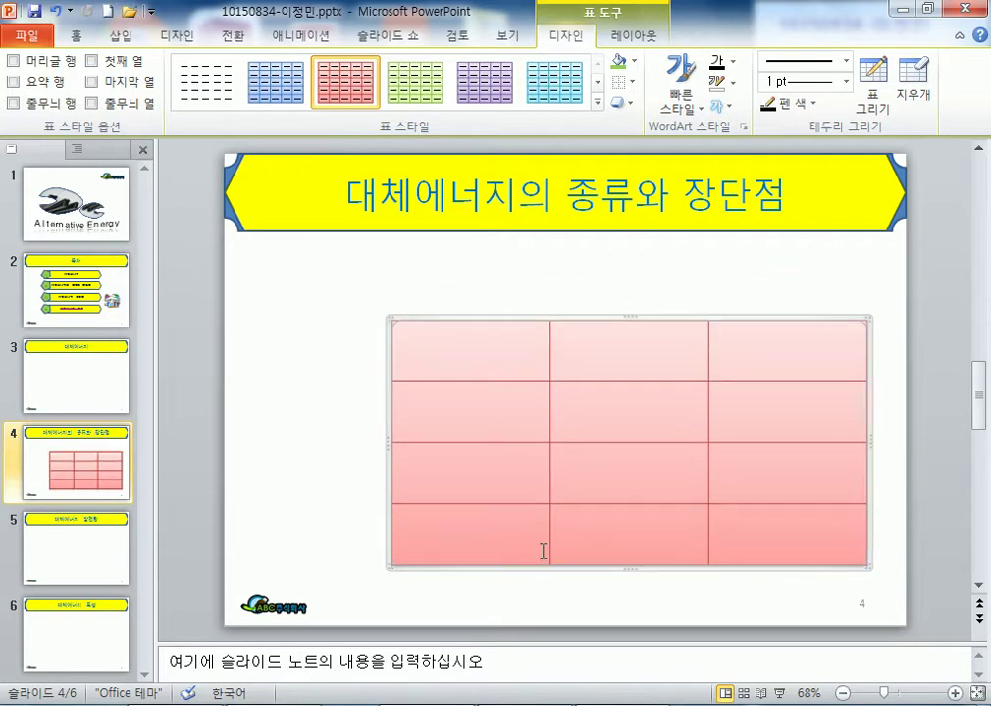